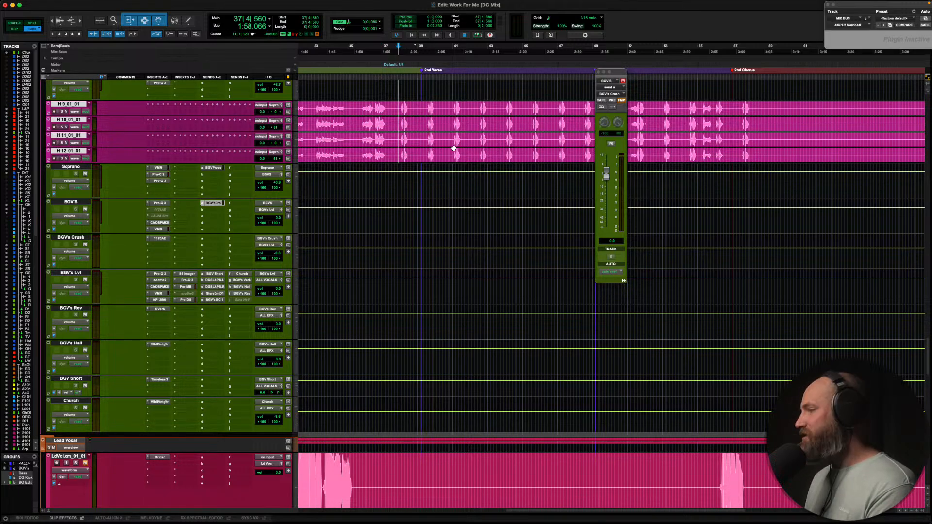
# Return to the song start and mute the BGV's folder track, keeping the whole song in view
pyautogui.press('Return')
pyautogui.scroll(10, 152, 260)
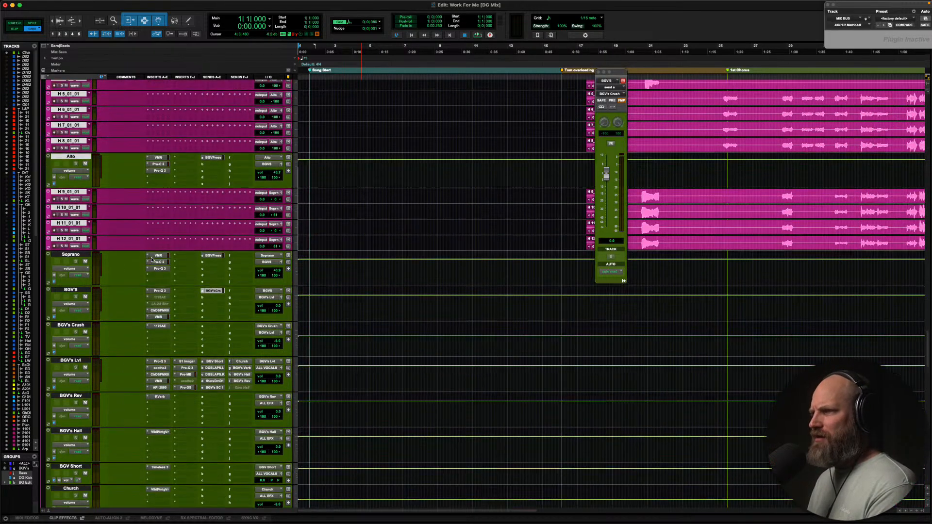
pyautogui.scroll(10, 151, 258)
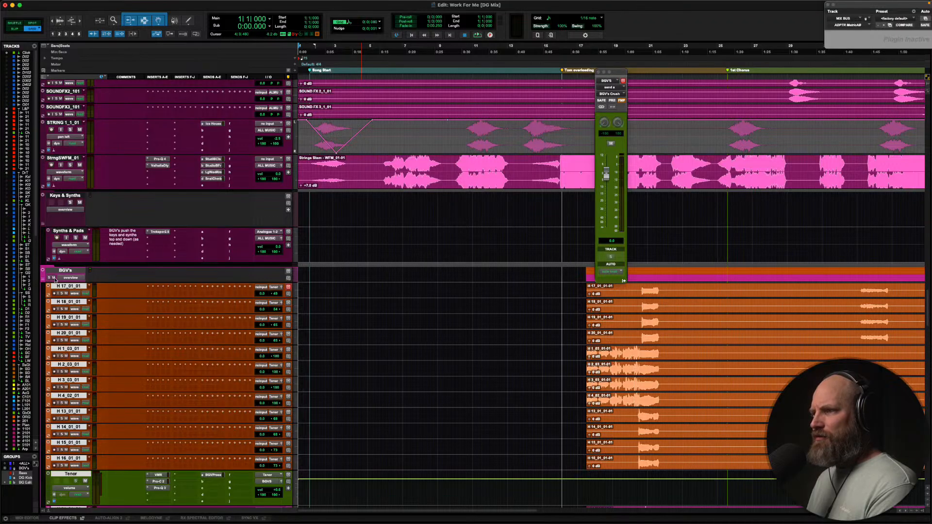
pyautogui.press('r')
pyautogui.press('r')
pyautogui.press('r')
pyautogui.press('r')
pyautogui.press('t')
pyautogui.press('t')
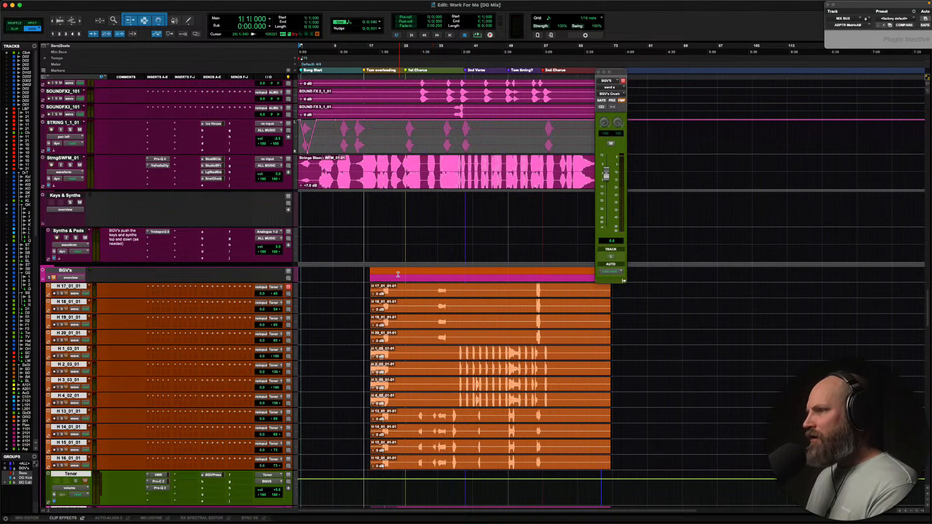
# Play the mix from the song start through the first chorus into the second verse, then stop playback
pyautogui.scroll(5, 399, 274)
pyautogui.scroll(1, 398, 274)
pyautogui.scroll(20, 358, 292)
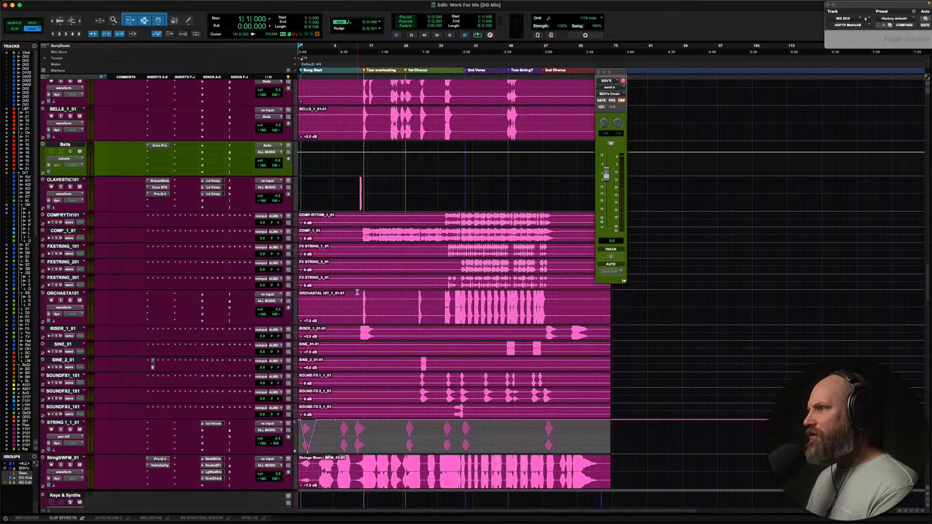
pyautogui.scroll(3, 357, 292)
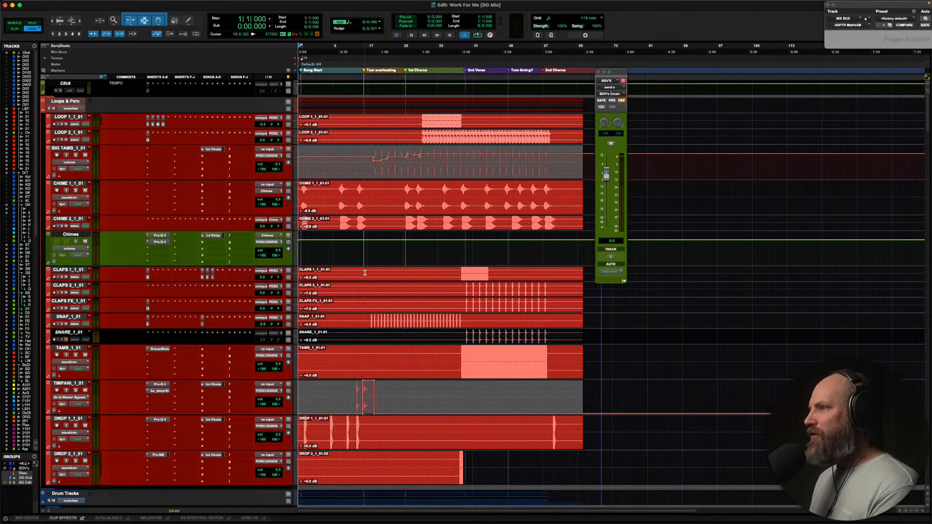
pyautogui.press('space')
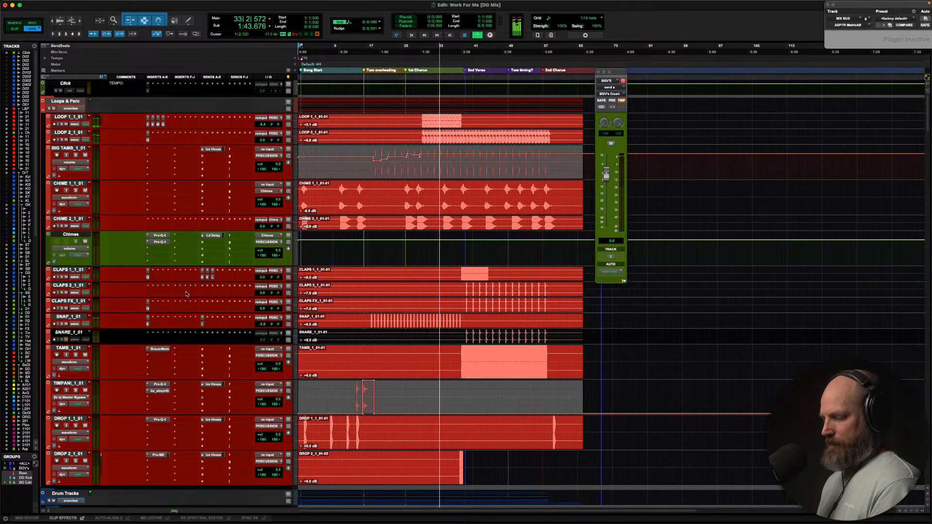
pyautogui.press('super+Tab')
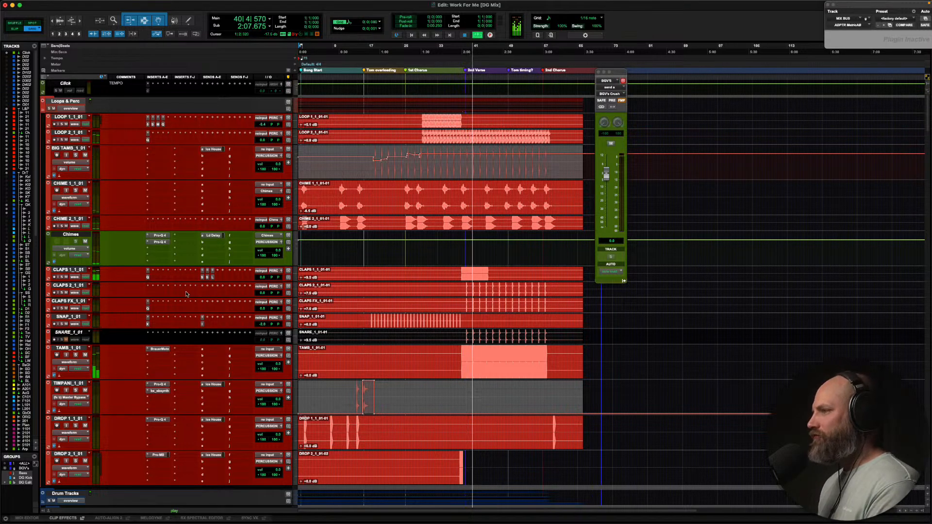
pyautogui.press('space')
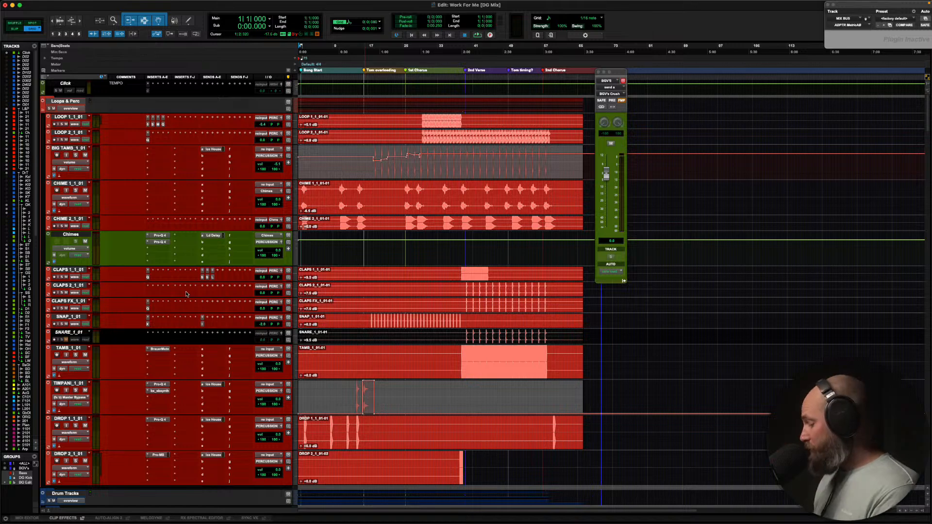
# Place the edit cursor at the start of the background vocal clips and select the tenor H tracks in the BGV's folder
pyautogui.scroll(-20, 146, 303)
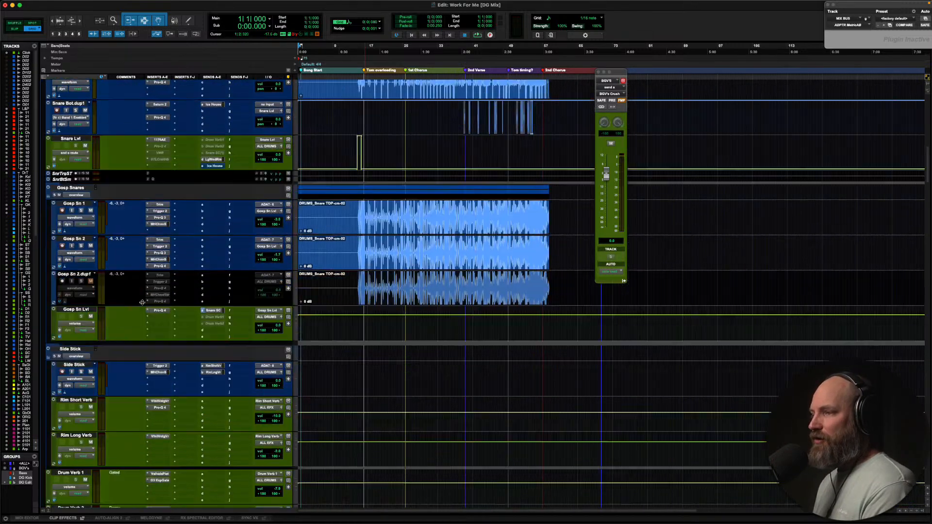
pyautogui.scroll(-20, 142, 304)
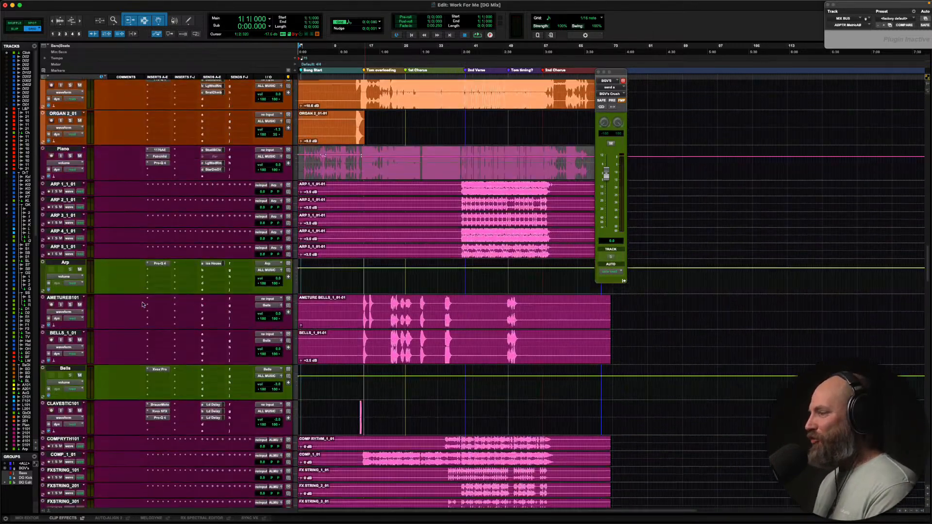
pyautogui.scroll(-12, 142, 305)
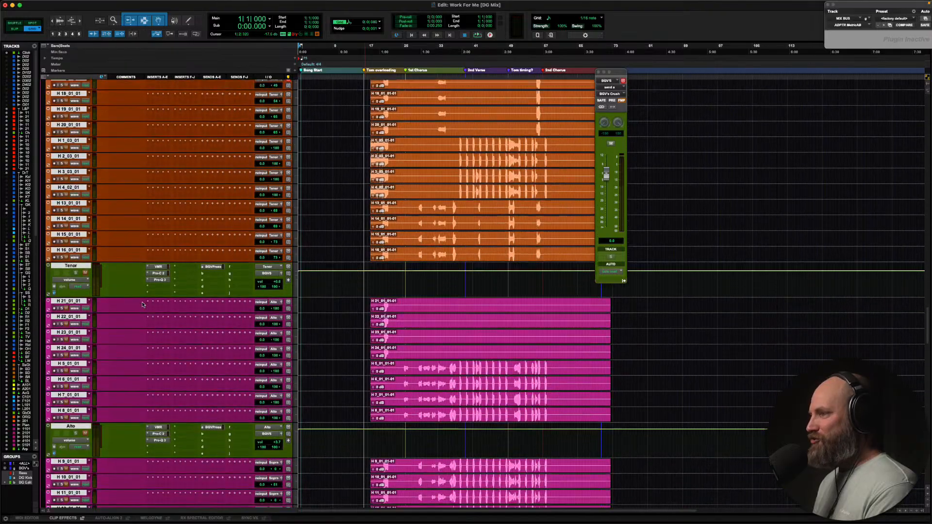
pyautogui.scroll(4, 142, 304)
pyautogui.press('Tab')
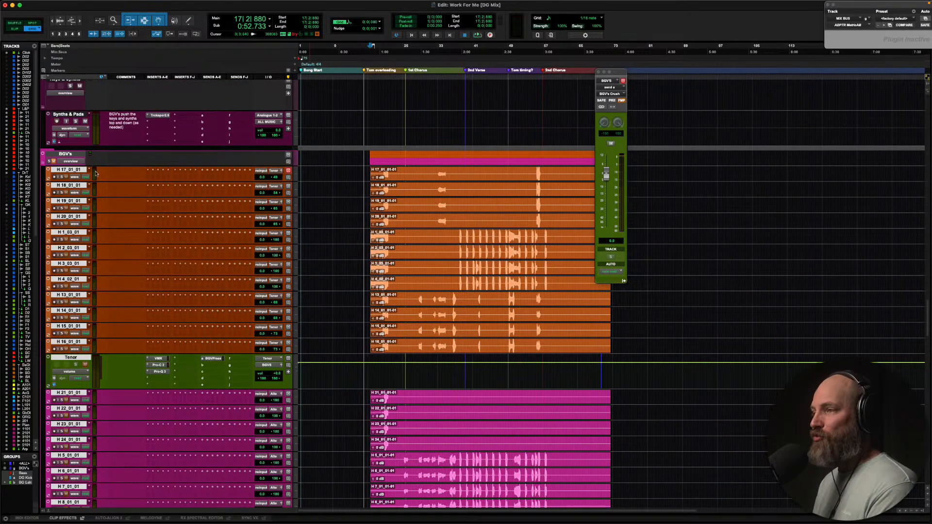
pyautogui.click(65, 155)
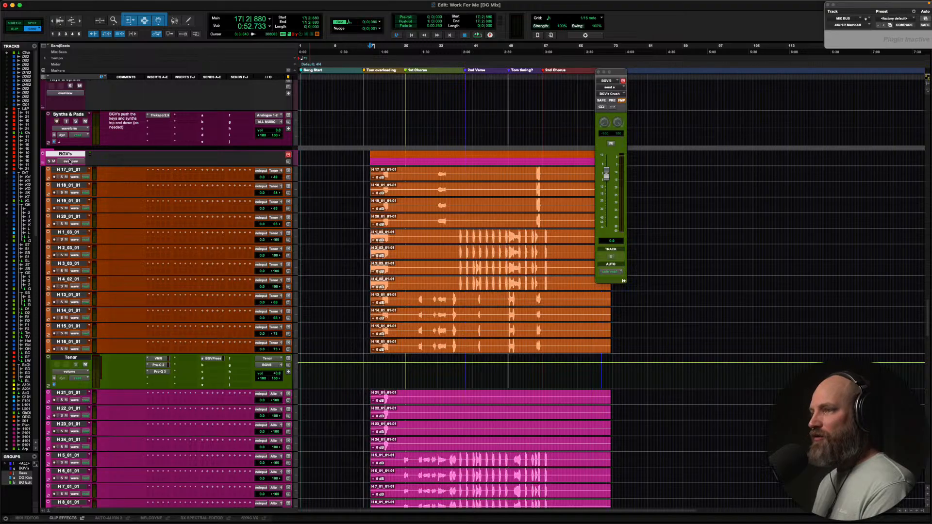
pyautogui.click(67, 171)
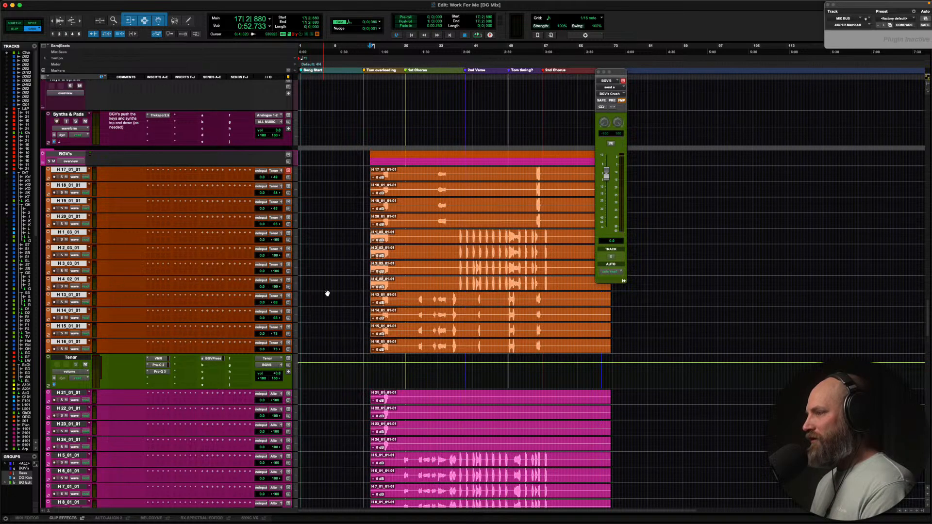
# Play the opening phrase of the background vocals from the start of their clips in bar 17
pyautogui.press('t')
pyautogui.press('t')
pyautogui.press('t')
pyautogui.press('t')
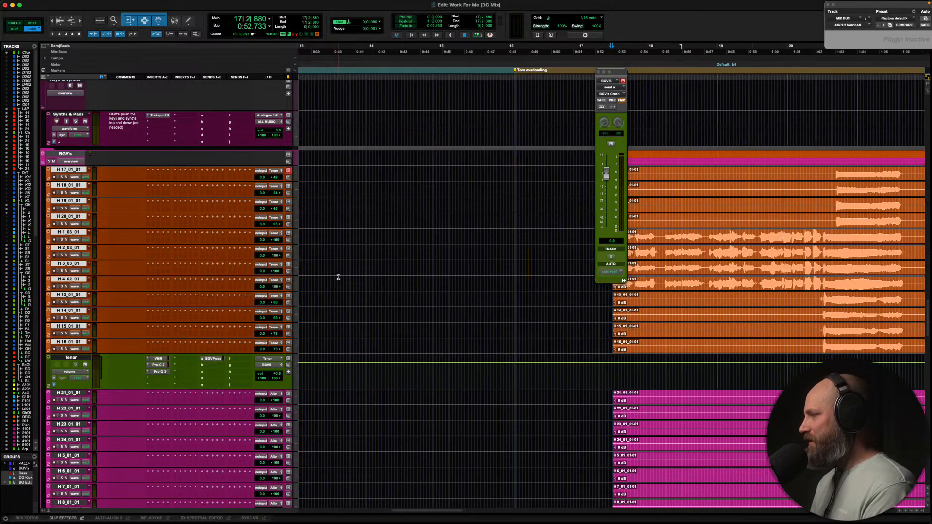
pyautogui.hscroll(3, 338, 277)
pyautogui.hscroll(4, 339, 277)
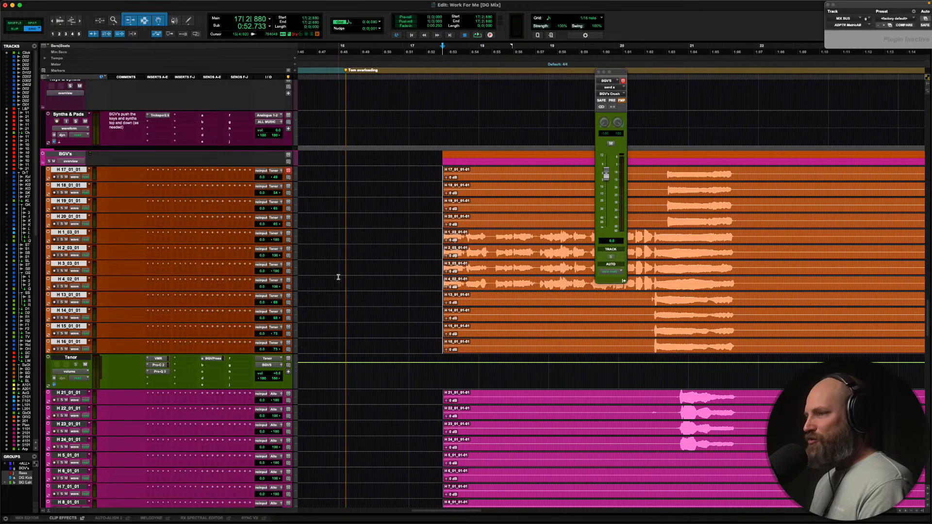
pyautogui.hscroll(1, 338, 277)
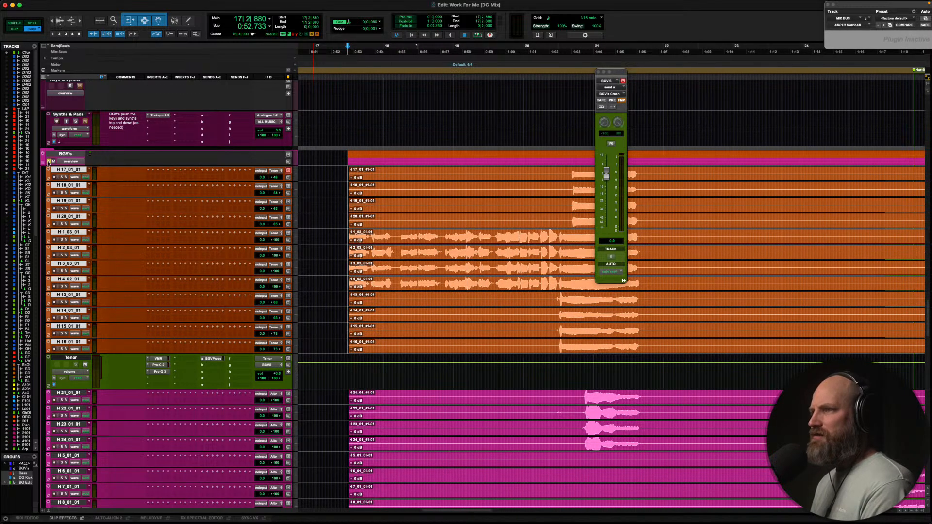
pyautogui.press('space')
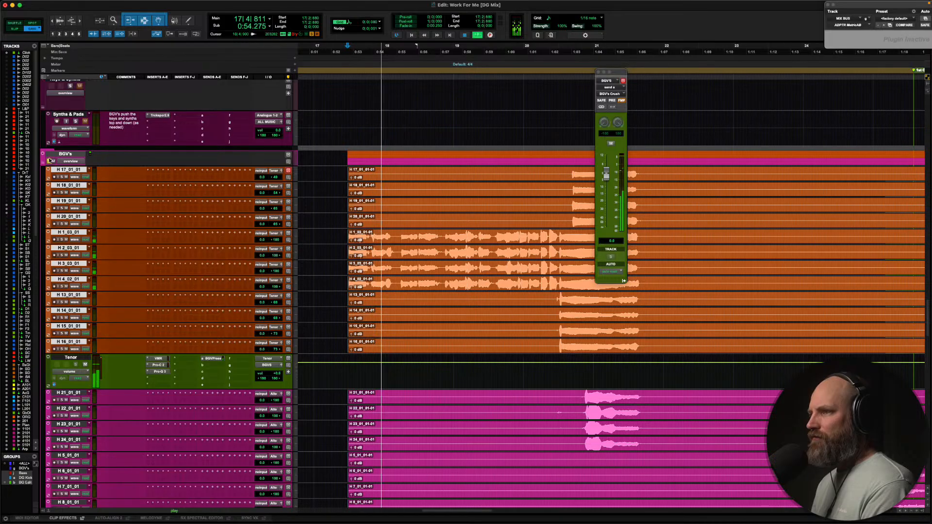
pyautogui.press('space')
# Select and solo only the H 1_03_01 background vocal track
pyautogui.scroll(-2, 214, 297)
pyautogui.hscroll(-1, 214, 297)
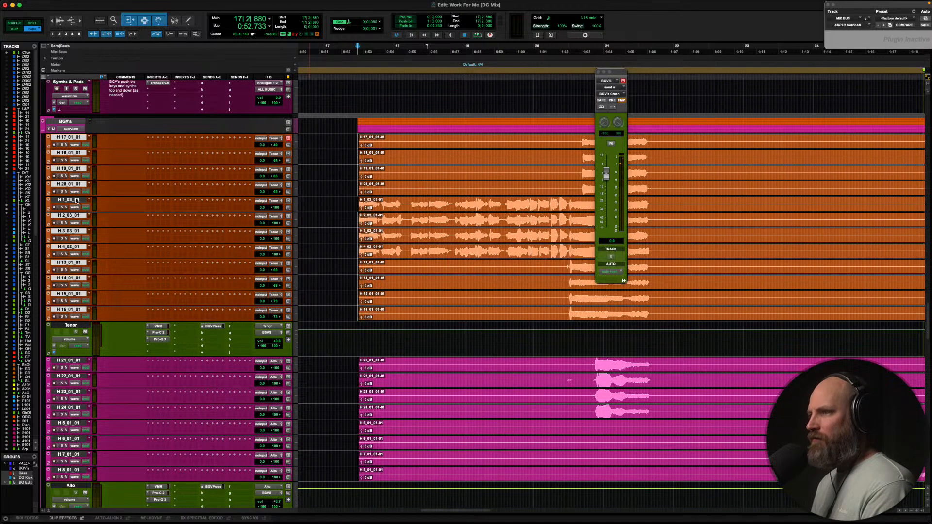
pyautogui.click(76, 201)
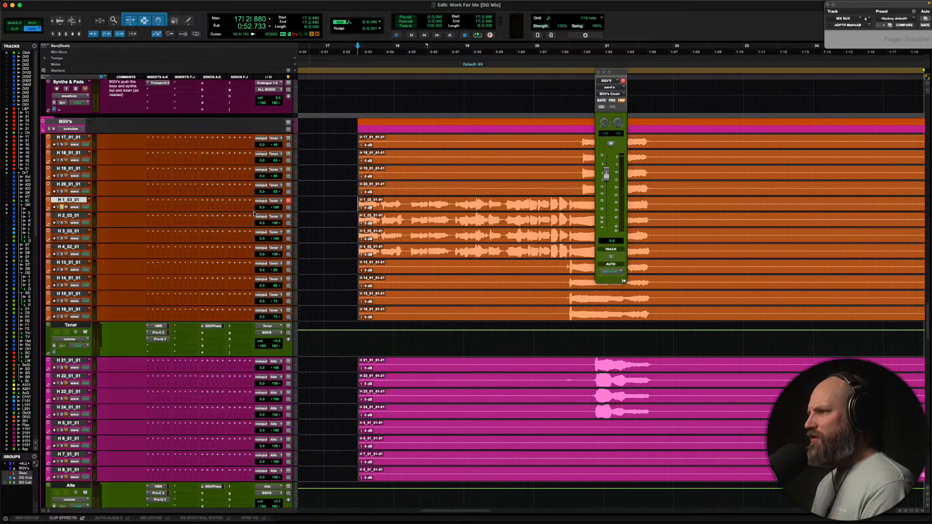
# Insert the mono FabFilter Pro-MB on the H 1_03_01 track
pyautogui.click(147, 203)
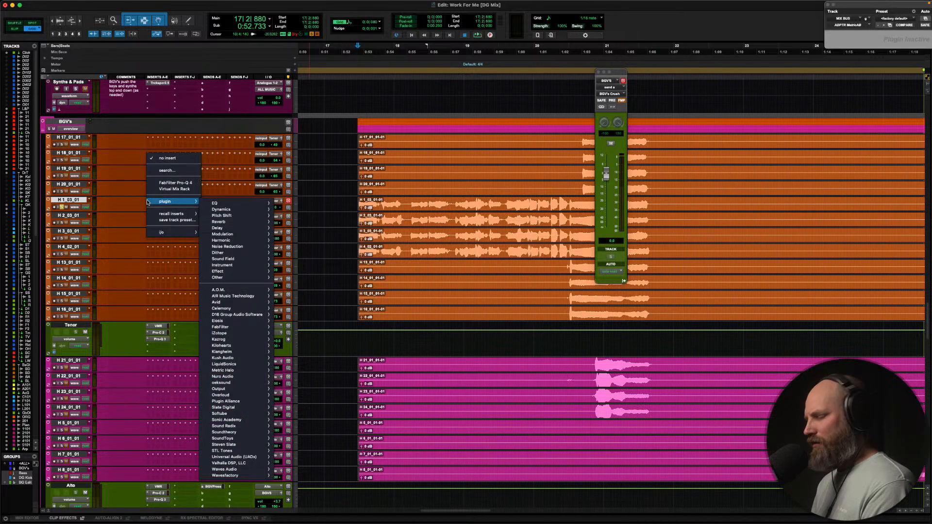
pyautogui.write('mb')
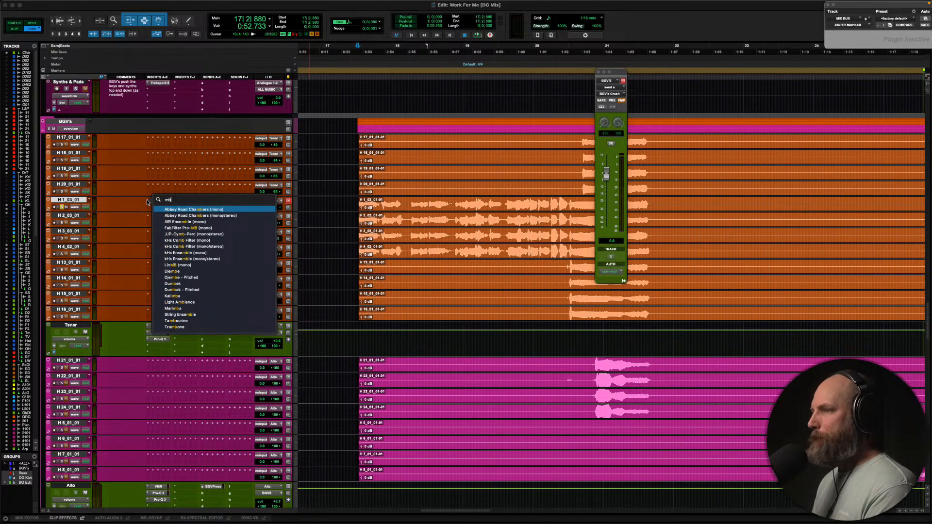
pyautogui.press('Down')
pyautogui.press('Down')
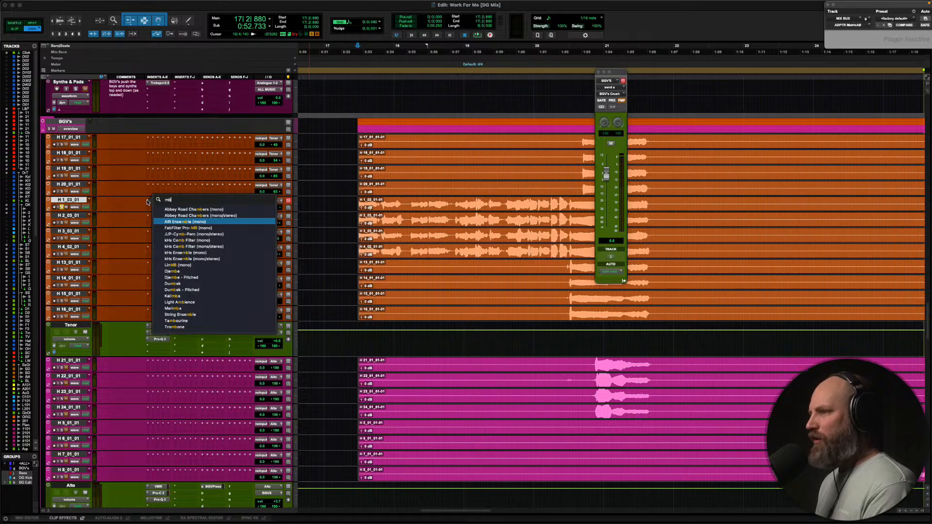
pyautogui.press('Down')
pyautogui.press('Return')
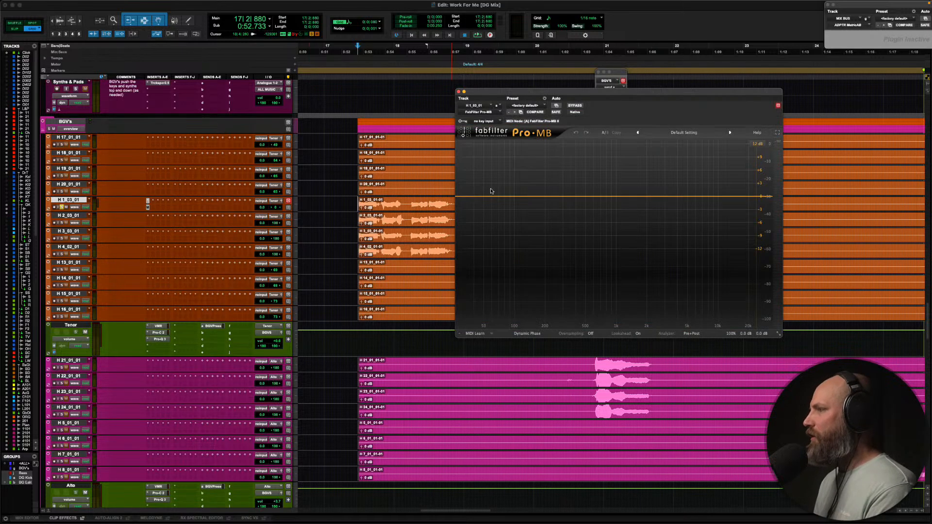
# Add a low-mid compression band in Pro-MB, with its high crossover at about 497 Hz and a raised low crossover, checking it during playback
pyautogui.click(520, 194)
pyautogui.press('space')
pyautogui.moveTo(550, 187); pyautogui.dragTo(585, 187)
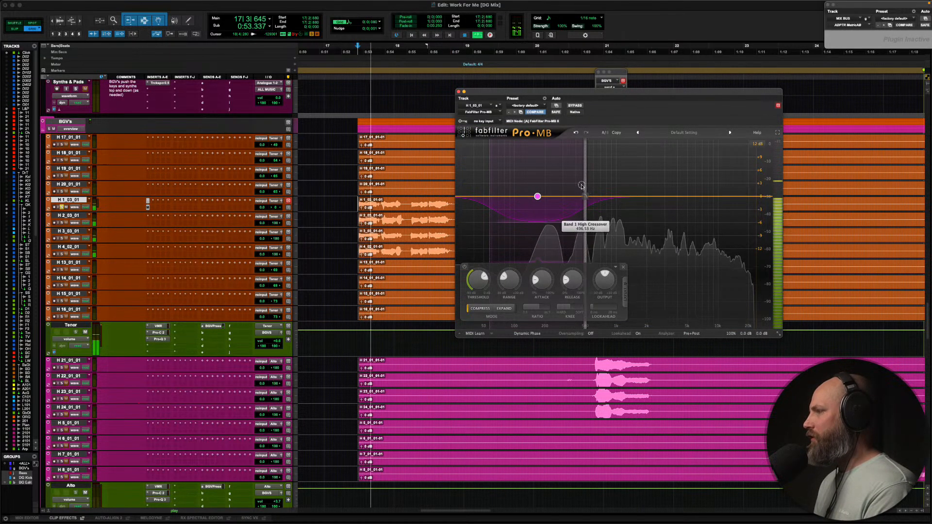
pyautogui.press('space')
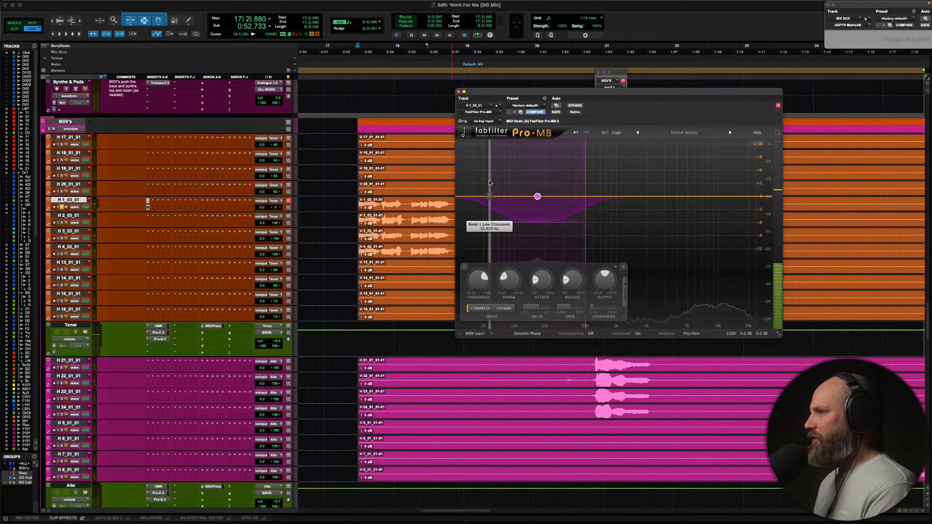
pyautogui.moveTo(490, 181); pyautogui.dragTo(514, 181)
pyautogui.press('space')
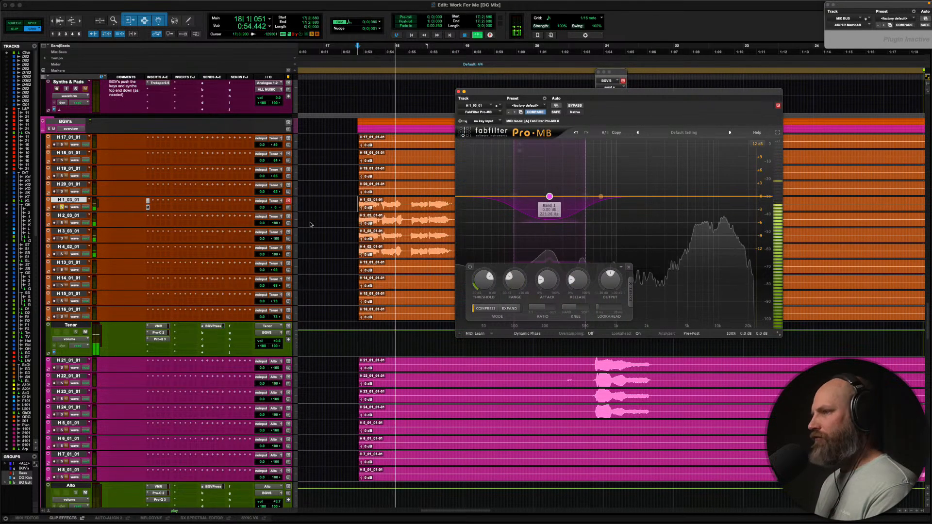
pyautogui.press('space')
# Replace the Pro-MB on the H 1_03_01 track with FabFilter Pro-Q 4
pyautogui.moveTo(147, 207); pyautogui.dragTo(152, 208)
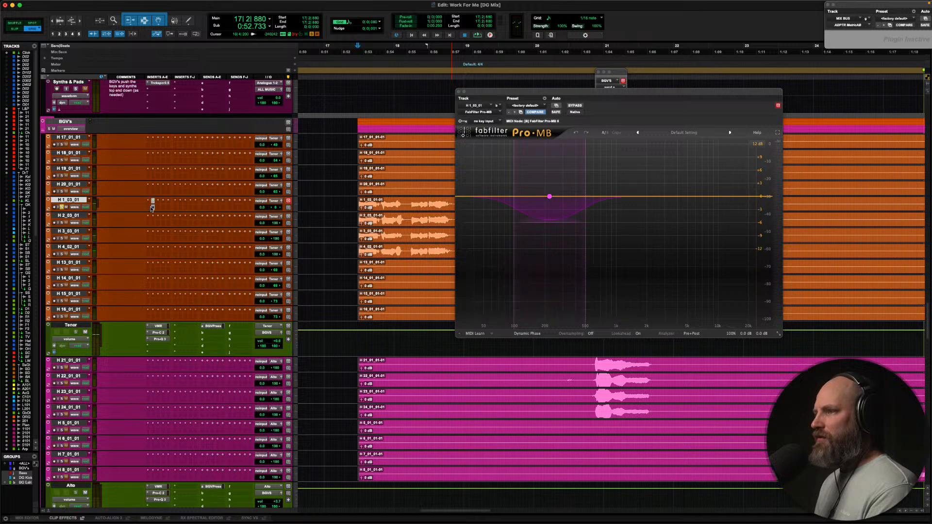
pyautogui.click(150, 201)
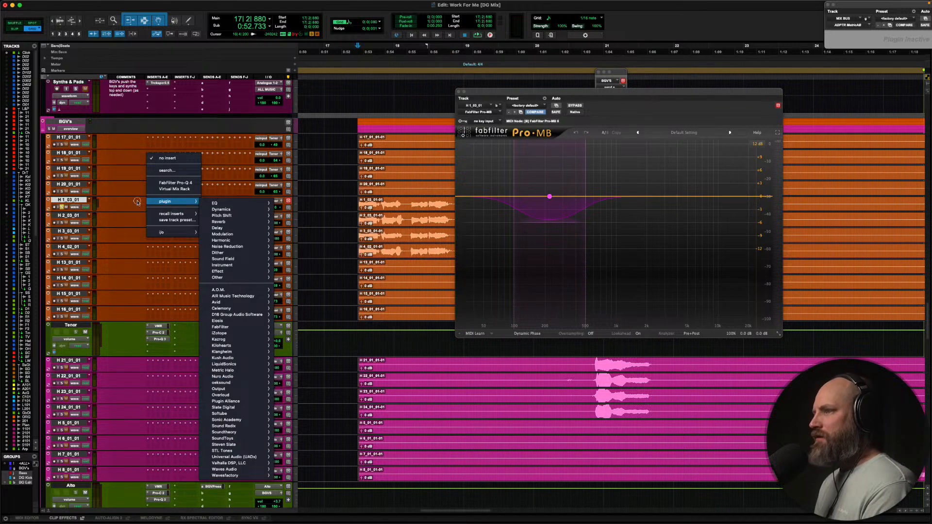
pyautogui.click(138, 202)
pyautogui.click(153, 202)
pyautogui.click(165, 184)
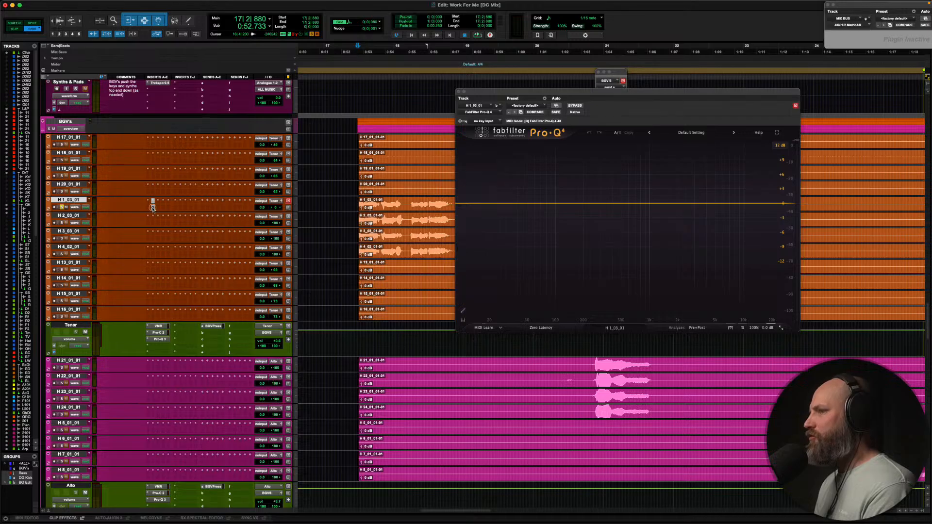
# Add a low cut at about 88 Hz and a low shelf at about 235 Hz in Pro-Q 4
pyautogui.moveTo(480, 205); pyautogui.dragTo(551, 204)
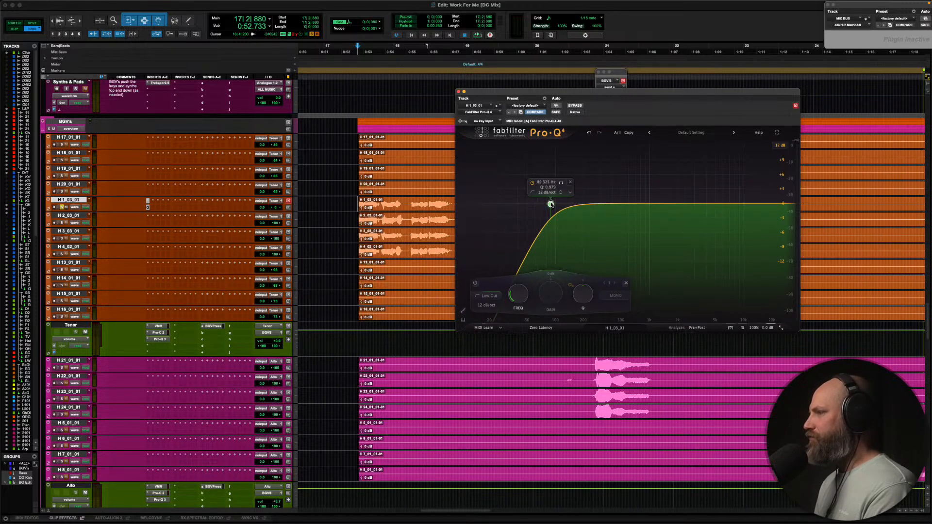
pyautogui.keyDown('alt'); pyautogui.keyDown('shift'); pyautogui.click(552, 204); pyautogui.keyUp('shift'); pyautogui.keyUp('alt')
pyautogui.moveTo(491, 204); pyautogui.dragTo(590, 205)
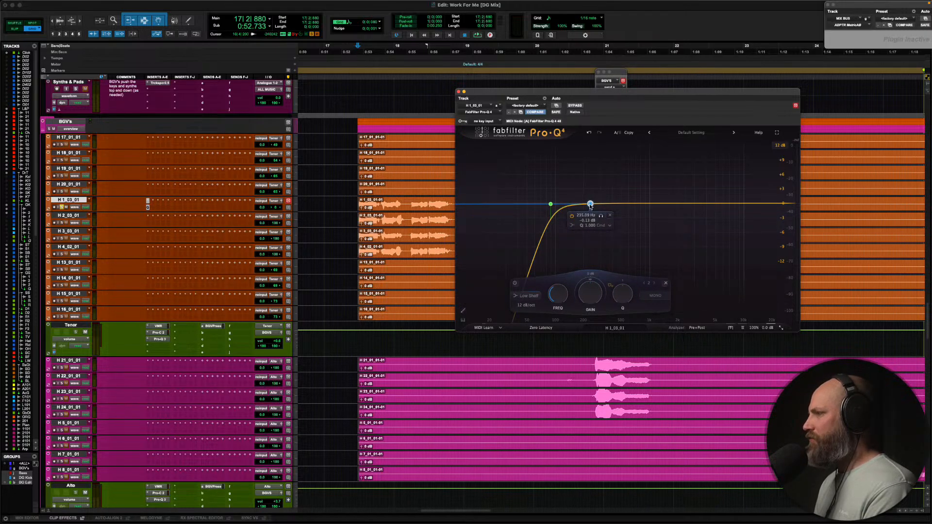
# Make the low shelf band spectral and pull its dynamic range down to about -6 dB
pyautogui.rightClick(590, 205)
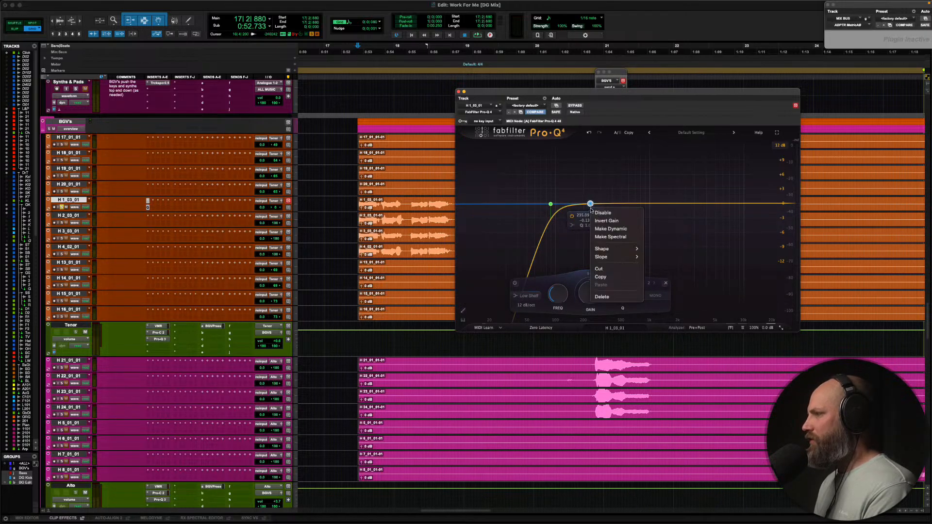
pyautogui.click(606, 236)
pyautogui.moveTo(589, 213); pyautogui.dragTo(590, 232)
# Raise the H 1_03_01 track volume to +12.0 dB and play the phrase to check the spectral low shelf
pyautogui.moveTo(263, 208); pyautogui.dragTo(263, 195)
pyautogui.press('space')
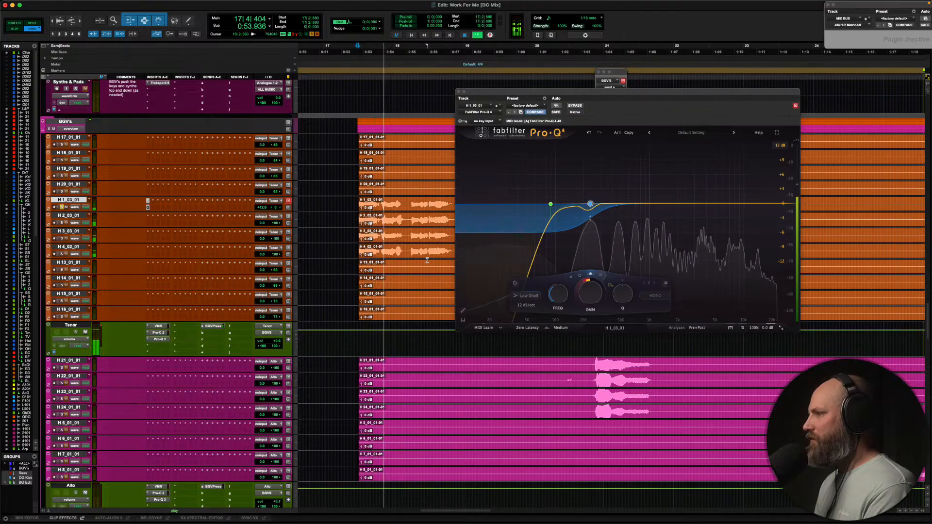
pyautogui.press('space')
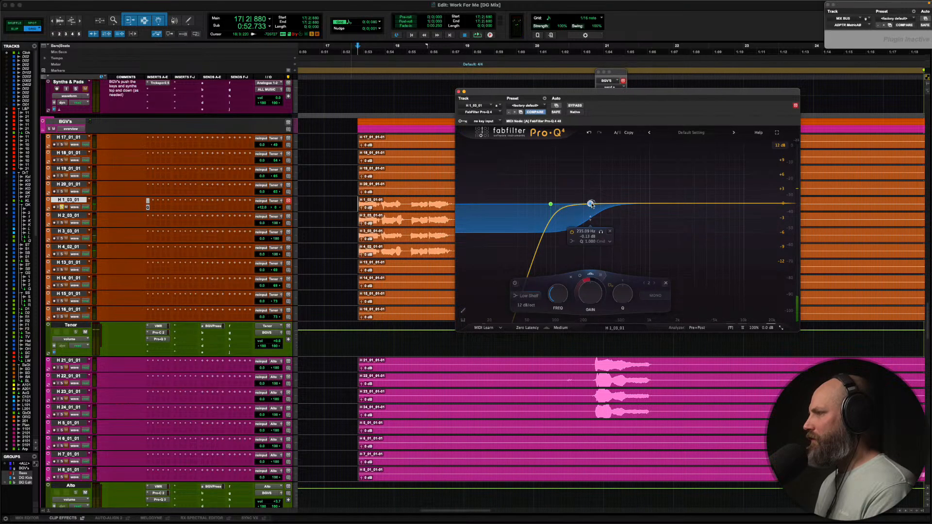
# Play the H 1_03_01 phrase with Pro-Q 4 active and again with it bypassed to compare the low-end cleanup
pyautogui.press('space')
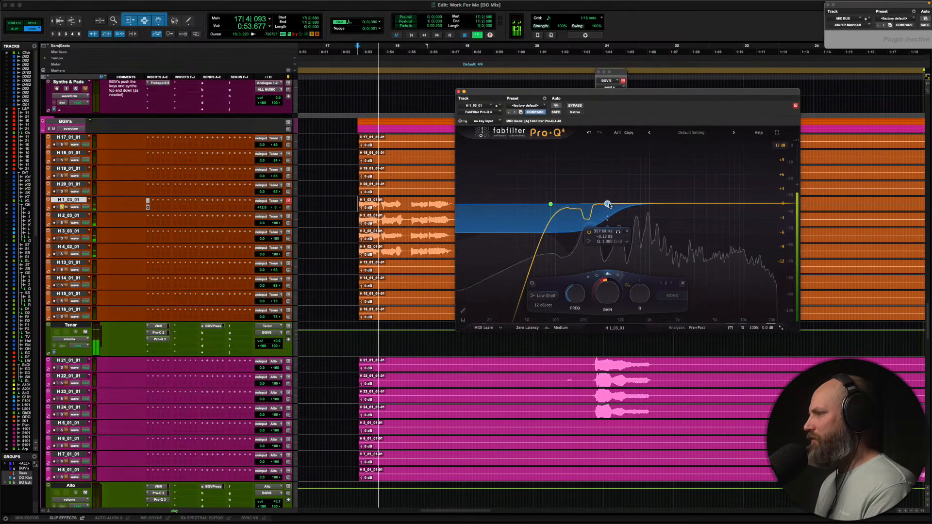
pyautogui.press('space')
pyautogui.keyDown('super'); pyautogui.click(147, 209); pyautogui.keyUp('super')
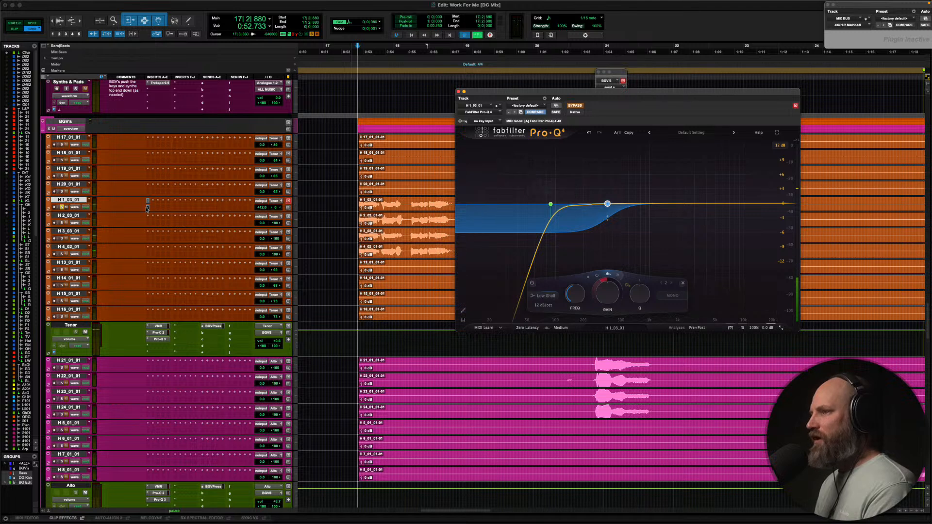
pyautogui.press('space')
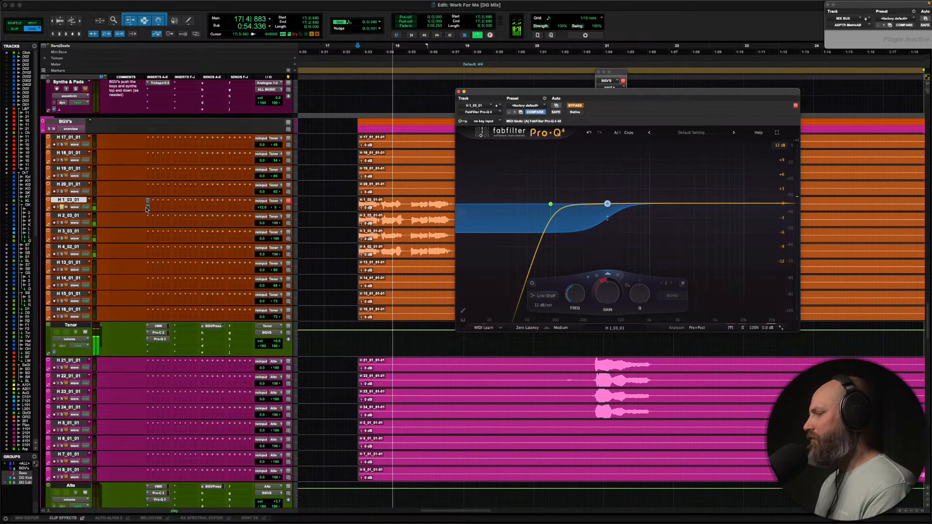
pyautogui.press('space')
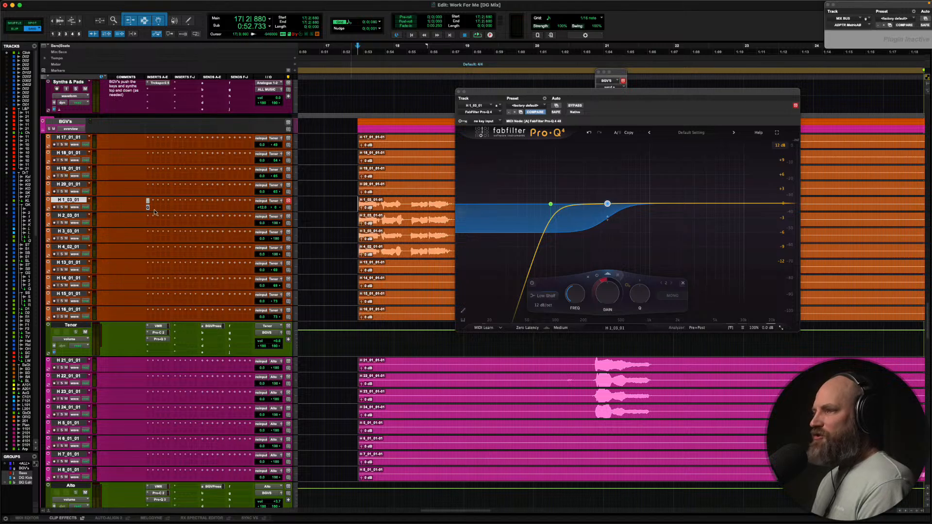
# Close Pro-Q 4 and copy it from H 1_03_01 to the H 2_03_01, H 3_03_01 and H 4_02_01 tracks
pyautogui.moveTo(556, 211)
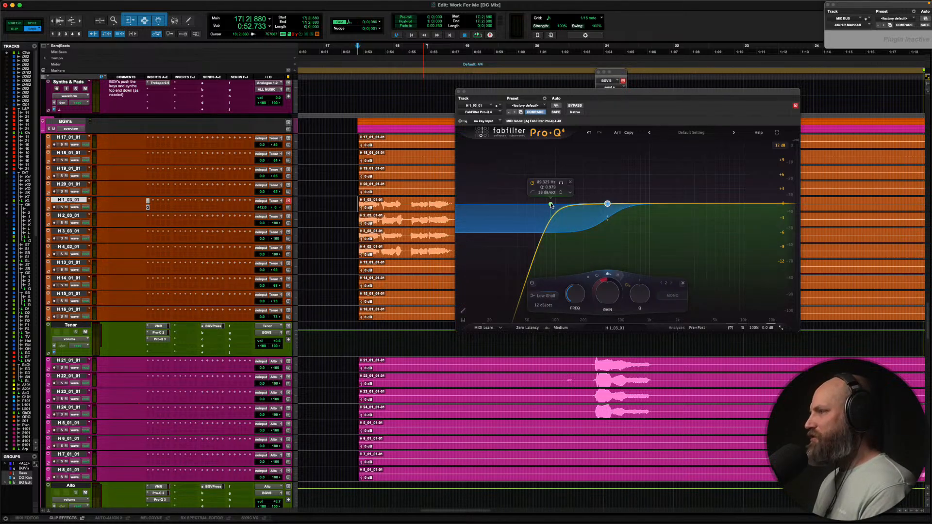
pyautogui.moveTo(485, 95); pyautogui.dragTo(448, 101)
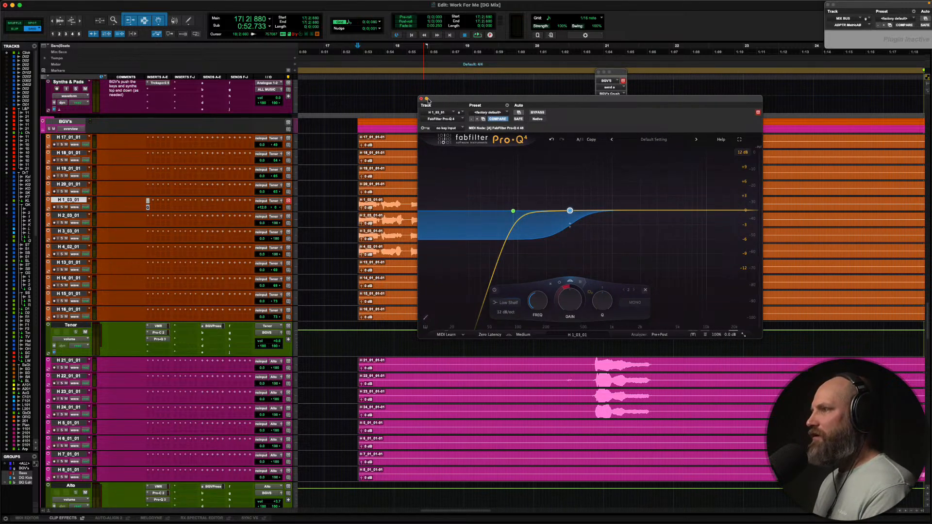
pyautogui.click(422, 98)
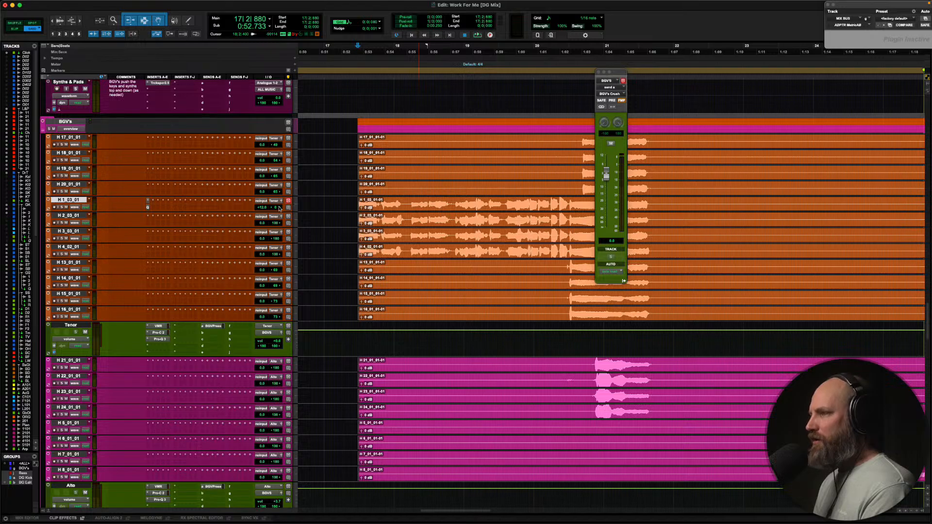
pyautogui.moveTo(193, 208); pyautogui.dragTo(191, 208)
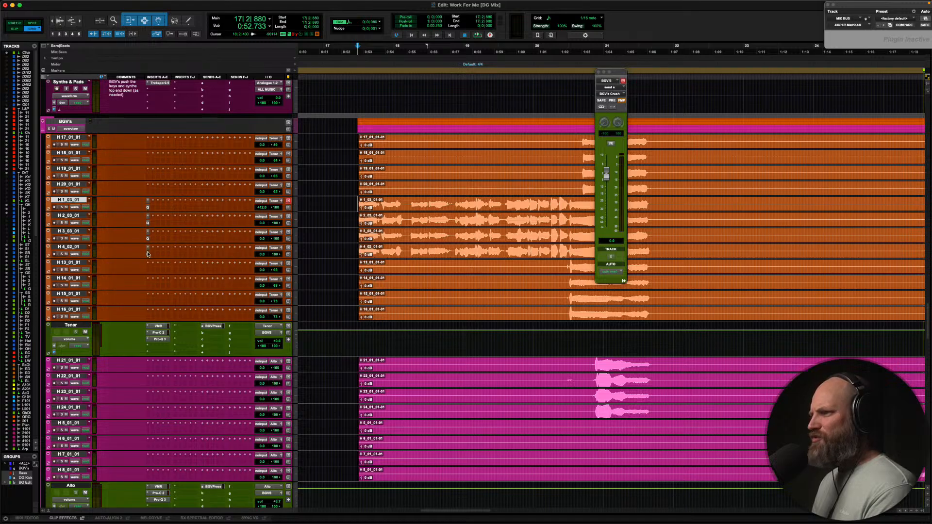
# Solo the background vocal tracks and play their closing harmony phrase around bar 21
pyautogui.click(555, 266)
pyautogui.hotkey('shift', 's')
pyautogui.press('Tab')
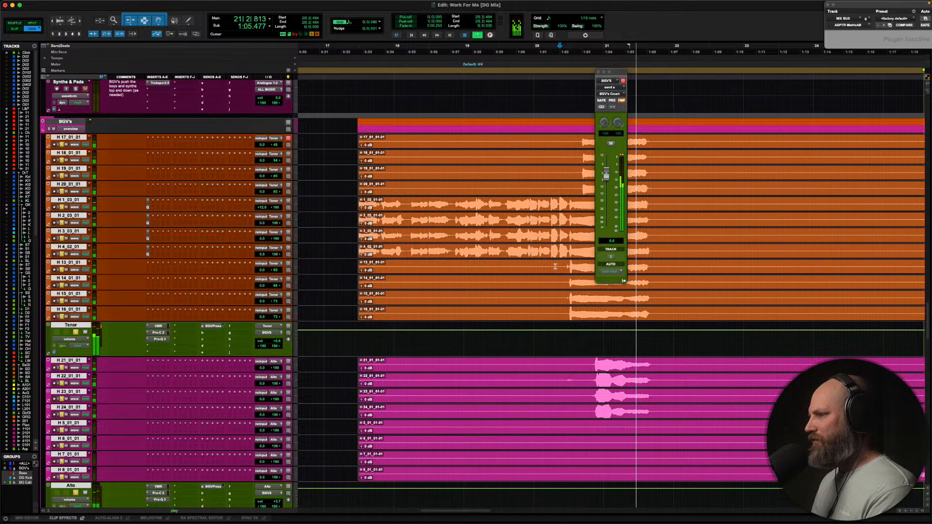
pyautogui.press('space')
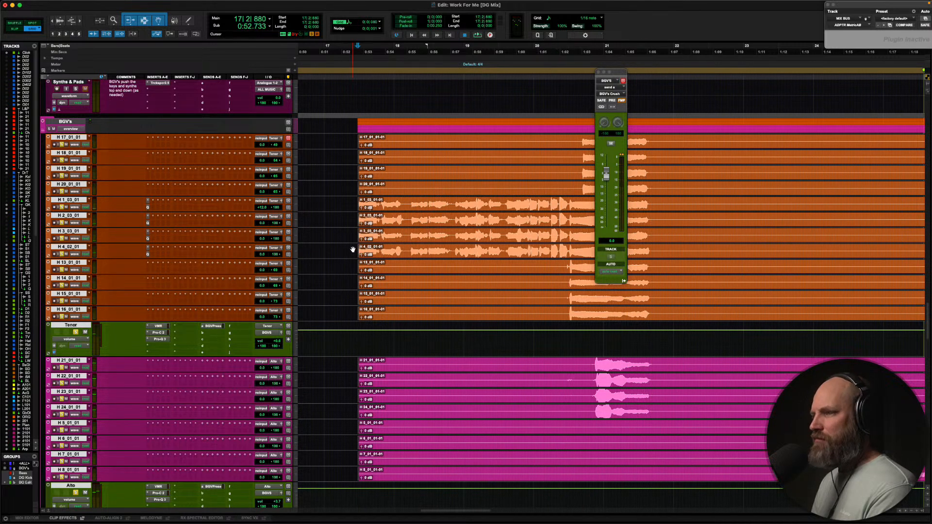
# Play the background vocals from their first phrase, and reset the H 1_03_01 track volume to 0.0 dB
pyautogui.click(353, 248)
pyautogui.press('space')
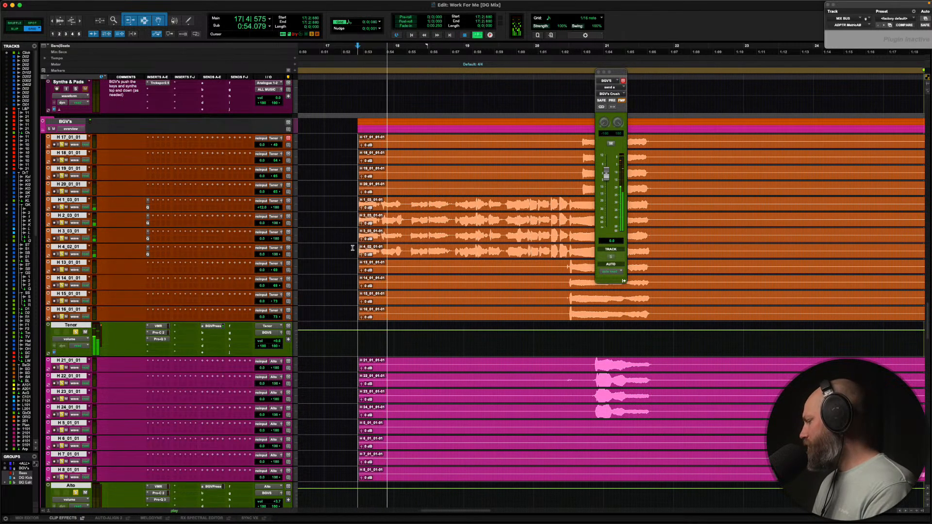
pyautogui.press('space')
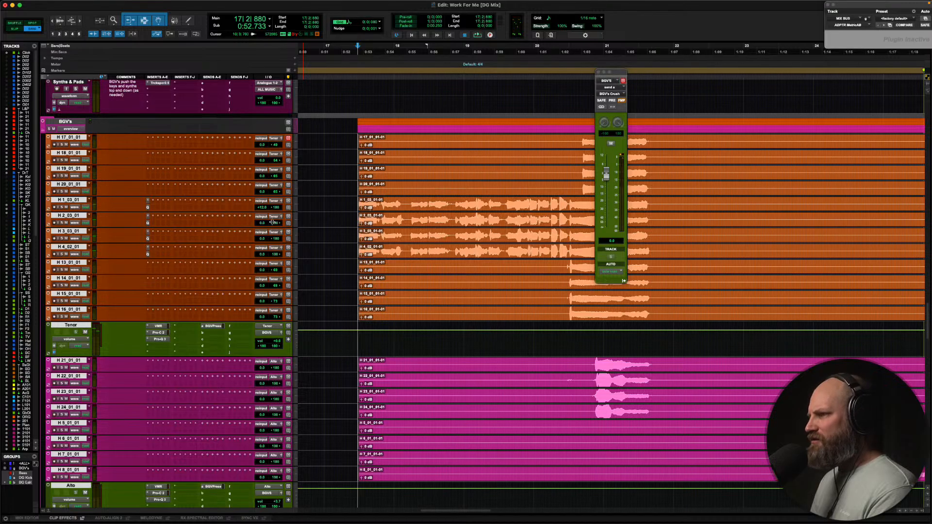
pyautogui.keyDown('alt'); pyautogui.click(262, 209); pyautogui.keyUp('alt')
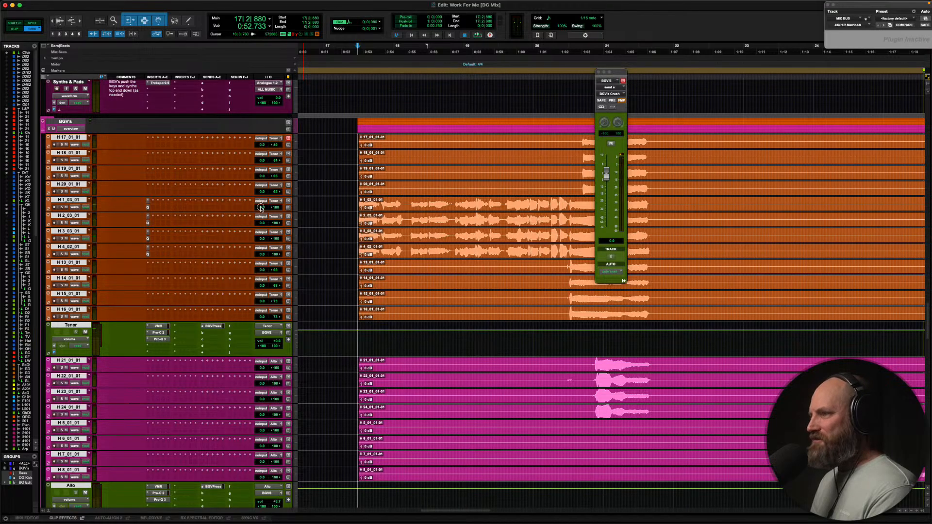
# Zoom out the timeline and play the background vocals from bar 17 through bar 21 while checking the vocal bus and effects tracks
pyautogui.click(347, 201)
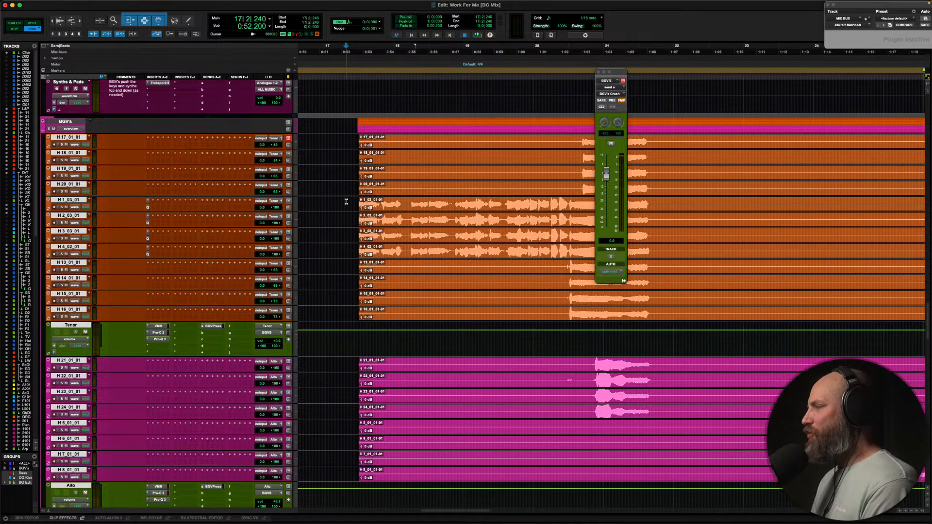
pyautogui.press('ctrl+alt+super+bracketleft')
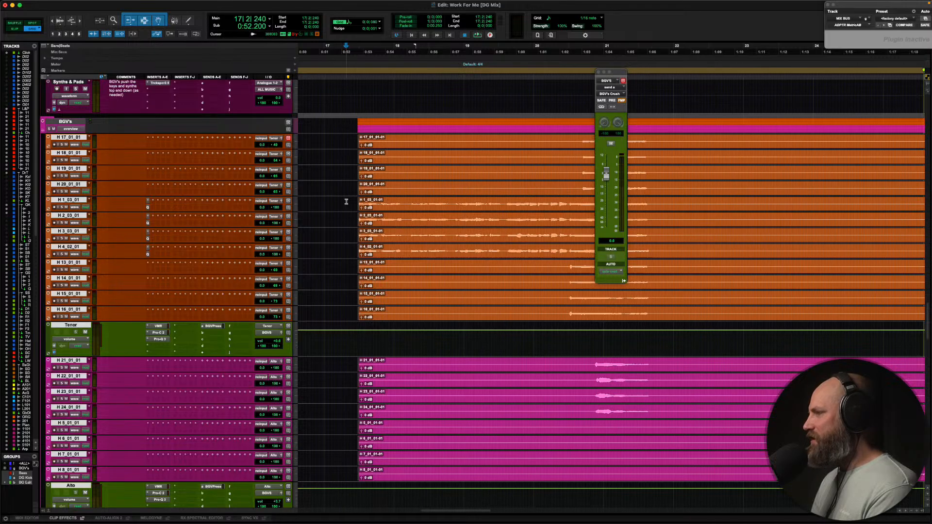
pyautogui.press('r')
pyautogui.press('super+alt+bracketright')
pyautogui.press('super+alt+bracketright')
pyautogui.press('super+alt+bracketright')
pyautogui.press('r')
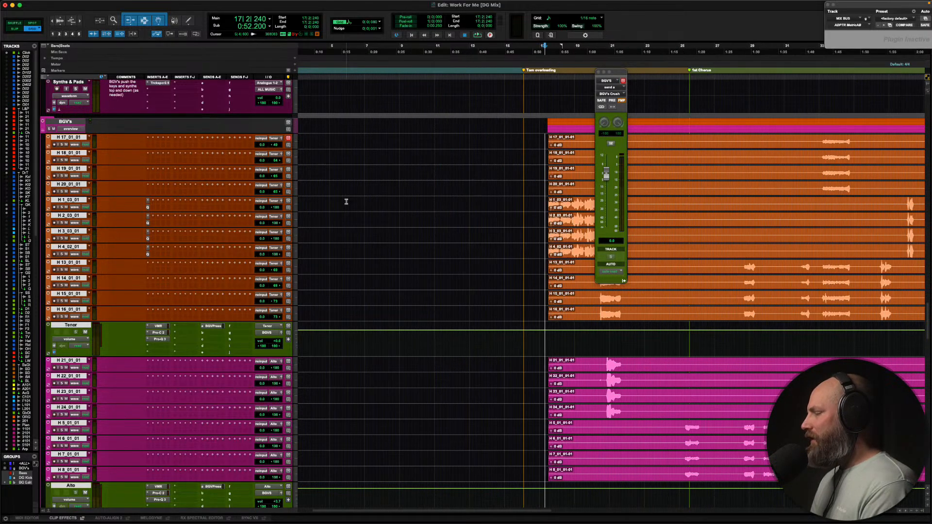
pyautogui.hscroll(4, 346, 202)
pyautogui.scroll(-10, 131, 202)
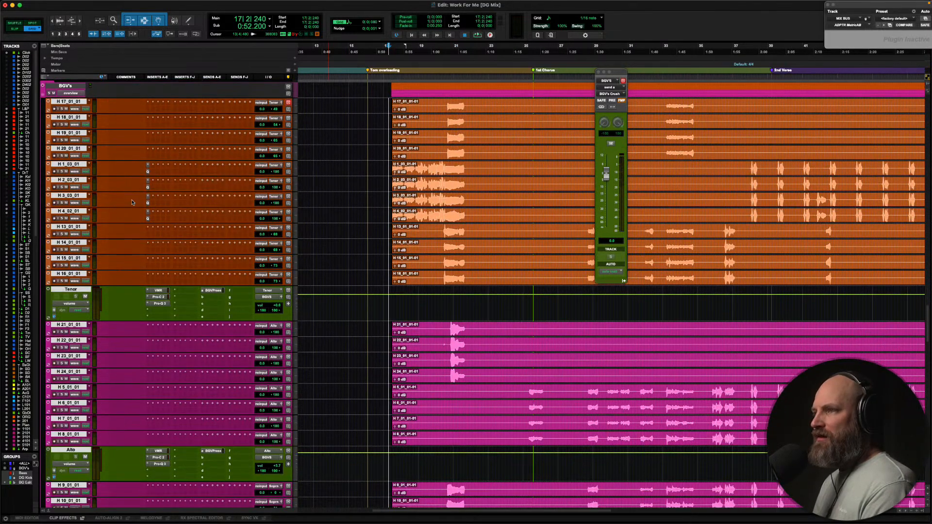
pyautogui.scroll(-2, 132, 203)
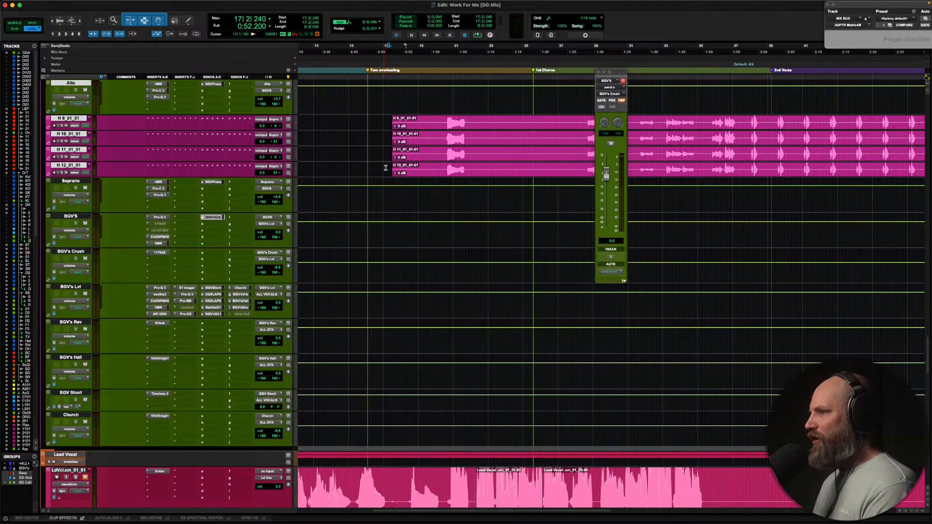
pyautogui.press('space')
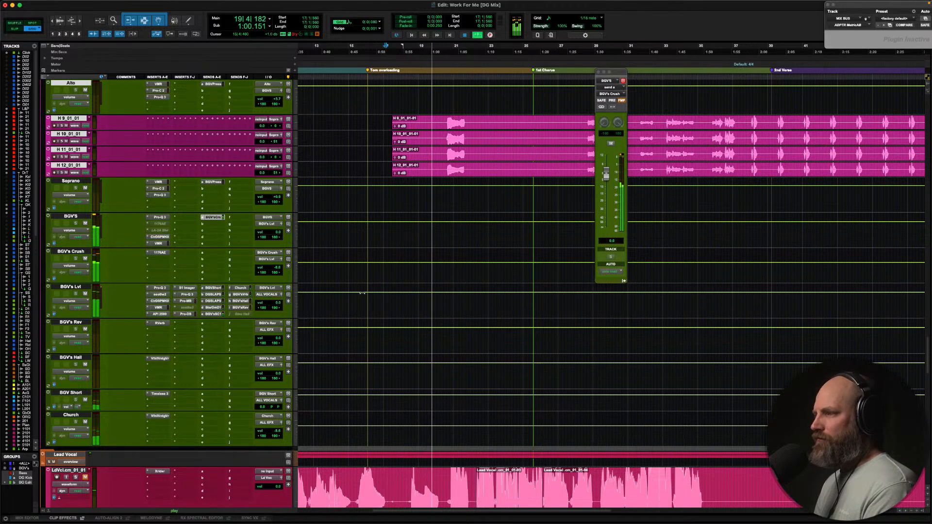
pyautogui.scroll(10, 360, 295)
pyautogui.scroll(5, 359, 295)
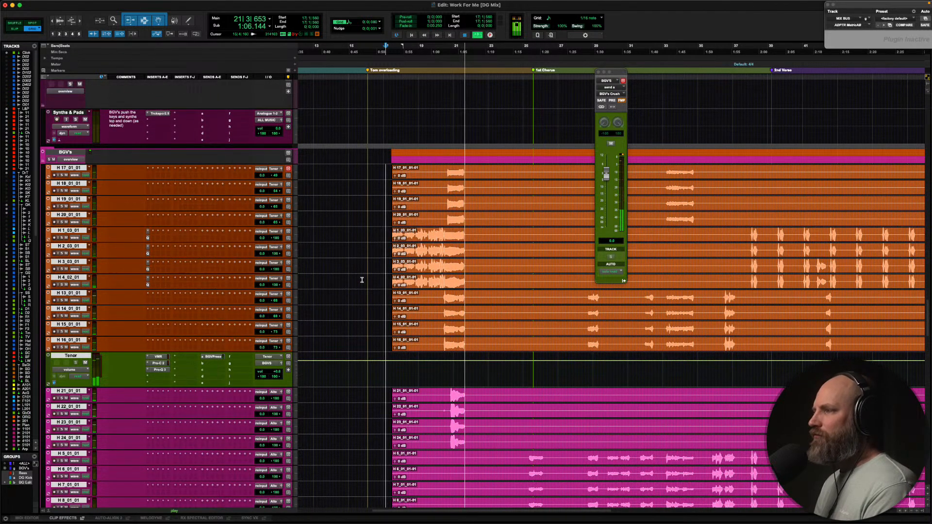
pyautogui.hscroll(3, 362, 281)
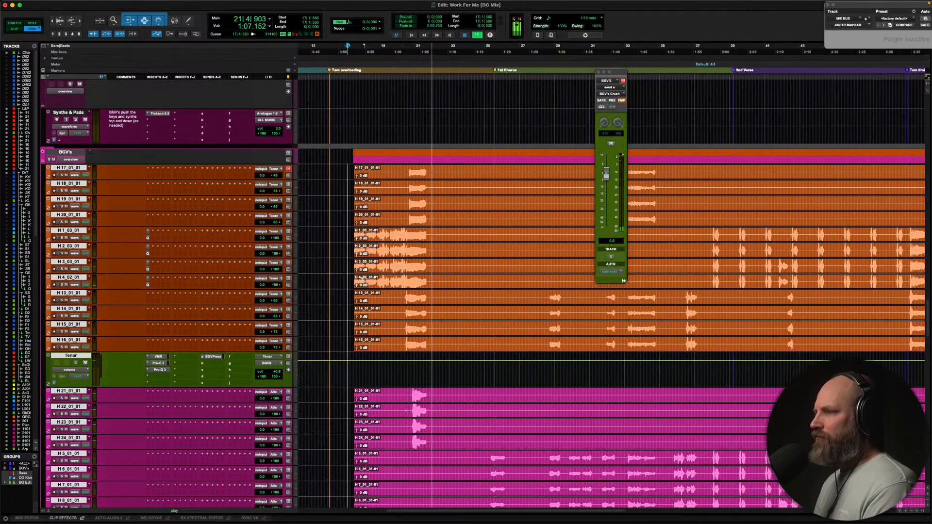
pyautogui.press('space')
# Open the iZotope RX 11 De-click AudioSuite processor with the edit cursor at the start of the background vocals
pyautogui.click(351, 228)
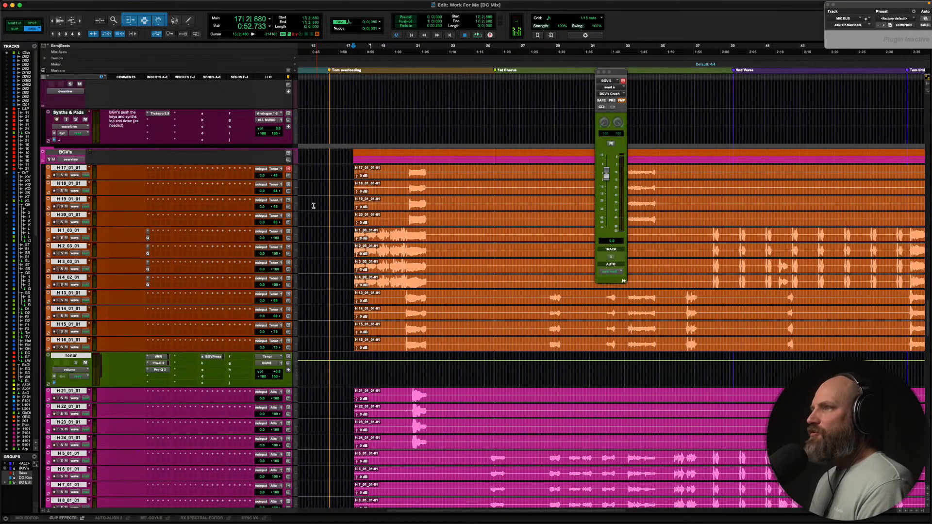
pyautogui.moveTo(193, 3)
pyautogui.click(163, 3)
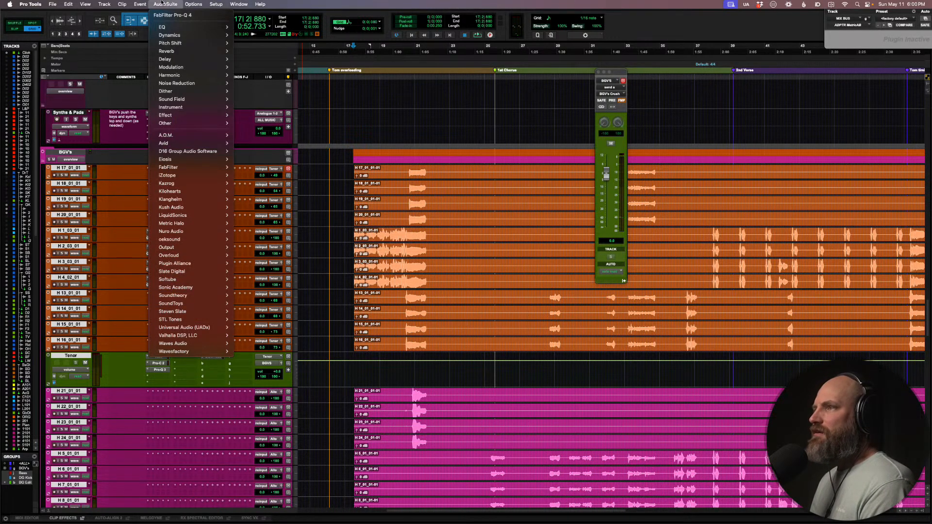
pyautogui.moveTo(189, 26)
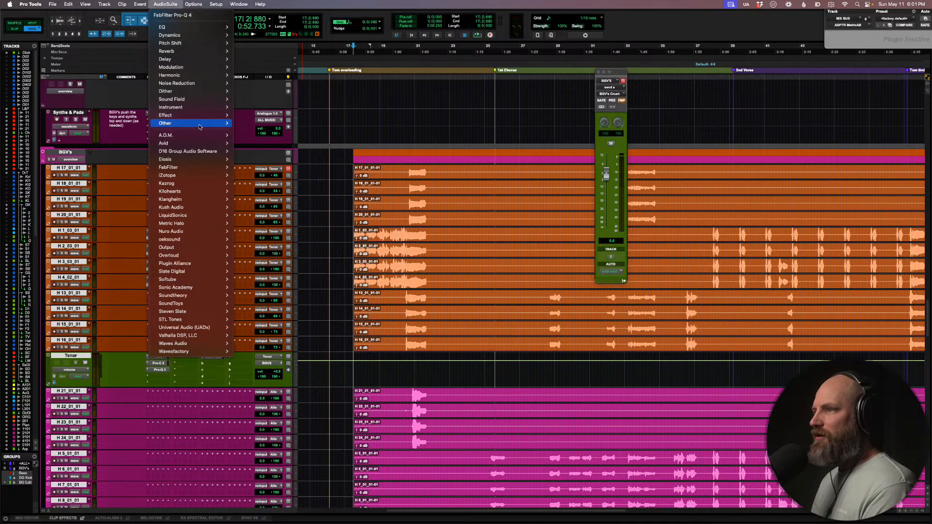
pyautogui.moveTo(199, 125)
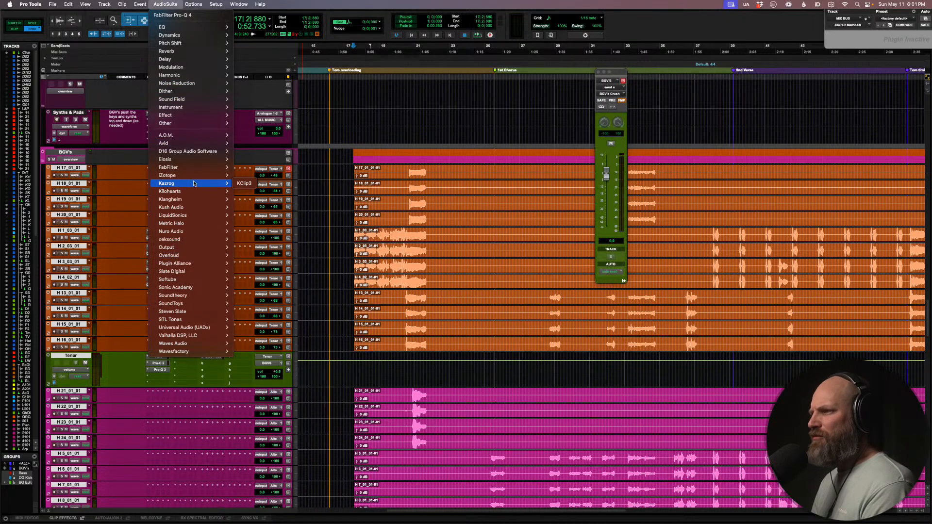
pyautogui.moveTo(194, 175)
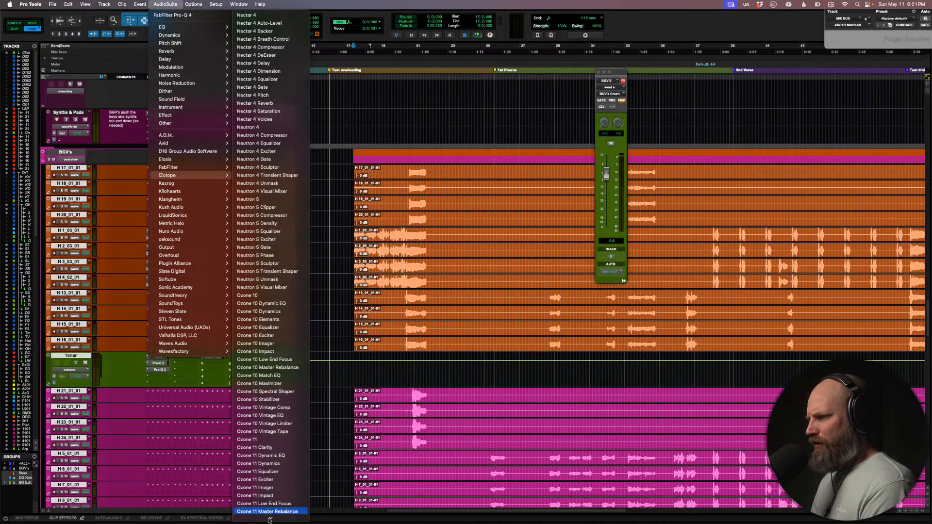
pyautogui.moveTo(269, 517)
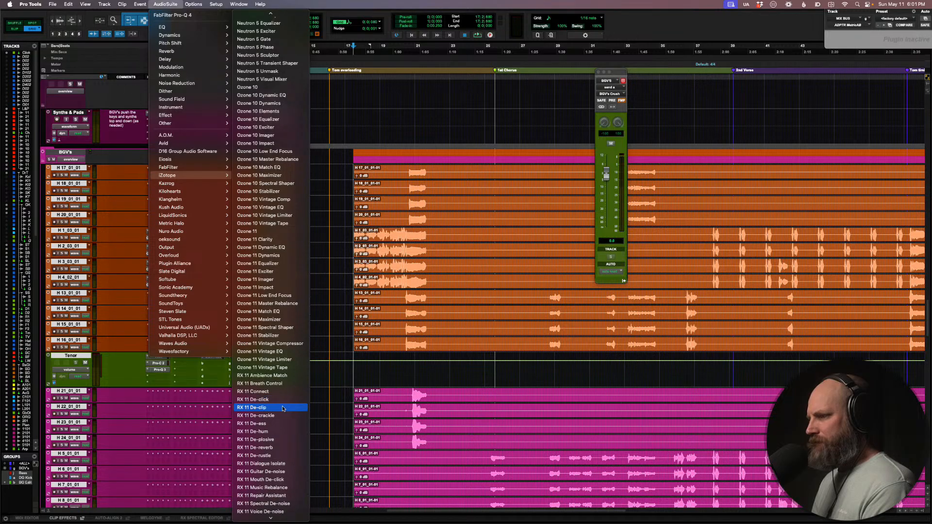
pyautogui.scroll(-2, 278, 409)
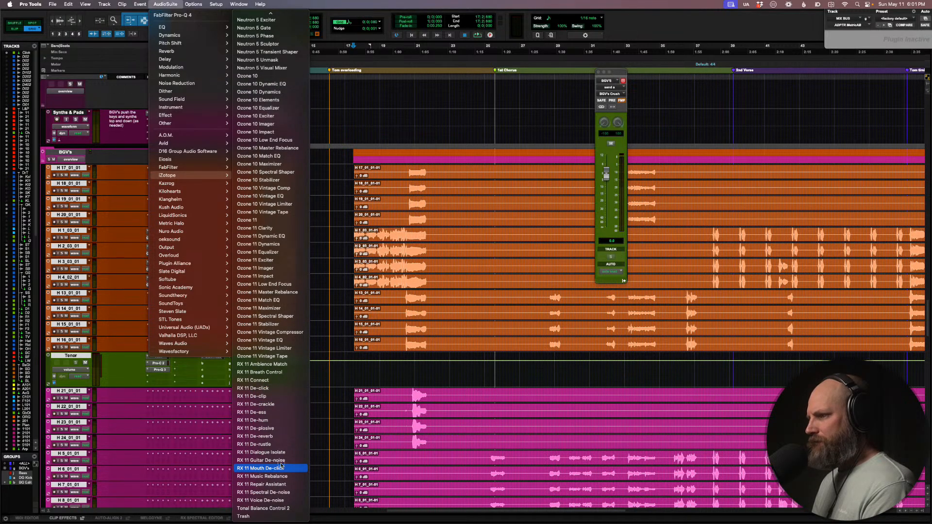
pyautogui.click(258, 389)
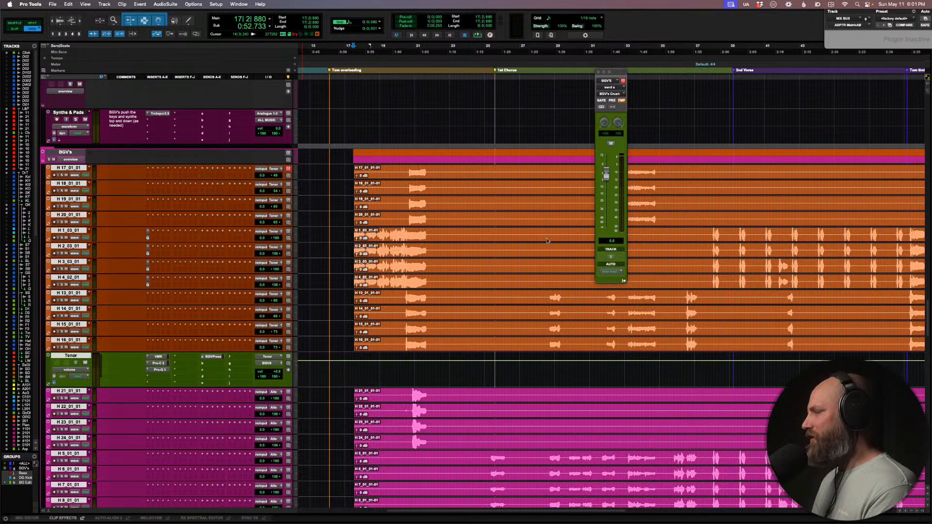
pyautogui.moveTo(563, 110); pyautogui.dragTo(236, 93)
# Select the full clips on all background vocal tracks, select only the H 17_01_01 clip, and close RX De-click without rendering
pyautogui.click(425, 170)
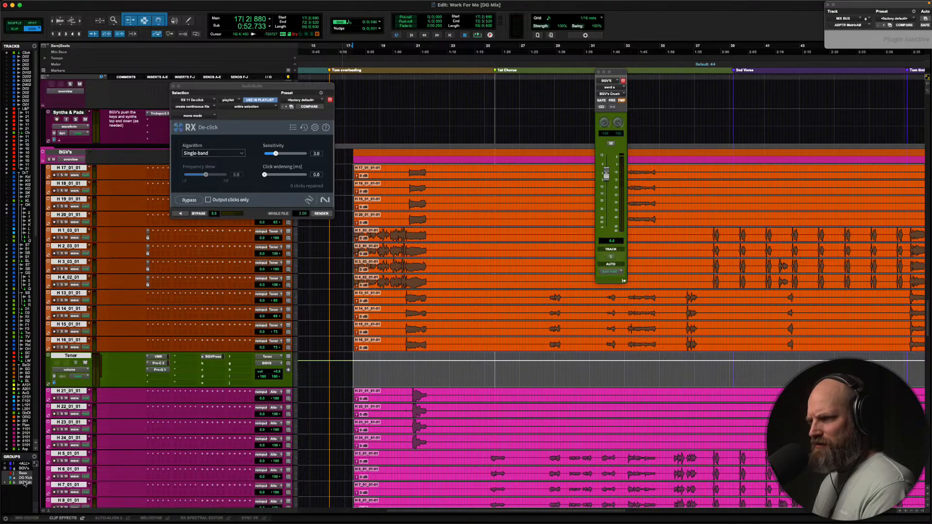
pyautogui.doubleClick(417, 167)
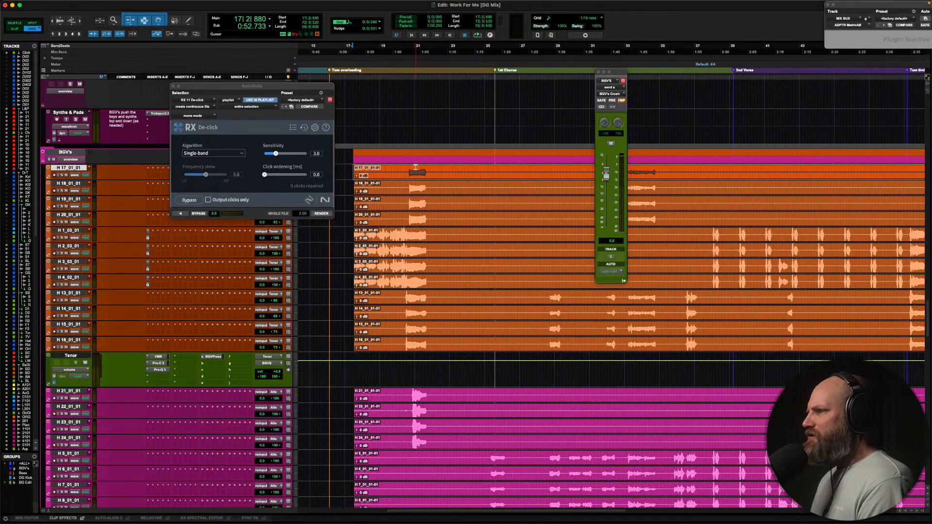
pyautogui.press('r')
pyautogui.hscroll(3, 416, 168)
pyautogui.press('r')
pyautogui.scroll(-10, 415, 168)
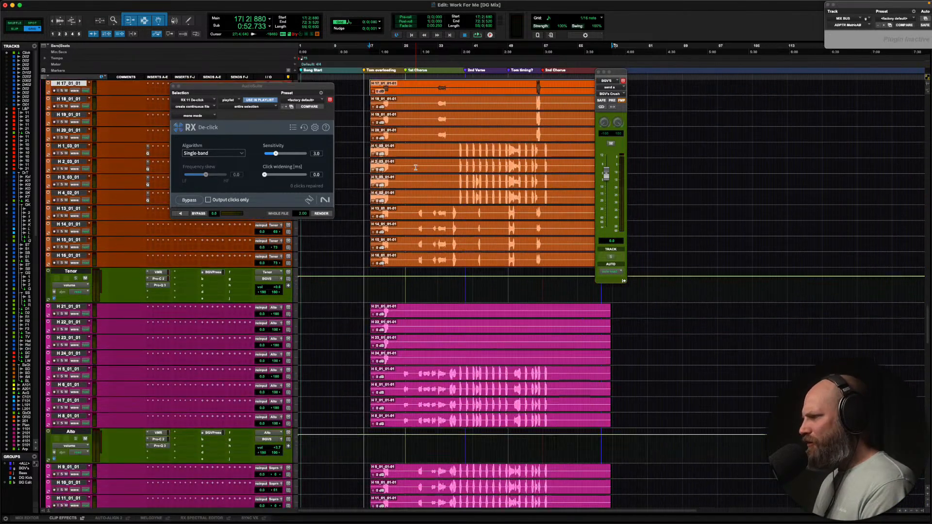
pyautogui.click(173, 87)
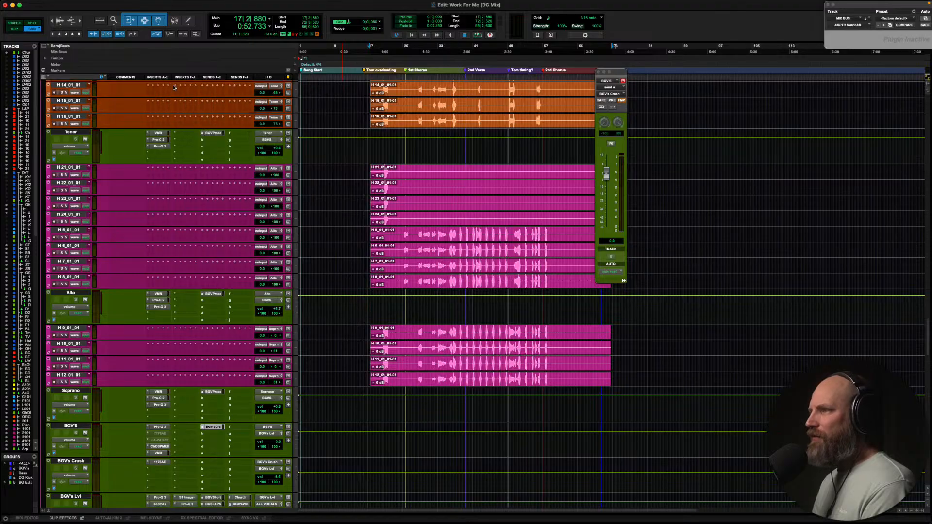
pyautogui.click(358, 171)
pyautogui.press('t')
pyautogui.press('t')
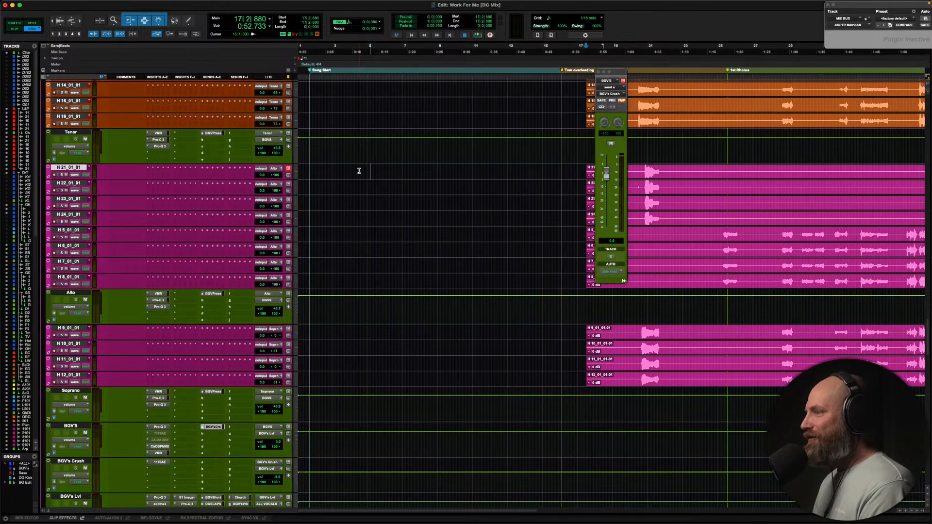
pyautogui.scroll(8, 359, 171)
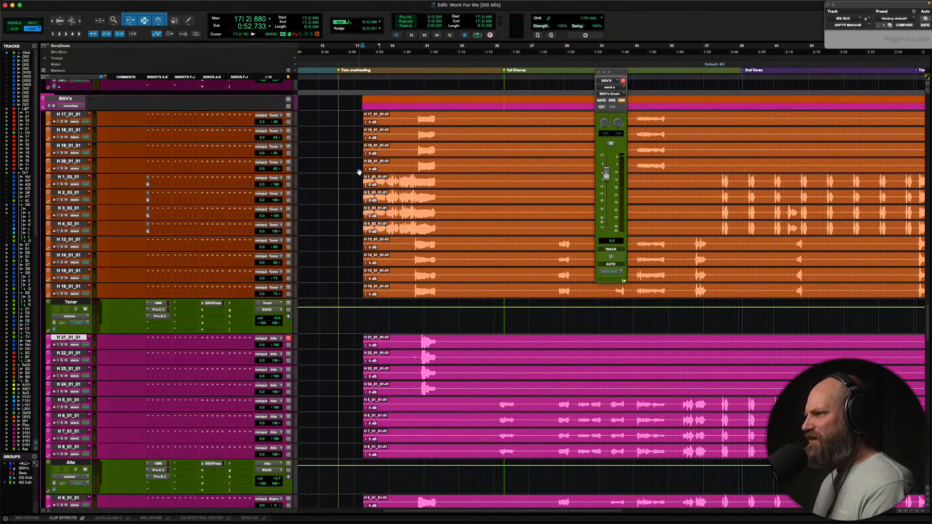
# Play the background vocals from bar 17, then from just before the stacked harmony entry around bar 20
pyautogui.press('space')
pyautogui.press('t')
pyautogui.press('t')
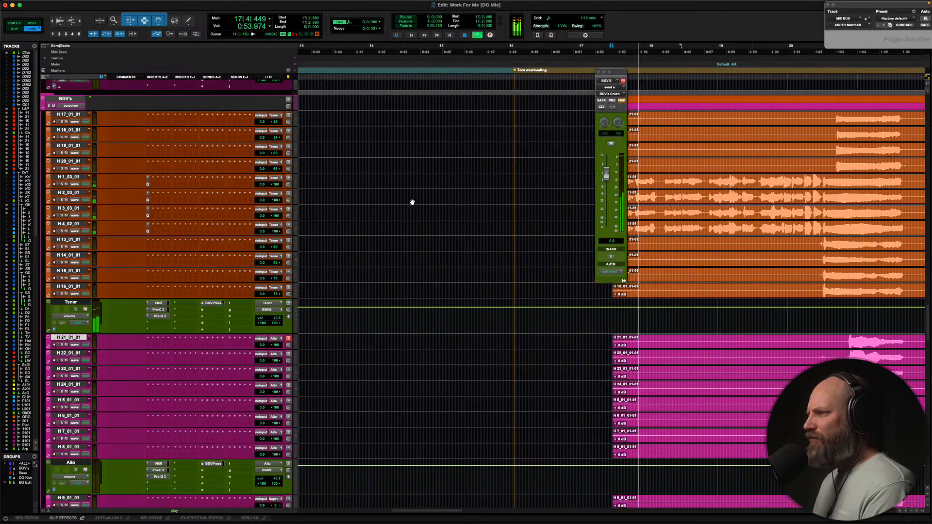
pyautogui.hscroll(5, 411, 202)
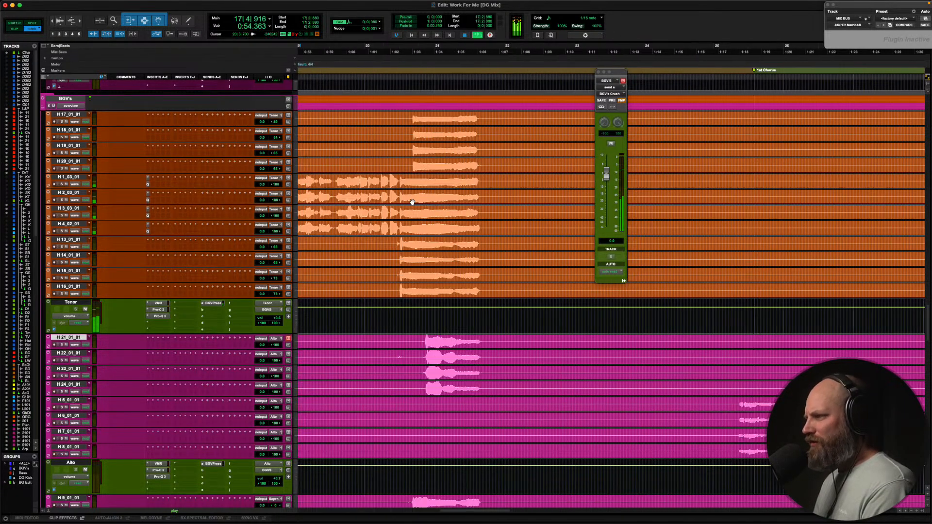
pyautogui.click(389, 180)
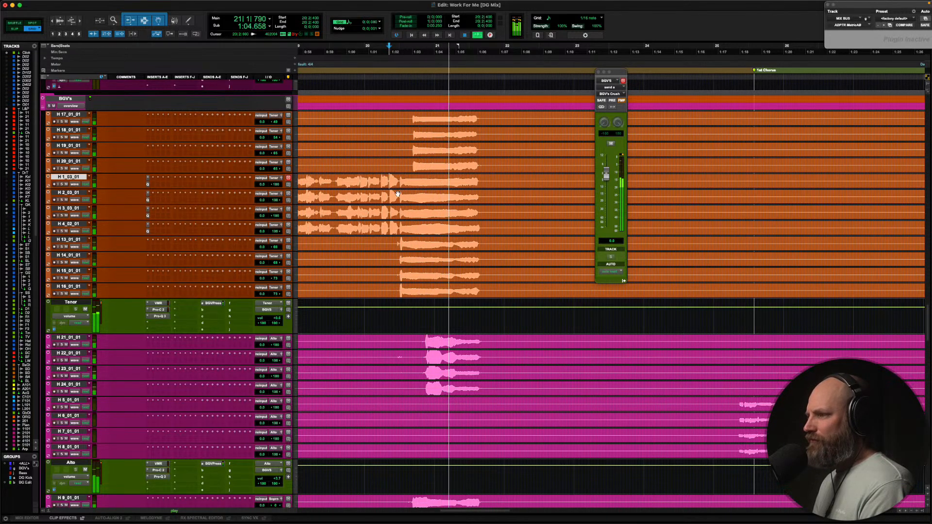
# Select the soprano tracks H 9_01_01 through H 12_01_01 and audition their bar 20 phrase soloed
pyautogui.scroll(-3, 405, 278)
pyautogui.scroll(-4, 405, 278)
pyautogui.click(426, 389)
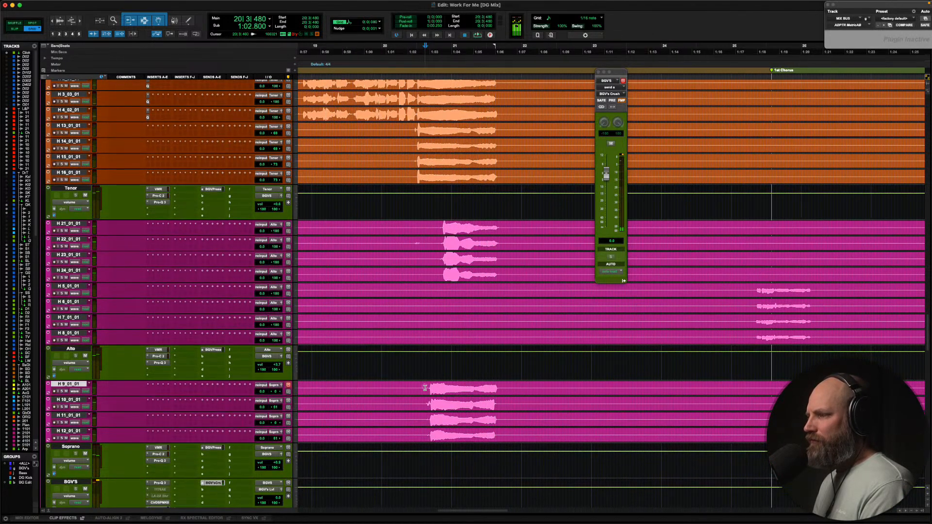
pyautogui.keyDown('shift'); pyautogui.click(74, 432); pyautogui.keyUp('shift')
pyautogui.press('space')
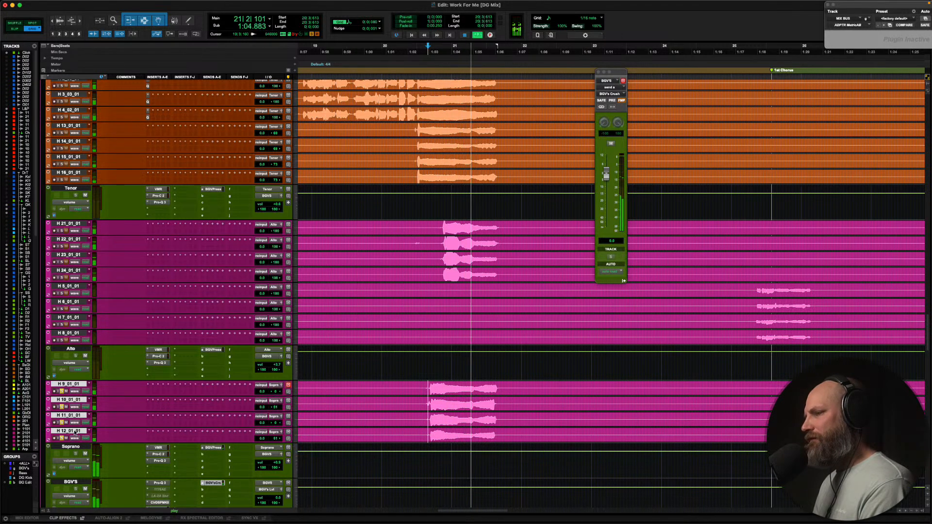
pyautogui.press('space')
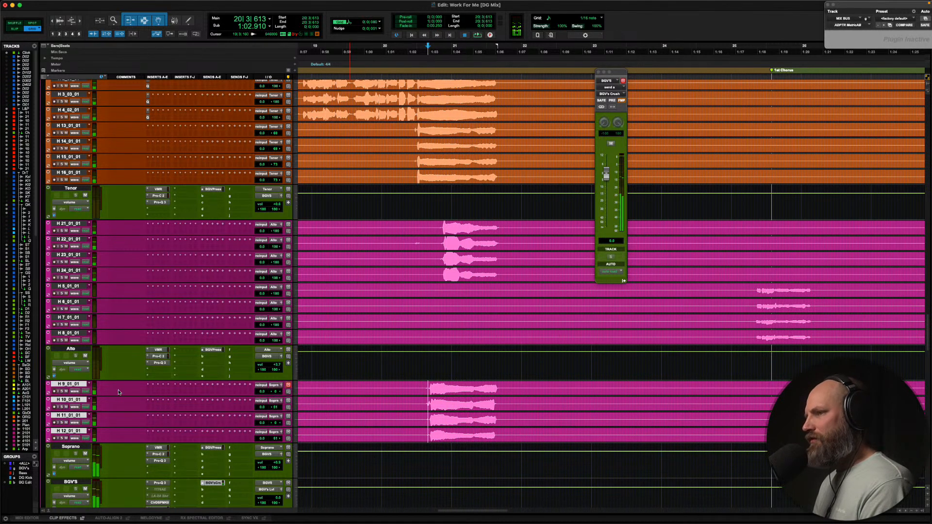
# Select the alto tracks H 21_01_01 through H 24_01_01 and audition their bar 21 phrase soloed and with the other vocals
pyautogui.click(69, 227)
pyautogui.keyDown('shift'); pyautogui.click(73, 271); pyautogui.keyUp('shift')
pyautogui.press('space')
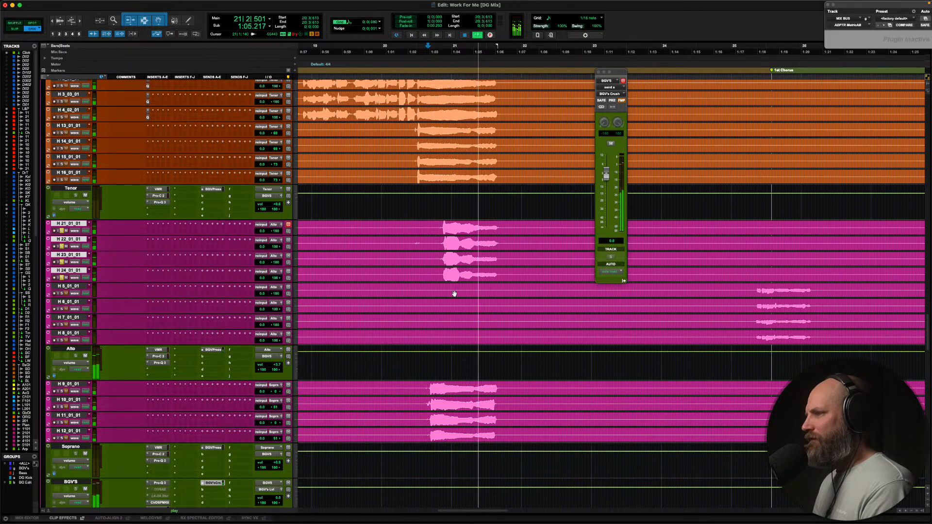
pyautogui.press('space')
pyautogui.press('space')
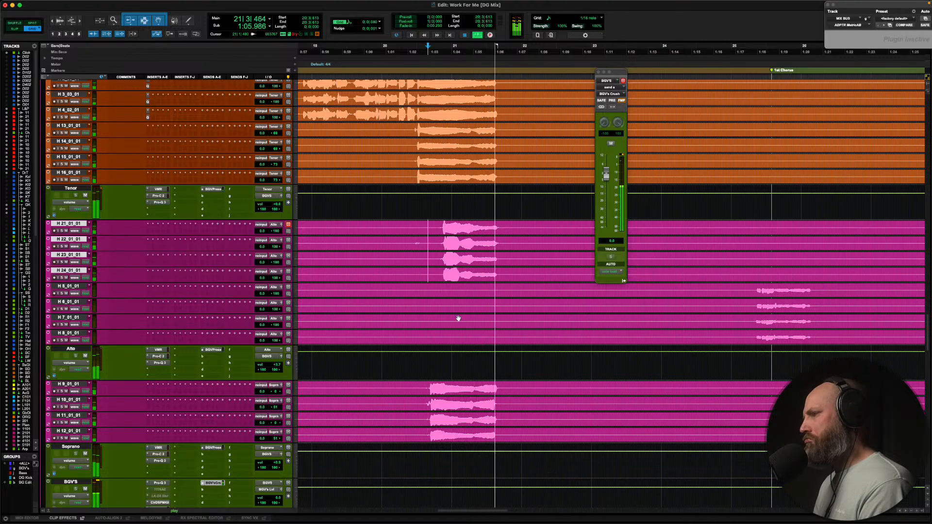
pyautogui.press('space')
# Enlarge the BGV'S track, ramp its volume automation up about 3.5 dB towards the end of the bar 21 phrase, and play it back
pyautogui.hscroll(3, 452, 306)
pyautogui.scroll(-5, 437, 316)
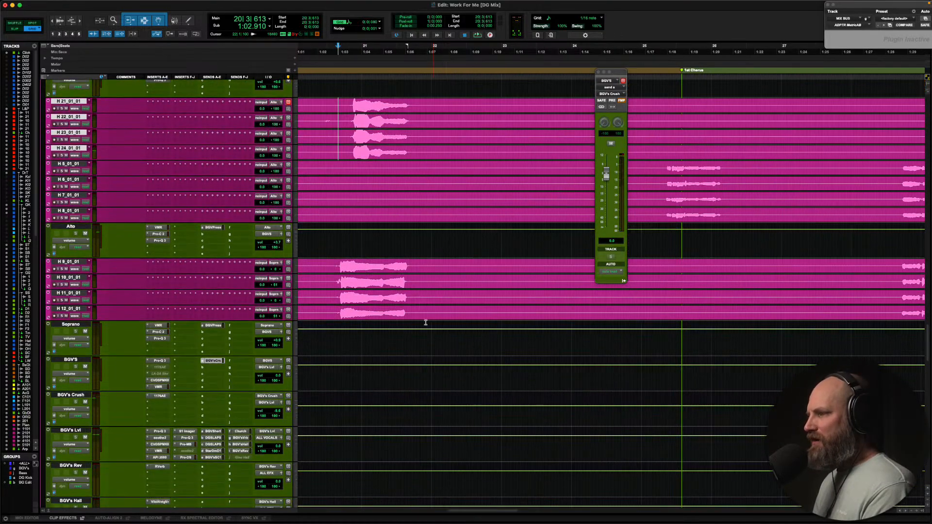
pyautogui.scroll(-1, 157, 354)
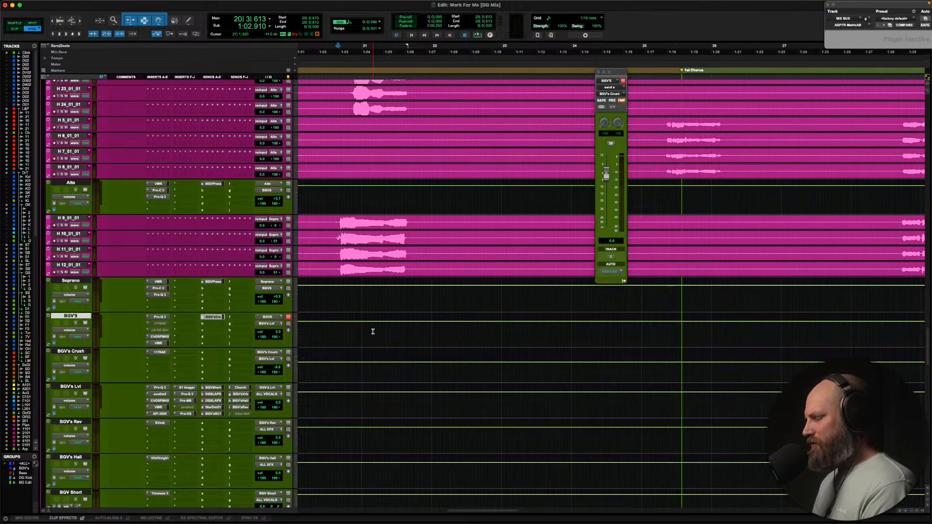
pyautogui.hotkey('ctrl', 'Up')
pyautogui.press('t')
pyautogui.press('space')
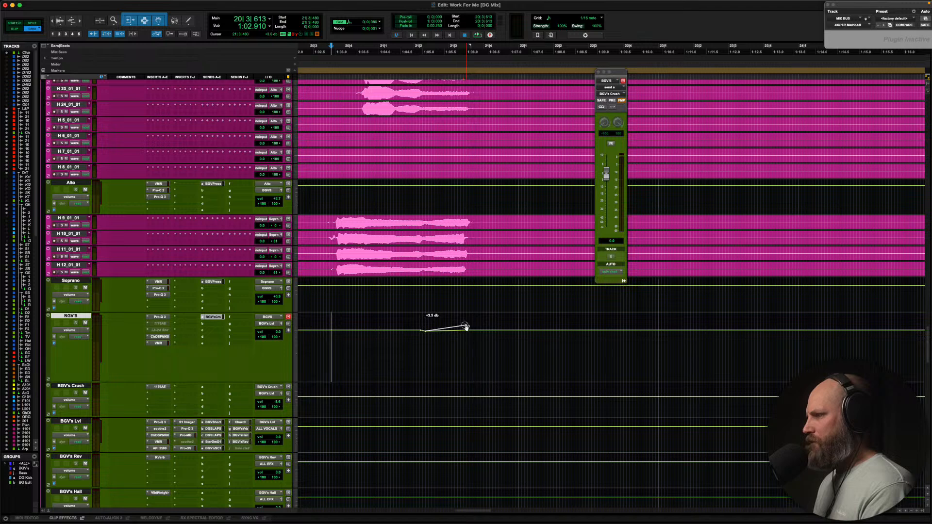
pyautogui.press('space')
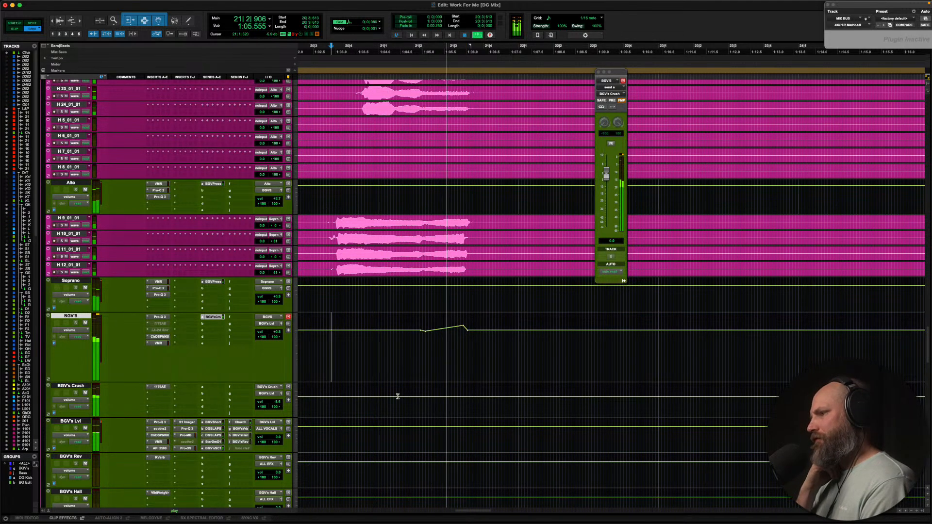
pyautogui.press('space')
# Play the alto phrase leading into the 1st Chorus from around bar 25
pyautogui.hscroll(5, 397, 397)
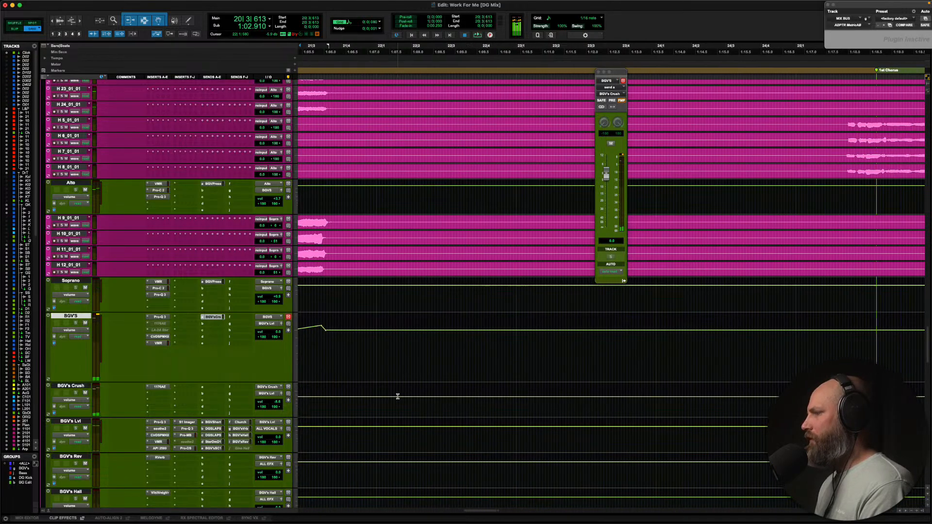
pyautogui.press('r')
pyautogui.hscroll(5, 398, 397)
pyautogui.press('r')
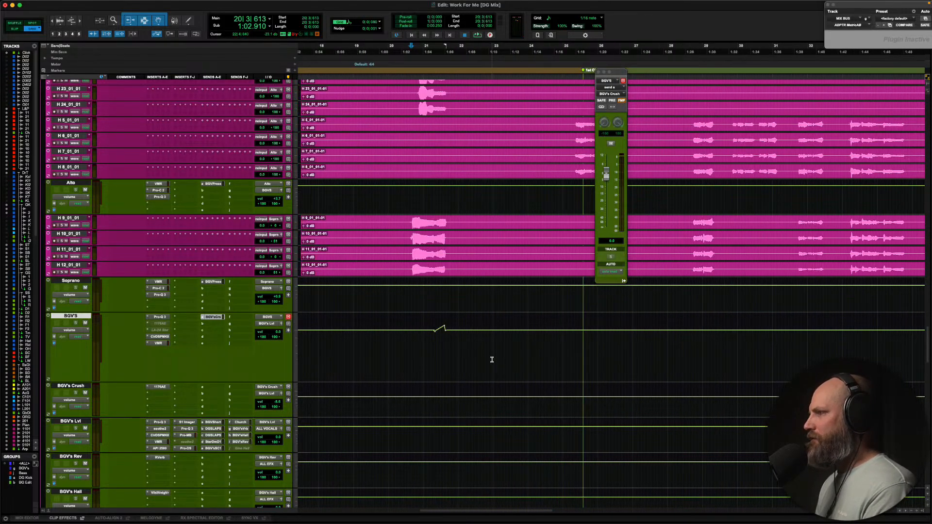
pyautogui.scroll(5, 492, 359)
pyautogui.click(570, 270)
pyautogui.press('space')
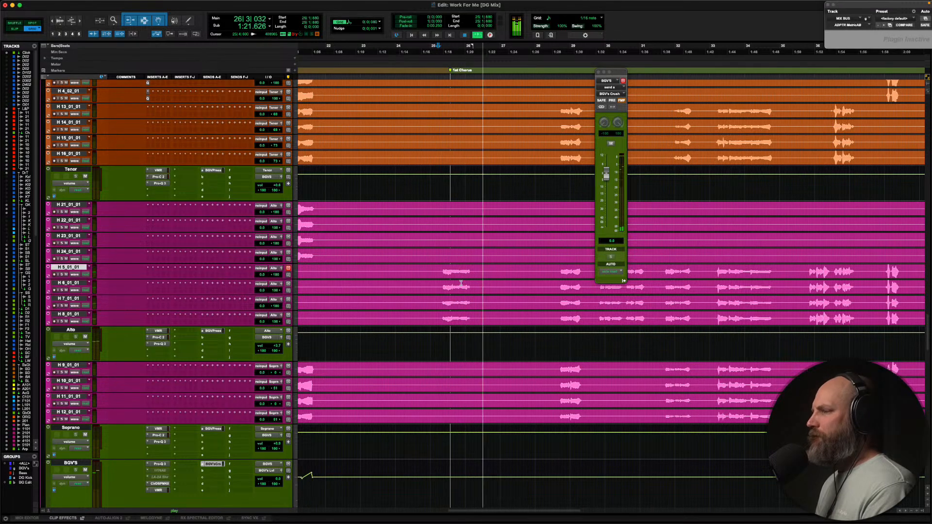
pyautogui.press('space')
# Select the phrase around the 1st Chorus marker on tracks H 5_01_01 through H 8_01_01 and play it
pyautogui.moveTo(450, 300); pyautogui.dragTo(487, 314)
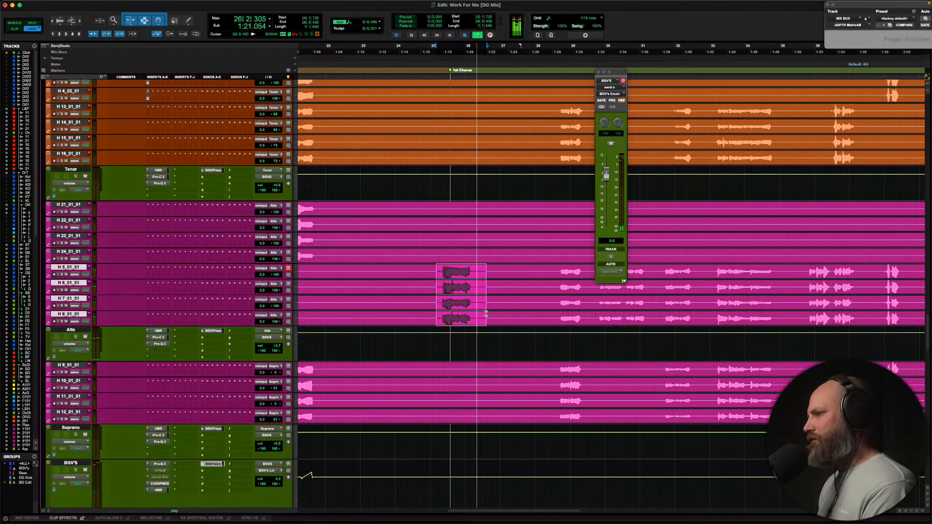
pyautogui.press('space')
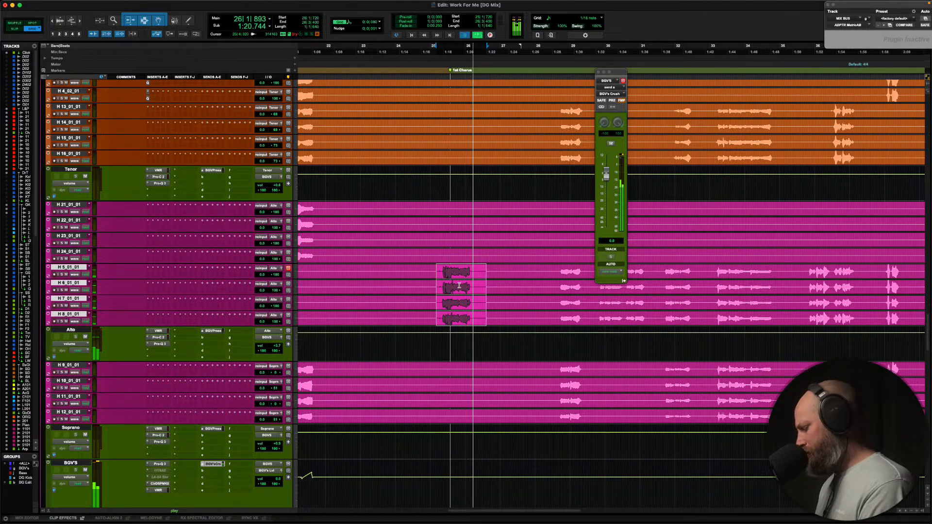
pyautogui.press('space')
# Enlarge the four selected alto tracks, raise the clip gain of the selected phrase, and create a group from these tracks
pyautogui.hotkey('ctrl', 'Up')
pyautogui.press('t')
pyautogui.hscroll(5, 460, 287)
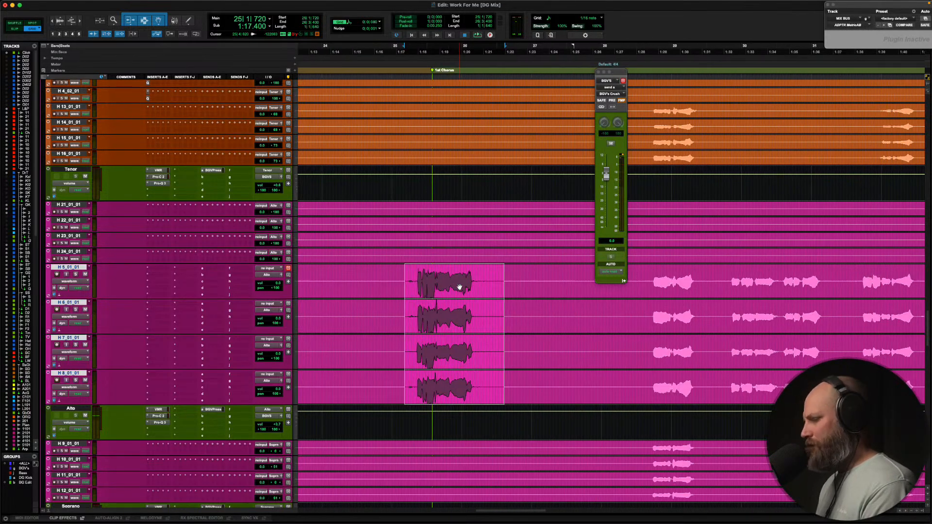
pyautogui.press('super+g')
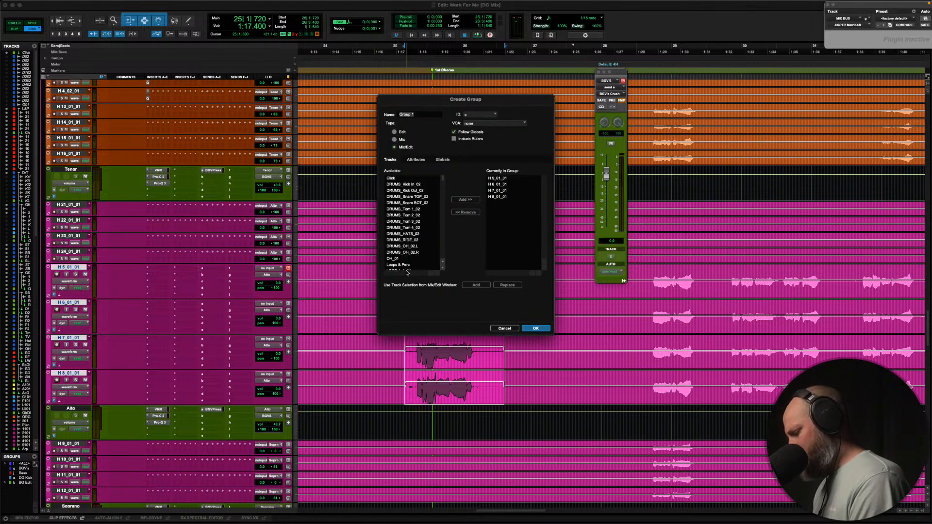
pyautogui.press('Return')
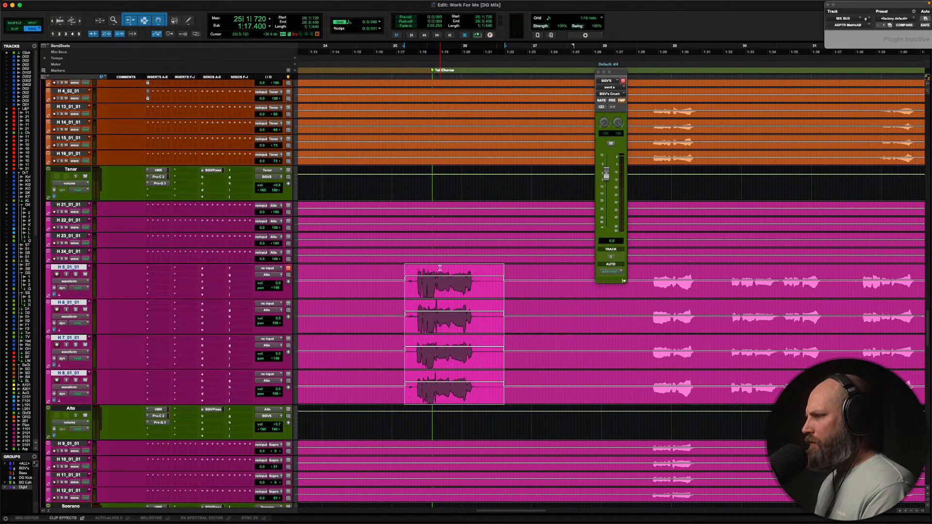
# Play the boosted alto phrase repeatedly from bar 25, comparing it soloed and with the rest of the mix
pyautogui.click(414, 271)
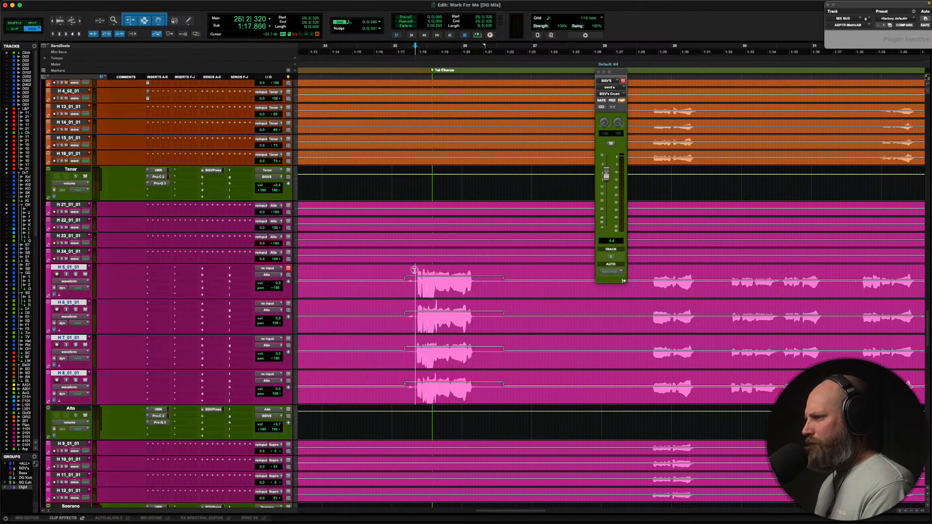
pyautogui.press('space')
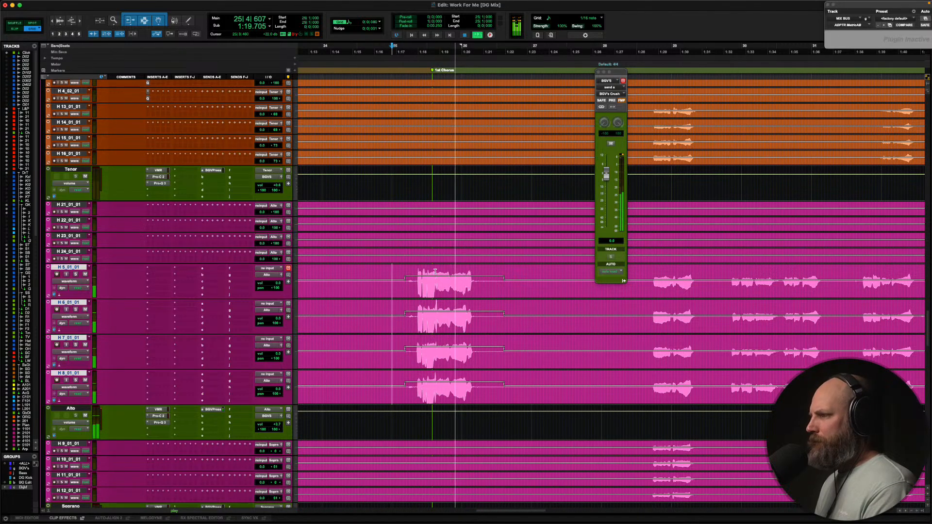
pyautogui.press('space')
pyautogui.press('space')
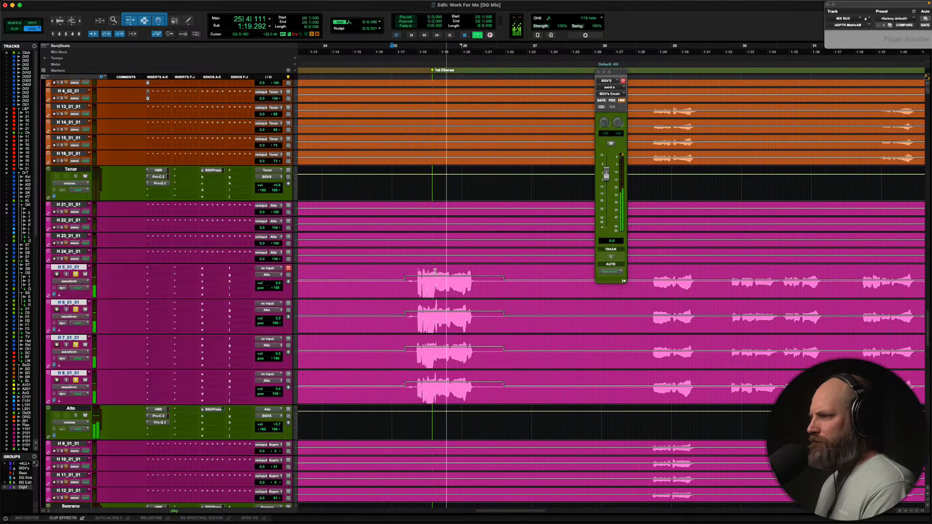
pyautogui.press('space')
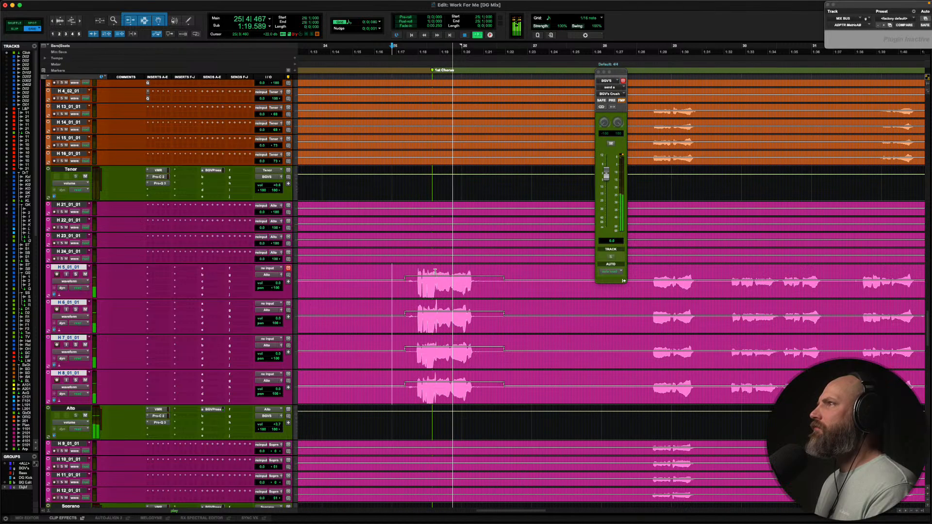
pyautogui.press('space')
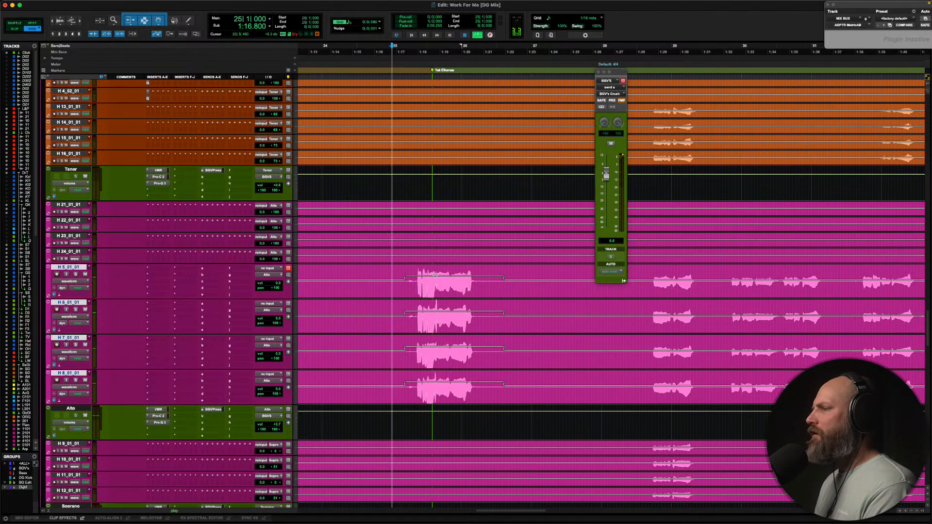
pyautogui.press('space')
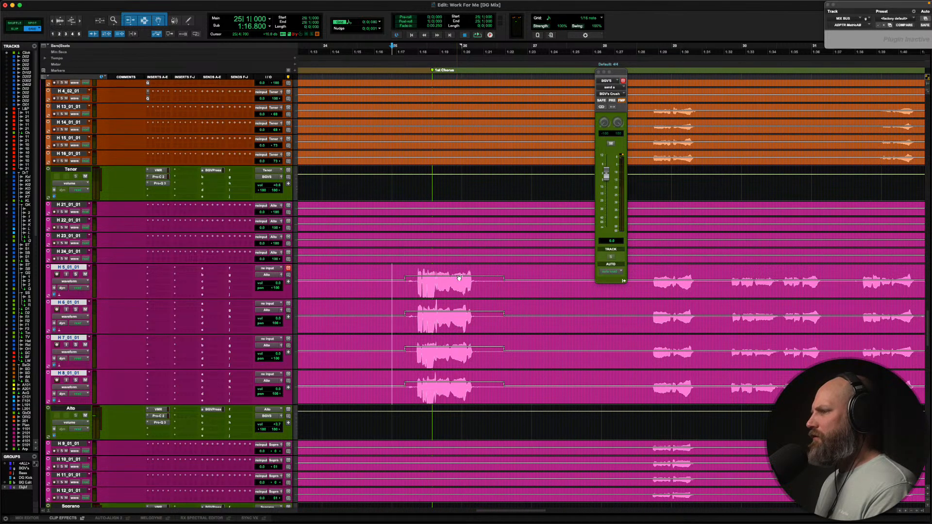
# Raise the clip gain of the phrase's second half by about 4 dB on the grouped alto tracks and play it back
pyautogui.moveTo(472, 271); pyautogui.dragTo(436, 280)
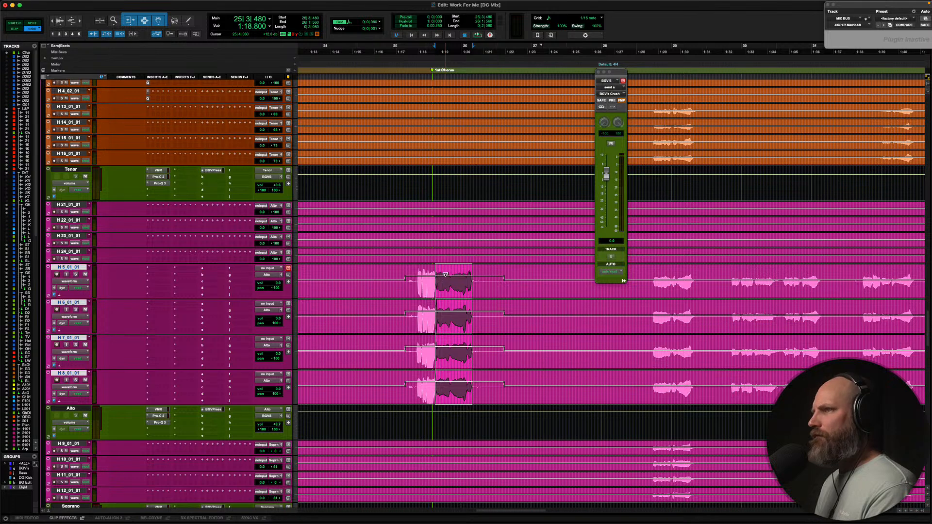
pyautogui.moveTo(445, 275); pyautogui.dragTo(447, 230)
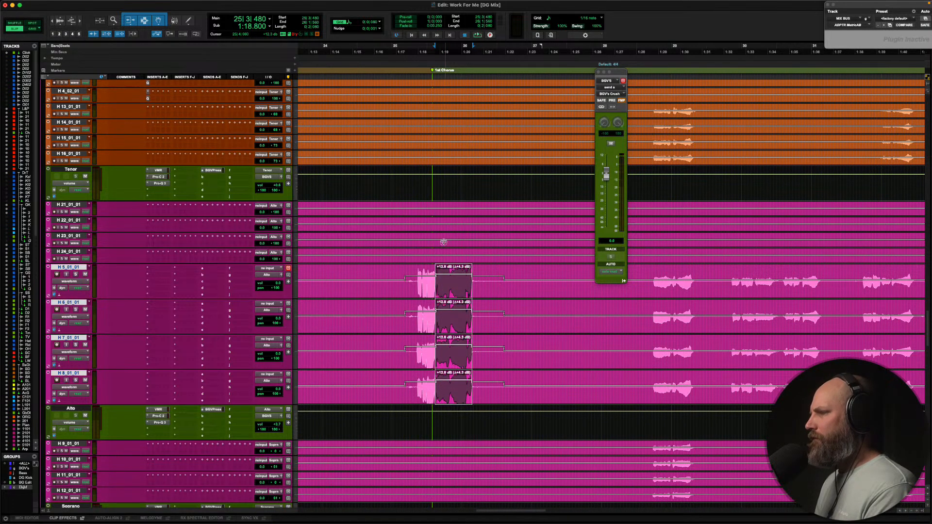
pyautogui.click(389, 271)
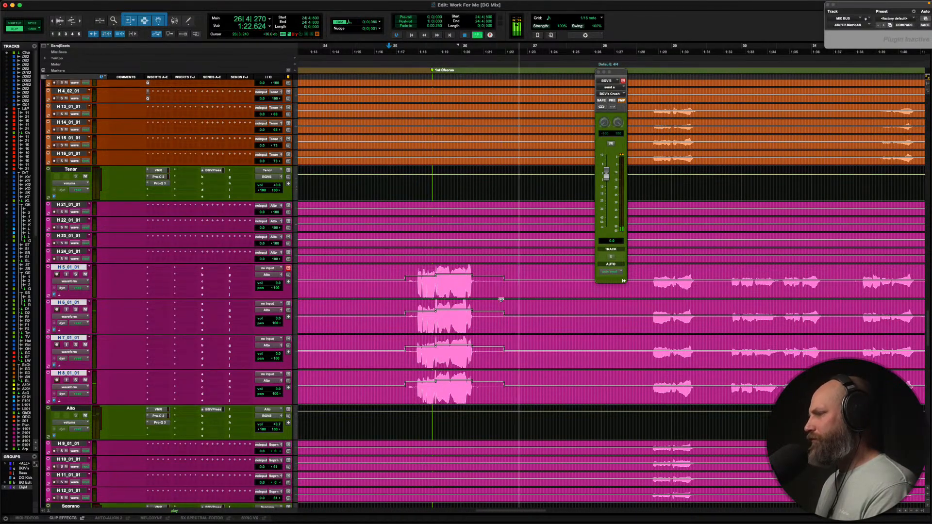
pyautogui.press('space')
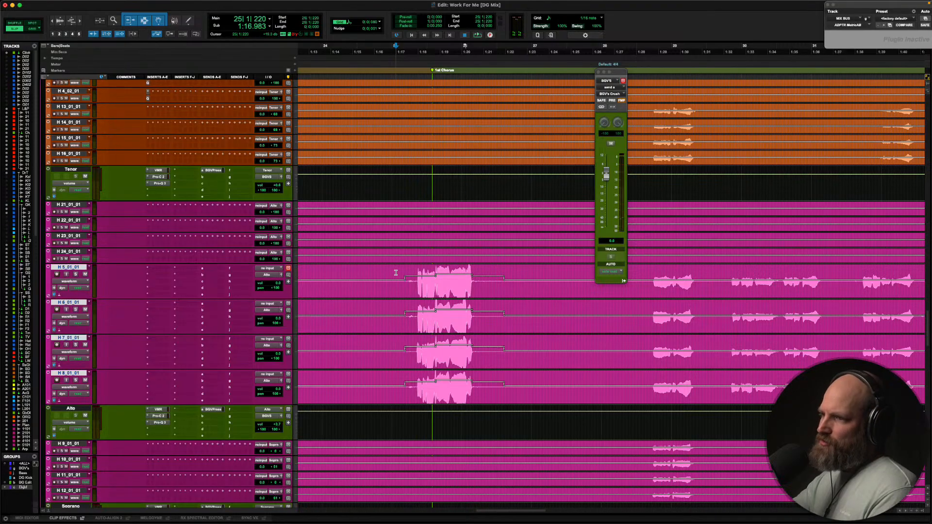
# Play the background vocals from about bar 28, following the alto phrases after the 1st Chorus marker
pyautogui.hscroll(5, 397, 272)
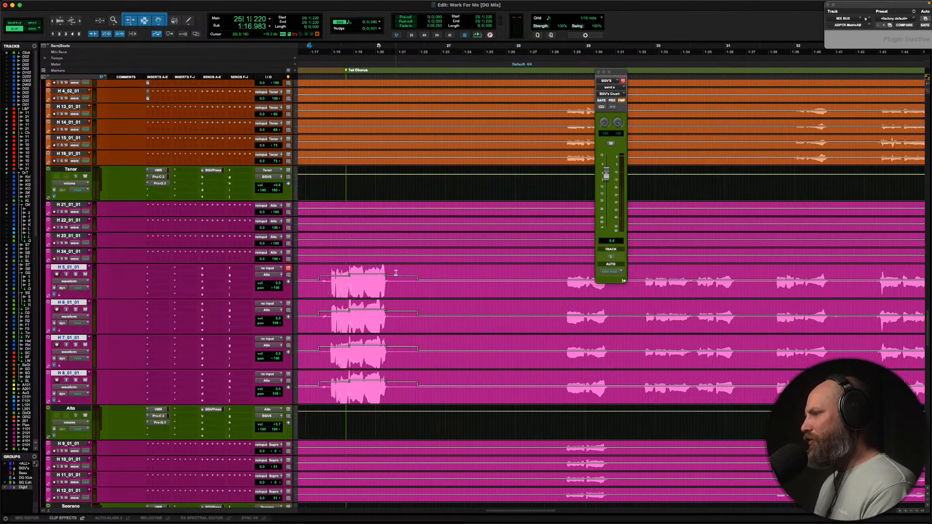
pyautogui.hscroll(-3, 396, 272)
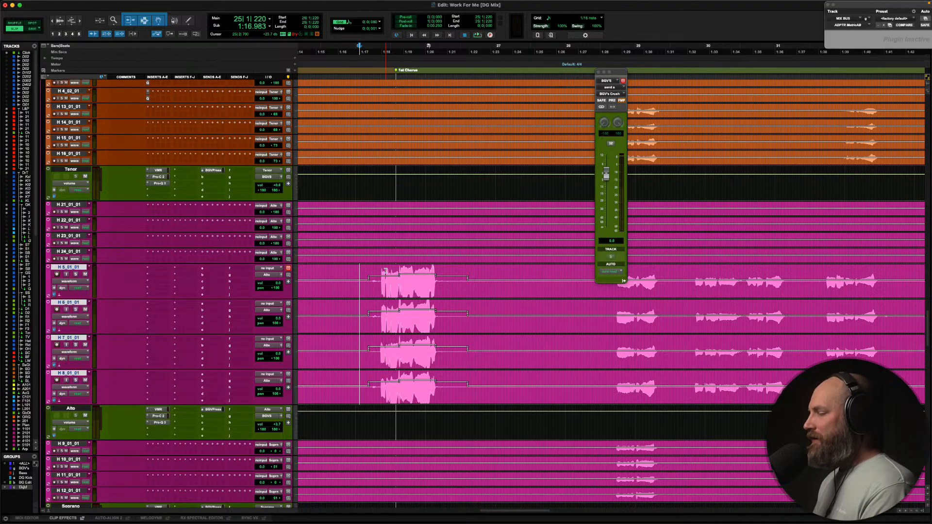
pyautogui.hscroll(3, 386, 271)
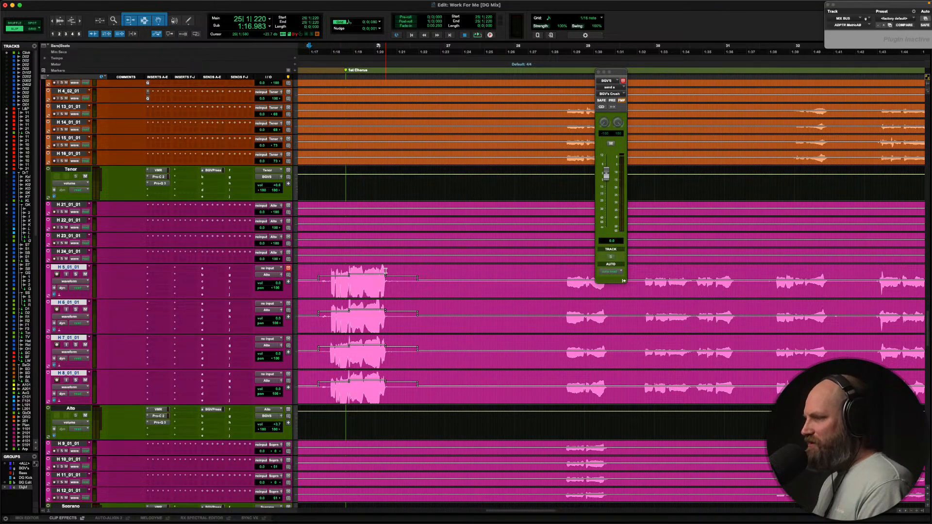
pyautogui.hscroll(10, 385, 271)
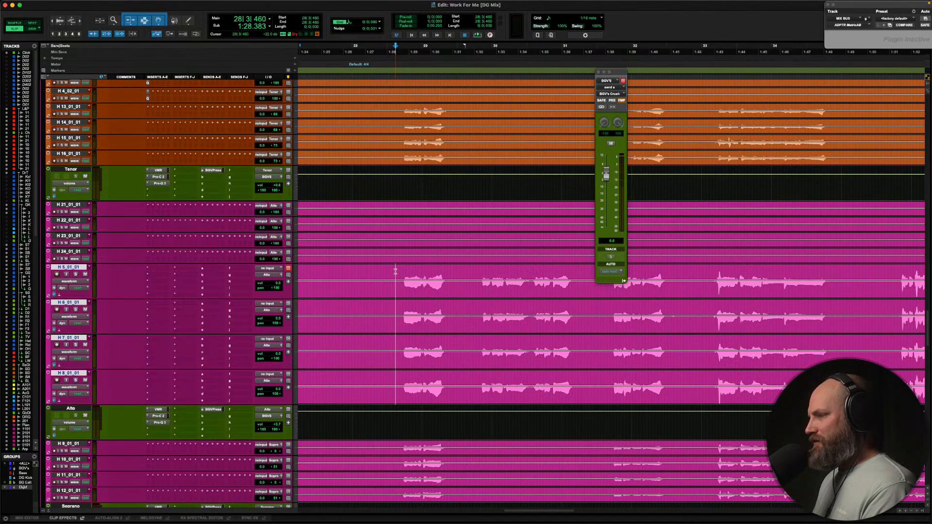
pyautogui.press('space')
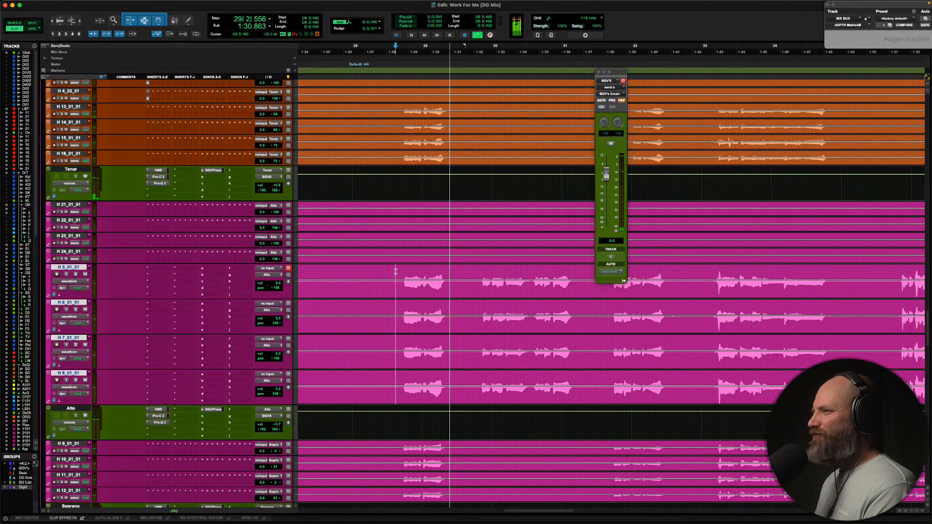
pyautogui.press('super+bracketleft')
pyautogui.press('super+bracketleft')
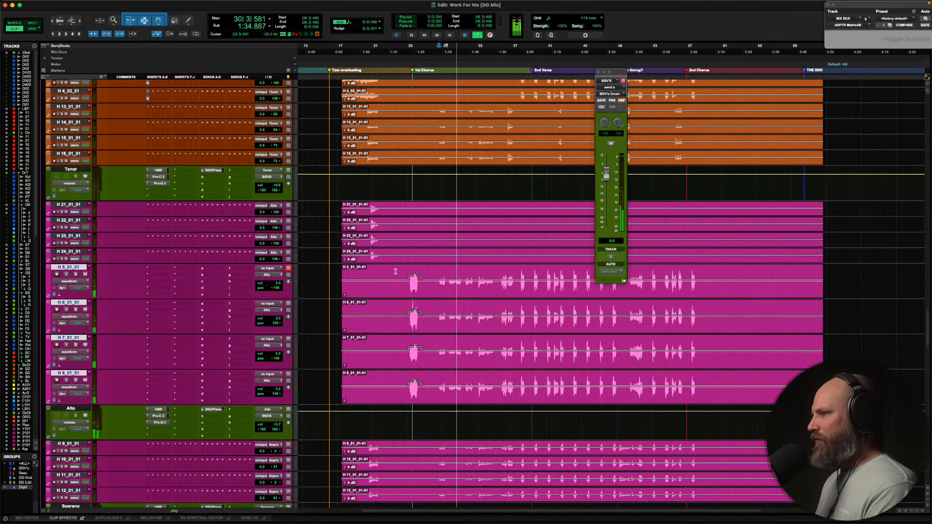
pyautogui.scroll(8, 395, 272)
pyautogui.scroll(3, 432, 190)
pyautogui.press('space')
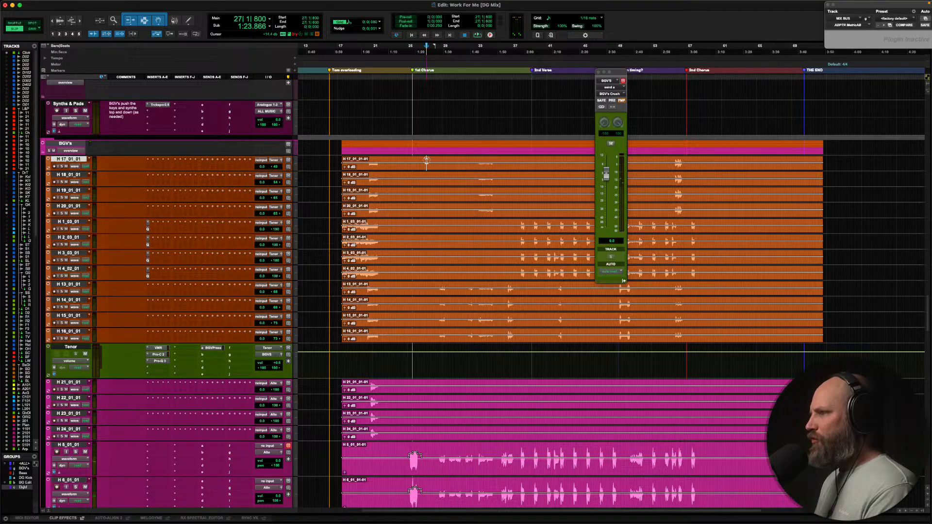
# Select all background vocal tracks from bar 27 to past the song's end, raise their clip gain, and play them
pyautogui.moveTo(427, 160); pyautogui.dragTo(873, 374)
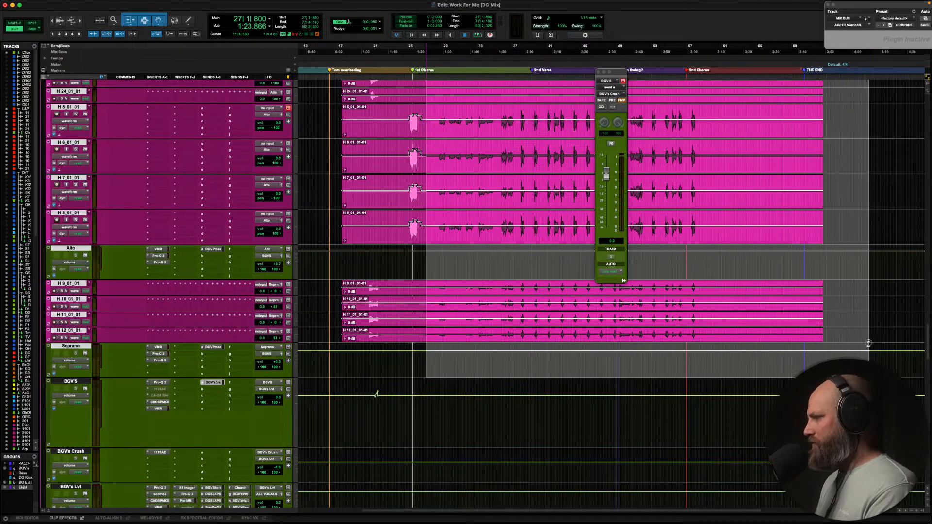
pyautogui.moveTo(869, 343); pyautogui.dragTo(870, 334)
pyautogui.scroll(6, 870, 334)
pyautogui.hscroll(1, 871, 334)
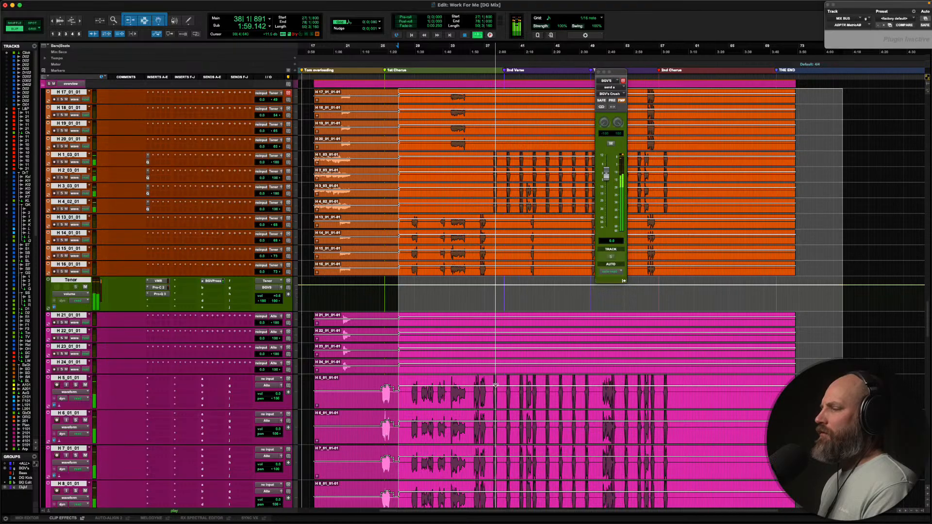
# Select all background vocal tracks from shortly before the 2nd Verse marker to past the song's end and lower their clip gain
pyautogui.scroll(5, 493, 252)
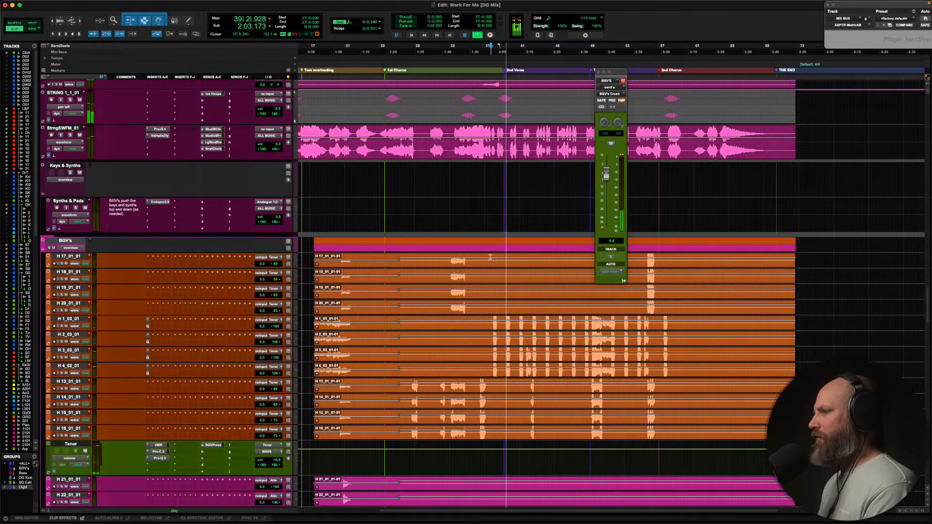
pyautogui.moveTo(491, 256); pyautogui.dragTo(819, 387)
pyautogui.scroll(5, 569, 387)
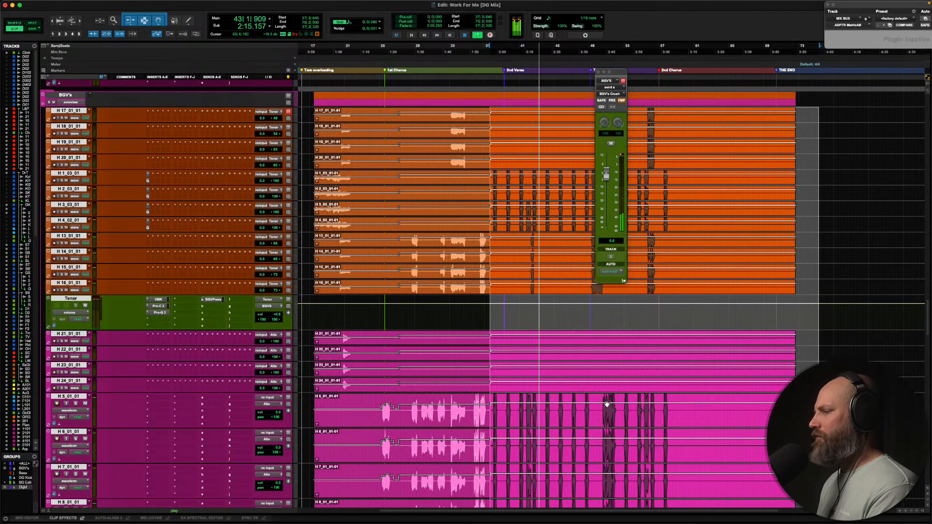
# Reduce the displayed waveform height and play the background vocals from bar 46 past the Tom timing? marker
pyautogui.press('super+bracketleft')
pyautogui.press('super+bracketleft')
pyautogui.press('super+bracketright')
pyautogui.press('super+bracketright')
pyautogui.press('alt+super+bracketleft')
pyautogui.press('alt+super+bracketleft')
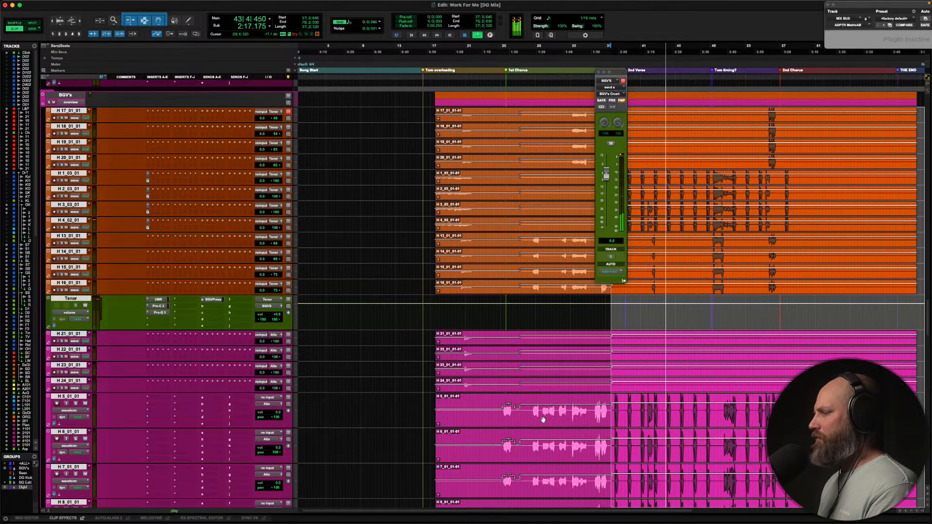
pyautogui.hscroll(5, 544, 420)
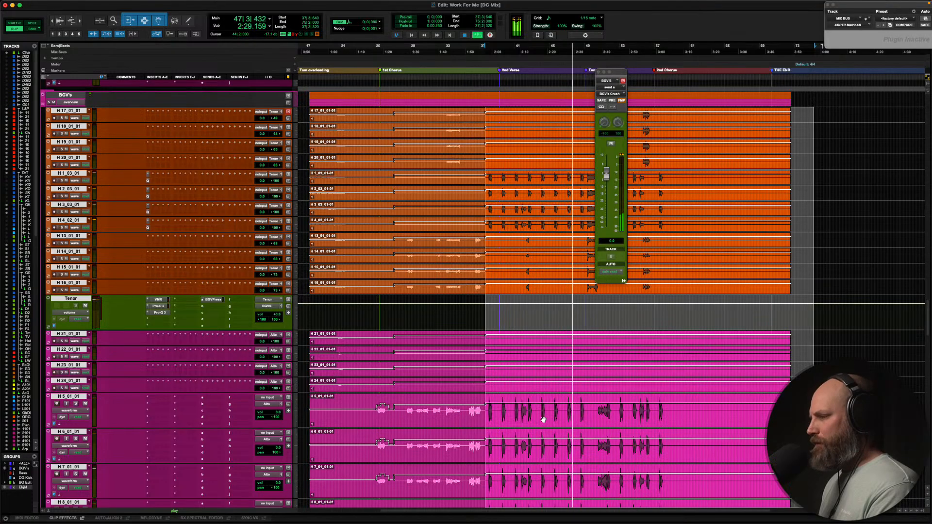
pyautogui.click(564, 411)
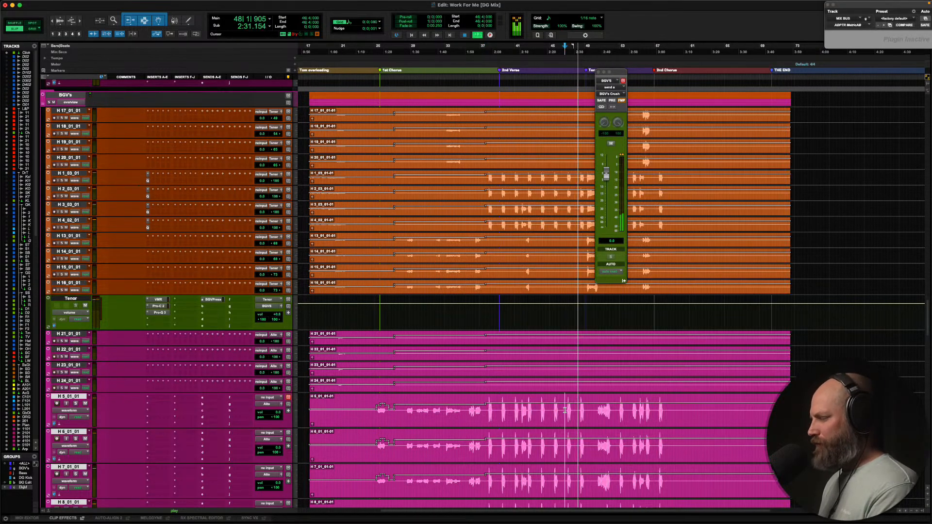
pyautogui.hscroll(2, 564, 410)
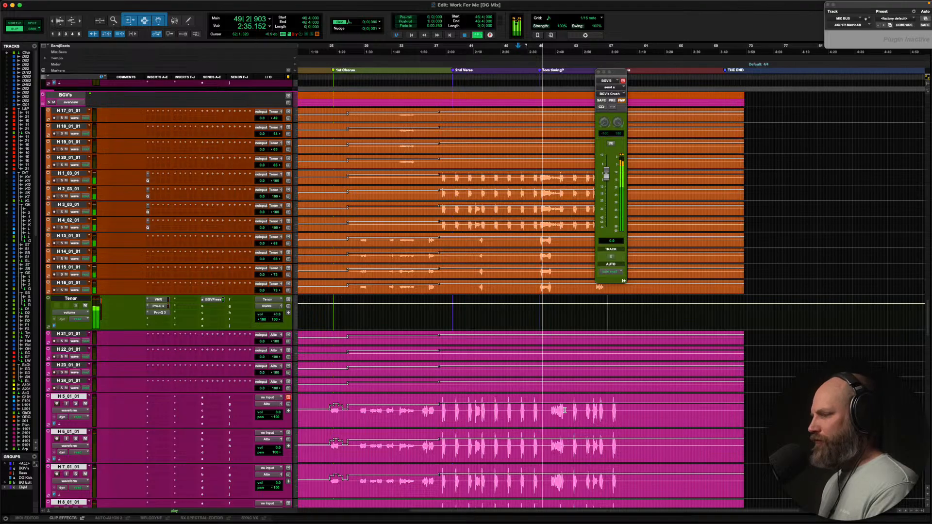
pyautogui.press('space')
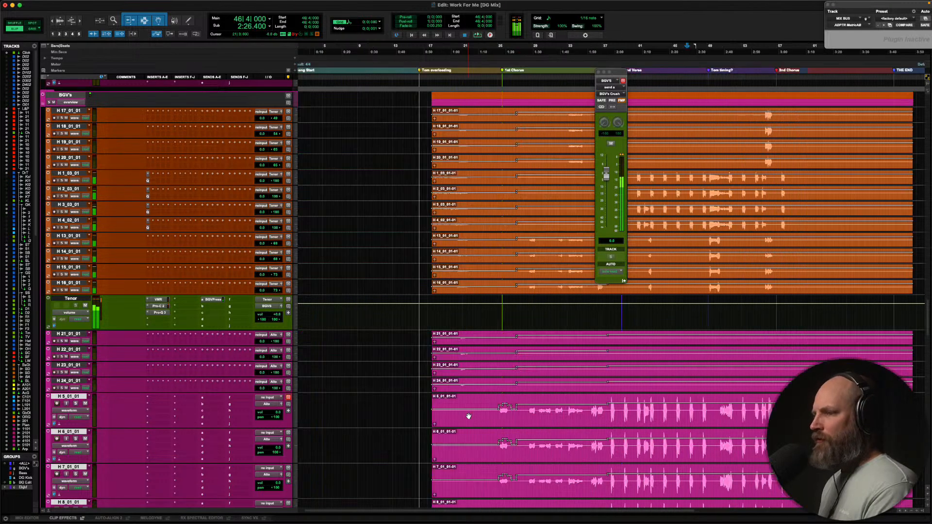
# Open Tonal Balance Control 2 on the MIX BUS track, reposition its window, and place the edit cursor at bar 21
pyautogui.scroll(-20, 171, 357)
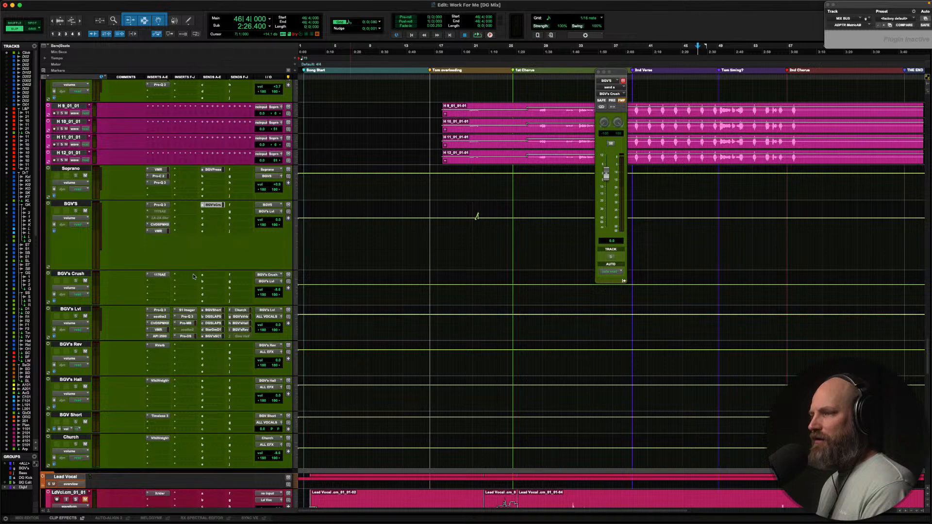
pyautogui.scroll(-12, 194, 277)
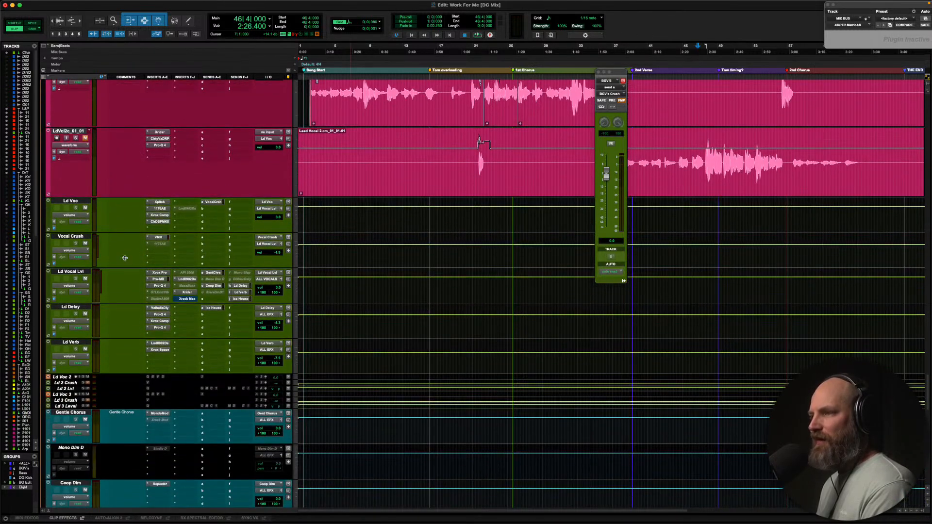
pyautogui.scroll(-10, 125, 258)
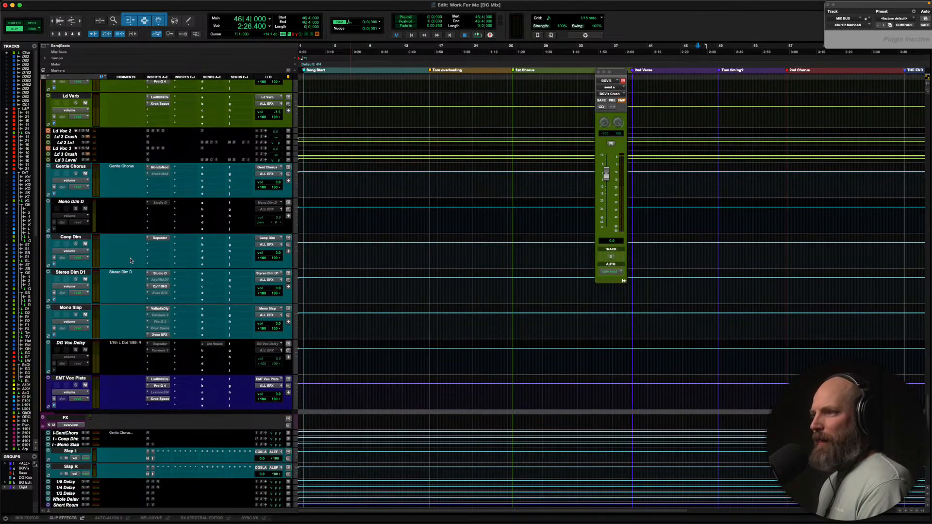
pyautogui.scroll(3, 130, 260)
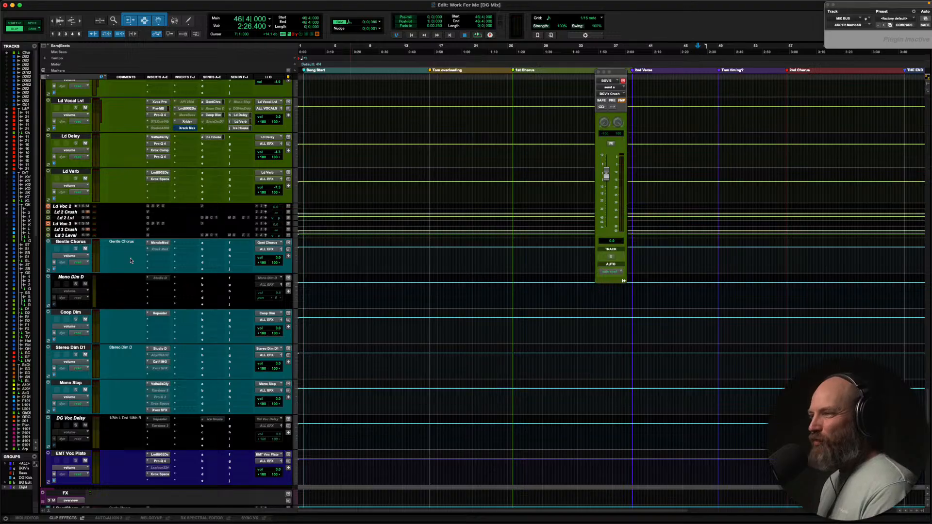
pyautogui.scroll(6, 130, 261)
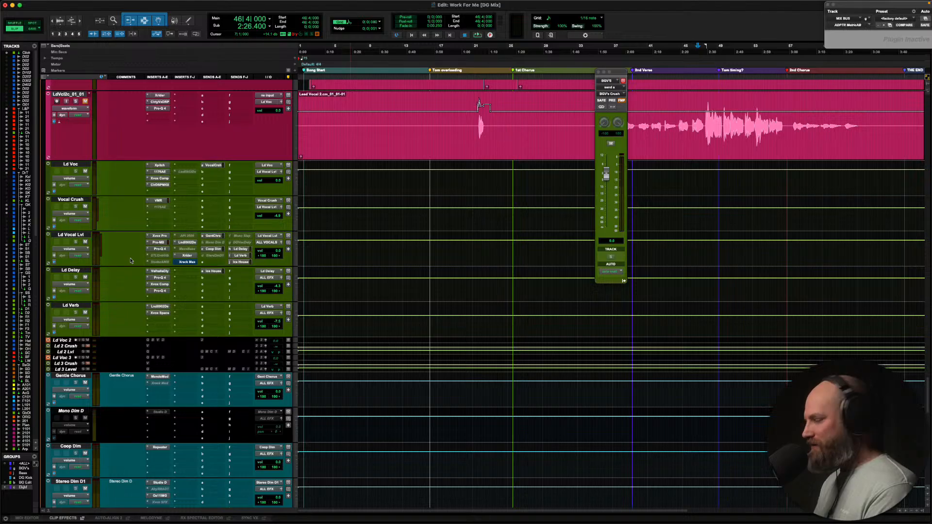
pyautogui.scroll(-10, 130, 261)
pyautogui.scroll(-5, 119, 378)
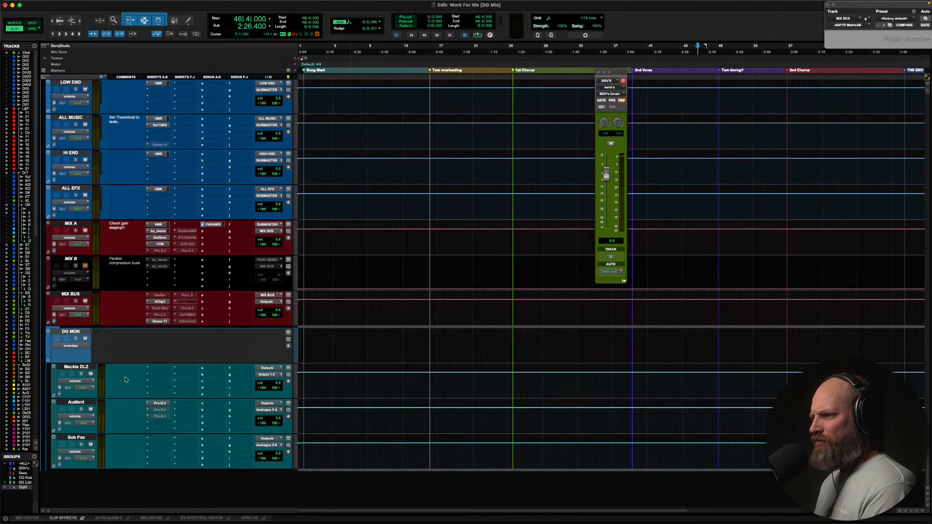
pyautogui.click(187, 322)
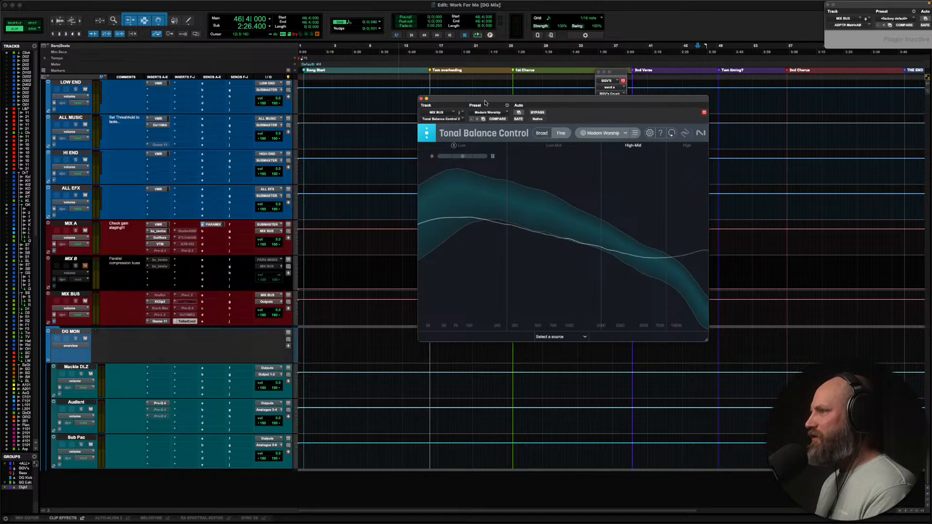
pyautogui.moveTo(493, 101); pyautogui.dragTo(413, 69)
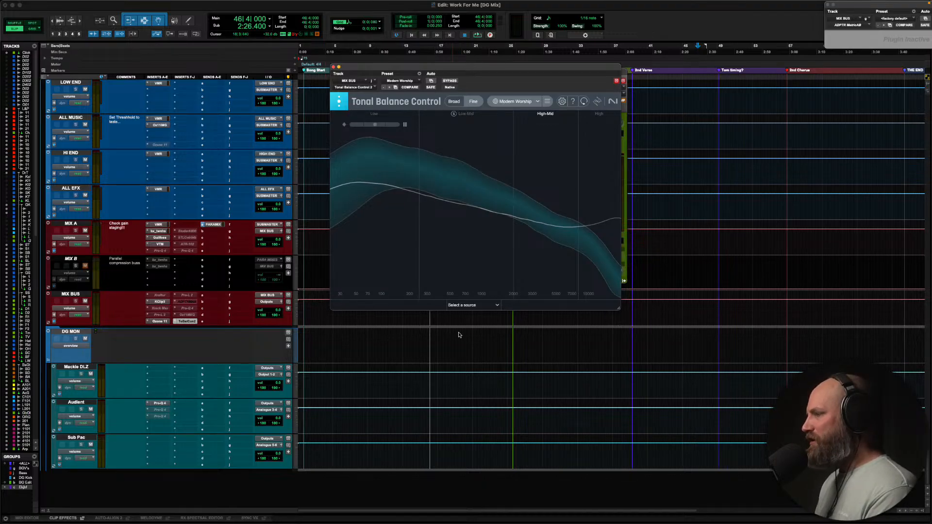
pyautogui.click(476, 342)
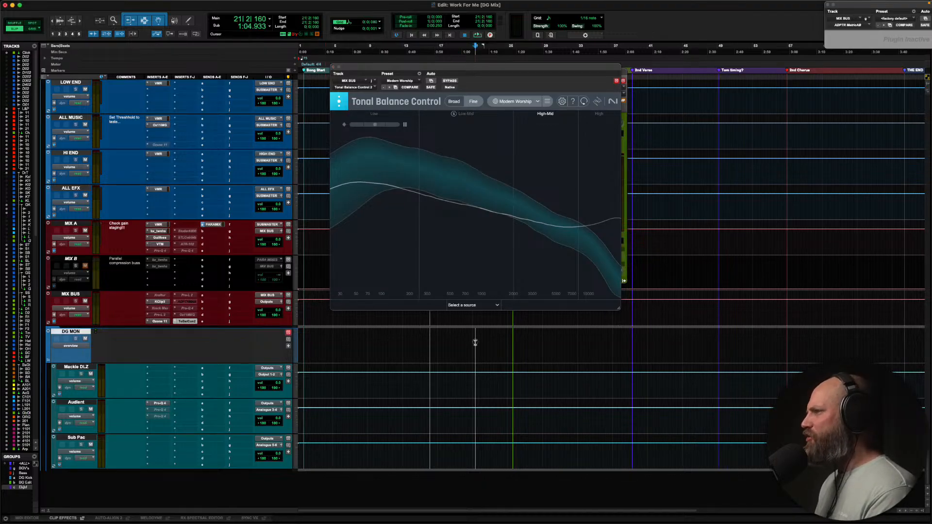
# Create a custom tonal balance target from the Gospel References folder inside Reference Mixes
pyautogui.click(548, 102)
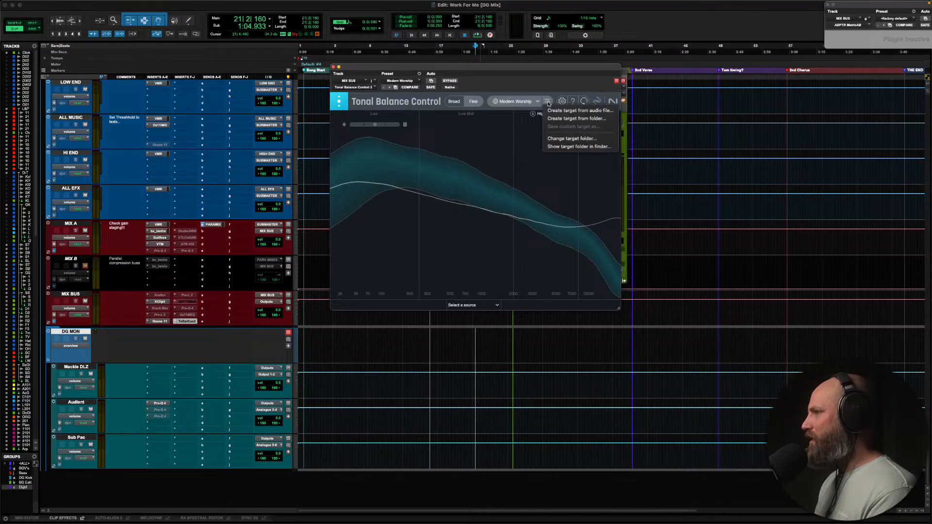
pyautogui.click(573, 119)
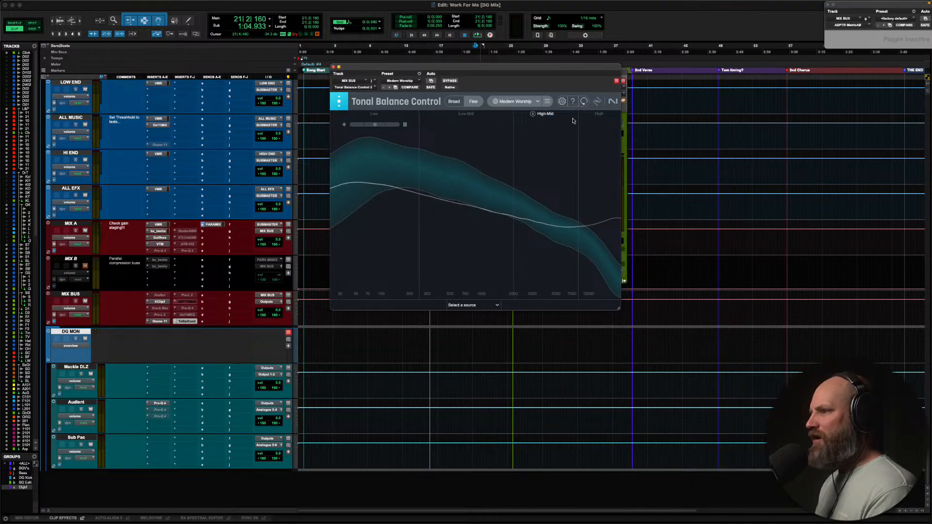
pyautogui.scroll(-3, 347, 207)
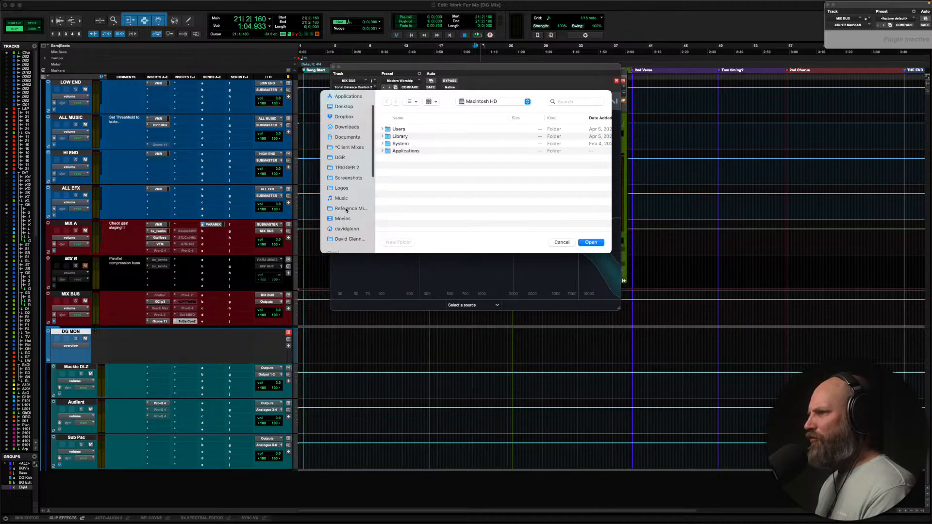
pyautogui.click(347, 207)
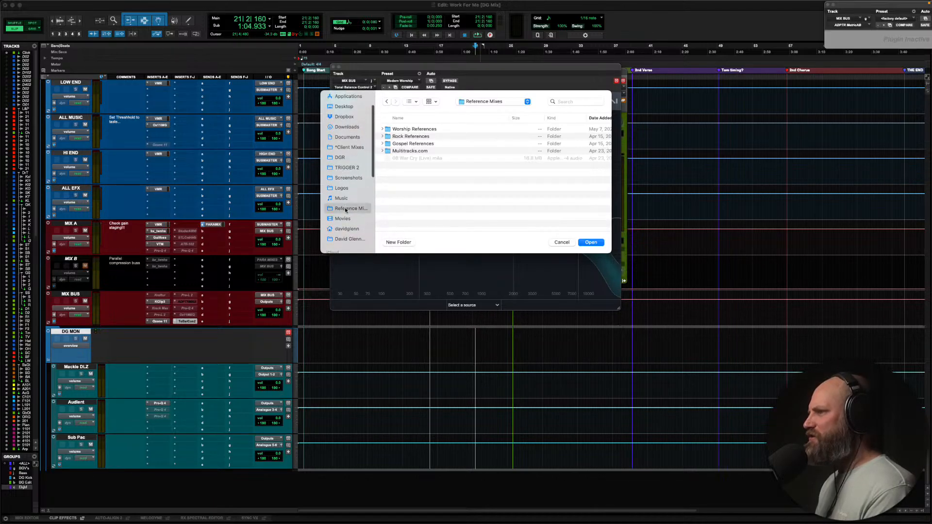
pyautogui.click(412, 144)
pyautogui.click(591, 243)
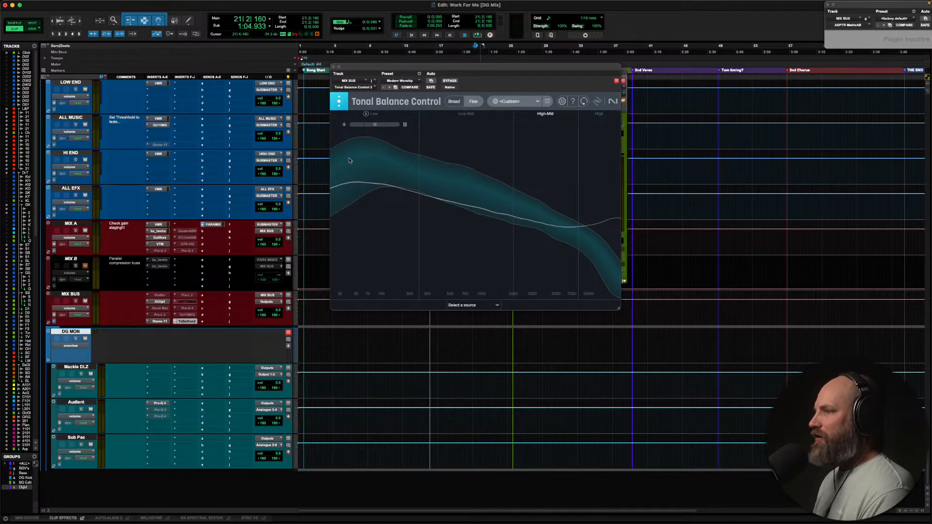
pyautogui.click(547, 101)
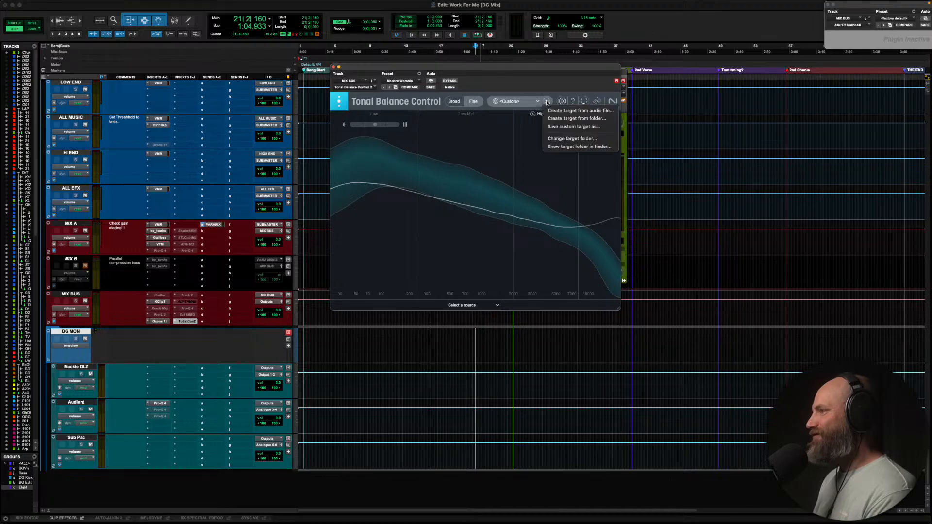
pyautogui.click(565, 128)
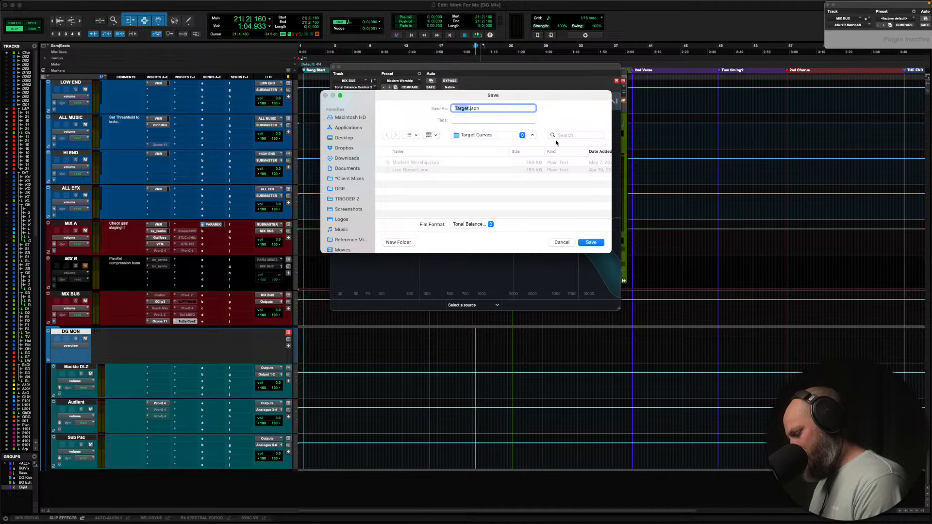
pyautogui.click(406, 170)
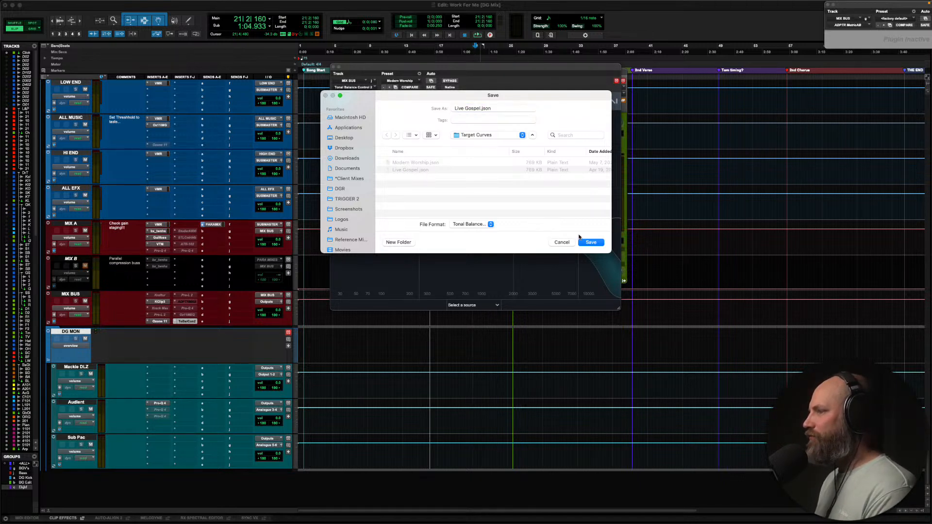
pyautogui.click(563, 242)
pyautogui.click(465, 194)
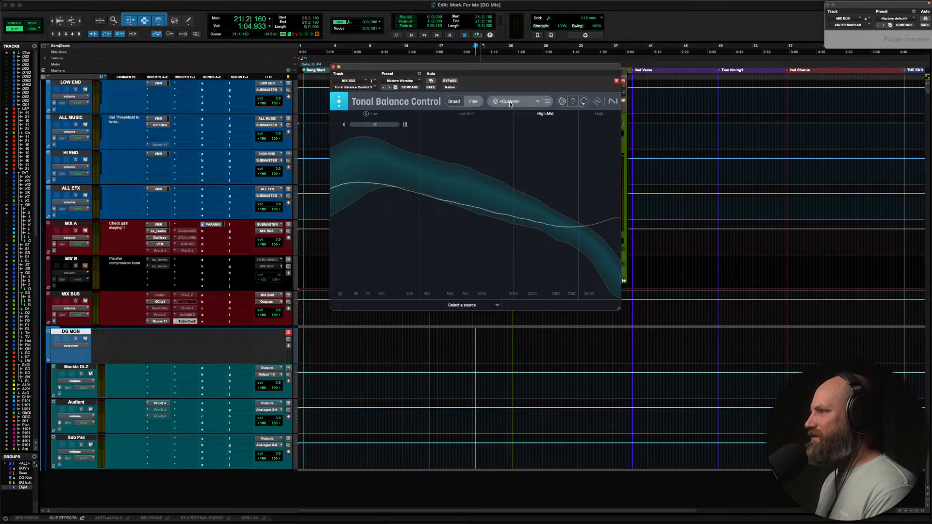
# Load the Live Gospel target curve in Tonal Balance Control
pyautogui.click(510, 102)
pyautogui.click(510, 175)
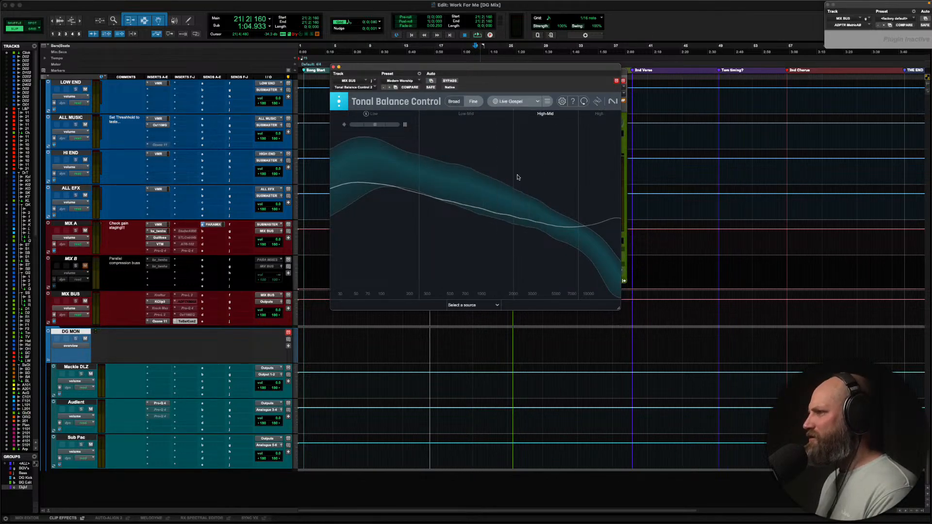
# Compare the Modern Worship target curve in Tonal Balance Control with Live Gospel, ending on Live Gospel
pyautogui.click(532, 105)
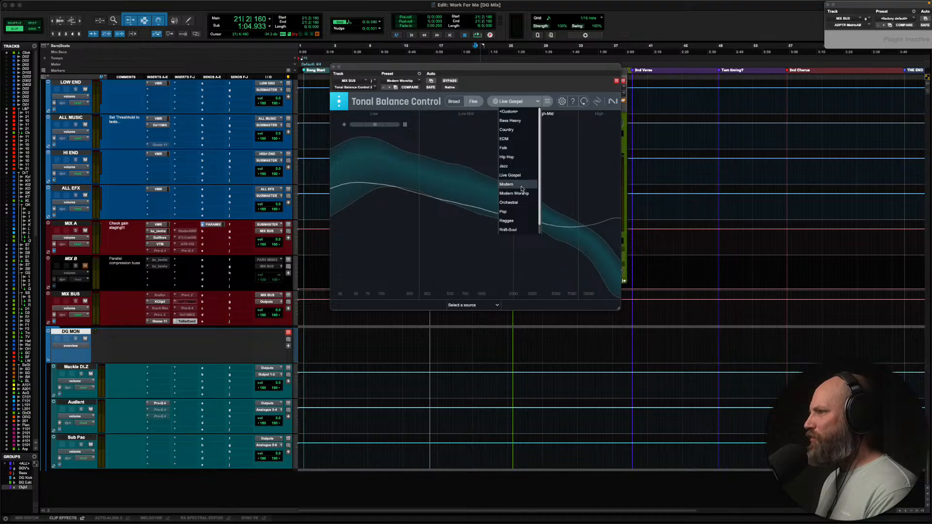
pyautogui.click(520, 196)
pyautogui.click(534, 102)
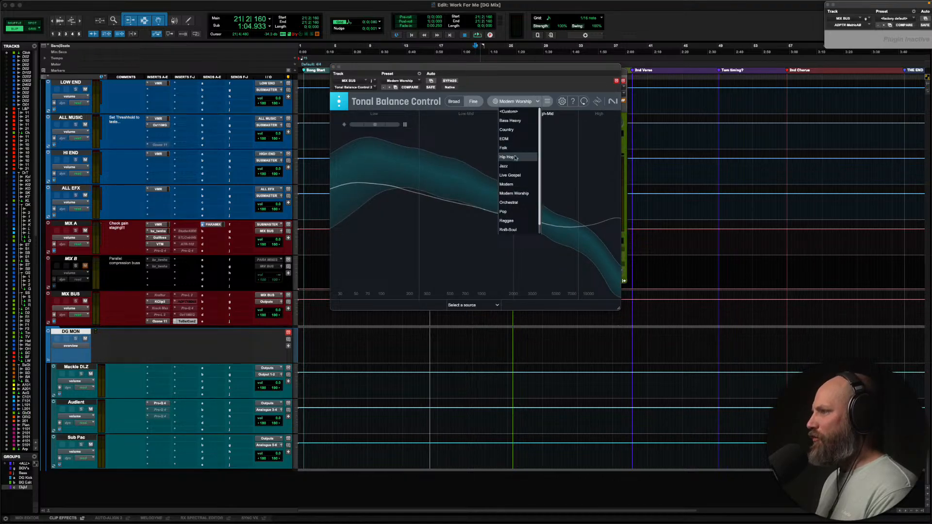
pyautogui.click(516, 177)
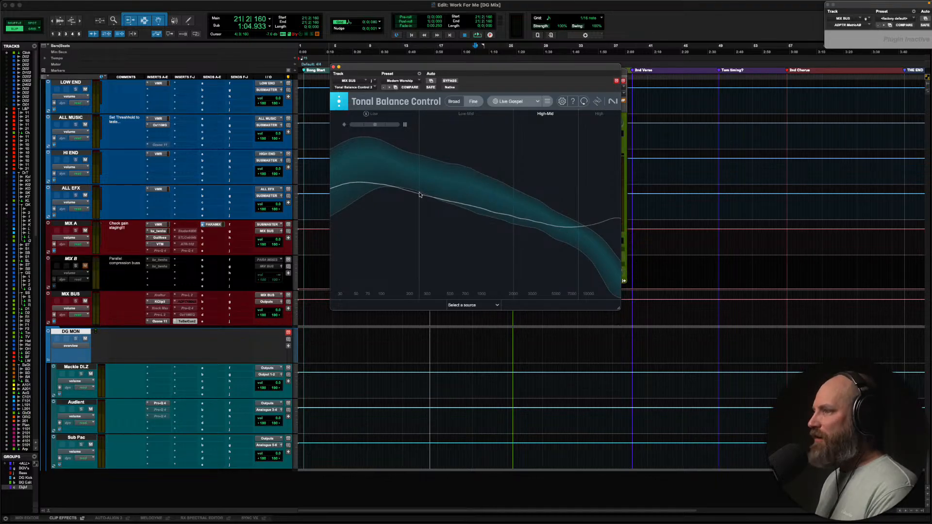
# Play the mix from bar 21 against the Live Gospel target, and deactivate Tonal Balance Control on the MIX BUS track
pyautogui.press('space')
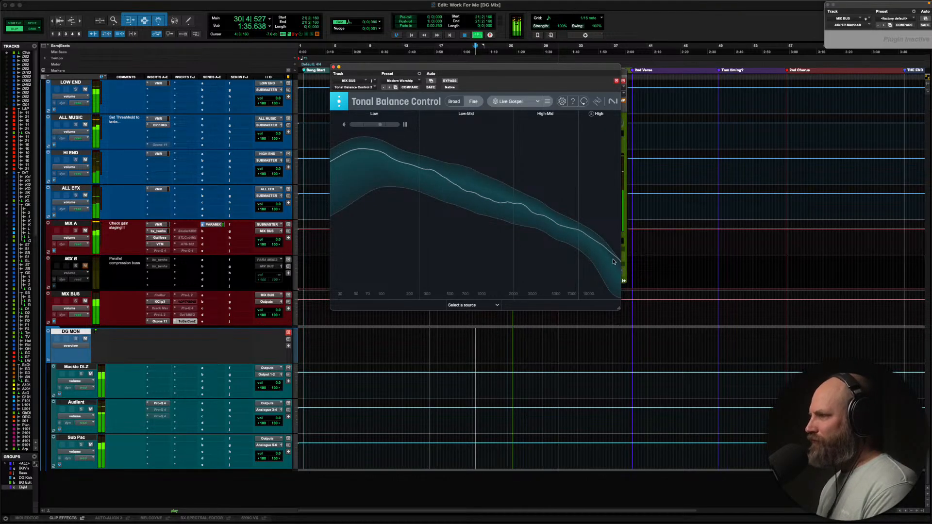
pyautogui.press('space')
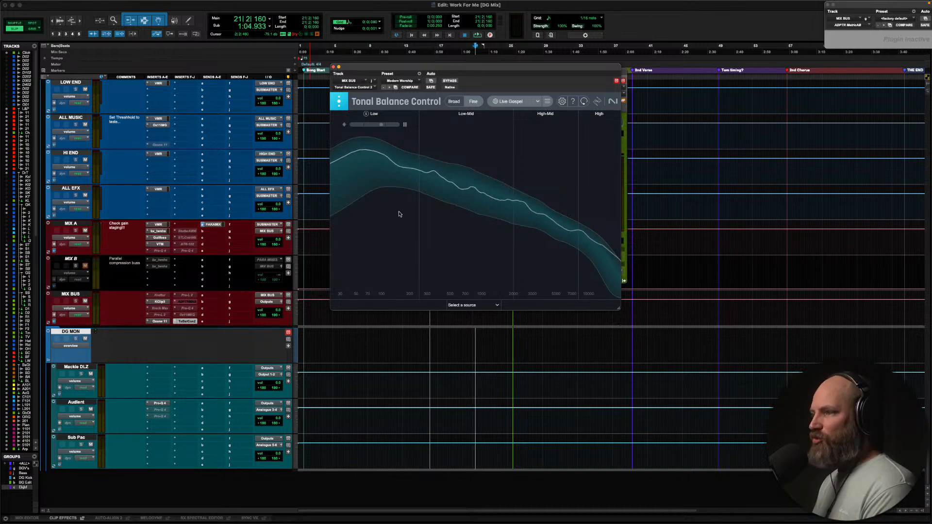
pyautogui.keyDown('ctrl'); pyautogui.keyDown('super'); pyautogui.click(191, 322); pyautogui.keyUp('super'); pyautogui.keyUp('ctrl')
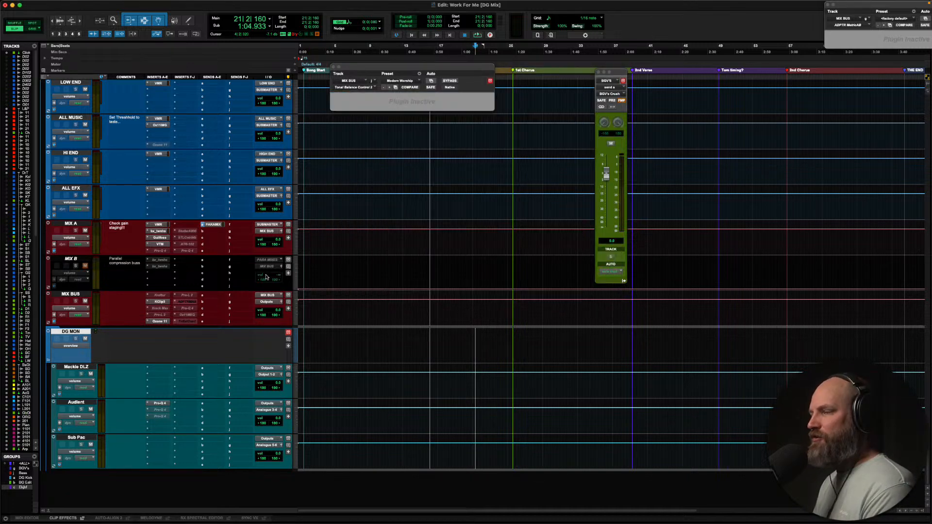
# Insert the Trackspacer plugin on the ALL MUSIC track in the empty slot above its last insert
pyautogui.scroll(10, 214, 266)
pyautogui.scroll(15, 214, 266)
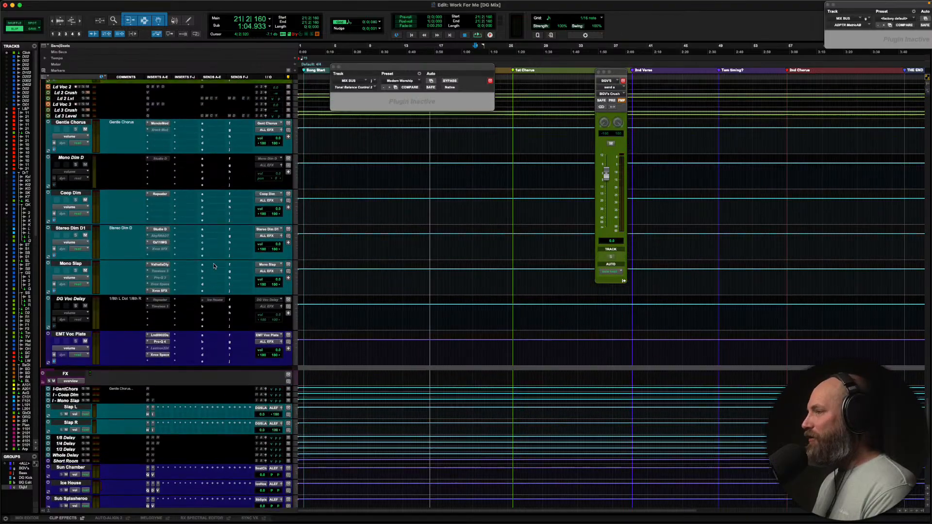
pyautogui.scroll(-5, 213, 266)
pyautogui.scroll(-5, 214, 265)
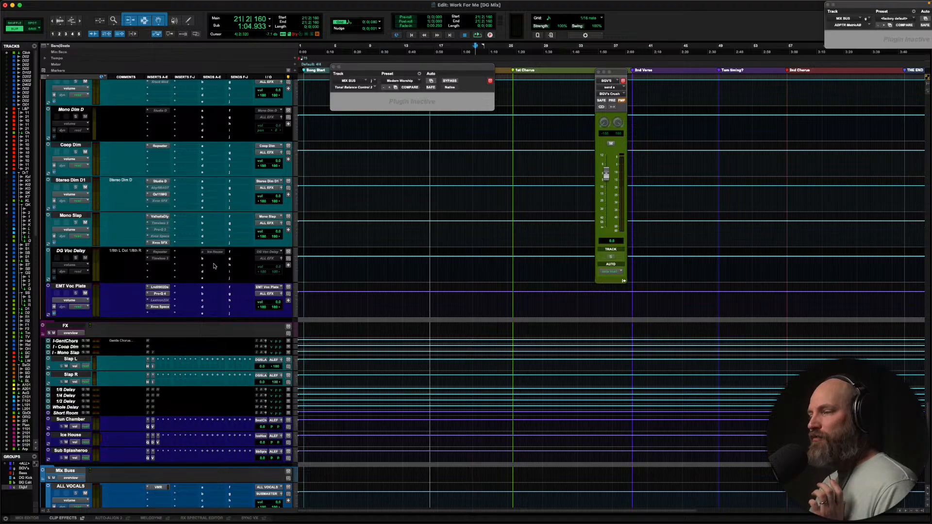
pyautogui.scroll(-8, 214, 266)
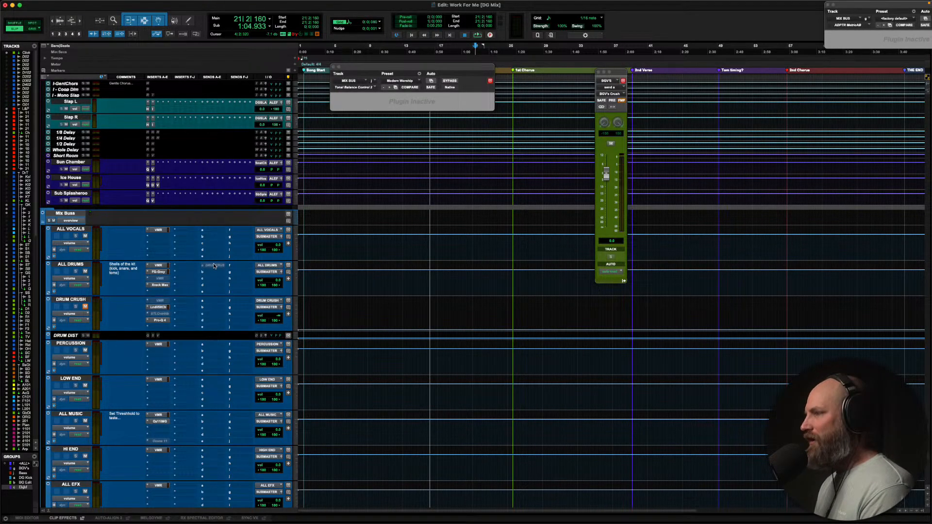
pyautogui.scroll(-3, 213, 265)
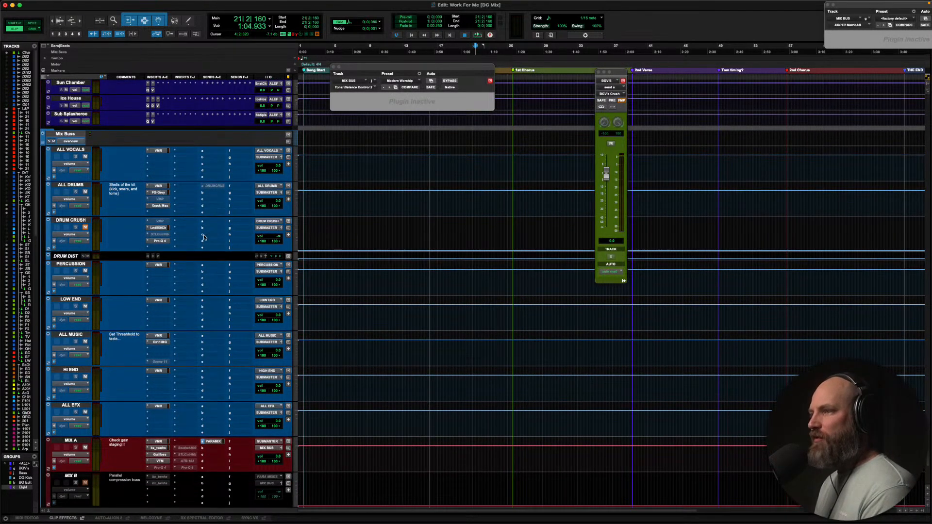
pyautogui.scroll(-1, 204, 237)
pyautogui.scroll(-2, 115, 217)
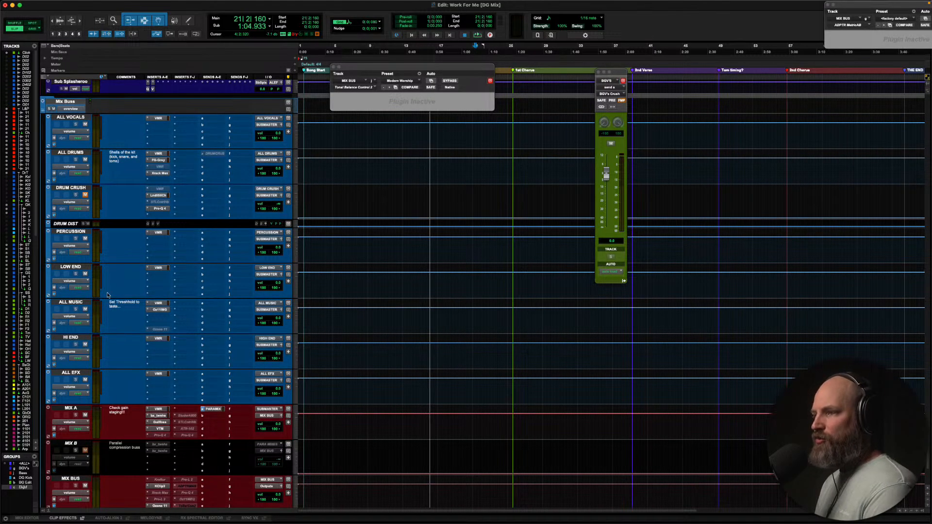
pyautogui.click(80, 305)
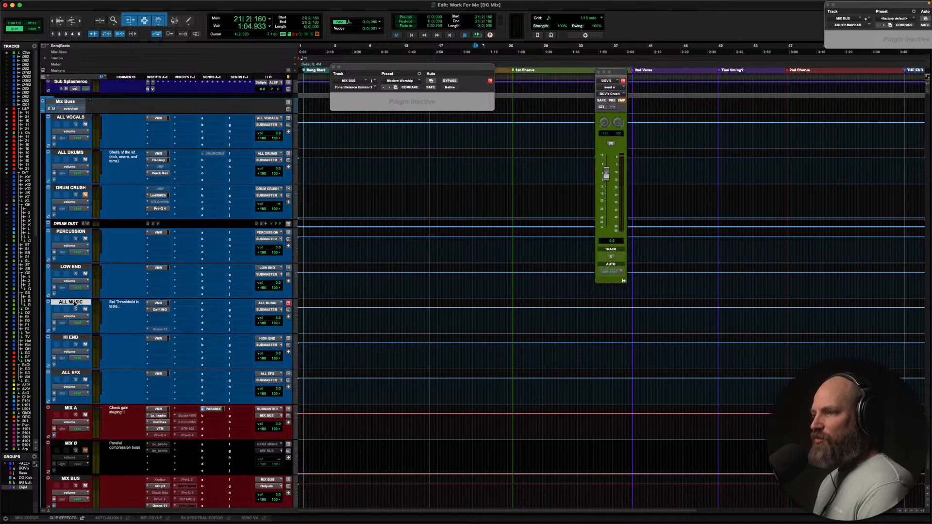
pyautogui.click(154, 324)
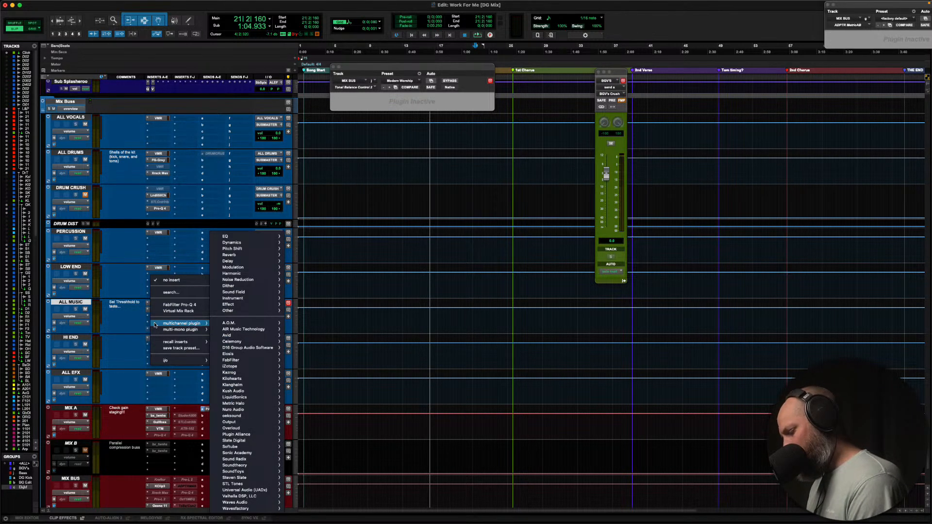
pyautogui.write('track')
pyautogui.press('Return')
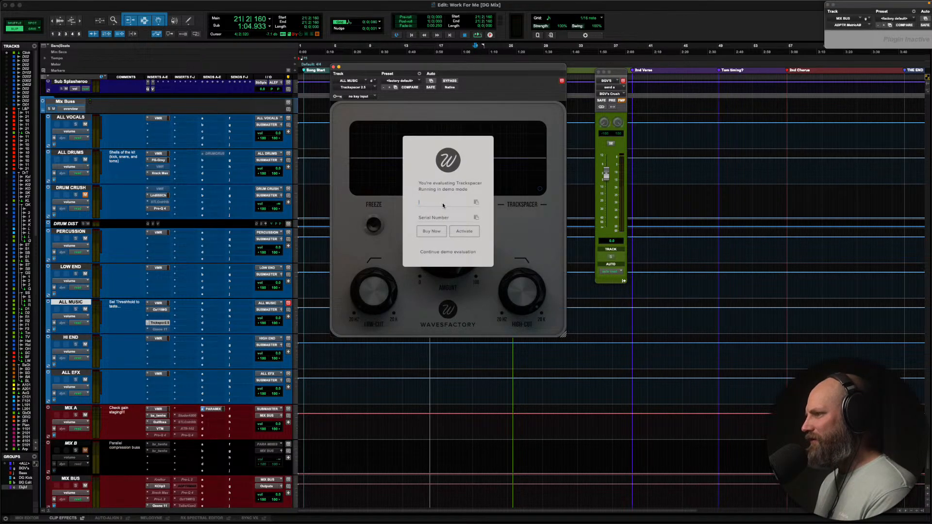
pyautogui.click(442, 204)
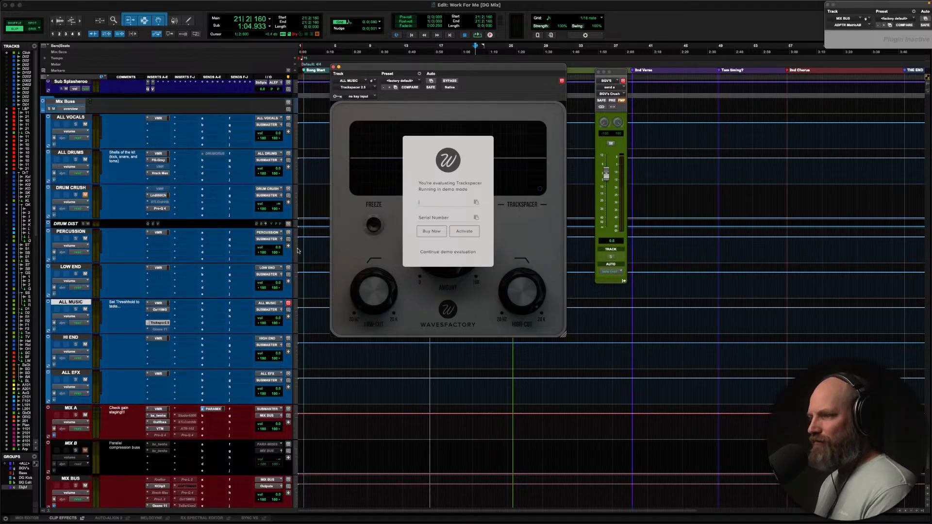
pyautogui.click(1, 207)
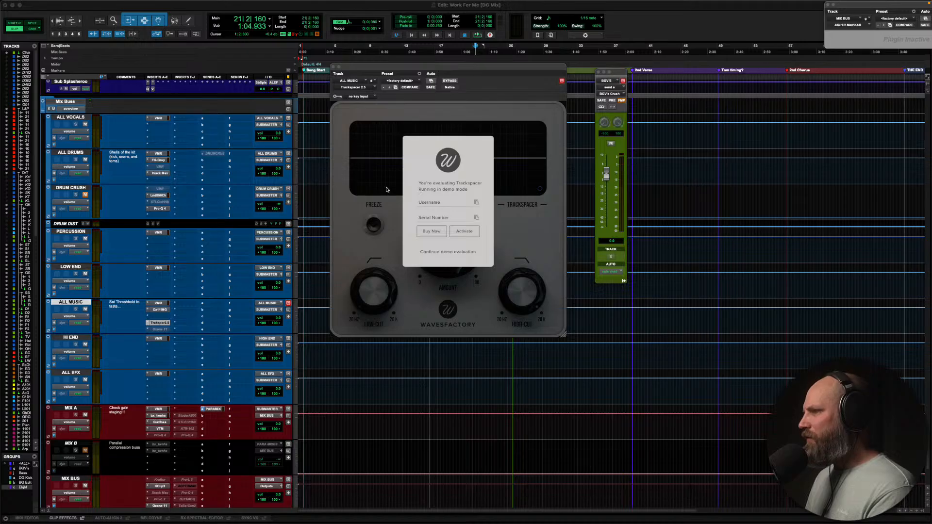
pyautogui.press('super+Tab')
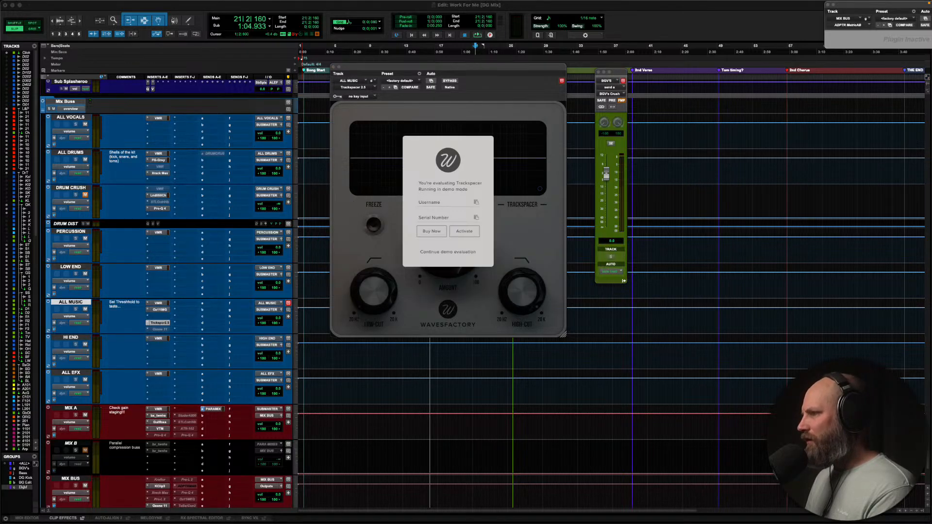
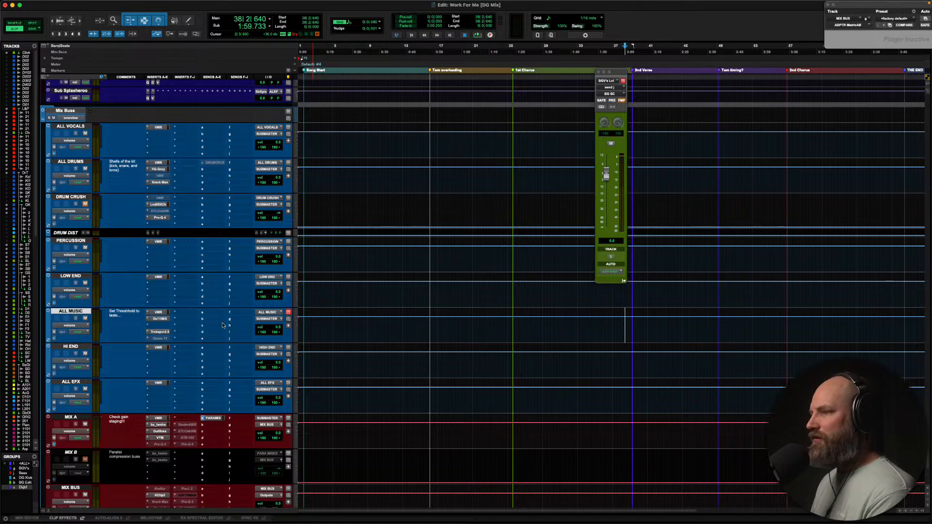
# Open Trackspacer on the ALL MUSIC track, continue in demo evaluation mode, and move its window clear of the tracks
pyautogui.hscroll(5, 464, 332)
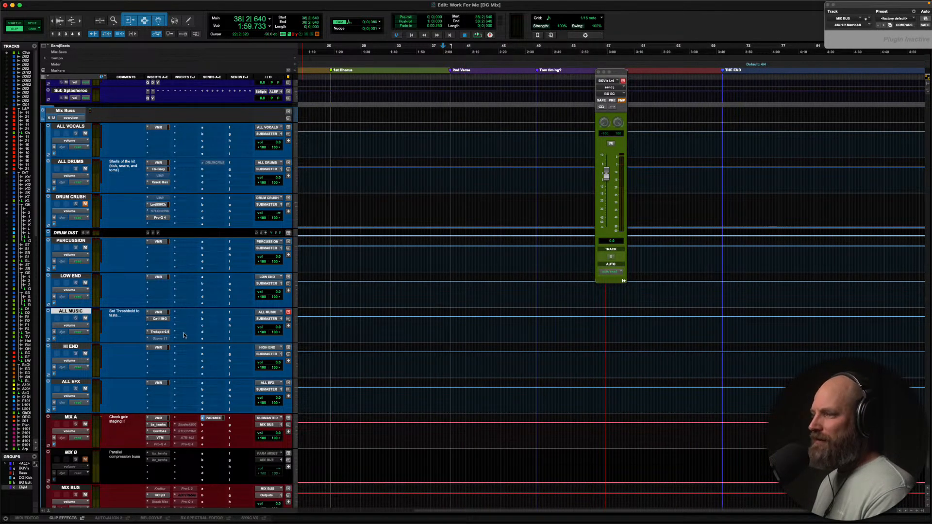
pyautogui.click(159, 333)
pyautogui.moveTo(423, 122); pyautogui.dragTo(489, 101)
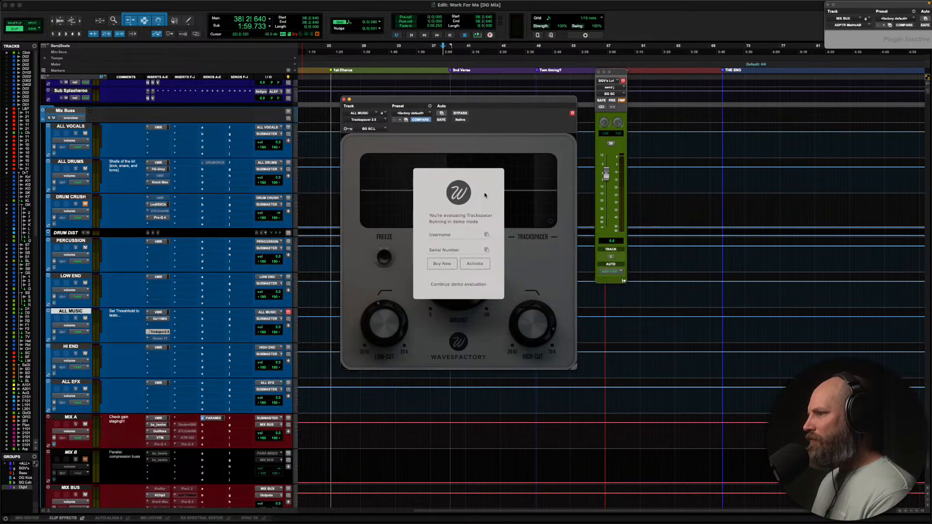
pyautogui.click(452, 284)
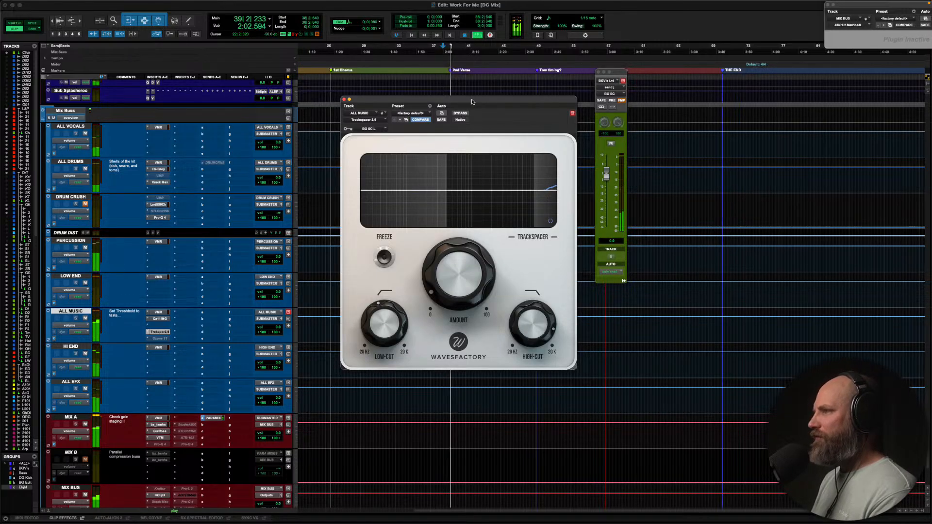
pyautogui.moveTo(472, 102); pyautogui.dragTo(710, 143)
# Play the alto parts H 5_01_01 to H 8_01_01 from just before the 2nd Verse marker, bypassing Trackspacer partway to compare
pyautogui.scroll(10, 540, 290)
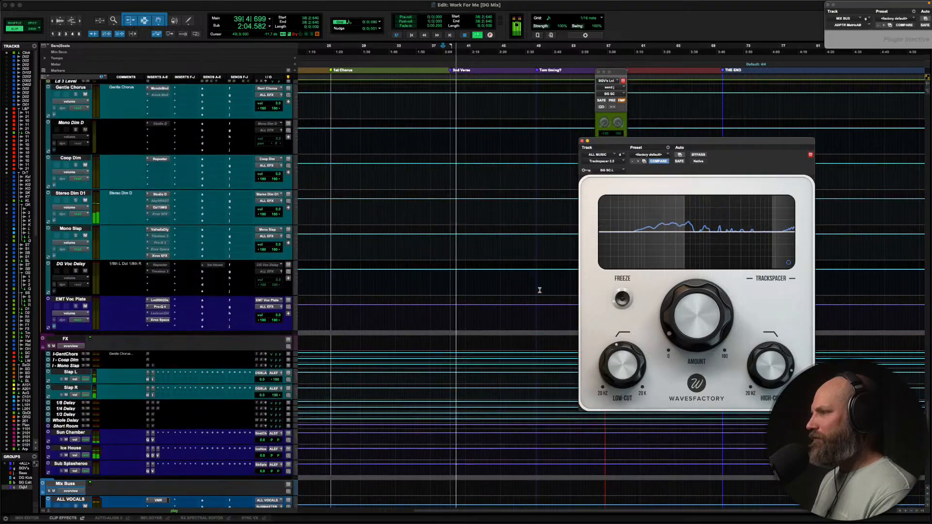
pyautogui.scroll(15, 540, 289)
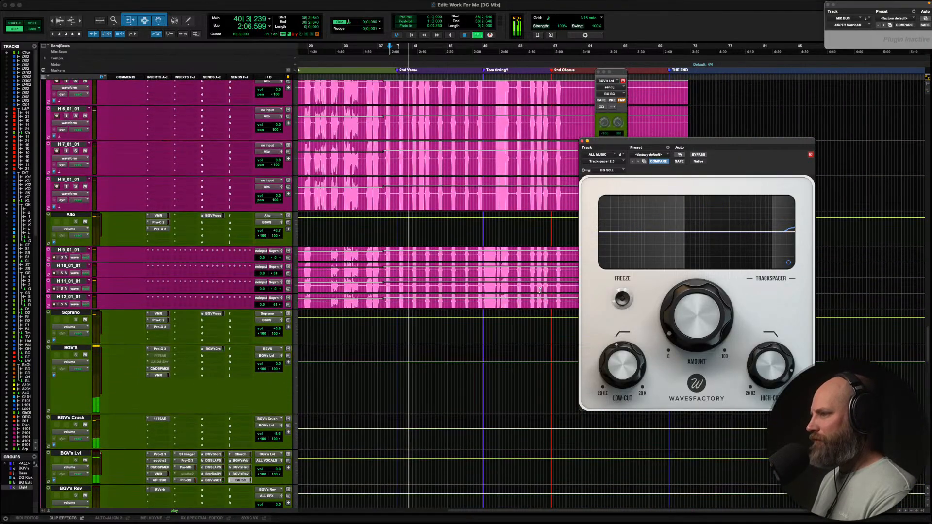
pyautogui.scroll(6, 539, 290)
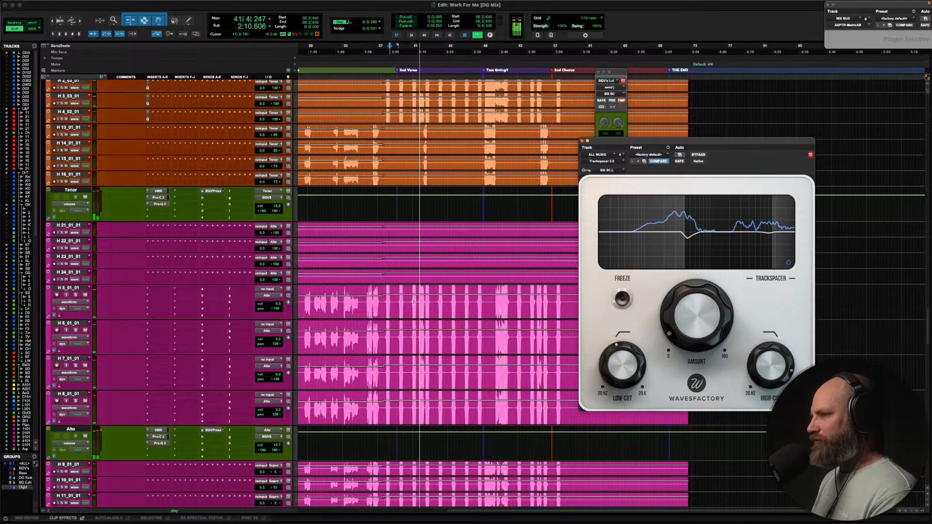
pyautogui.hscroll(3, 487, 301)
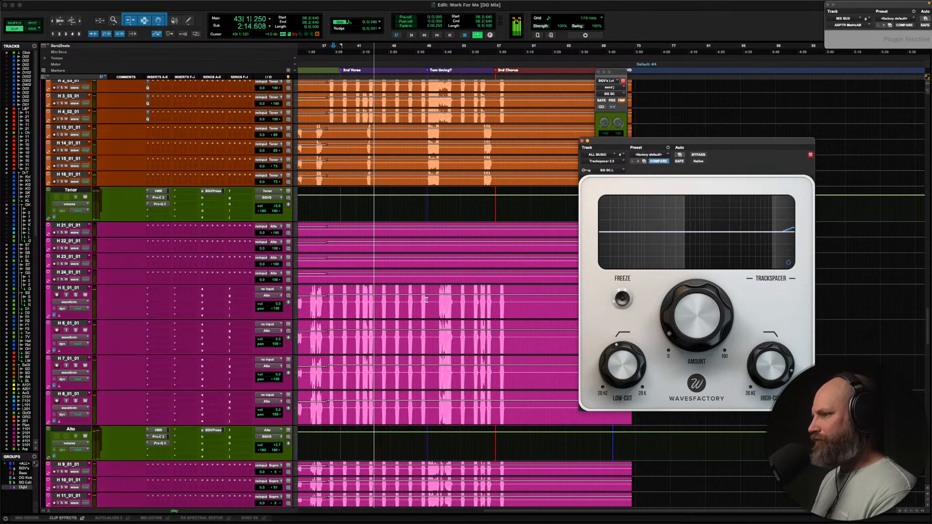
pyautogui.moveTo(426, 299); pyautogui.dragTo(505, 311)
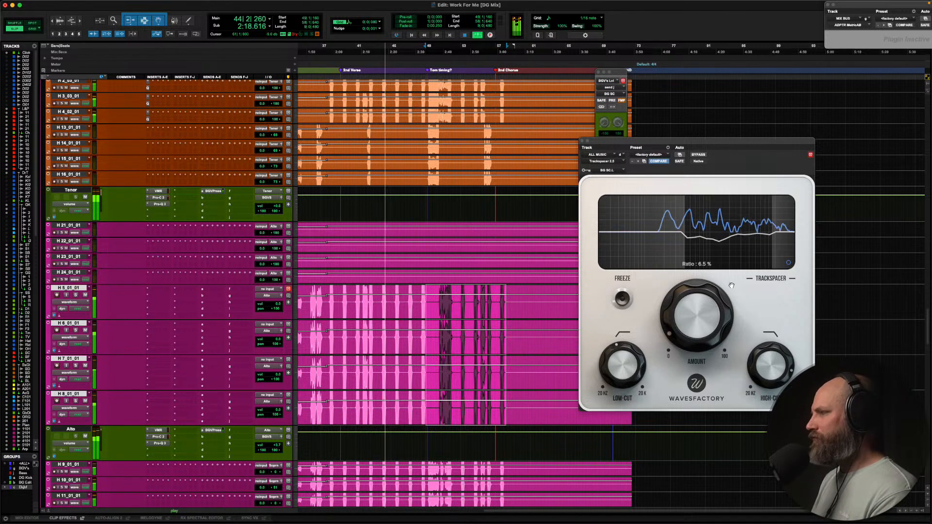
pyautogui.moveTo(707, 143); pyautogui.dragTo(614, 119)
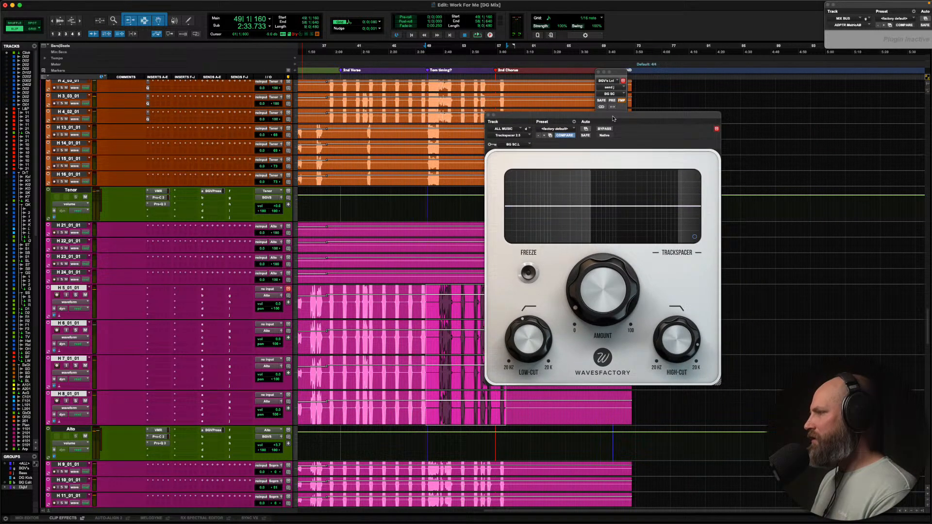
pyautogui.keyDown('shift'); pyautogui.click(328, 302); pyautogui.keyUp('shift')
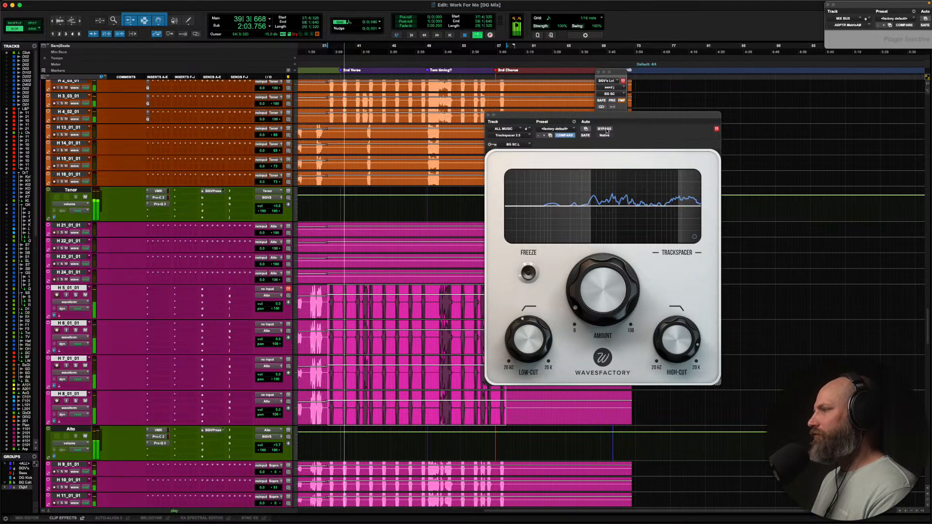
pyautogui.click(605, 129)
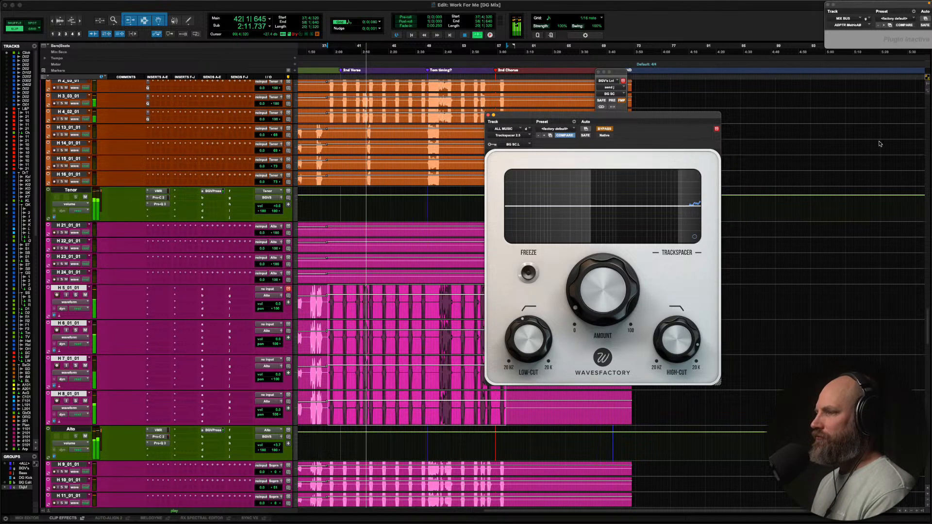
pyautogui.press('space')
# Replay the background vocals from bar 41 in a closer timeline view with Trackspacer bypassed, and again with it active
pyautogui.click(362, 300)
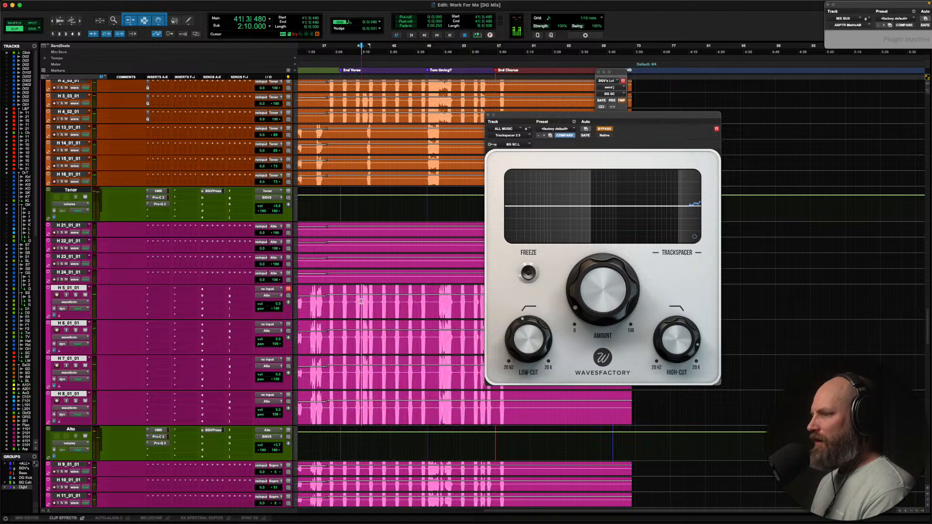
pyautogui.press('t')
pyautogui.press('t')
pyautogui.hscroll(4, 361, 300)
pyautogui.press('space')
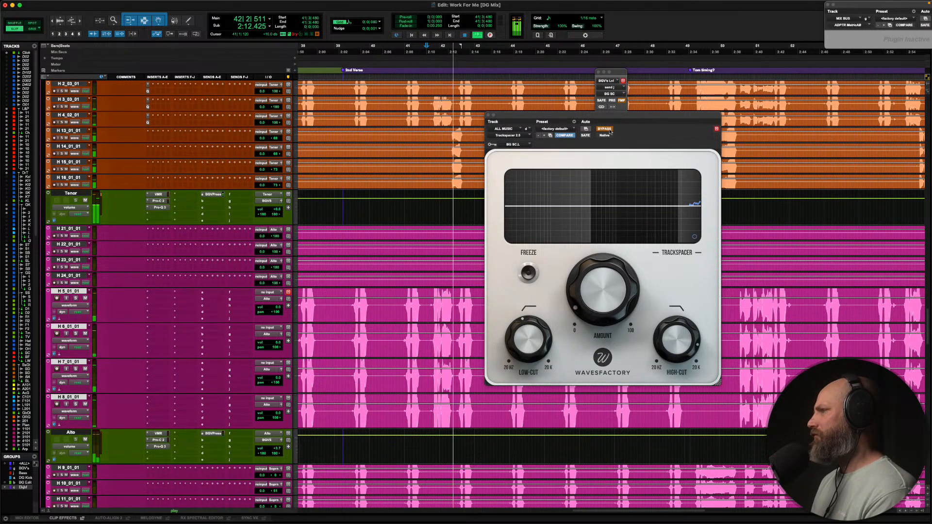
pyautogui.press('space')
pyautogui.press('space')
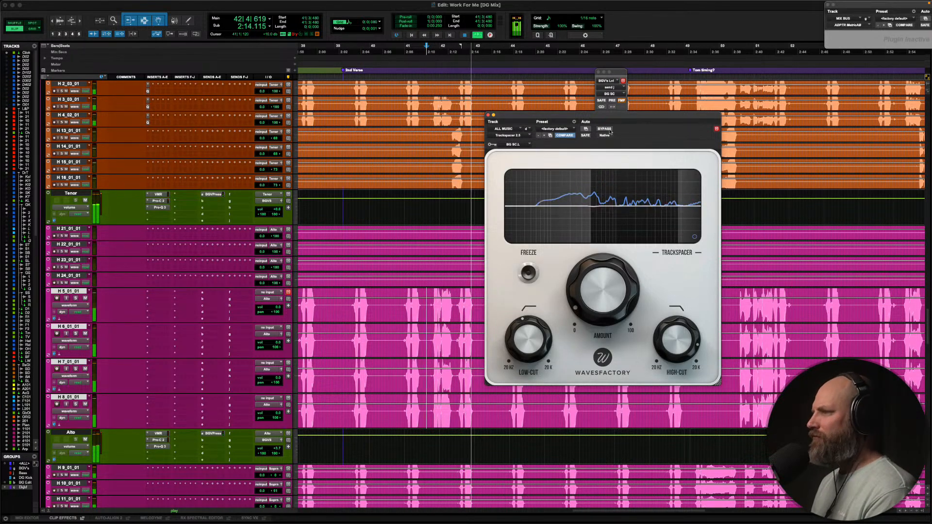
pyautogui.press('space')
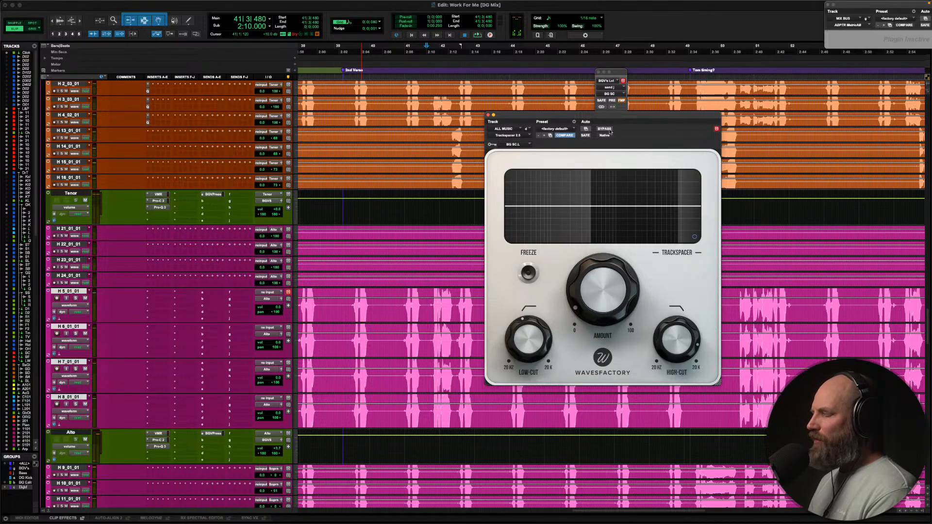
# Move the Trackspacer window away from the tenor tracks and place the edit cursor at bar 49 on H 16_01_01
pyautogui.moveTo(572, 117); pyautogui.dragTo(536, 300)
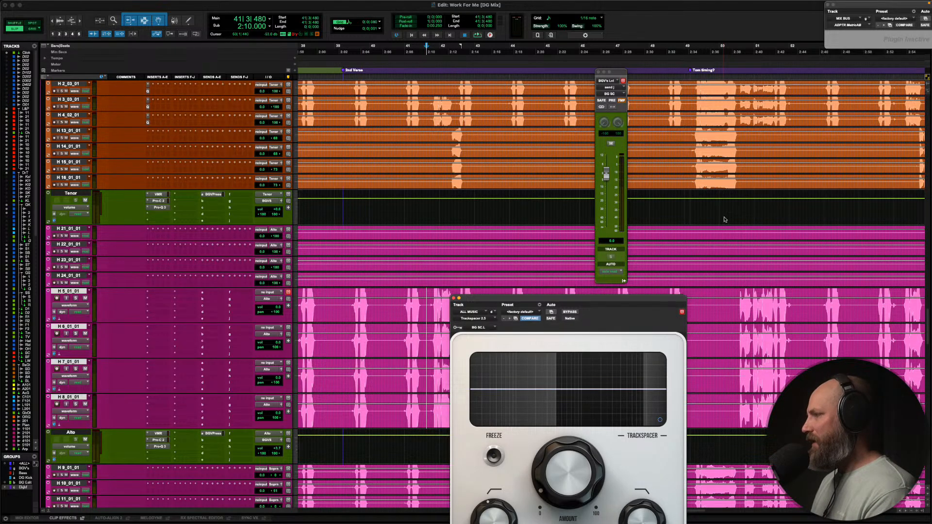
pyautogui.click(687, 183)
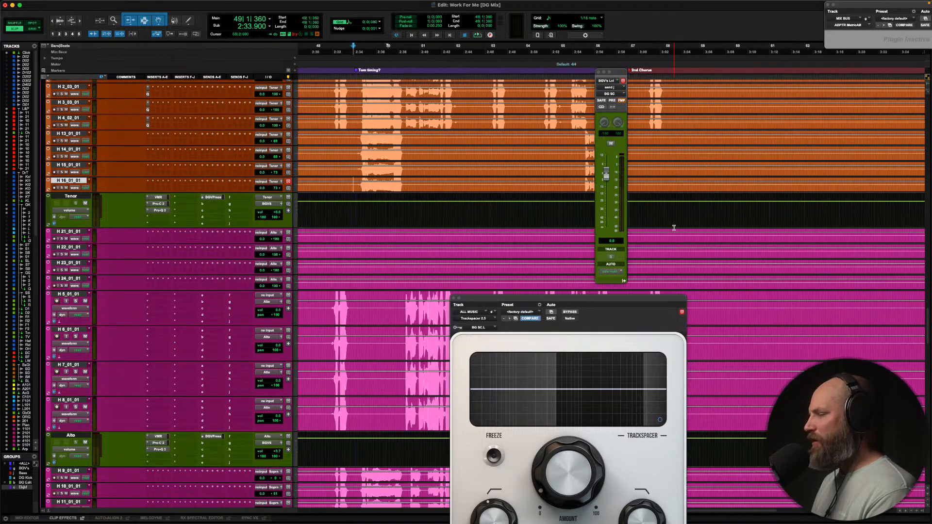
# Play from bar 49, lower Trackspacer's low-cut slightly, and close its window after moving it fully into view
pyautogui.press('space')
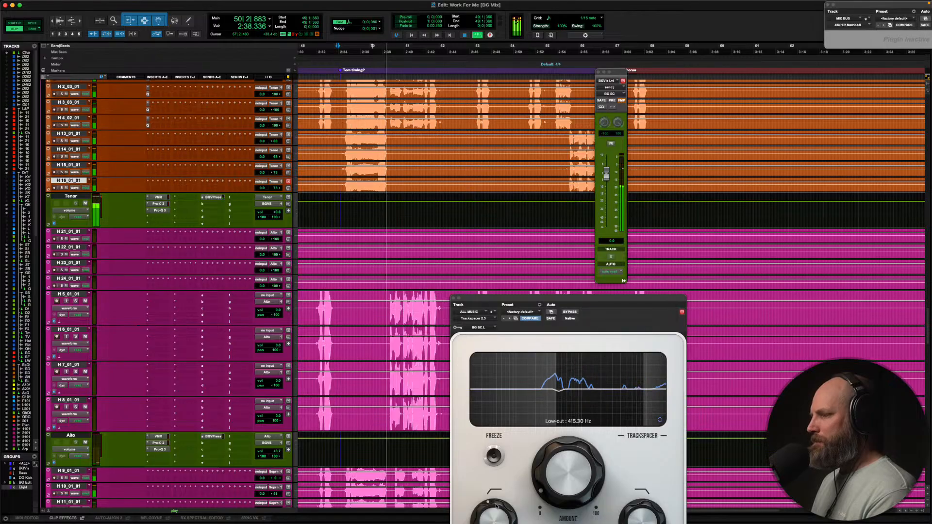
pyautogui.moveTo(490, 512); pyautogui.dragTo(489, 518)
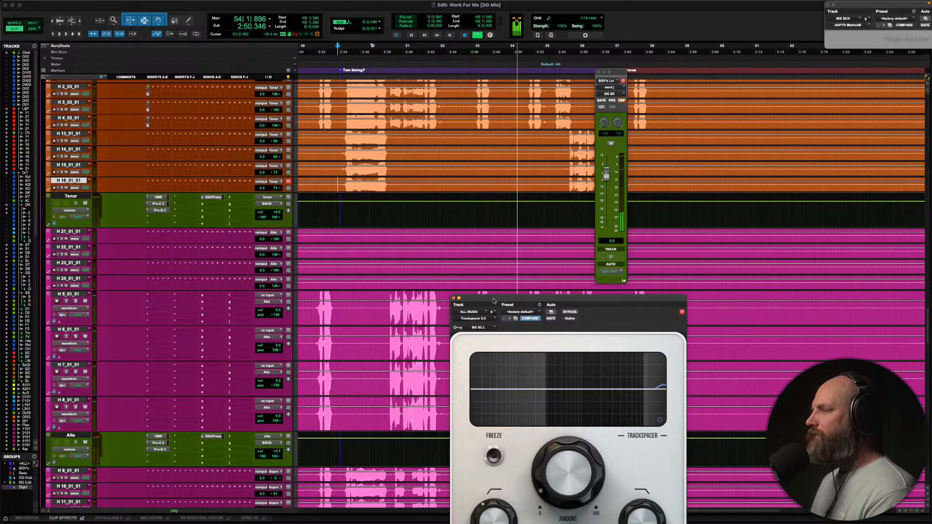
pyautogui.moveTo(478, 299); pyautogui.dragTo(457, 226)
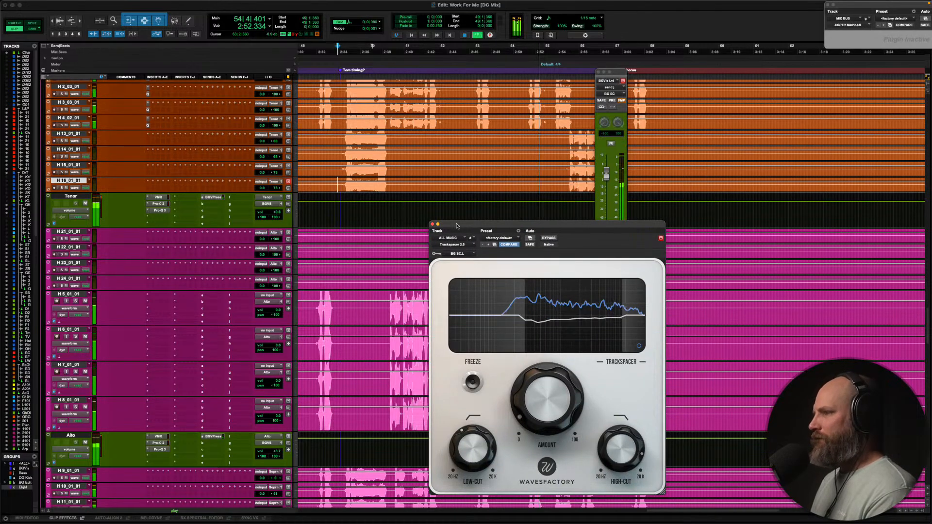
pyautogui.click(433, 225)
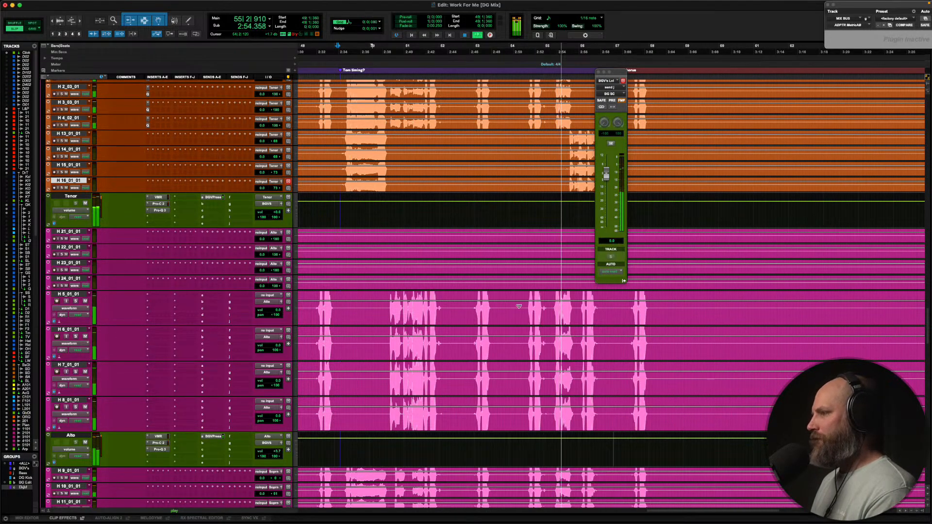
# Raise the BGV'S track's volume automation from bar 54 to beyond the THE END marker
pyautogui.scroll(-2, 525, 307)
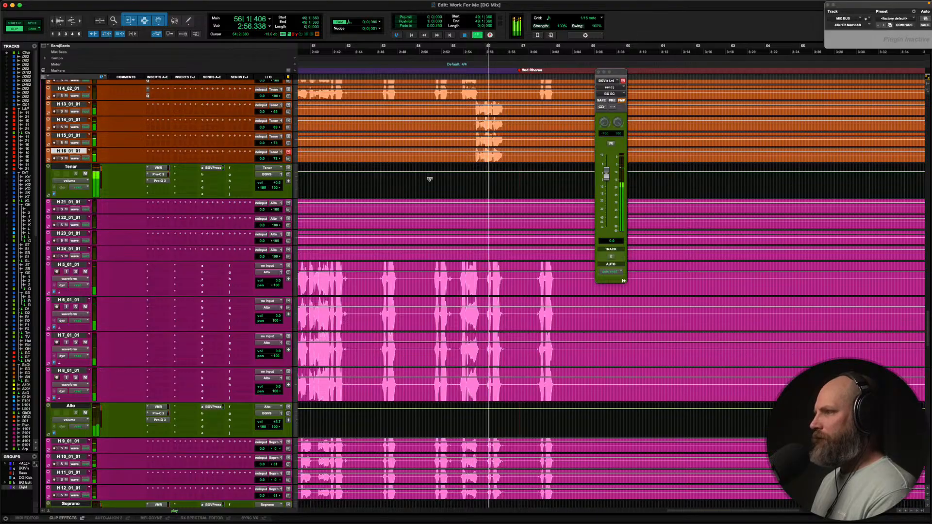
pyautogui.scroll(-12, 422, 228)
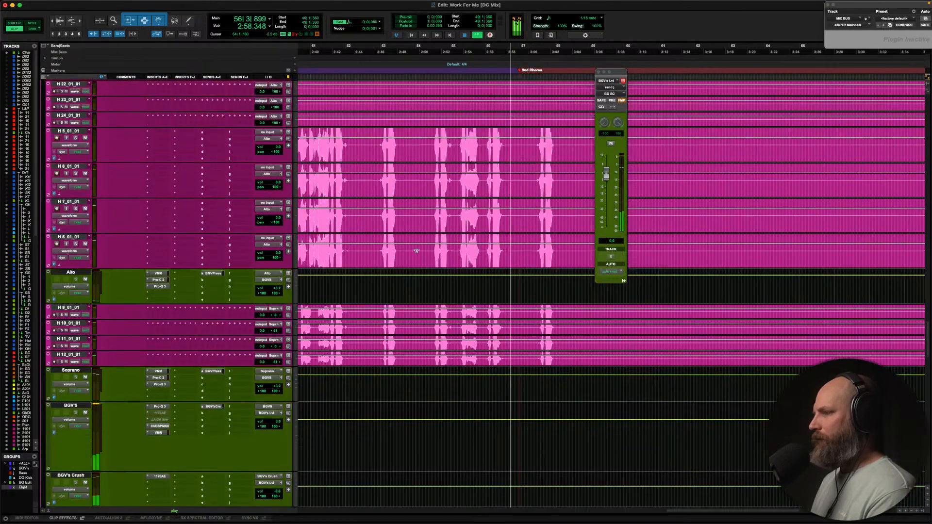
pyautogui.moveTo(428, 283); pyautogui.dragTo(826, 293)
pyautogui.hotkey('alt', 'a')
pyautogui.press('t')
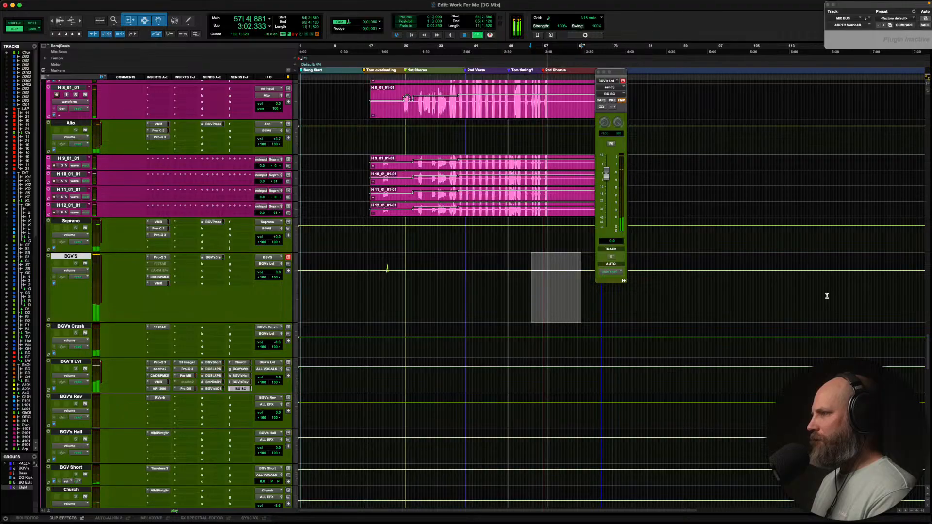
pyautogui.keyDown('shift'); pyautogui.click(687, 290); pyautogui.keyUp('shift')
pyautogui.moveTo(561, 261); pyautogui.dragTo(645, 209)
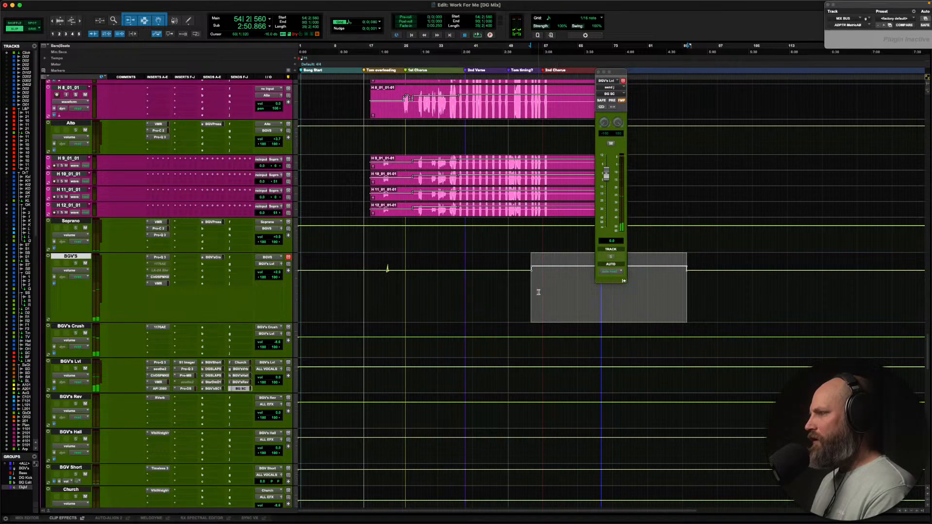
# Play the raised BGV'S section from bar 54 in a closer timeline view and place the edit cursor at bar 55
pyautogui.press('t')
pyautogui.press('t')
pyautogui.press('t')
pyautogui.hscroll(3, 538, 292)
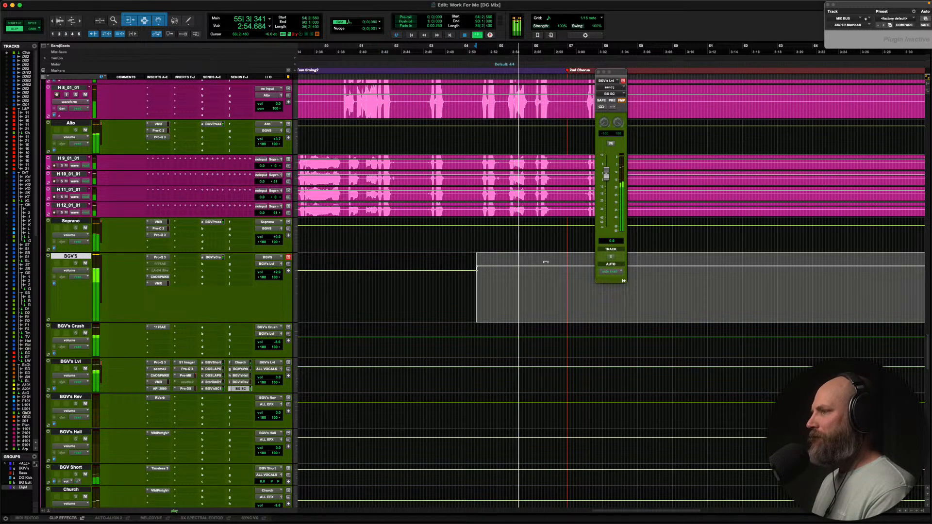
pyautogui.click(520, 289)
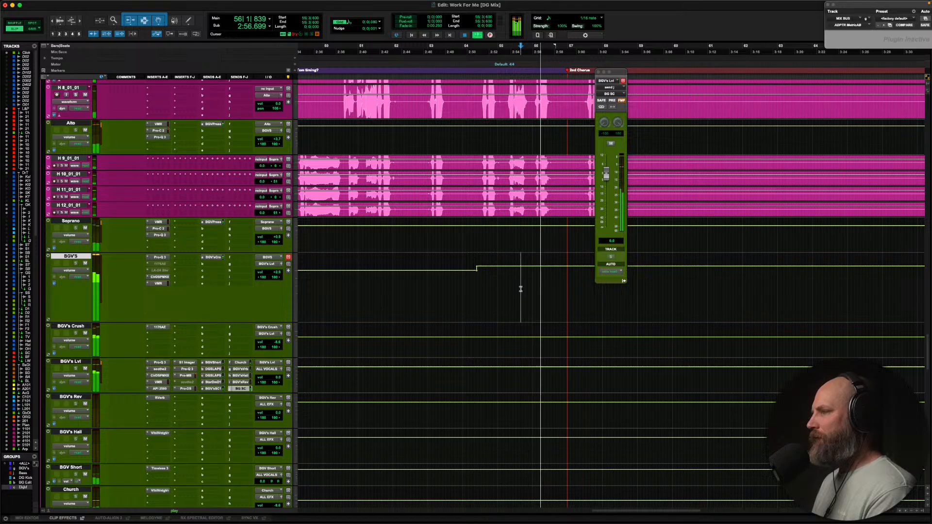
# Select bars 54 to 58 across the background vocal tracks from H 12_01_01 up to H 17_01_01 and loop their playback
pyautogui.press('r')
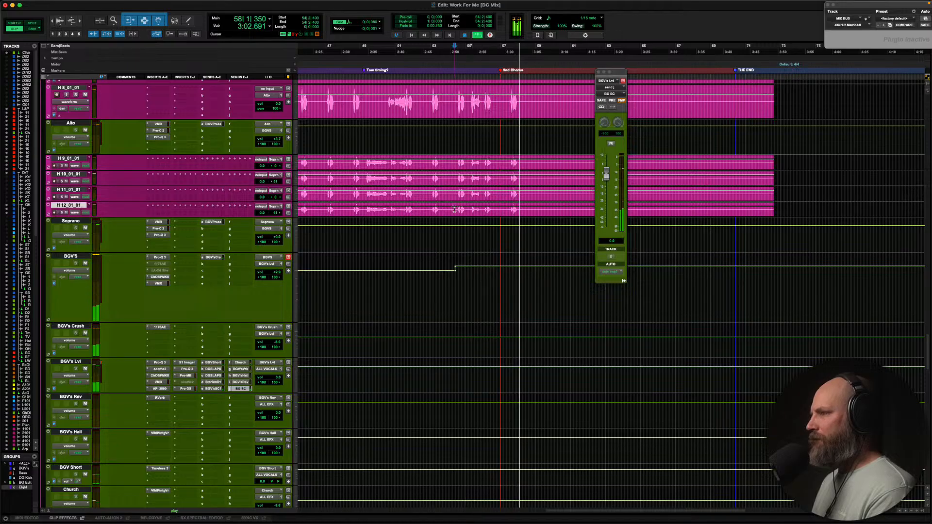
pyautogui.moveTo(455, 208)
pyautogui.mouseDown()
pyautogui.moveTo(582, 83)
pyautogui.moveTo(544, 75)
pyautogui.moveTo(539, 97)
pyautogui.moveTo(532, 346)
pyautogui.mouseUp()
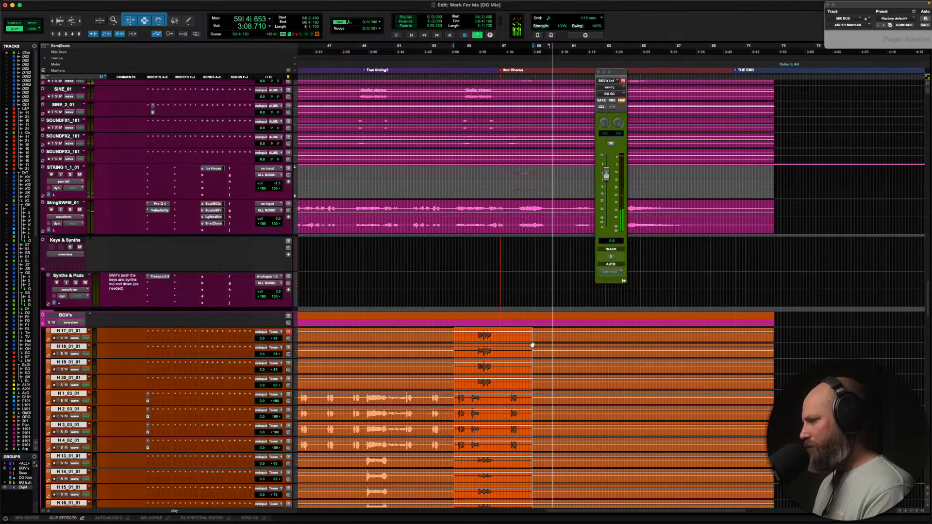
pyautogui.press('space')
pyautogui.press('space')
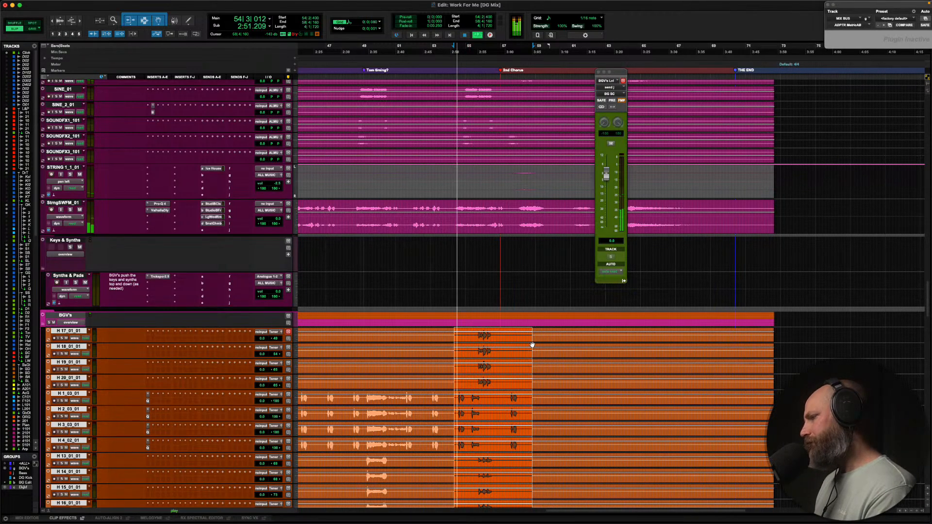
pyautogui.press('space')
pyautogui.press('space')
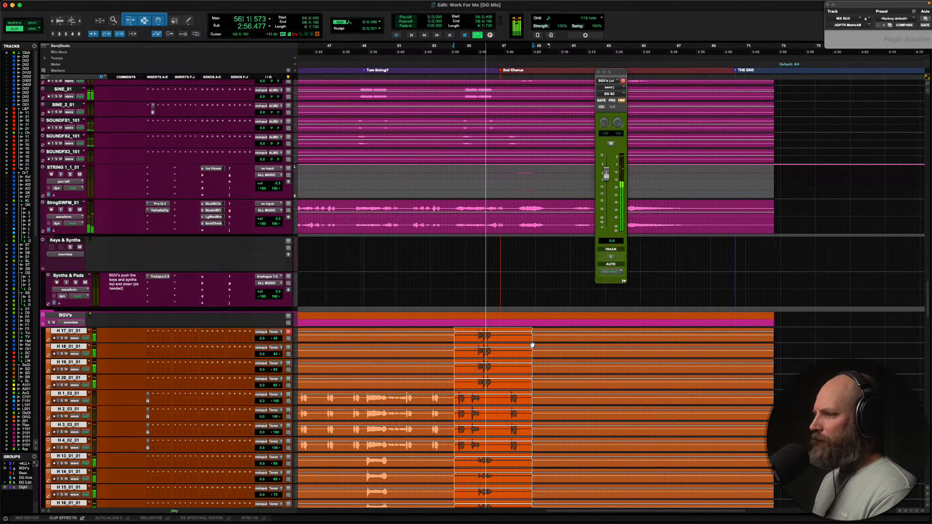
pyautogui.scroll(-3, 532, 346)
pyautogui.scroll(-5, 532, 345)
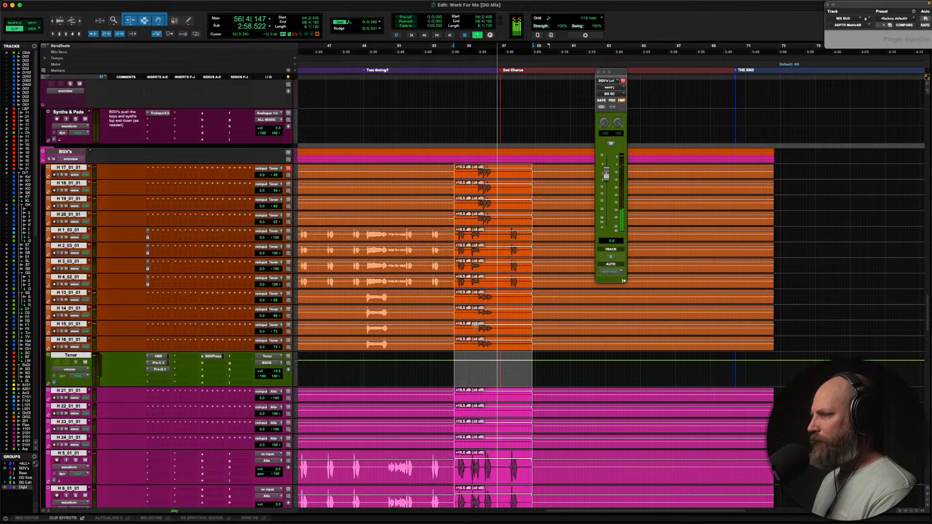
# Go to the mix bus tracks, bring the MetricAB window fully into view, and show its loudness meters
pyautogui.press('End')
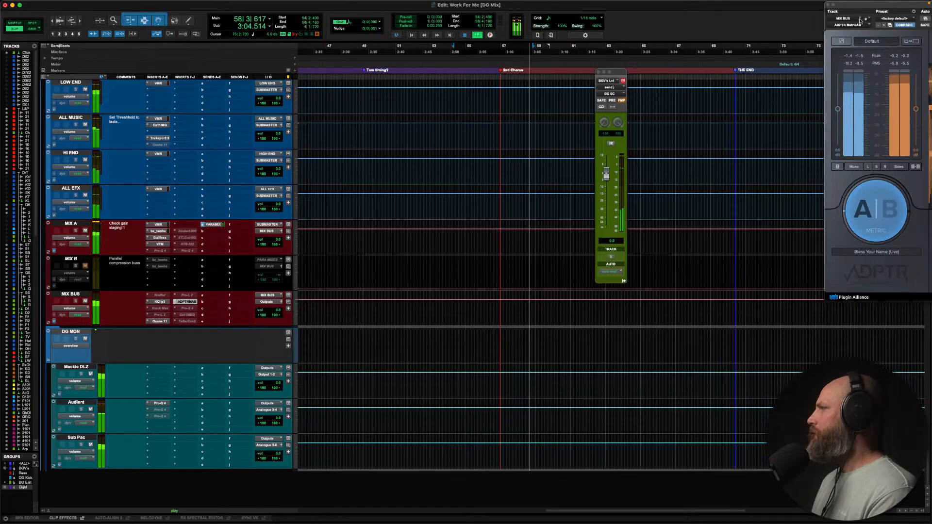
pyautogui.moveTo(860, 7); pyautogui.dragTo(290, 95)
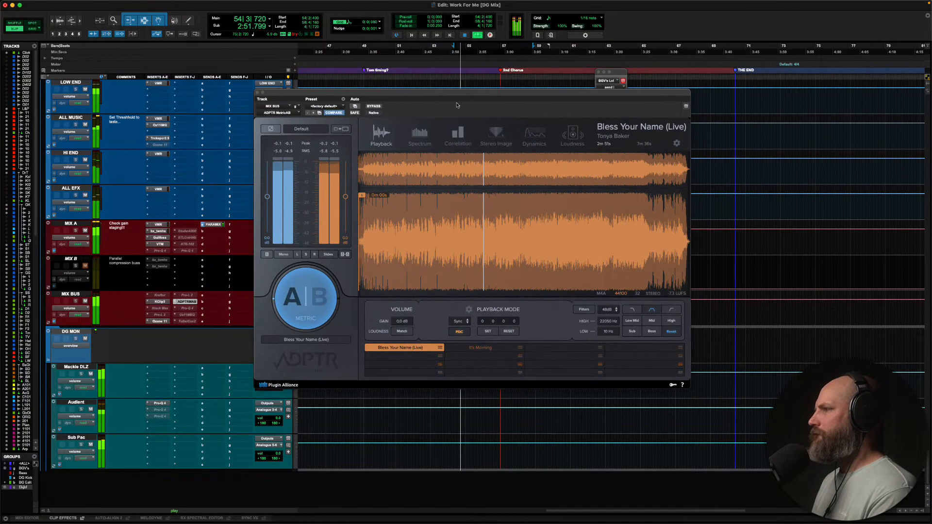
pyautogui.click(573, 135)
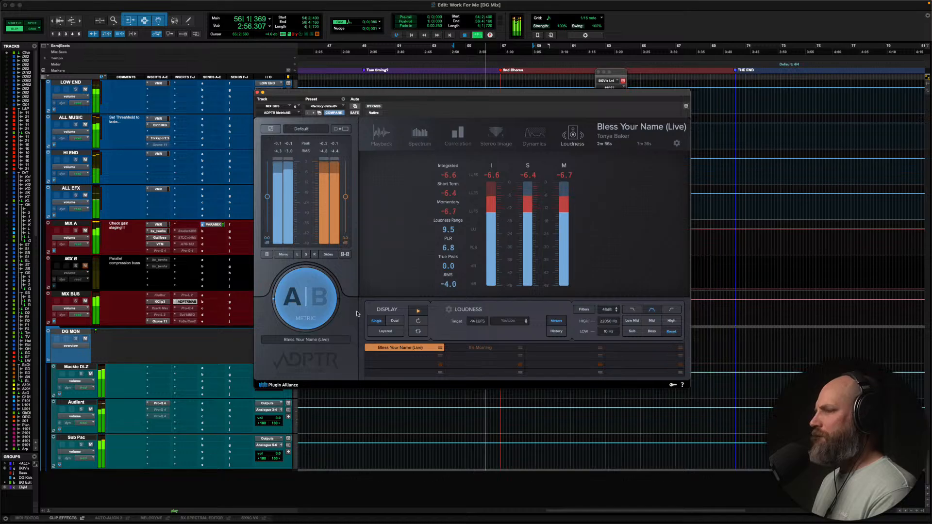
# Set the input gain of KClip on the MIX BUS to 0.5 dB and close its window
pyautogui.click(160, 303)
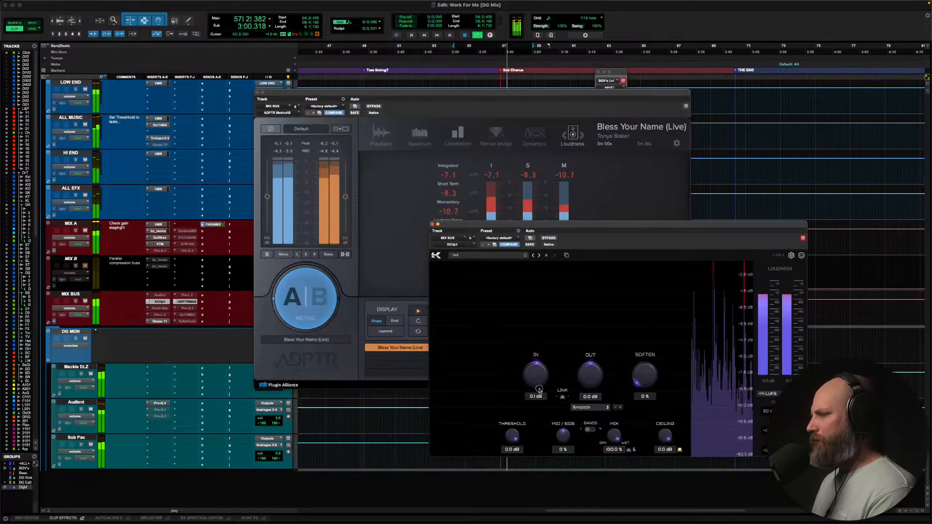
pyautogui.moveTo(539, 387); pyautogui.dragTo(539, 389)
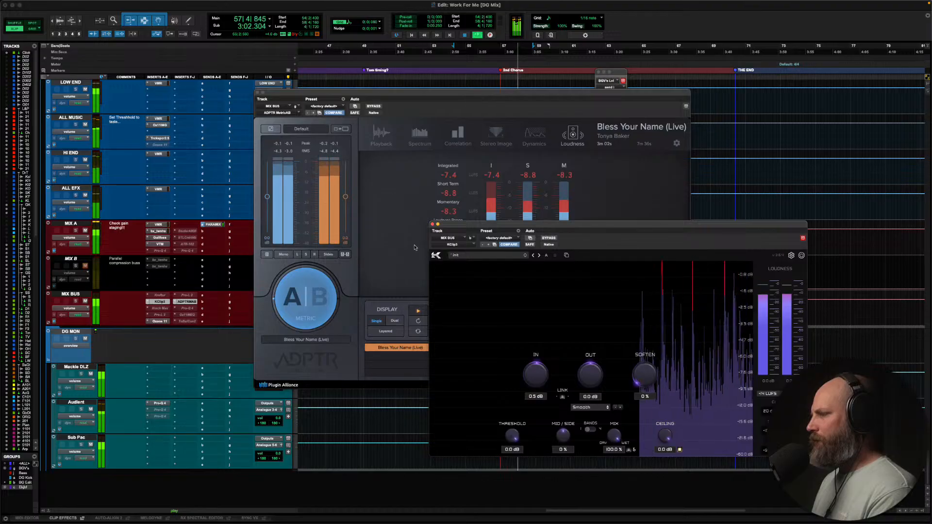
pyautogui.click(433, 225)
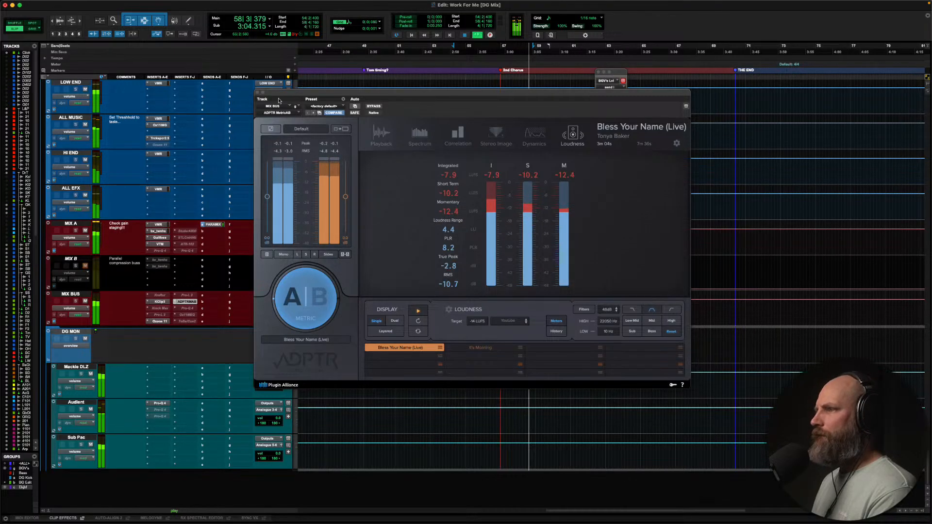
# Set the Ozone Maximizer gain on the MIX BUS to +0.5 dB, close Ozone, and stop playback after checking the MetricAB loudness
pyautogui.moveTo(280, 99); pyautogui.dragTo(356, 100)
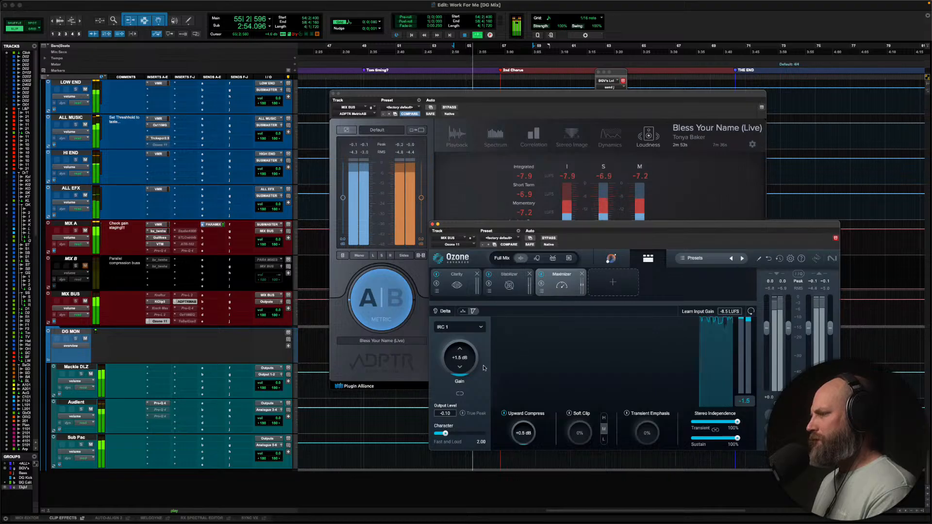
pyautogui.moveTo(473, 366); pyautogui.dragTo(473, 372)
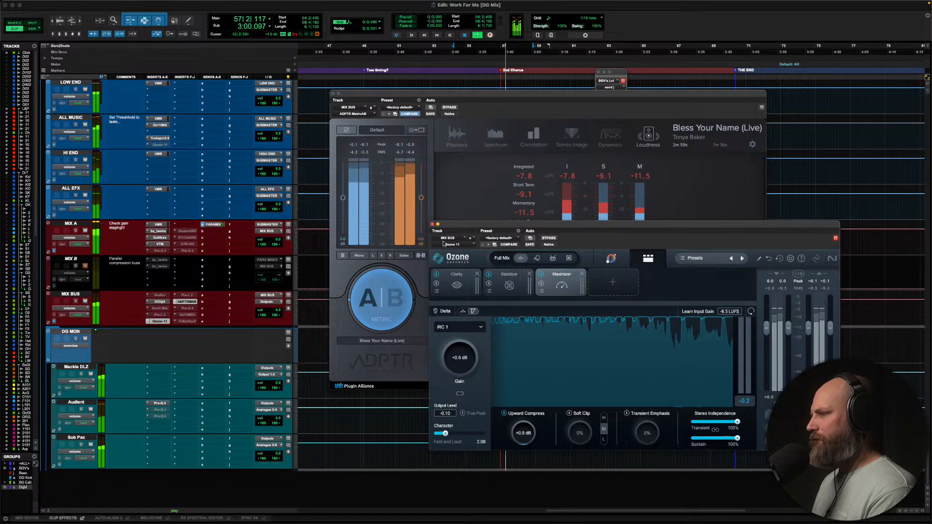
pyautogui.click(432, 225)
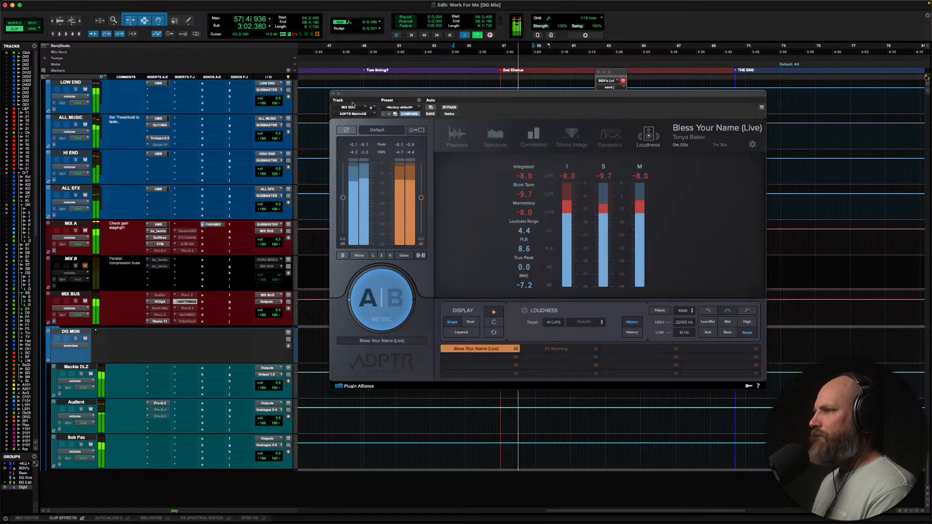
pyautogui.press('space')
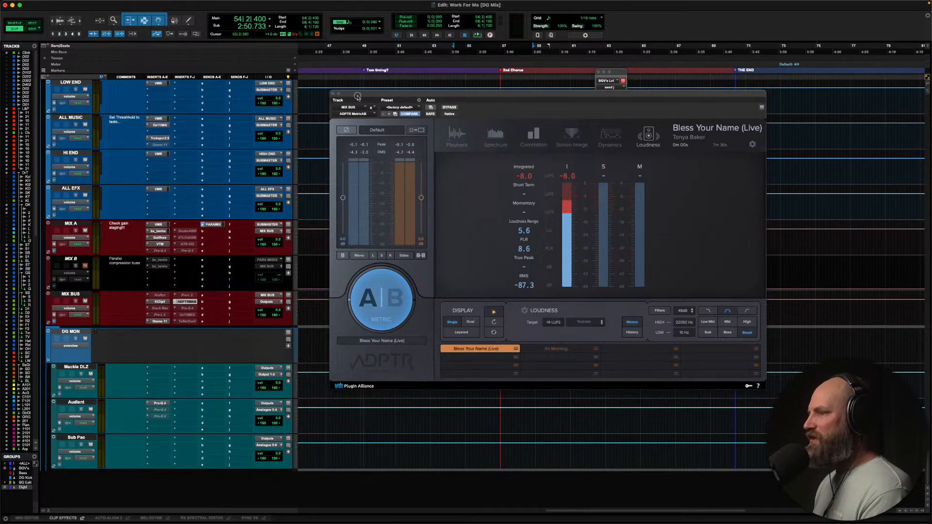
# Switch MetricAB to the B reference, Bless Your Name (Live), and position its window clear of the track inserts
pyautogui.moveTo(360, 97); pyautogui.dragTo(855, 13)
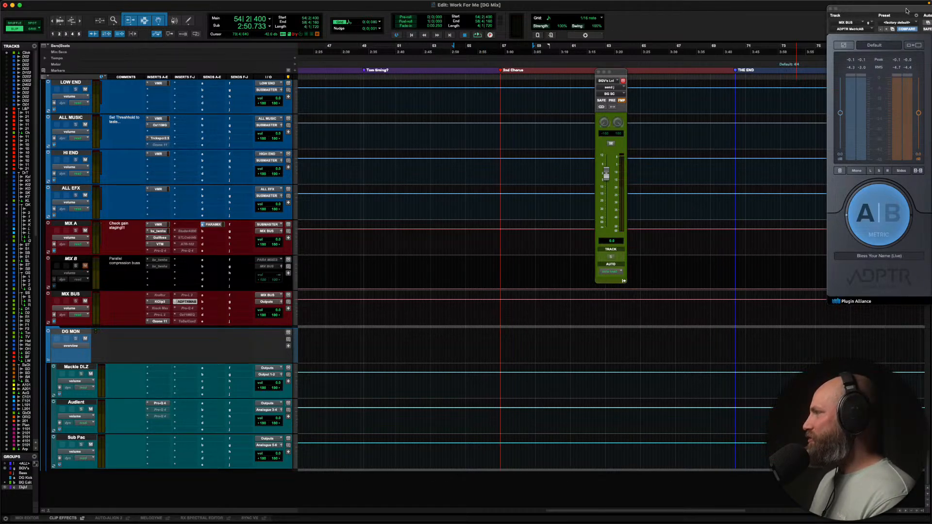
pyautogui.moveTo(904, 9); pyautogui.dragTo(326, 101)
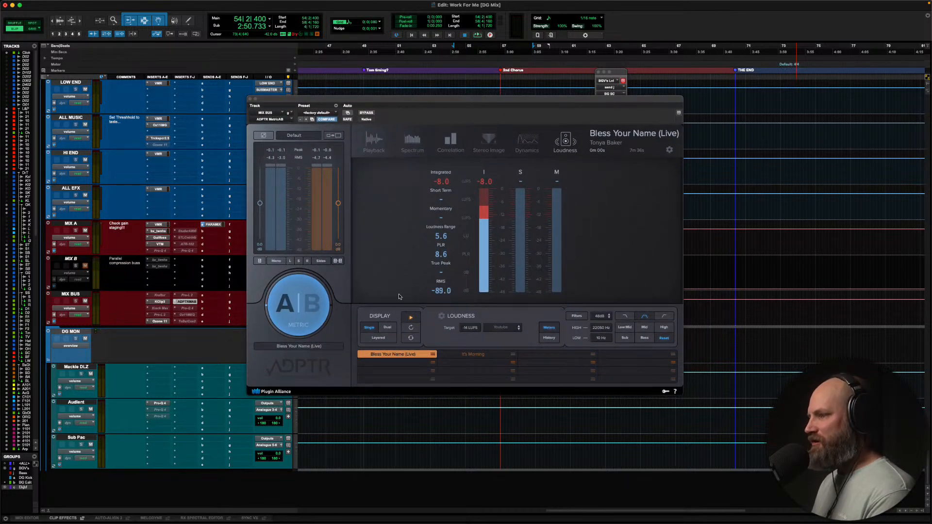
pyautogui.click(394, 354)
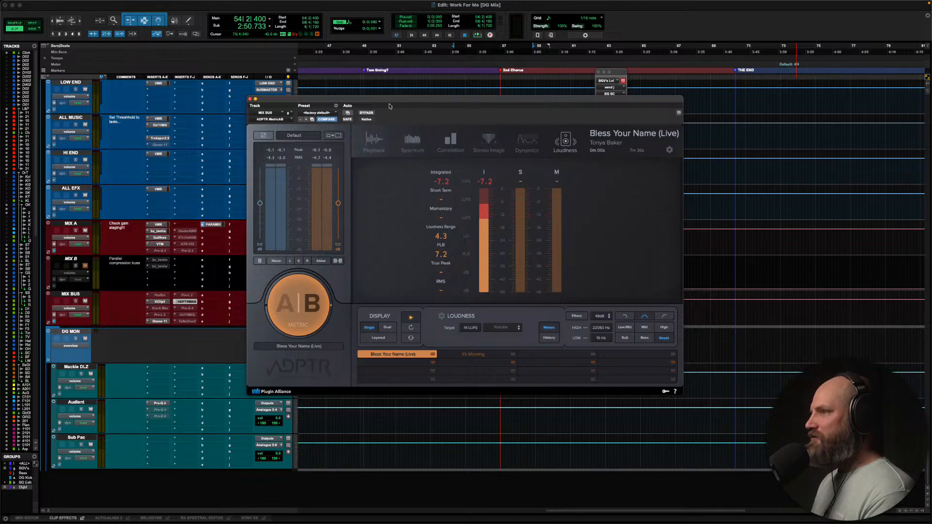
pyautogui.moveTo(389, 101); pyautogui.dragTo(554, 54)
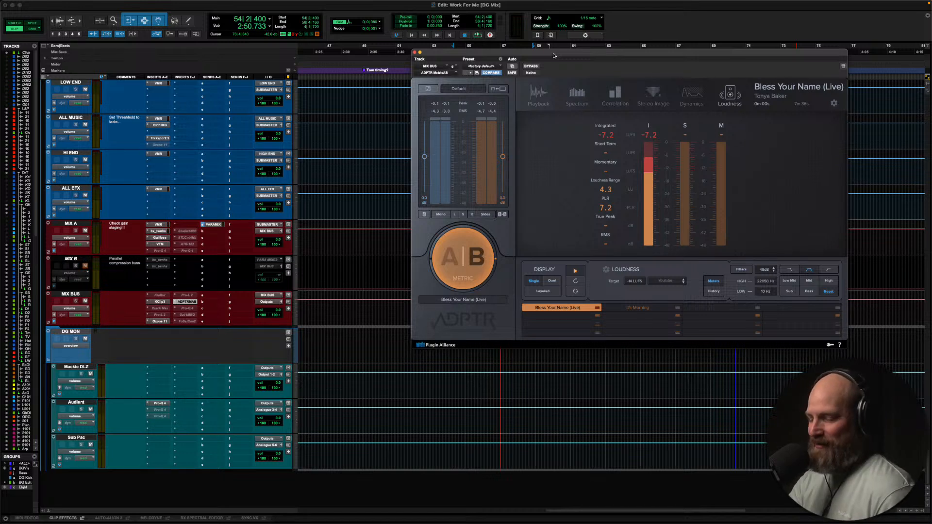
pyautogui.moveTo(553, 55); pyautogui.dragTo(524, 65)
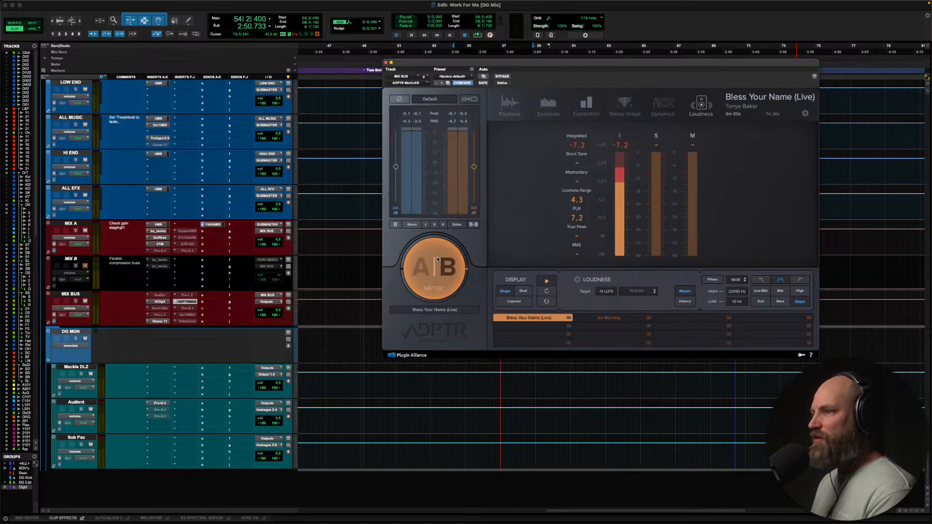
# Play the reference, set its MetricAB gain to -1.4 dB, check its loudness, and switch back to the A mix
pyautogui.press('space')
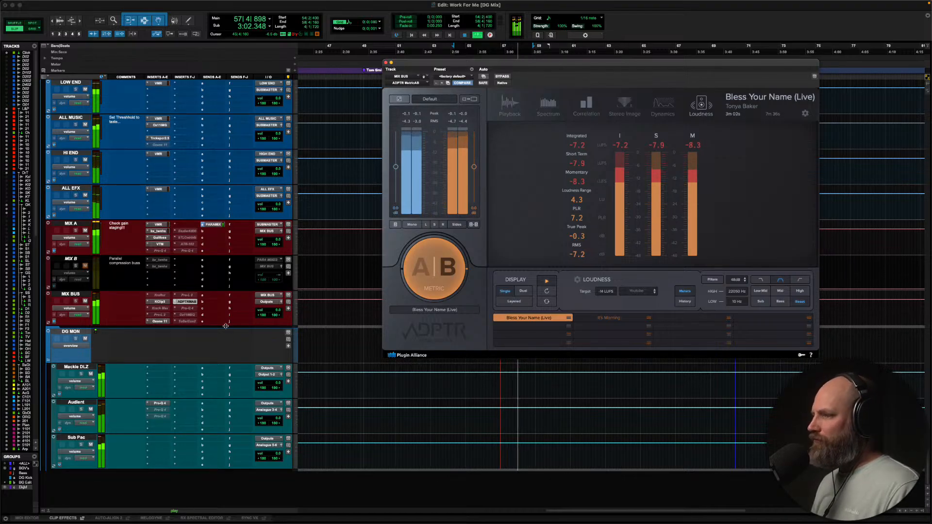
pyautogui.click(509, 104)
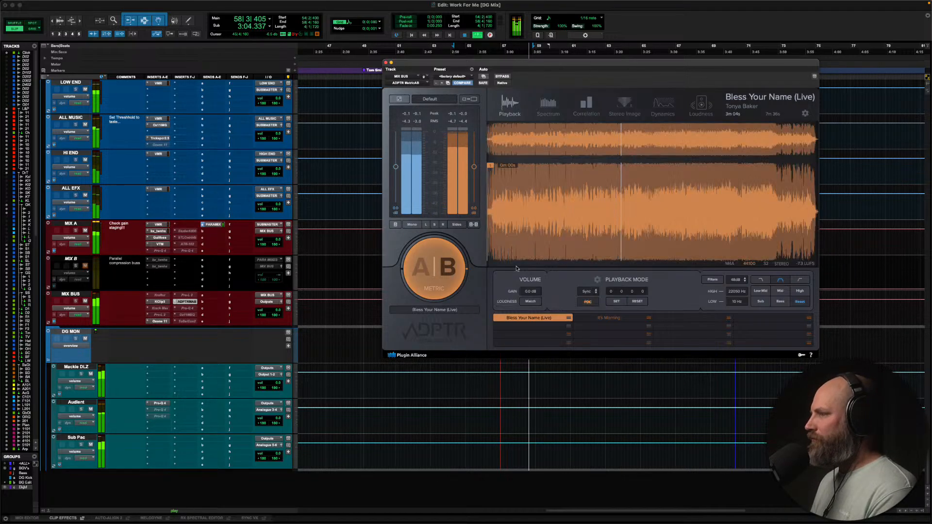
pyautogui.moveTo(521, 291); pyautogui.dragTo(521, 294)
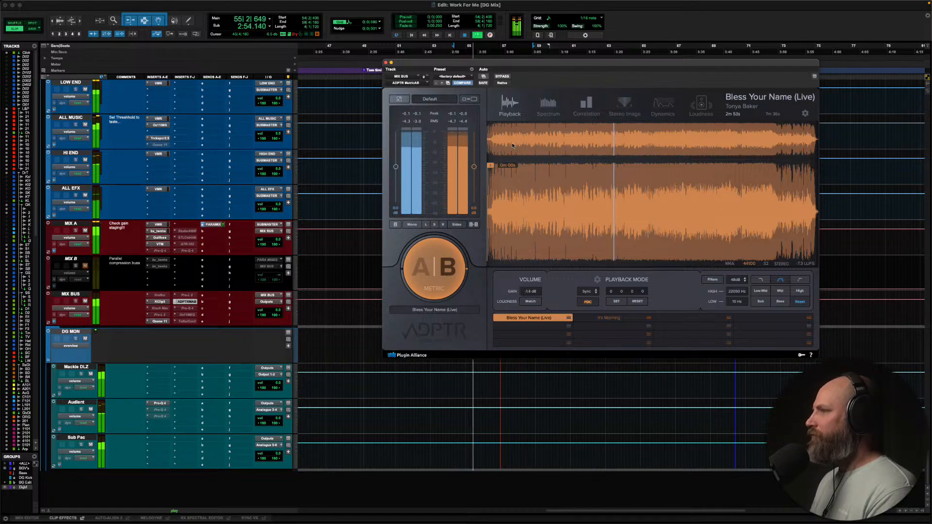
pyautogui.click(708, 107)
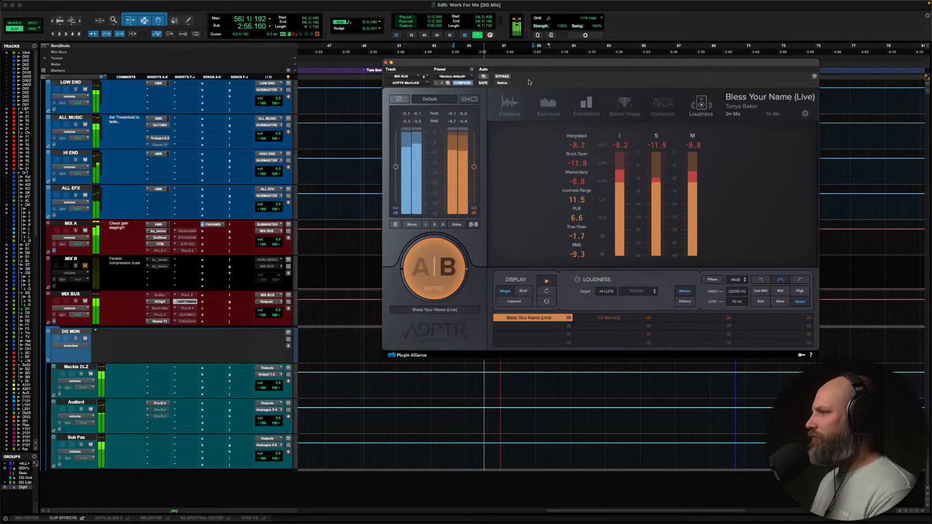
pyautogui.click(434, 267)
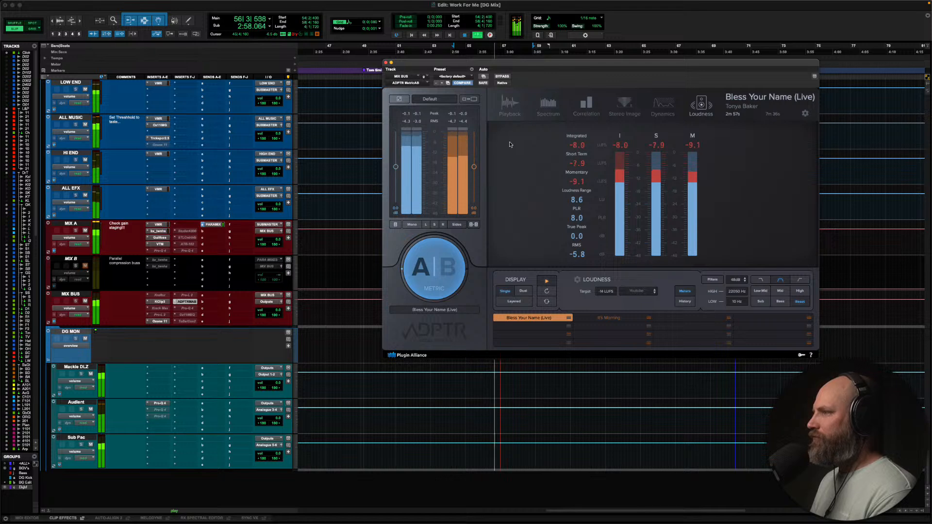
# Compare the loudness of the A mix and the Bless Your Name (Live) reference in MetricAB, finish on A, and stop playback
pyautogui.moveTo(526, 65); pyautogui.dragTo(448, 94)
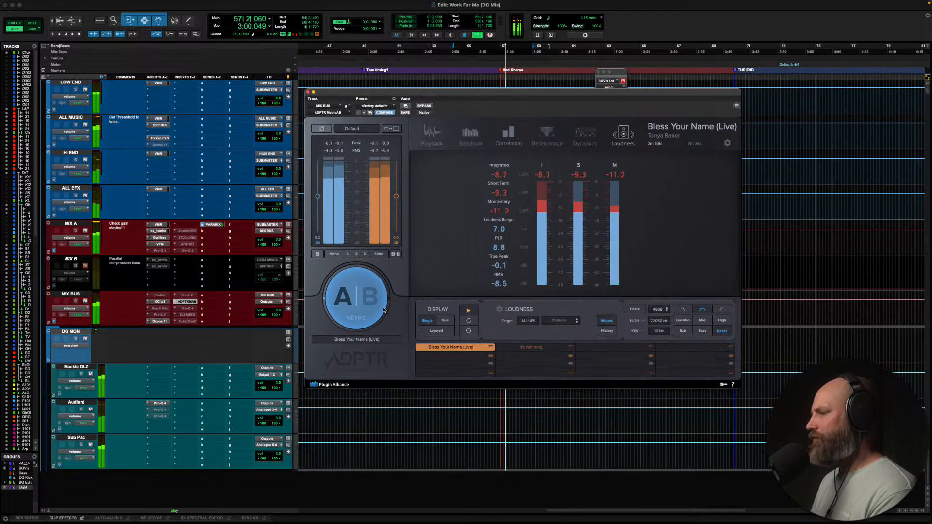
pyautogui.click(359, 300)
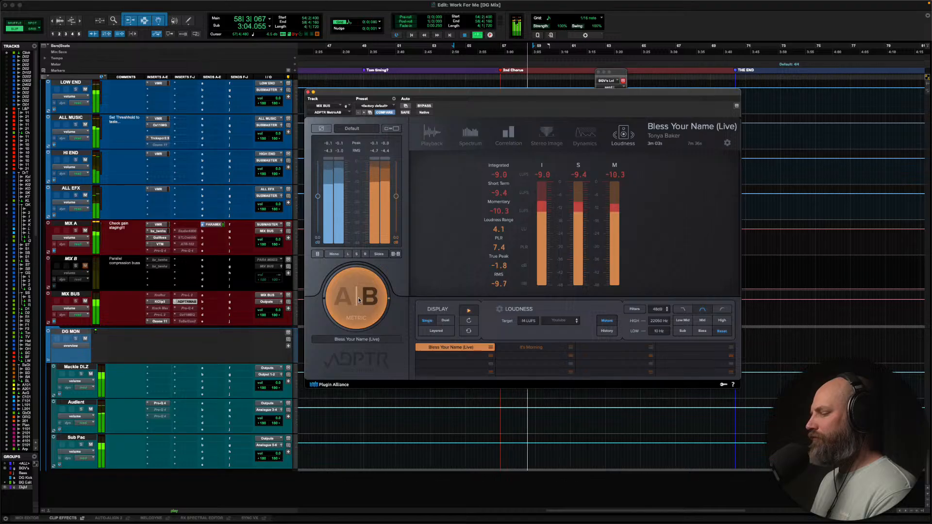
pyautogui.click(358, 300)
pyautogui.click(359, 300)
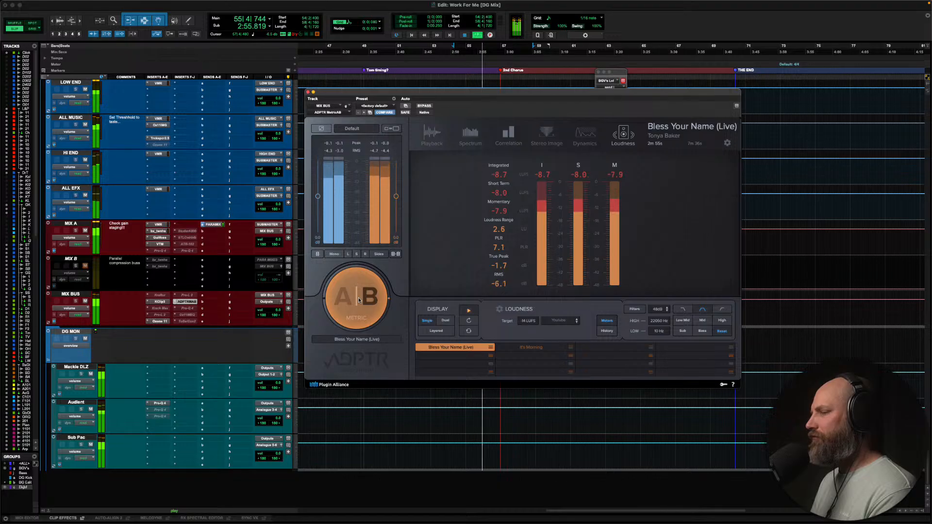
pyautogui.click(359, 300)
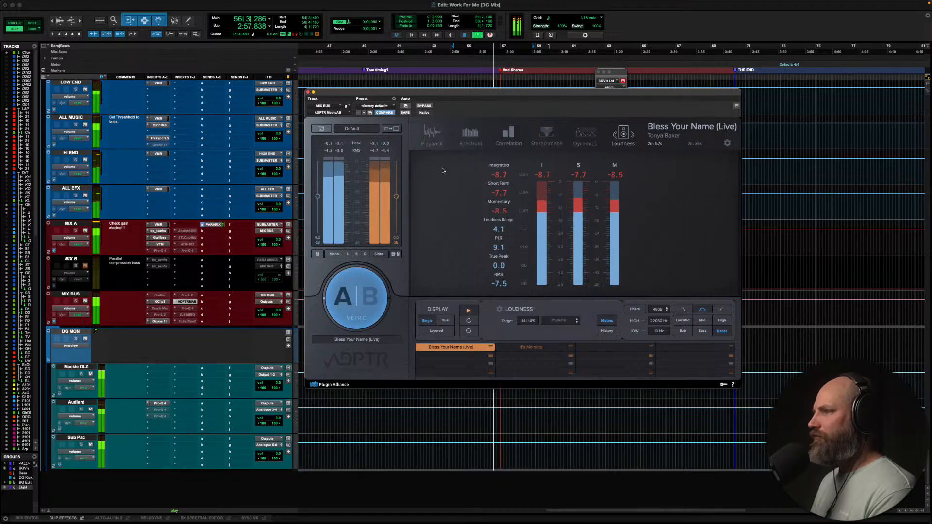
pyautogui.press('space')
# Move the MetricAB window clear of the timeline and bring the Lead Vocal tracks into view
pyautogui.moveTo(336, 91); pyautogui.dragTo(858, 2)
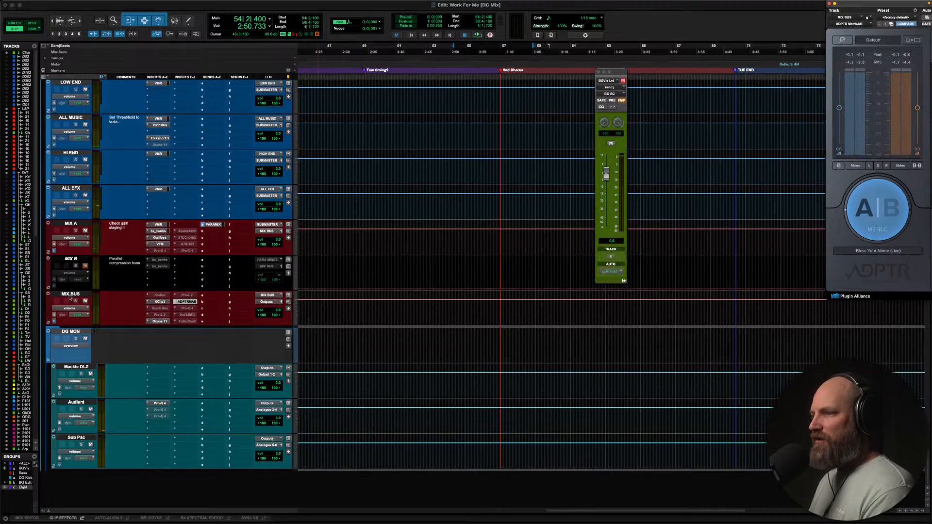
pyautogui.moveTo(454, 307); pyautogui.dragTo(533, 307)
pyautogui.scroll(1, 503, 268)
pyautogui.scroll(20, 502, 268)
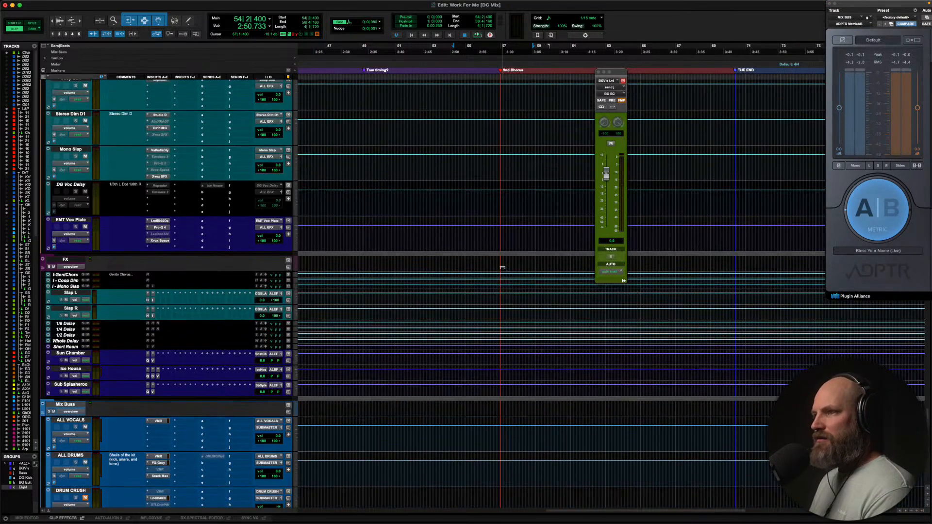
pyautogui.scroll(18, 503, 268)
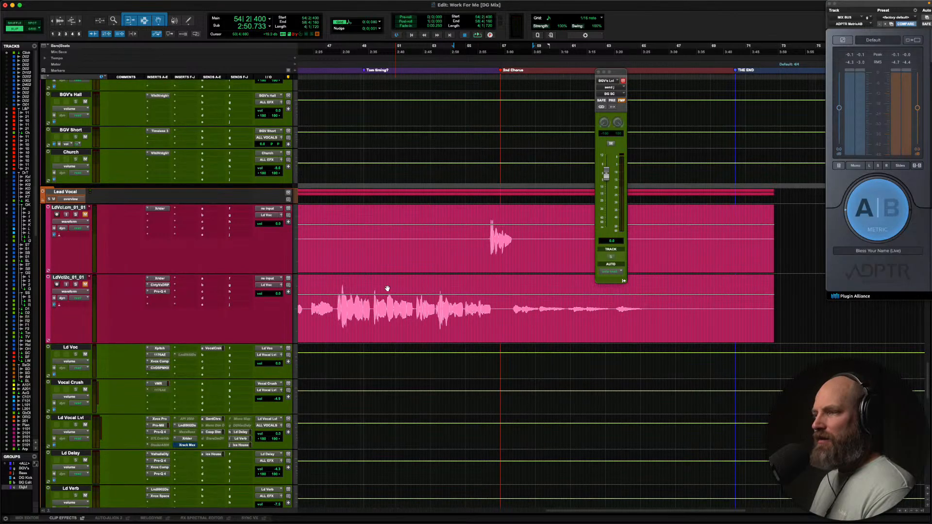
# Examine the lead vocal and background vocal tracks along the whole song timeline
pyautogui.press('r')
pyautogui.hscroll(-1, 387, 287)
pyautogui.hscroll(-5, 388, 286)
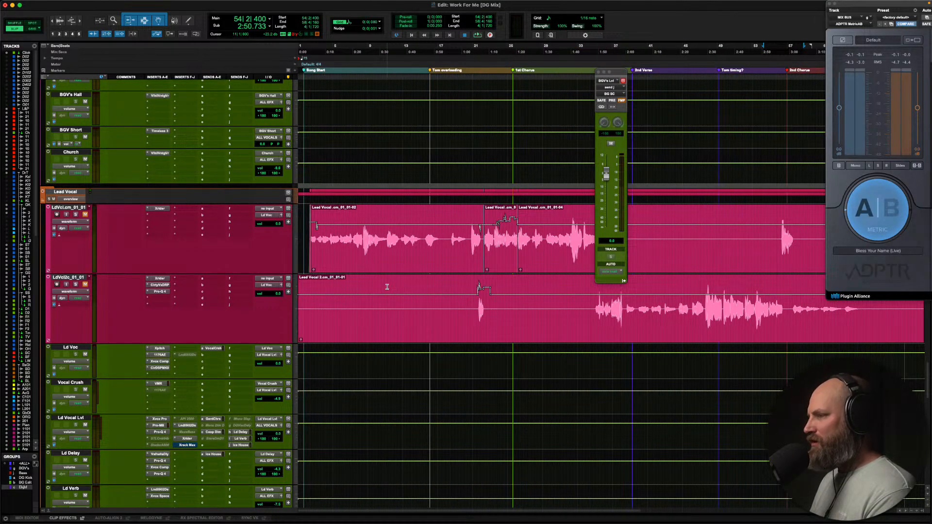
pyautogui.press('r')
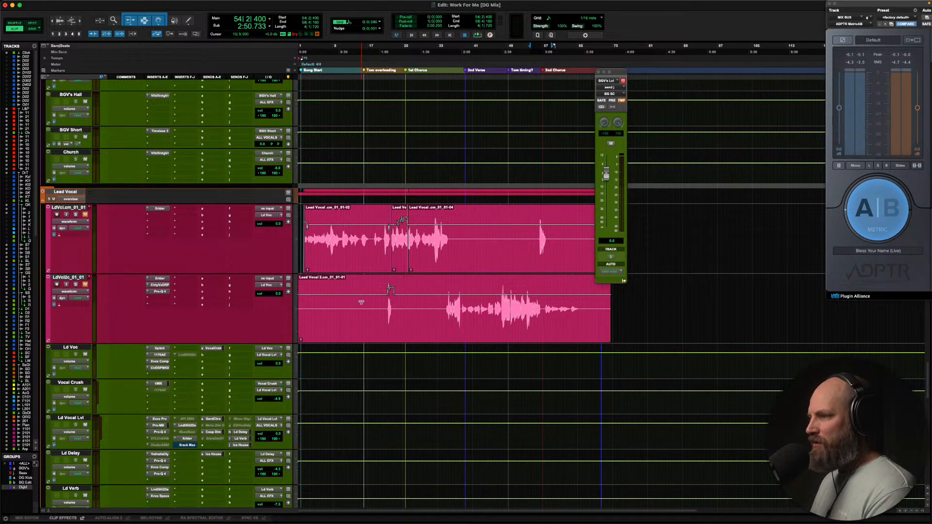
pyautogui.click(364, 284)
pyautogui.scroll(10, 365, 284)
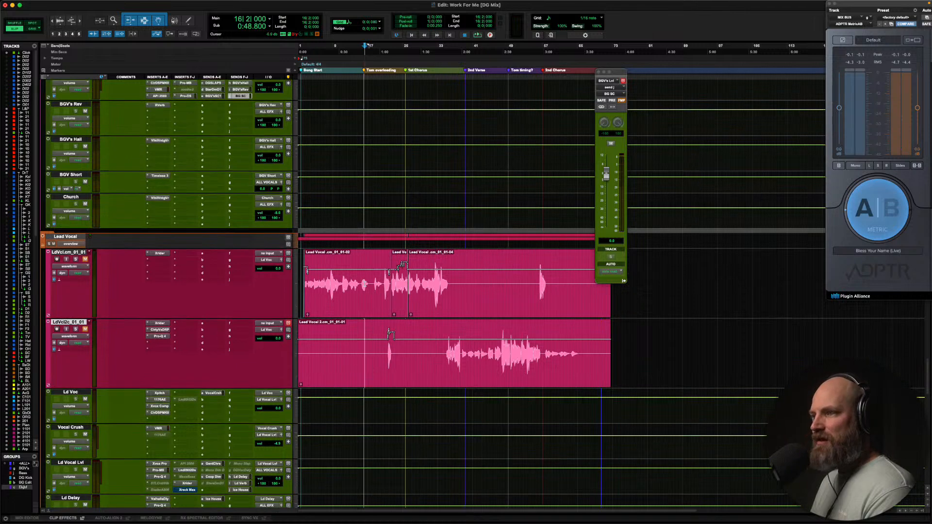
pyautogui.scroll(8, 364, 284)
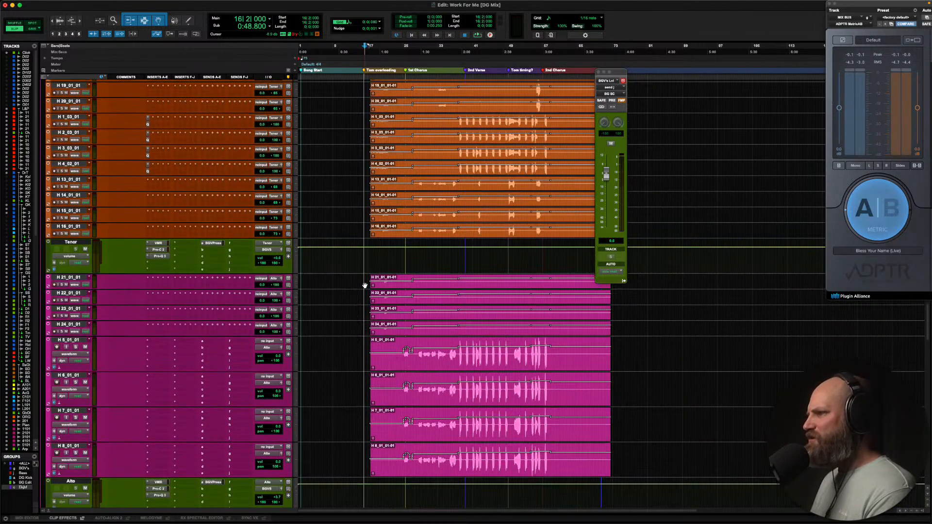
pyautogui.click(364, 279)
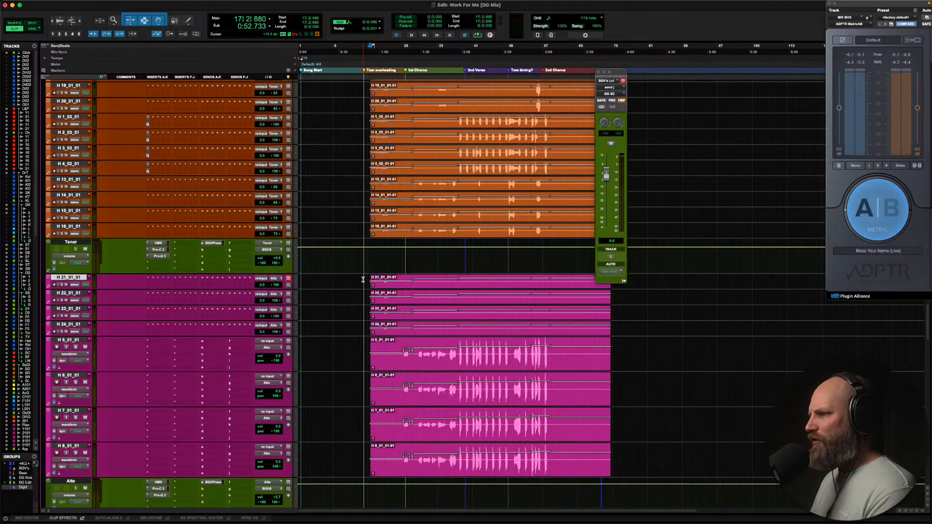
pyautogui.scroll(10, 359, 281)
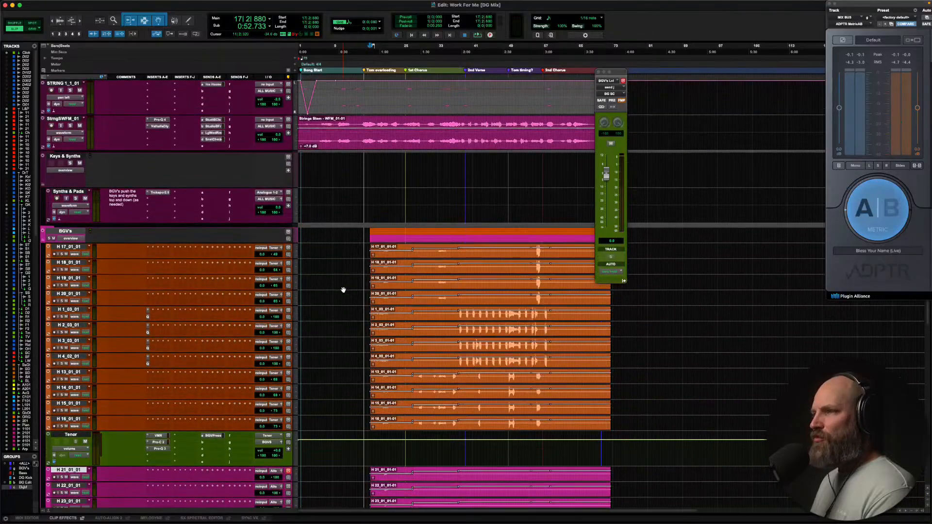
pyautogui.scroll(-10, 342, 288)
pyautogui.press('r')
pyautogui.press('r')
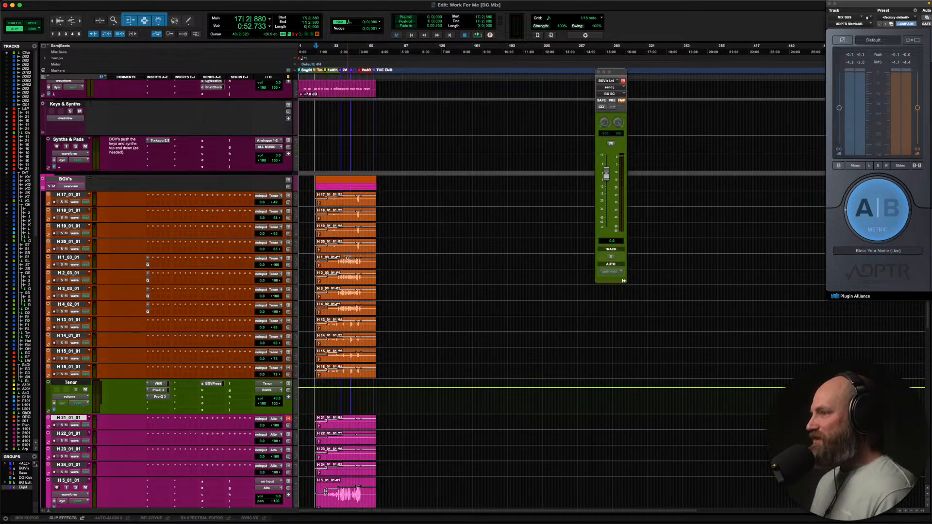
# Open Trigger 2 on the Gosp Sn 1 track and audition the DG Snare 2.wav sample
pyautogui.scroll(15, 225, 258)
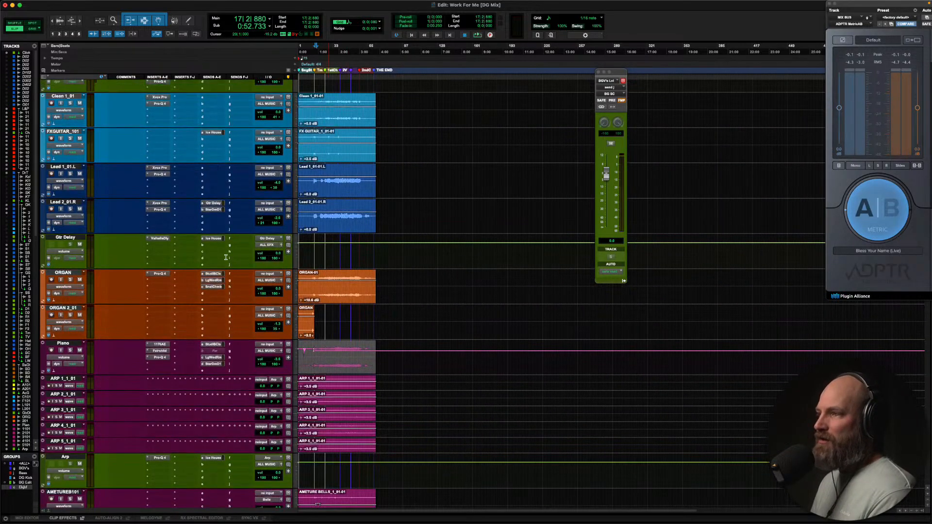
pyautogui.scroll(20, 226, 258)
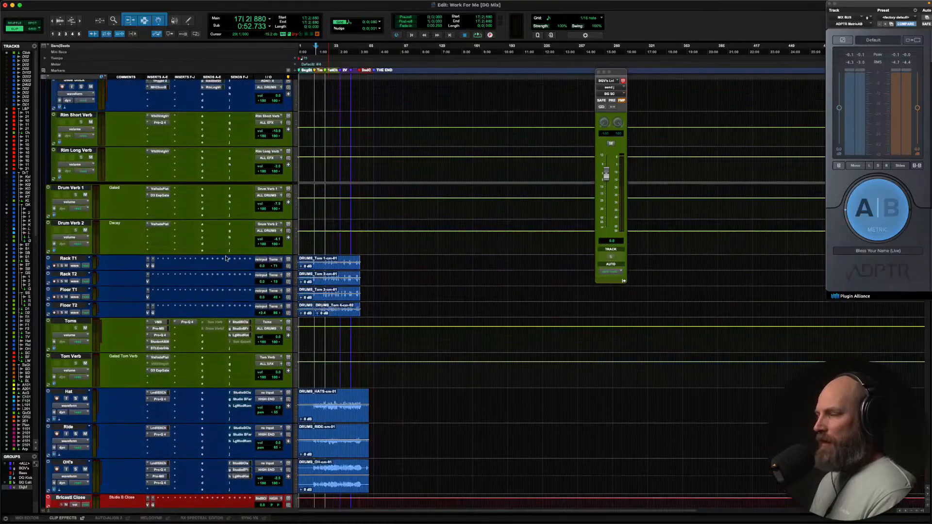
pyautogui.scroll(20, 183, 253)
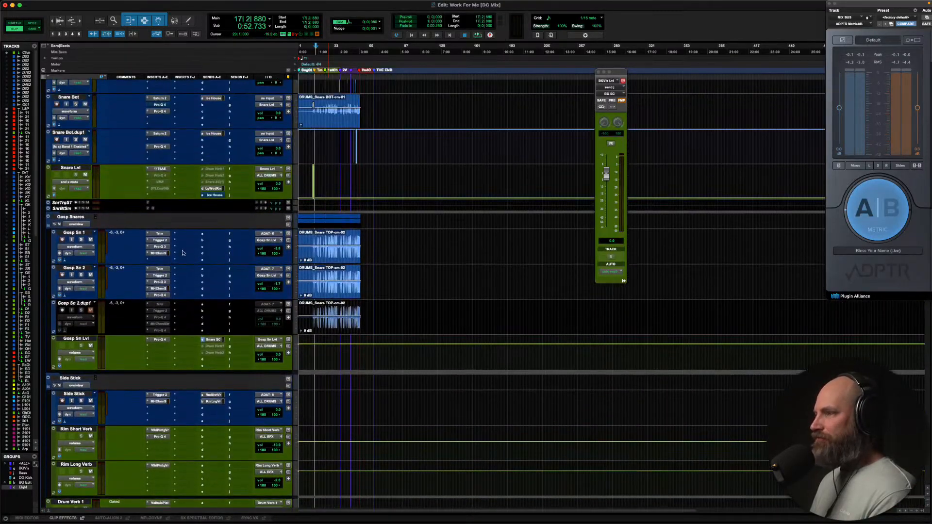
pyautogui.press('t')
pyautogui.press('t')
pyautogui.scroll(1, 183, 252)
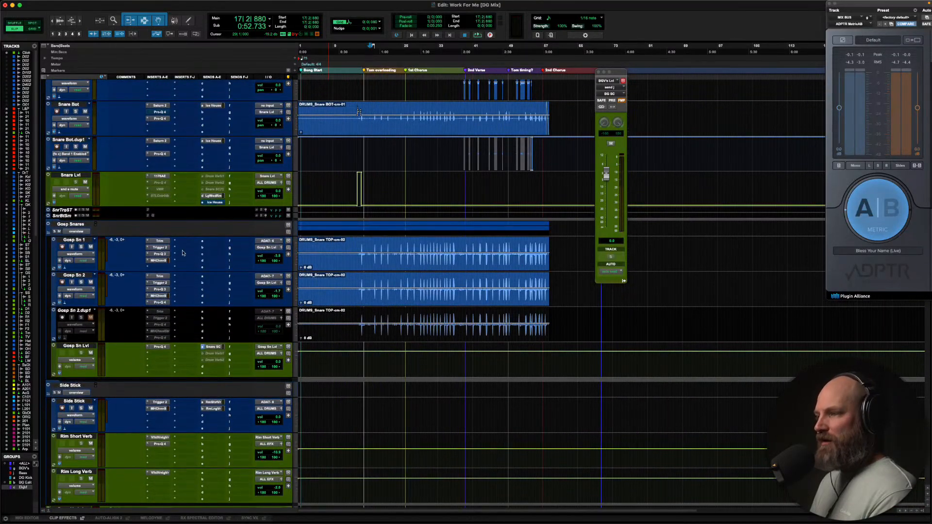
pyautogui.click(72, 239)
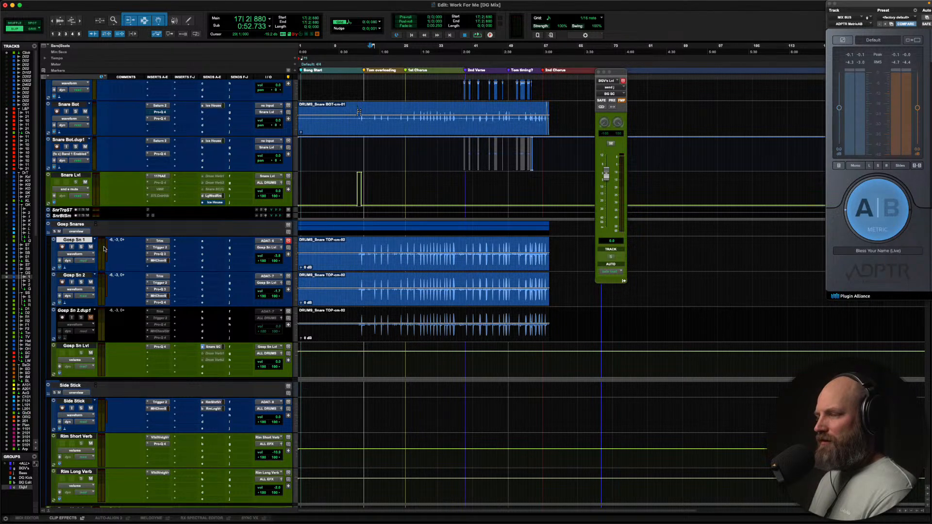
pyautogui.click(161, 247)
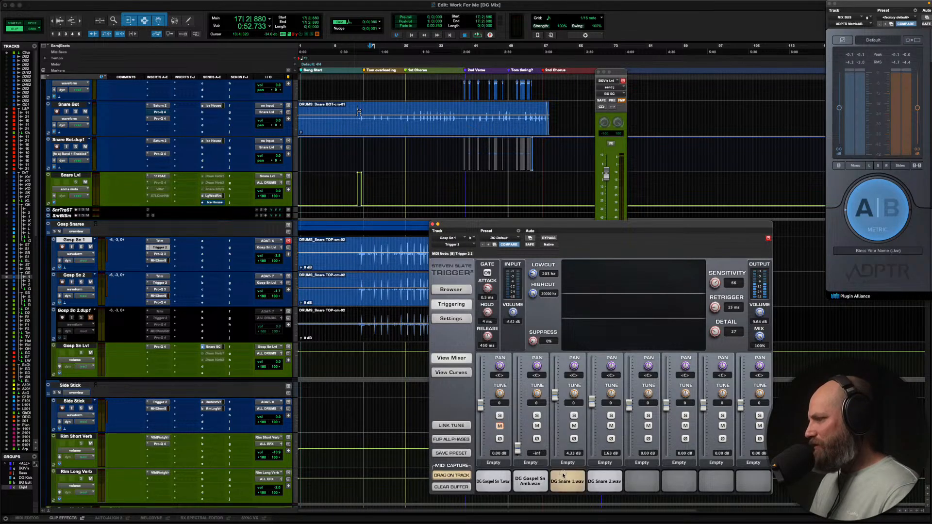
pyautogui.click(598, 479)
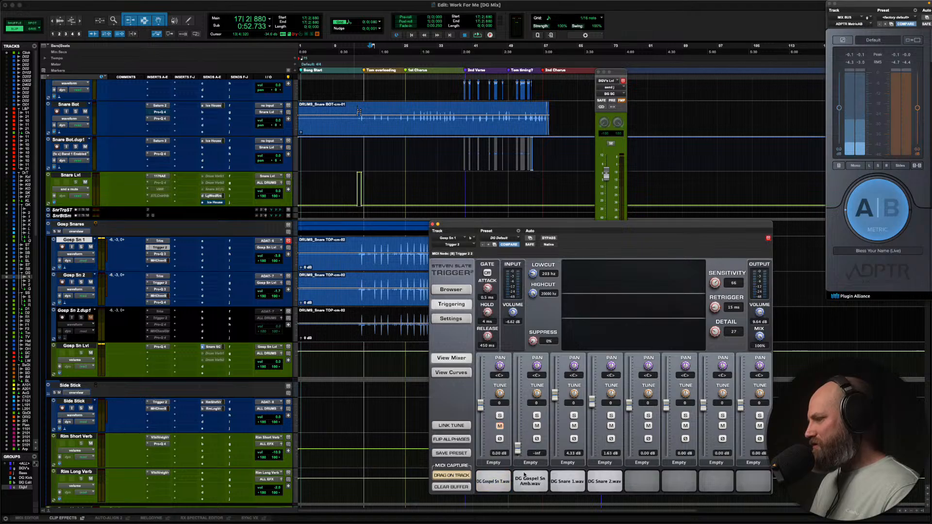
# Open the Pro-Q 3 on Gosp Sn 1, move its window clear of the track's inserts and inspect the EQ bands
pyautogui.click(155, 247)
pyautogui.click(160, 255)
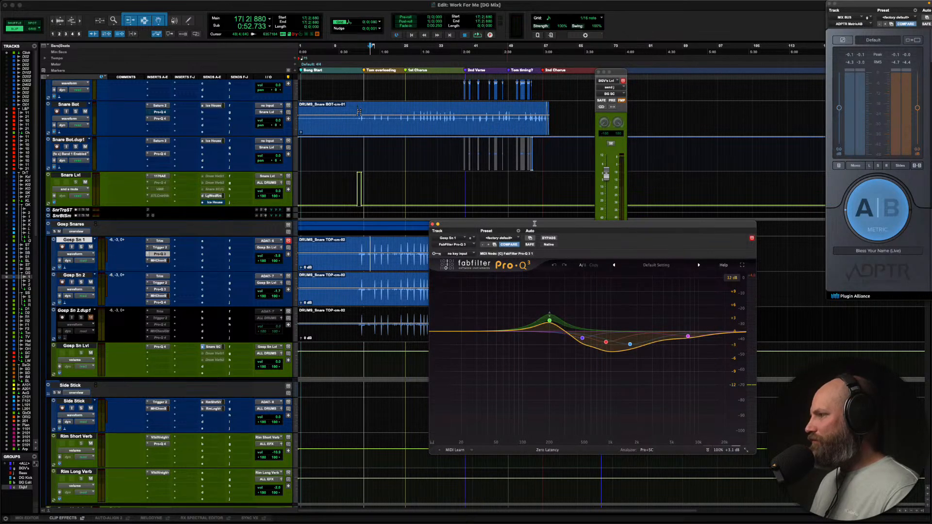
pyautogui.moveTo(543, 223)
pyautogui.mouseDown()
pyautogui.moveTo(417, 73)
pyautogui.moveTo(423, 77)
pyautogui.mouseUp()
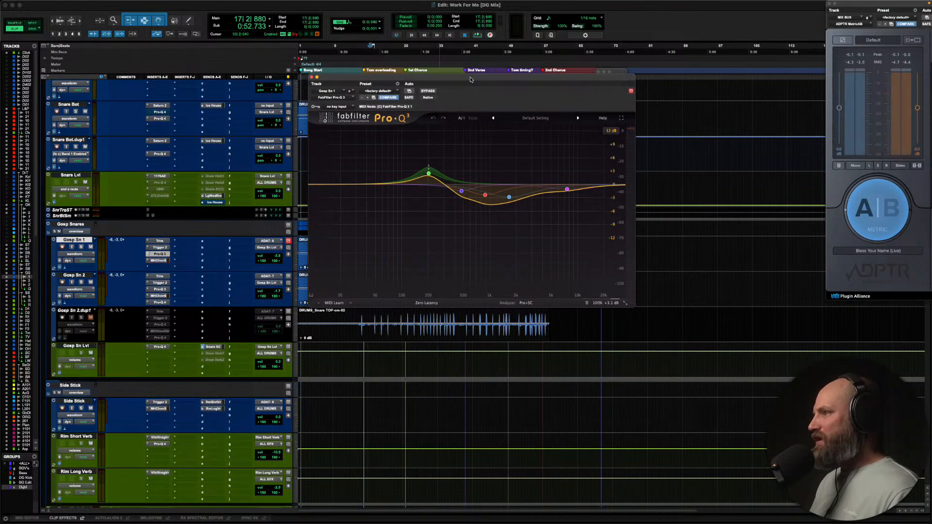
pyautogui.moveTo(470, 78); pyautogui.dragTo(469, 103)
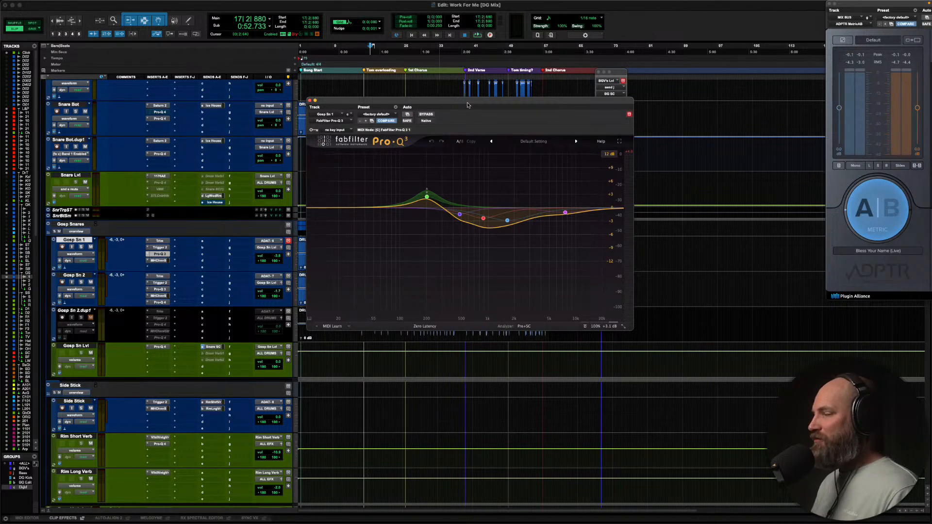
pyautogui.moveTo(467, 103)
pyautogui.mouseDown()
pyautogui.moveTo(469, 125)
pyautogui.moveTo(474, 102)
pyautogui.mouseUp()
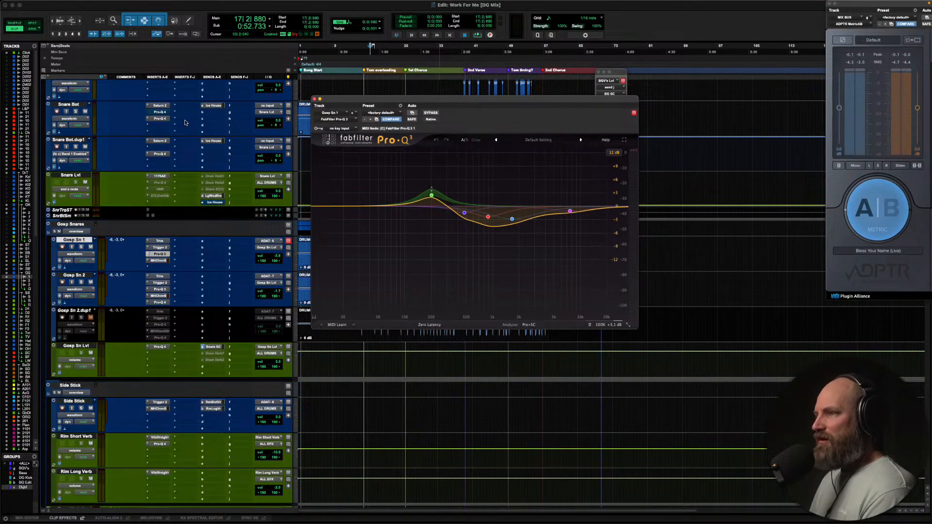
pyautogui.scroll(-3, 187, 122)
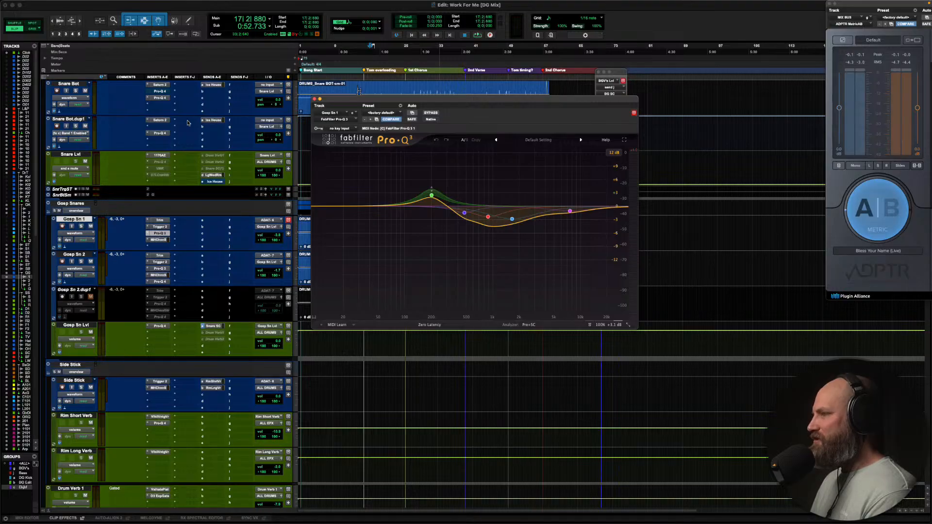
pyautogui.moveTo(457, 100); pyautogui.dragTo(456, 101)
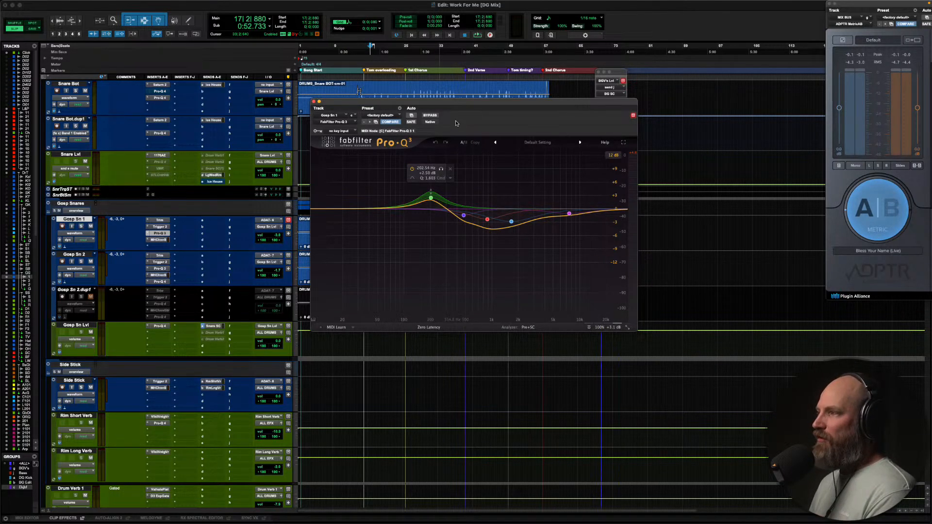
pyautogui.moveTo(455, 105); pyautogui.dragTo(446, 89)
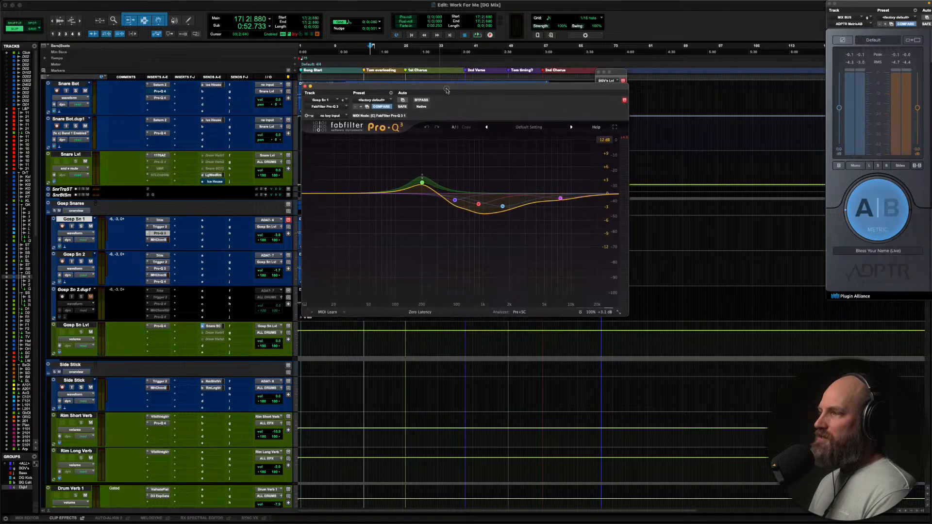
pyautogui.moveTo(423, 180)
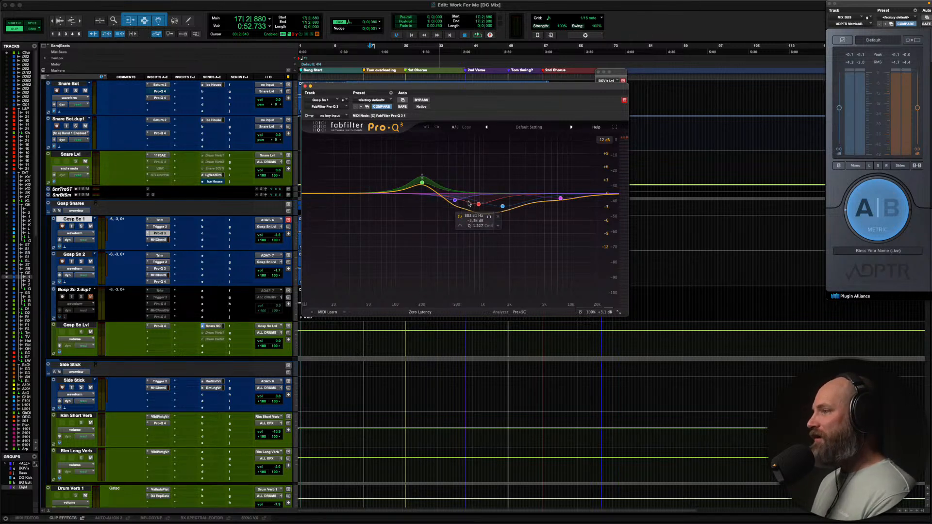
# Solo Gosp Sn 1 and compare its sound with the Pro-Q 3 bypassed and active, closing the EQ window at the end
pyautogui.click(81, 227)
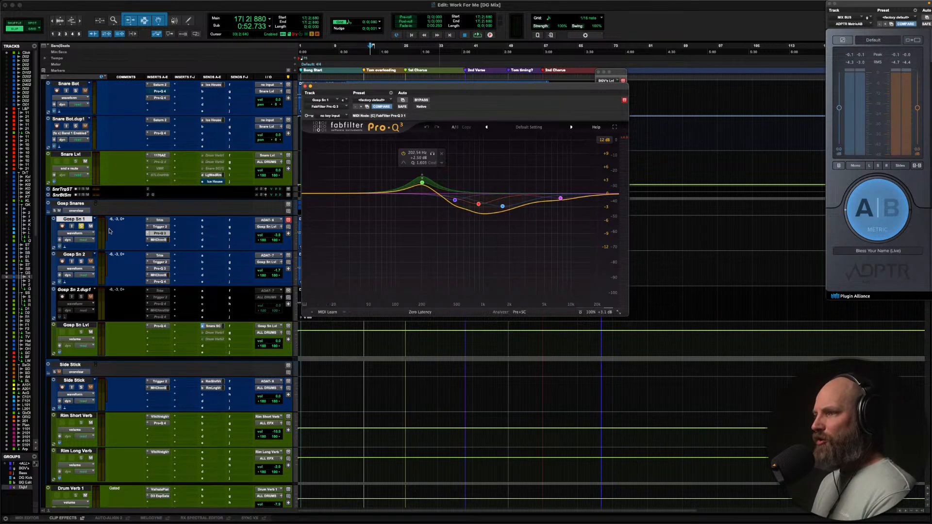
pyautogui.keyDown('super'); pyautogui.click(160, 233); pyautogui.keyUp('super')
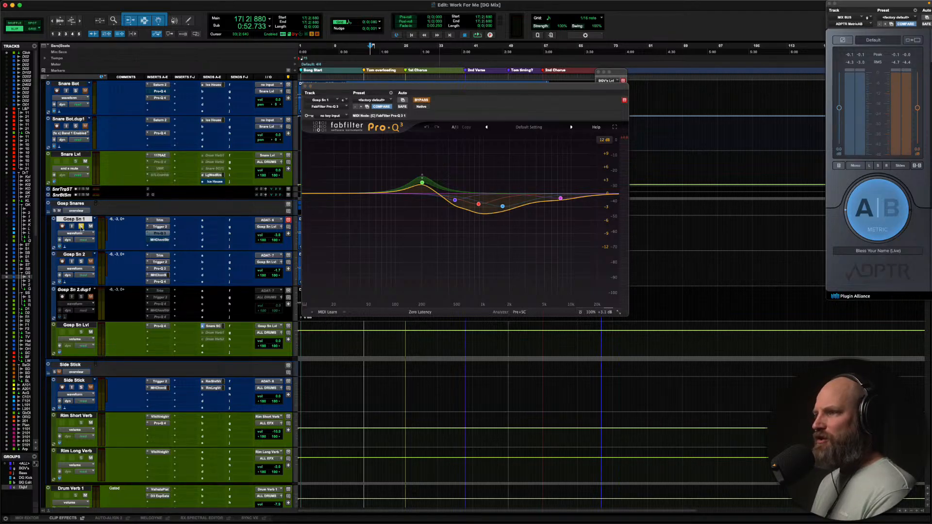
pyautogui.keyDown('super'); pyautogui.click(158, 233); pyautogui.keyUp('super')
pyautogui.scroll(5, 101, 166)
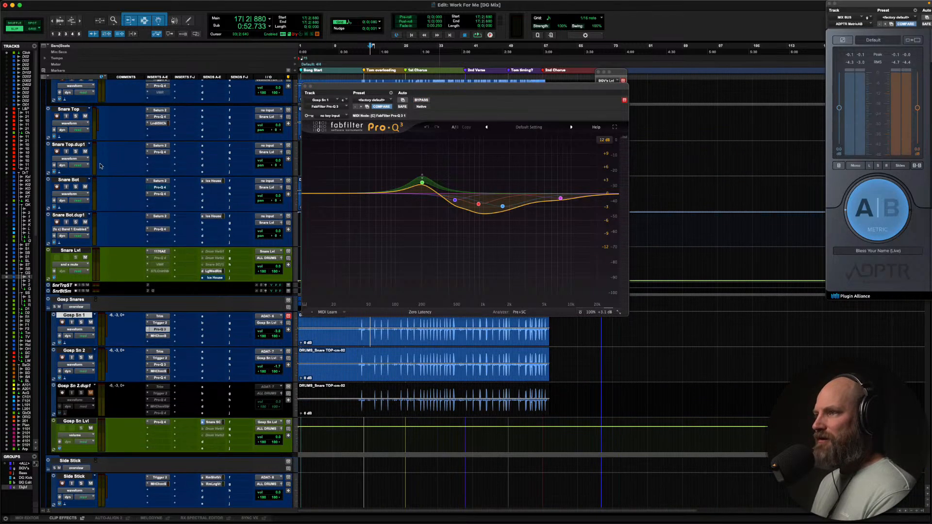
pyautogui.click(305, 86)
# Solo the Snare Top track and place the playback start at 28|4|880 in the 1st Chorus
pyautogui.scroll(3, 349, 234)
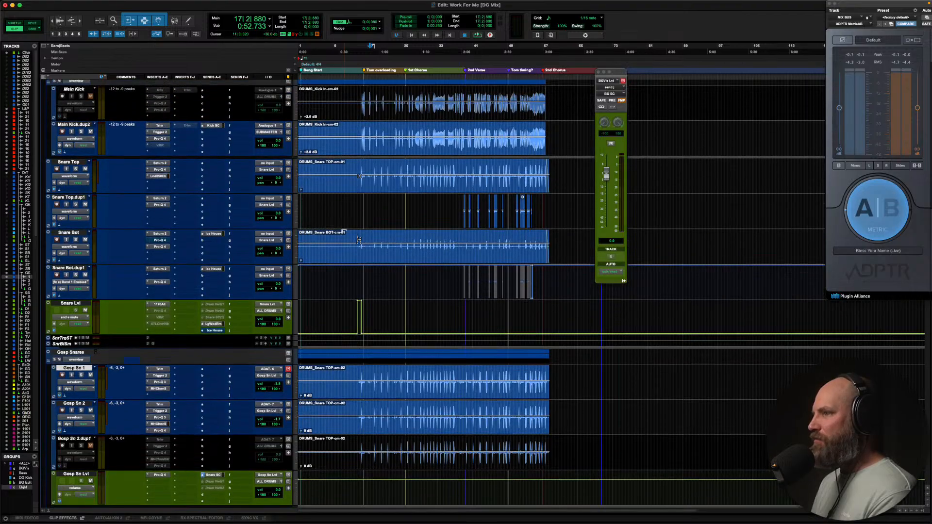
pyautogui.scroll(2, 344, 232)
pyautogui.click(73, 192)
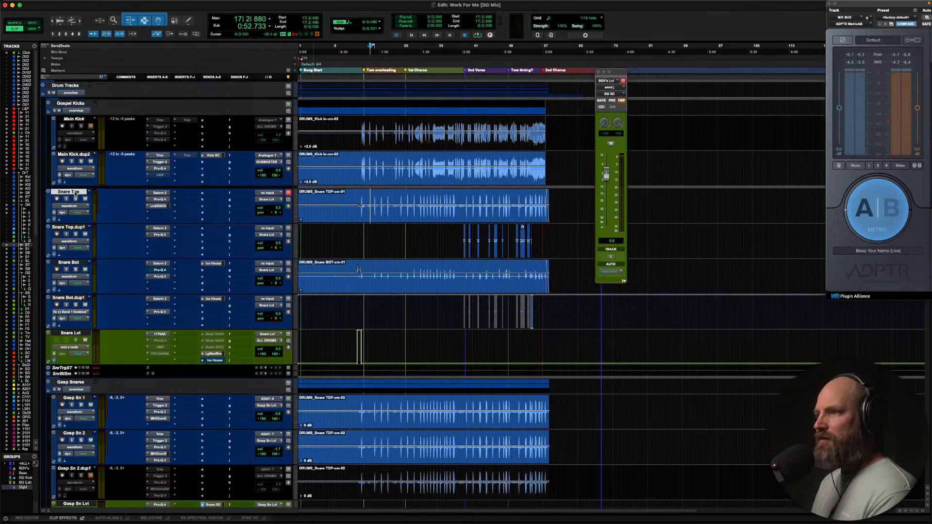
pyautogui.click(359, 198)
pyautogui.press('Tab')
pyautogui.press('t')
pyautogui.press('t')
pyautogui.hscroll(5, 360, 198)
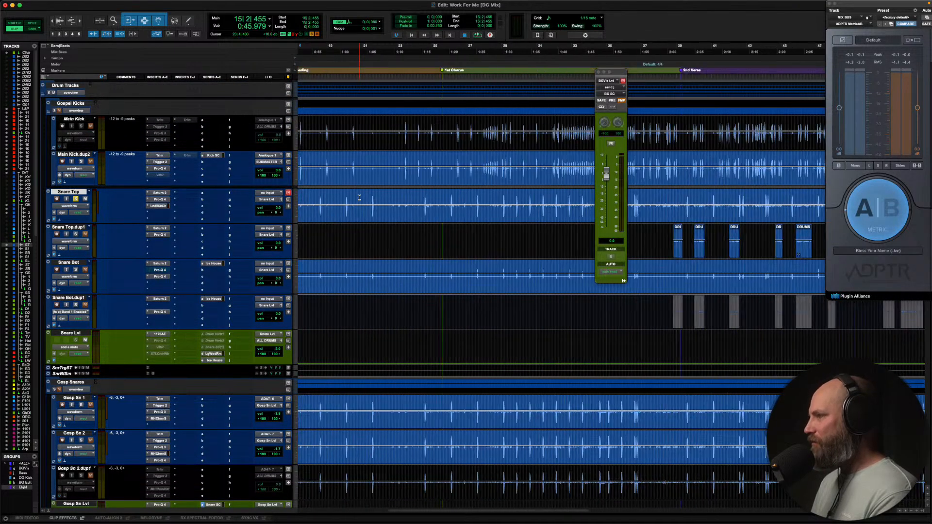
pyautogui.hscroll(4, 360, 198)
pyautogui.click(390, 198)
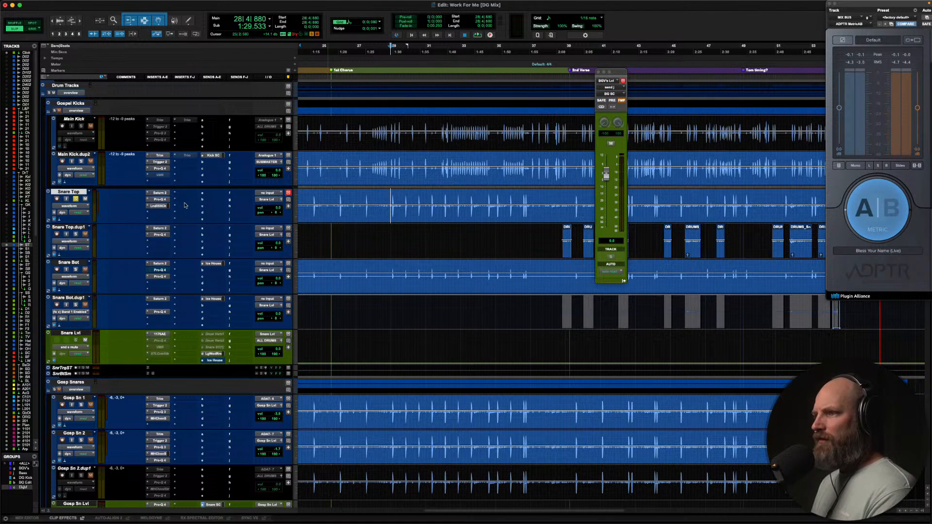
# Audition the soloed Snare Top with its processing active, then with its inserts and the Snare Lvl 1176AE and reverb sends bypassed
pyautogui.press('space')
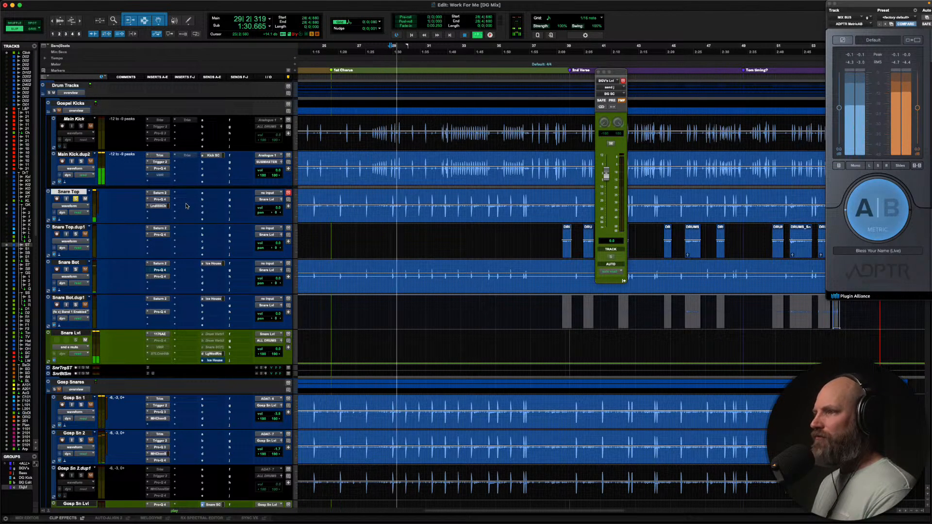
pyautogui.press('space')
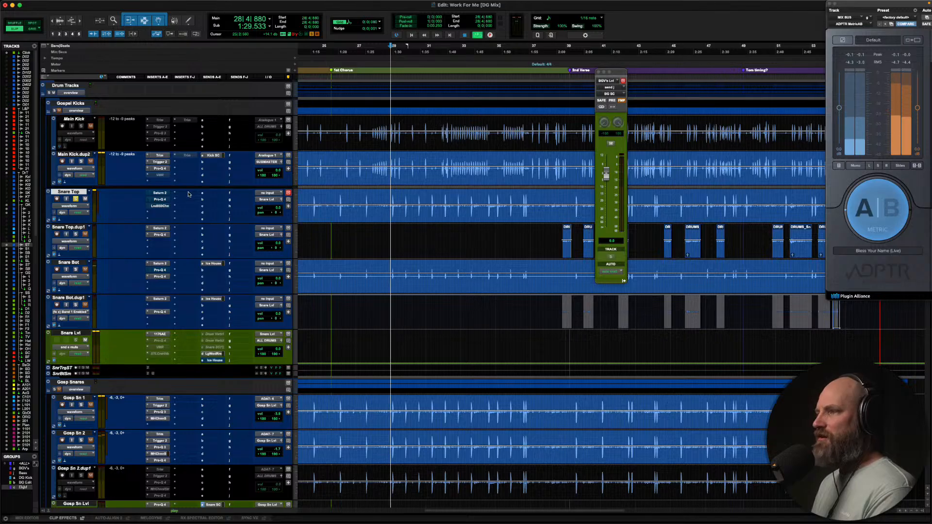
pyautogui.press('space')
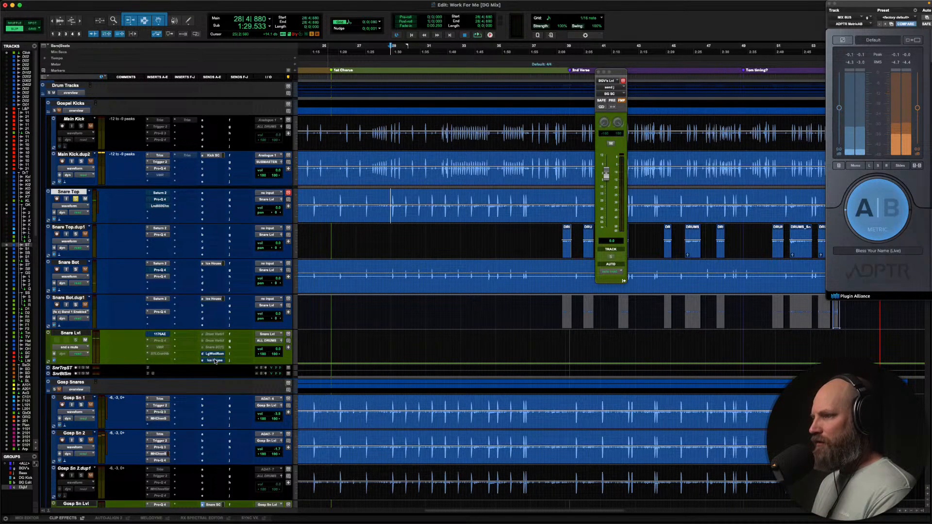
pyautogui.press('space')
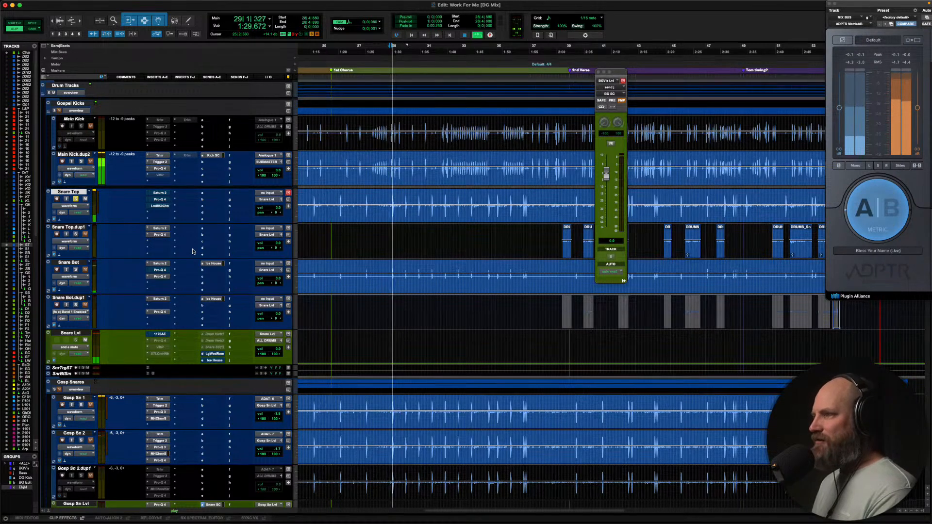
pyautogui.press('space')
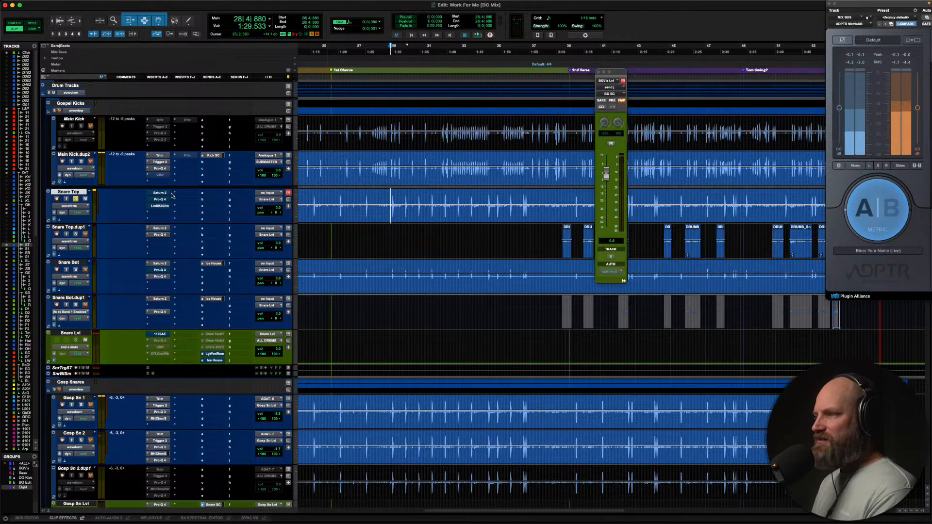
pyautogui.press('space')
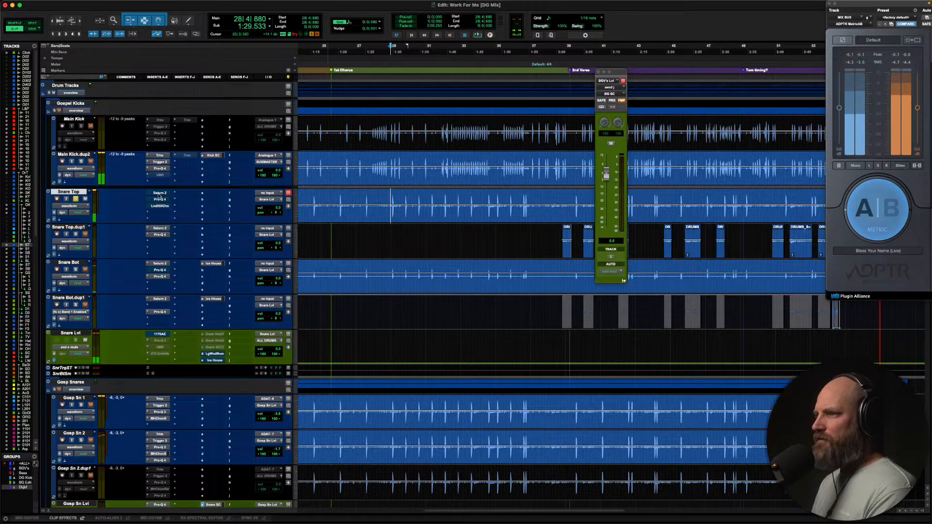
# Reactivate the Snare Top inserts and the Snare Lvl compressor and sends, and play the processed snare again
pyautogui.keyDown('super'); pyautogui.click(158, 335); pyautogui.keyUp('super')
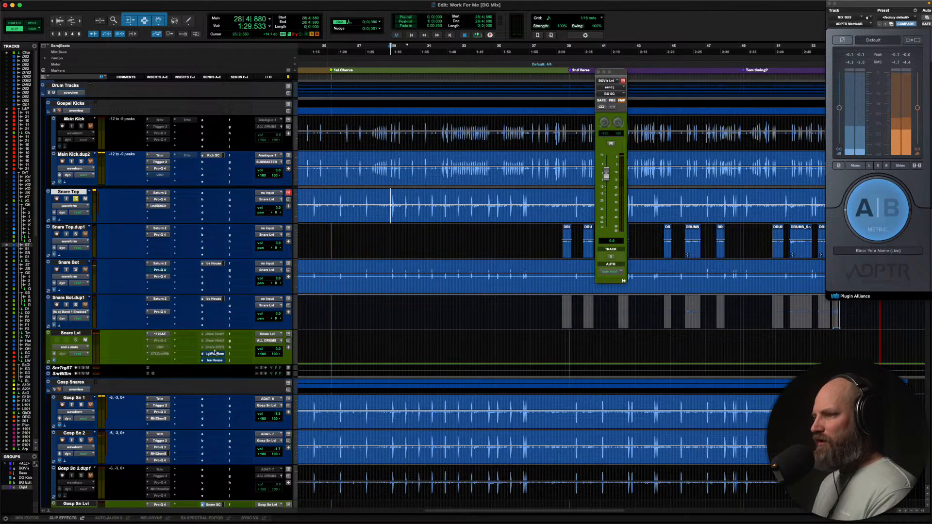
pyautogui.press('space')
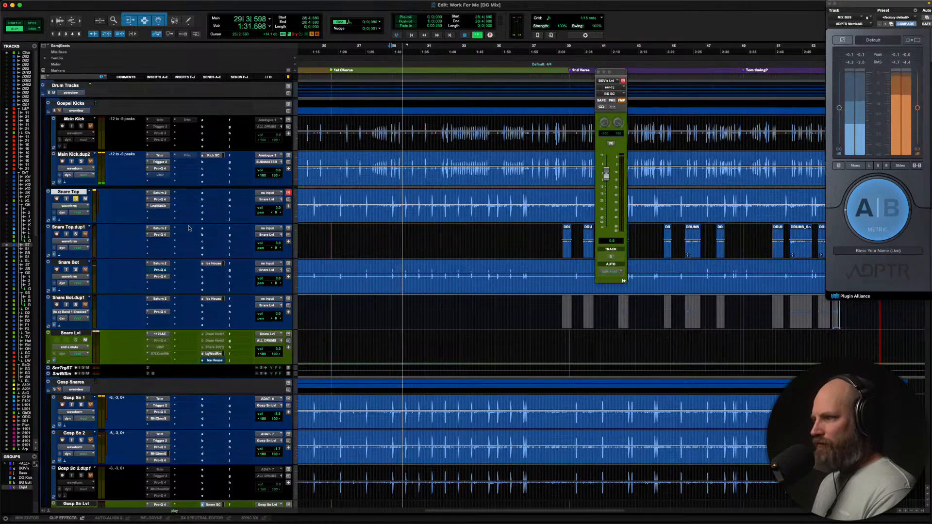
pyautogui.press('space')
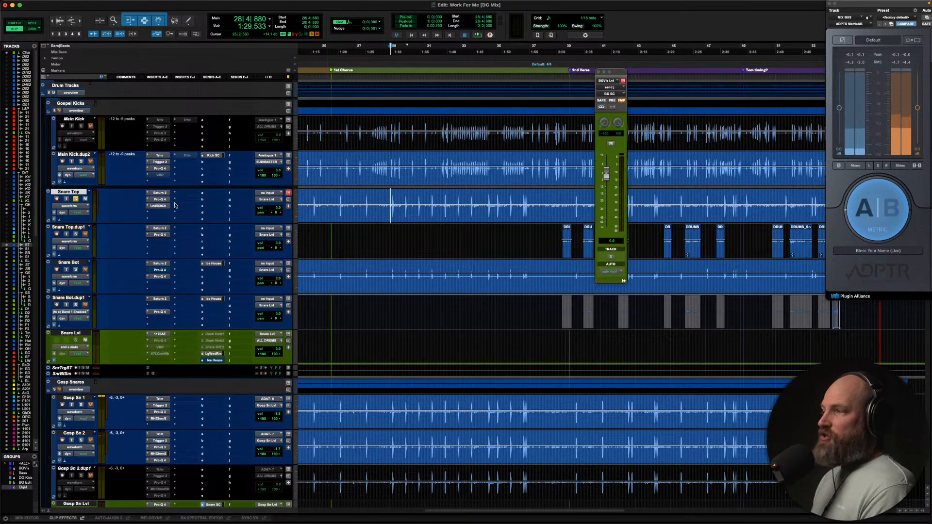
# Place the edit cursor at 38|4|190, at the first Snare Top.dup1 clip before the 2nd Verse, and review the duplicated clips
pyautogui.hscroll(5, 325, 214)
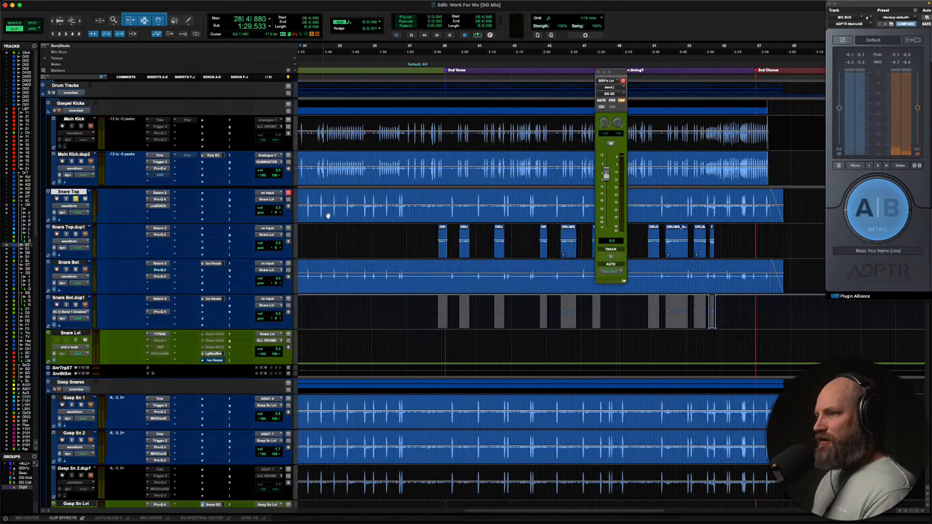
pyautogui.hscroll(6, 301, 223)
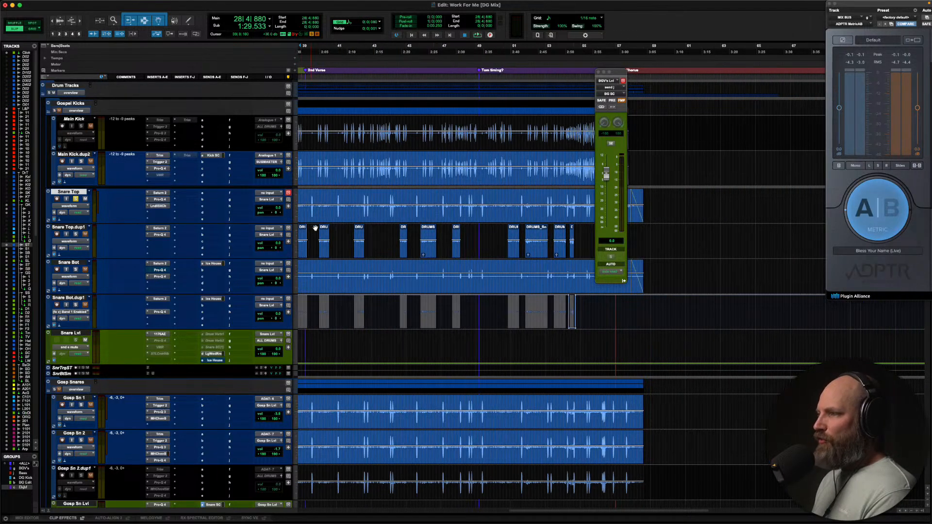
pyautogui.hscroll(-2, 315, 228)
pyautogui.click(316, 231)
pyautogui.hscroll(2, 316, 234)
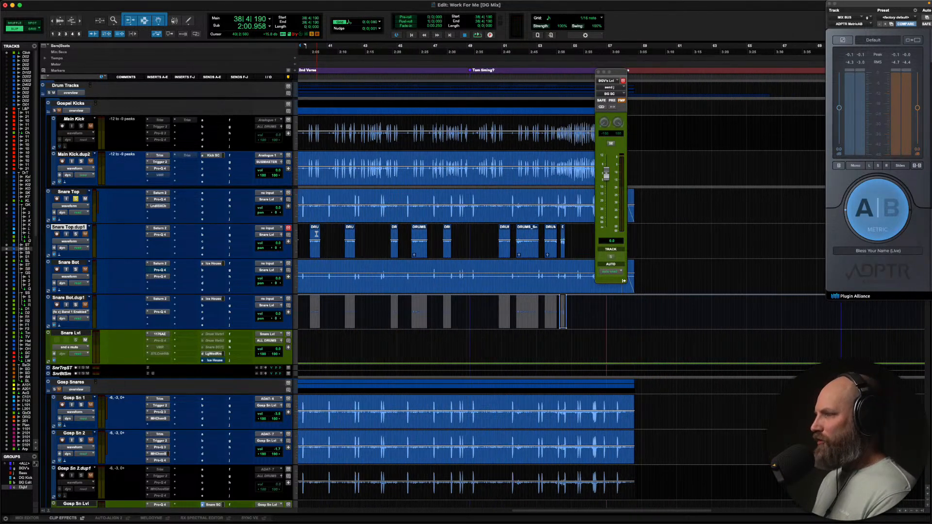
pyautogui.hscroll(-2, 316, 233)
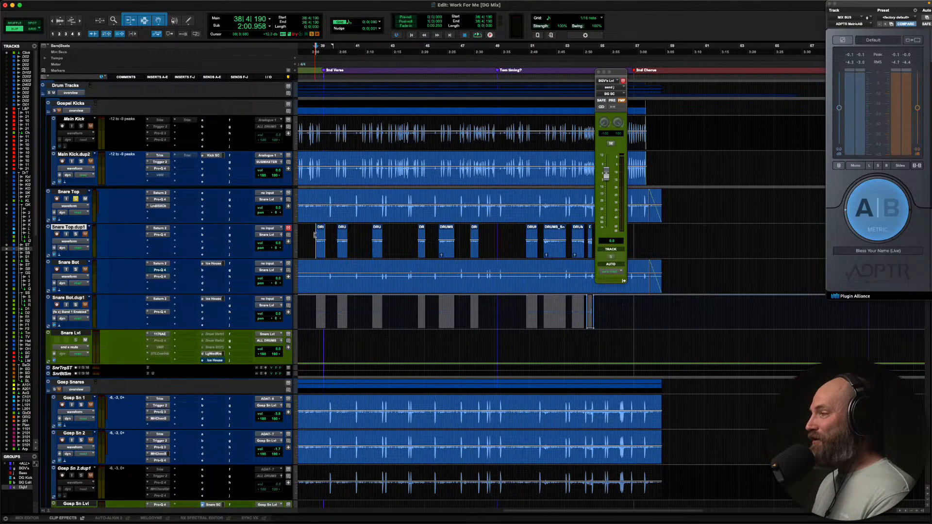
pyautogui.hscroll(-1, 314, 236)
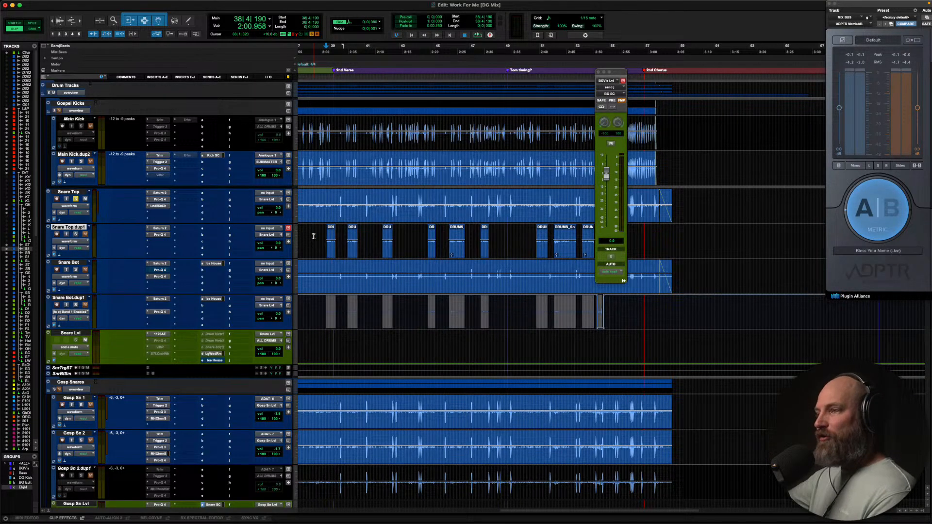
# Inspect the Pro-Q 4 curve on Snare Top.dup1 and close its window
pyautogui.click(161, 235)
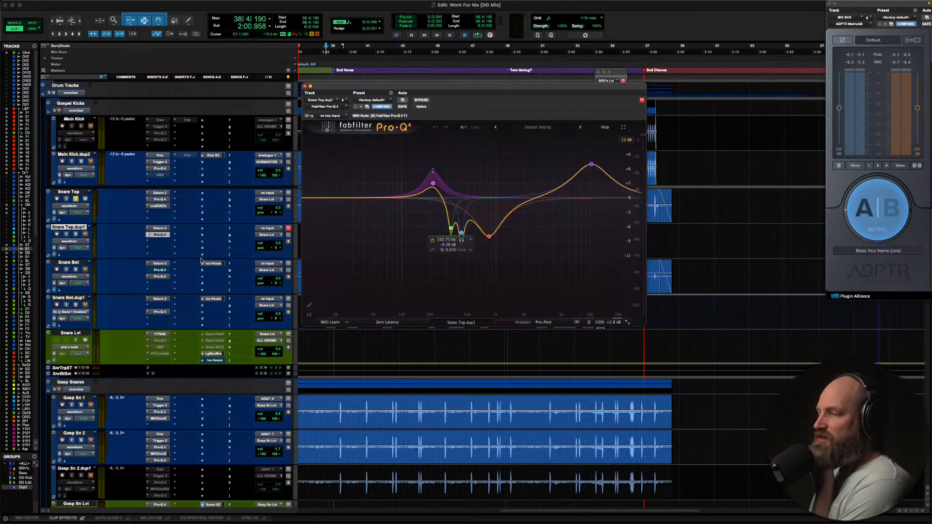
pyautogui.click(161, 234)
pyautogui.hscroll(-4, 174, 210)
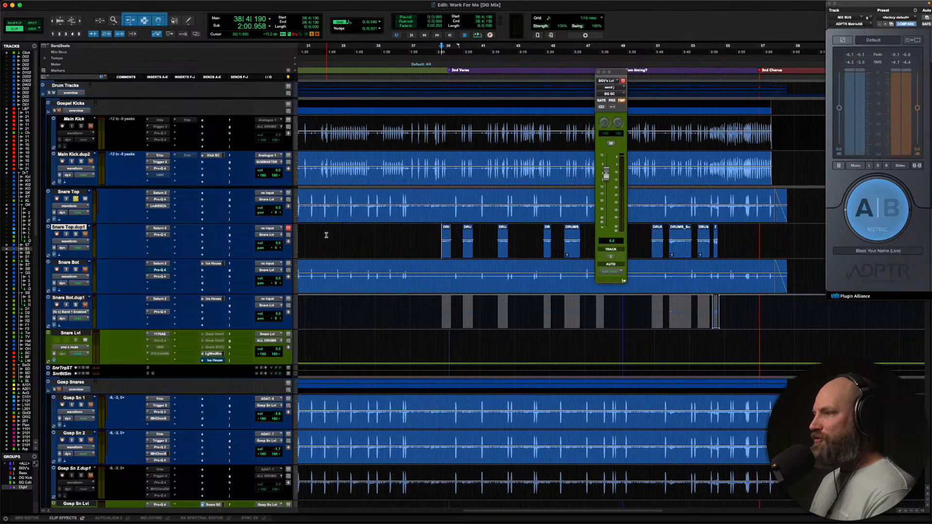
# Open Saturn 2 on Snare Top, move its window clear of the inserts and inspect the Warm Tape settings of both bands
pyautogui.click(160, 194)
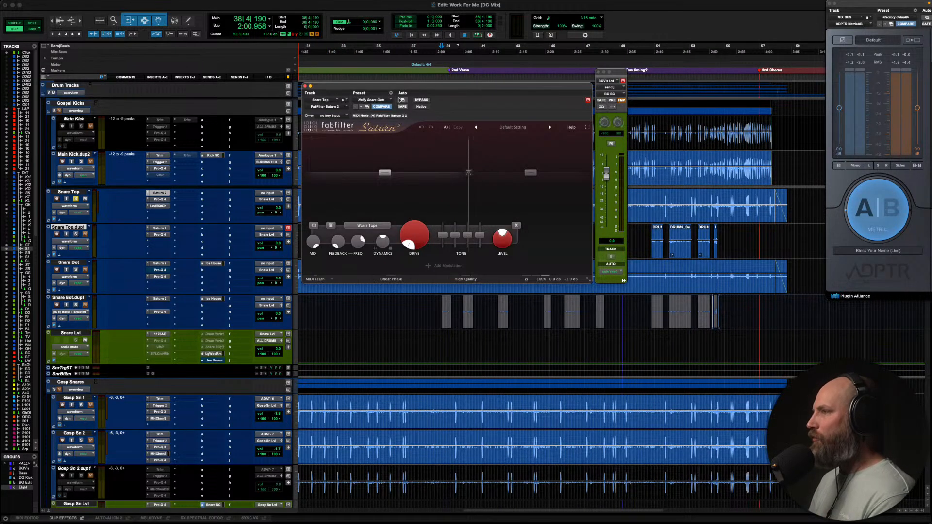
pyautogui.moveTo(399, 87); pyautogui.dragTo(452, 98)
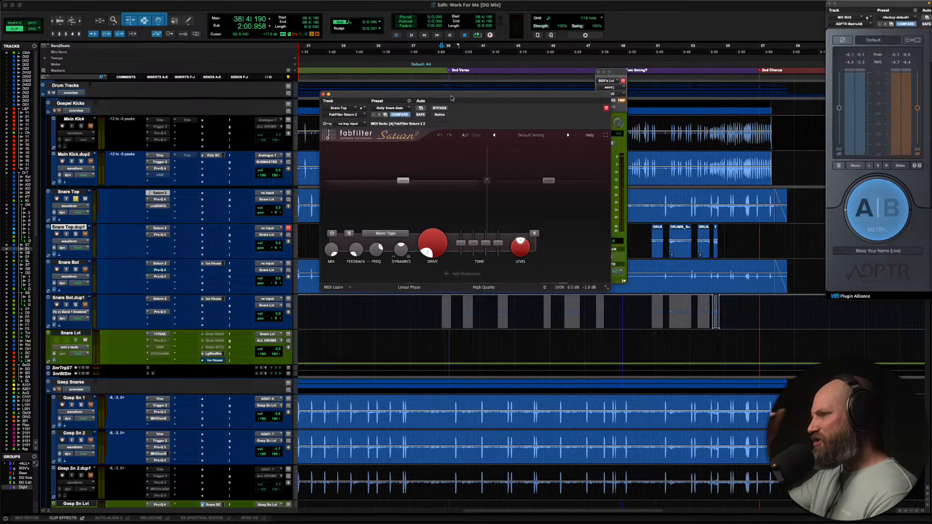
pyautogui.moveTo(450, 95); pyautogui.dragTo(449, 92)
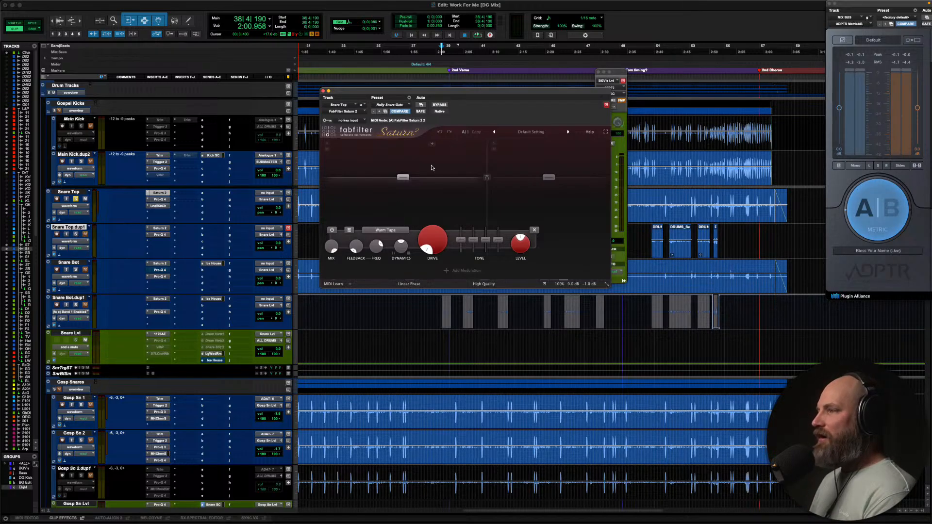
pyautogui.moveTo(401, 249)
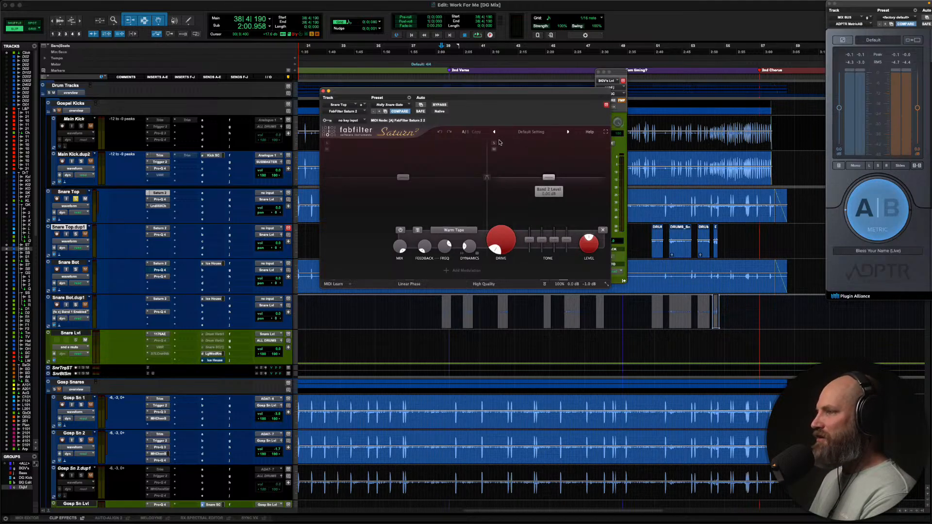
# Bypass Saturn 2, the other Snare Top inserts and the Snare Lvl compressor and sends, and play from 38|4|190
pyautogui.click(441, 107)
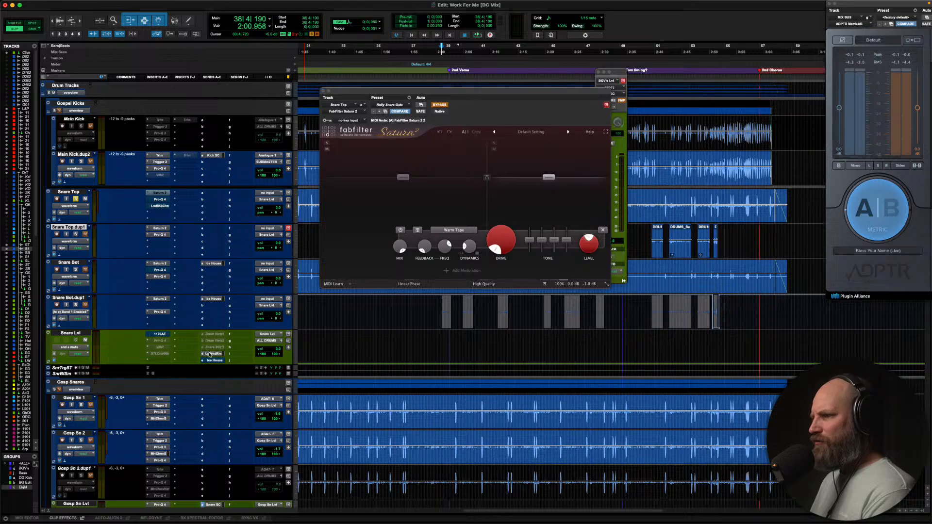
pyautogui.press('space')
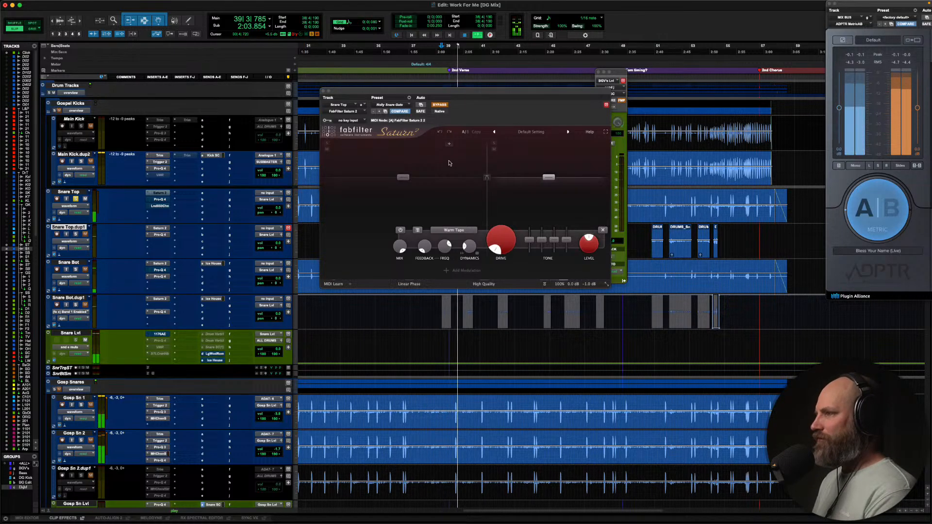
pyautogui.press('space')
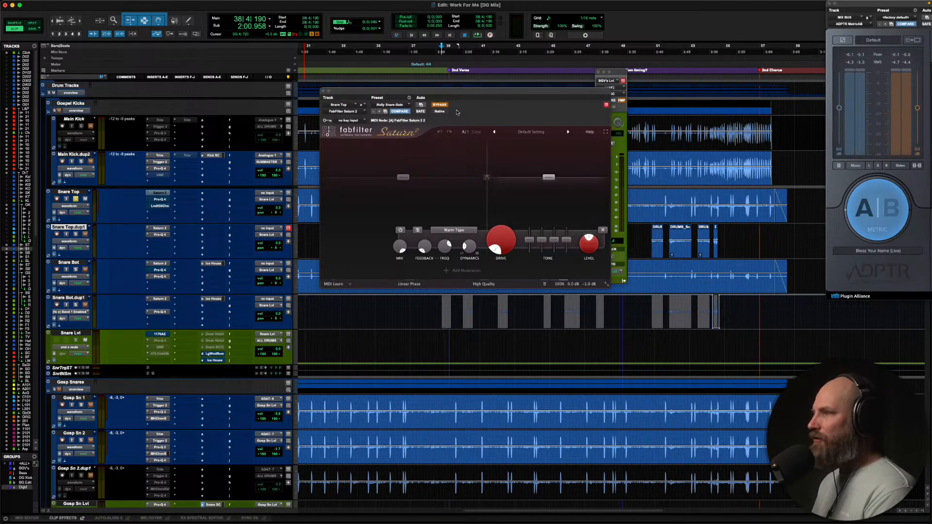
# Move the Saturn 2 window below the snare tracks and play the bypassed snare from 29|2|640 in the 1st Chorus
pyautogui.moveTo(453, 92); pyautogui.dragTo(468, 310)
pyautogui.hscroll(-5, 465, 193)
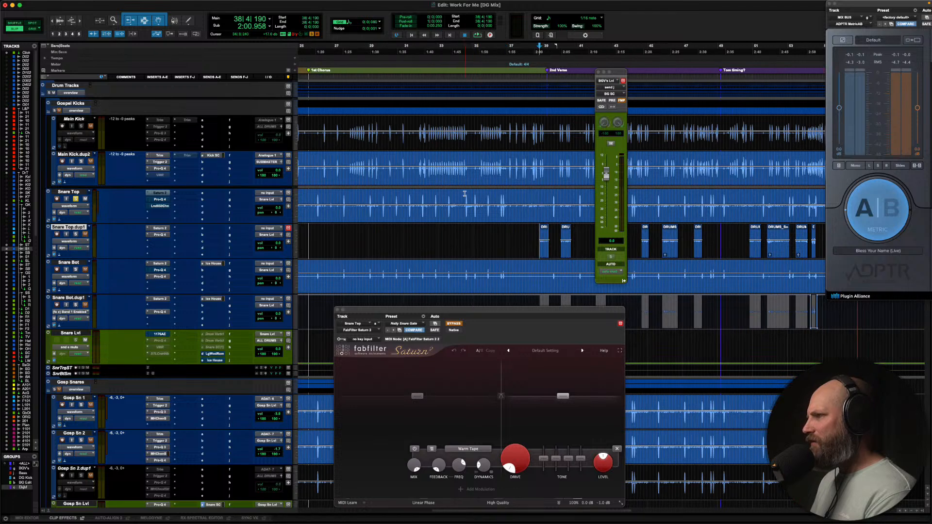
pyautogui.click(376, 162)
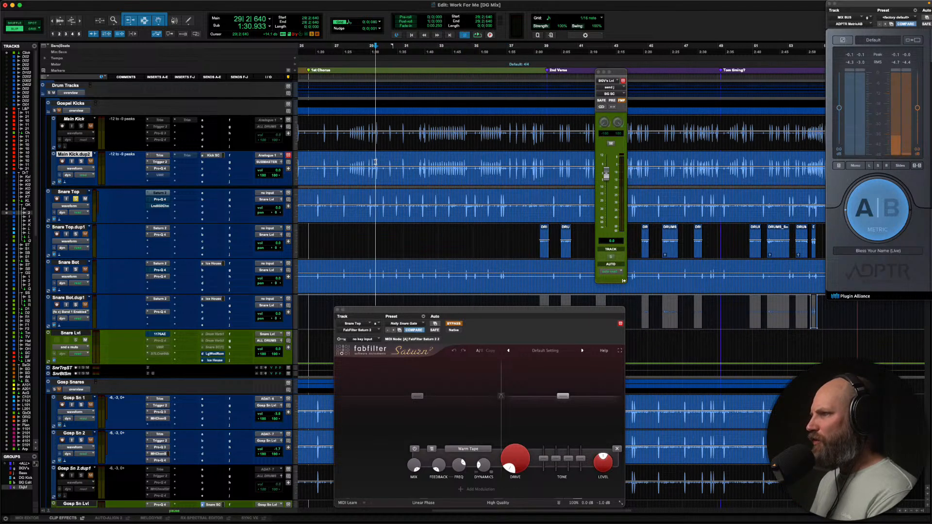
pyautogui.press('space')
pyautogui.press('super+bracketright')
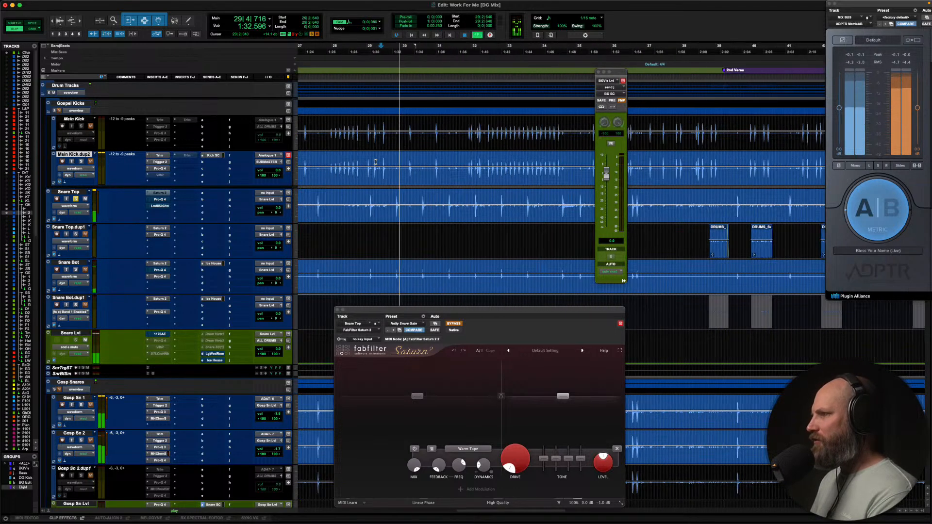
pyautogui.press('super+bracketright')
pyautogui.press('super+bracketright')
pyautogui.hscroll(4, 375, 165)
pyautogui.press('space')
# Place the playback start at 29|4|060 before a Snare Top hit and compare the snare with Saturn 2 active and bypassed
pyautogui.click(355, 195)
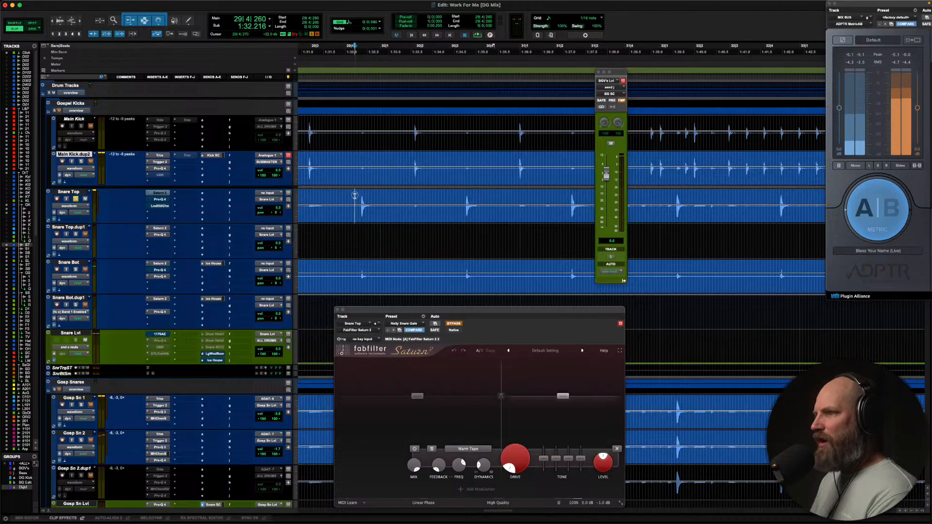
pyautogui.press('space')
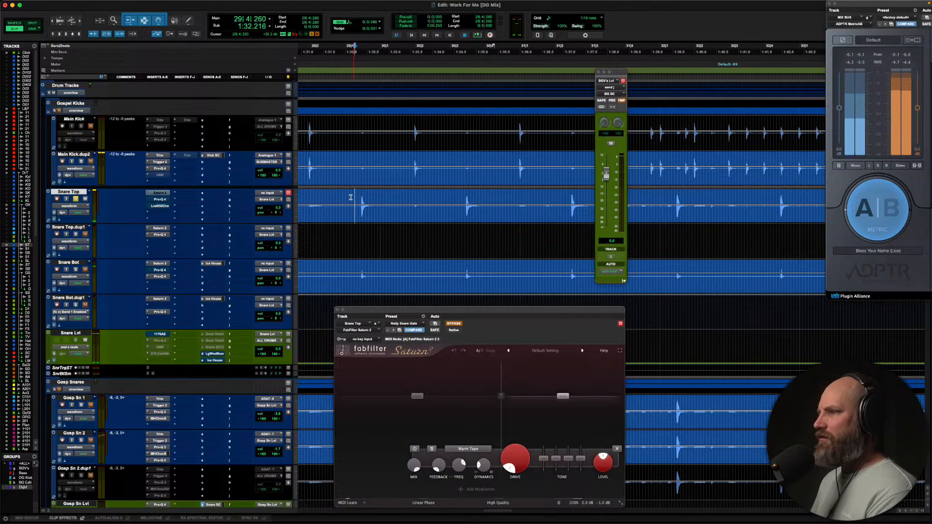
pyautogui.click(348, 198)
pyautogui.keyDown('super'); pyautogui.click(163, 194); pyautogui.keyUp('super')
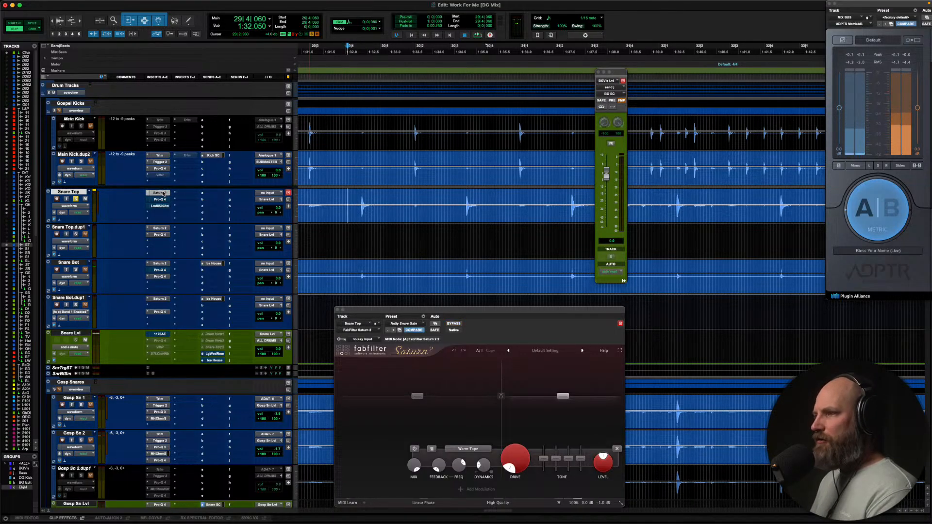
pyautogui.press('space')
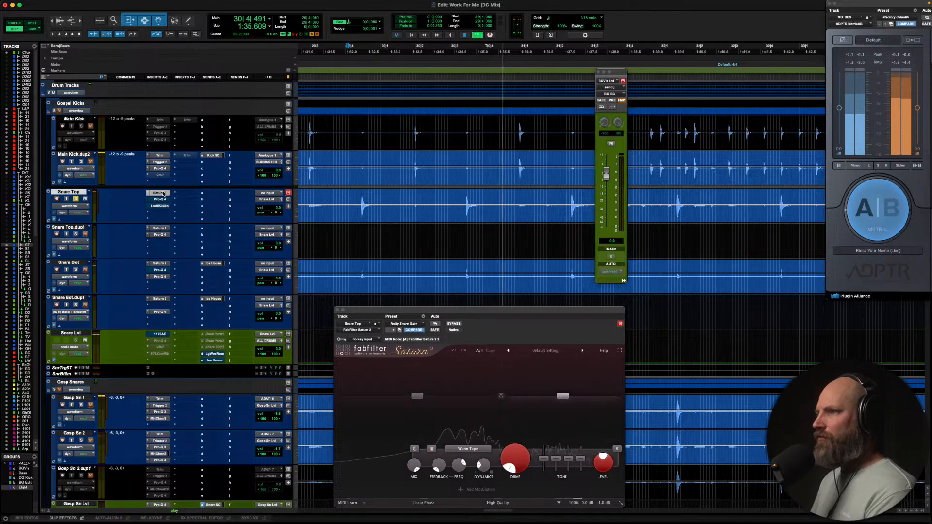
pyautogui.keyDown('super'); pyautogui.click(164, 194); pyautogui.keyUp('super')
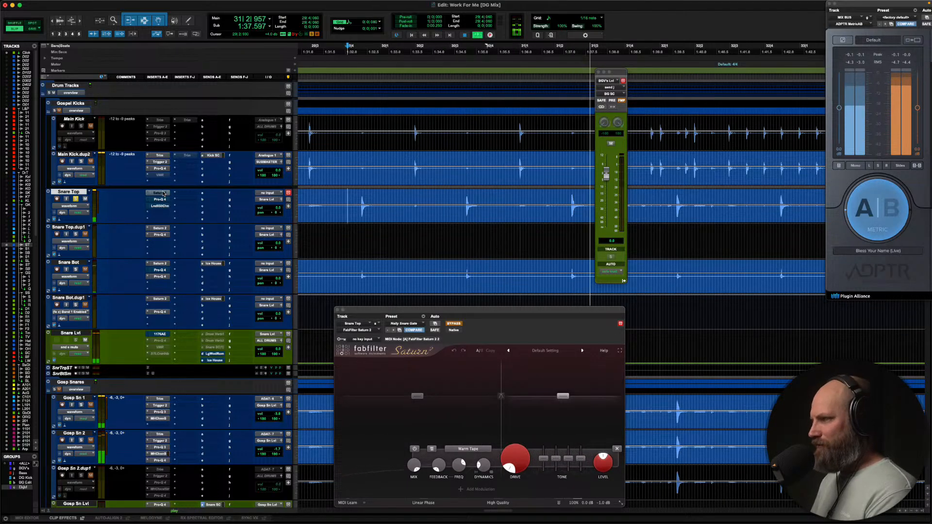
pyautogui.press('space')
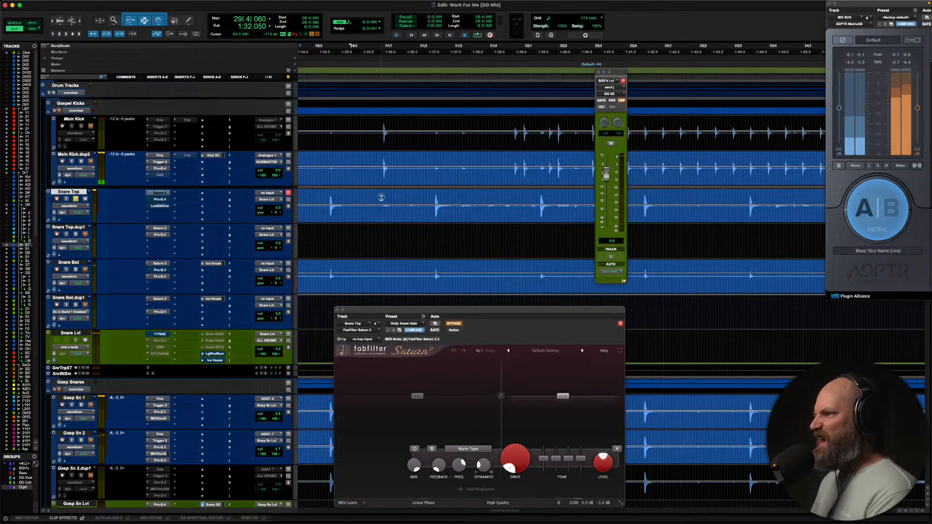
# Select the Snare Top section from 30|4|890 around one snare hit and play it while switching Saturn 2 from bypassed to active
pyautogui.moveTo(381, 198); pyautogui.dragTo(541, 204)
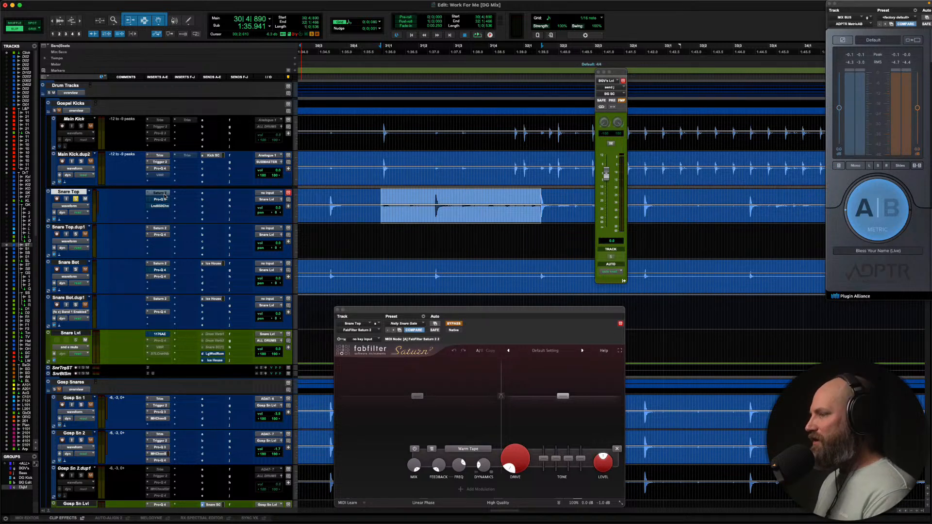
pyautogui.press('space')
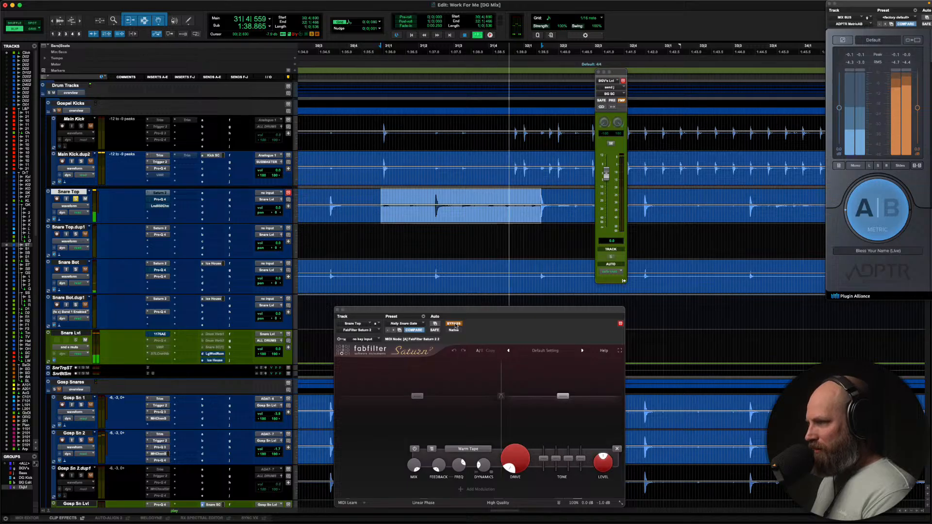
pyautogui.click(454, 324)
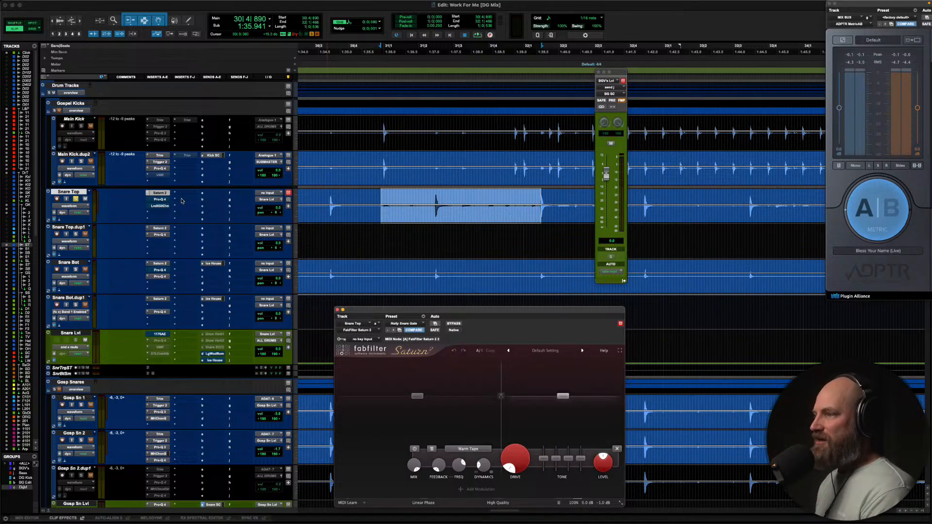
# Open Snare Top's Pro-Q 4, move its window up over the tracks, and compare the snare with the EQ active and bypassed
pyautogui.click(159, 200)
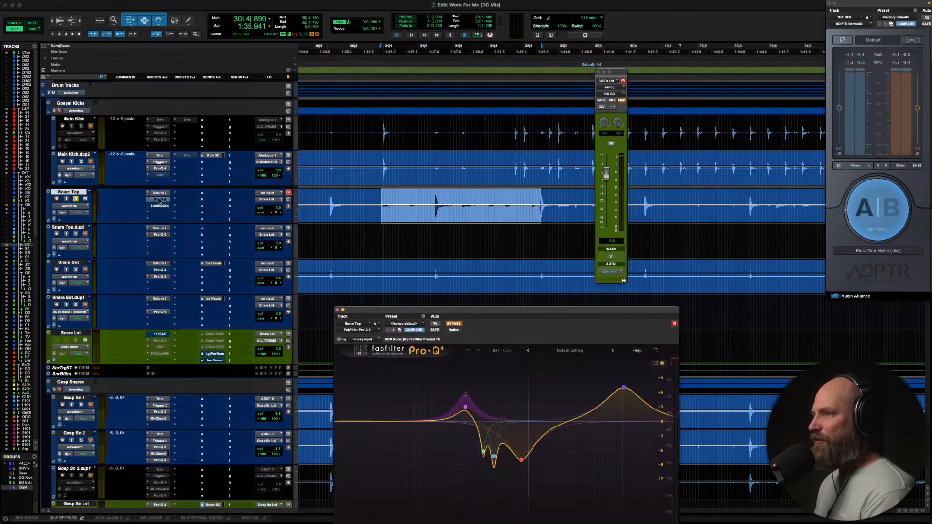
pyautogui.moveTo(464, 313); pyautogui.dragTo(443, 120)
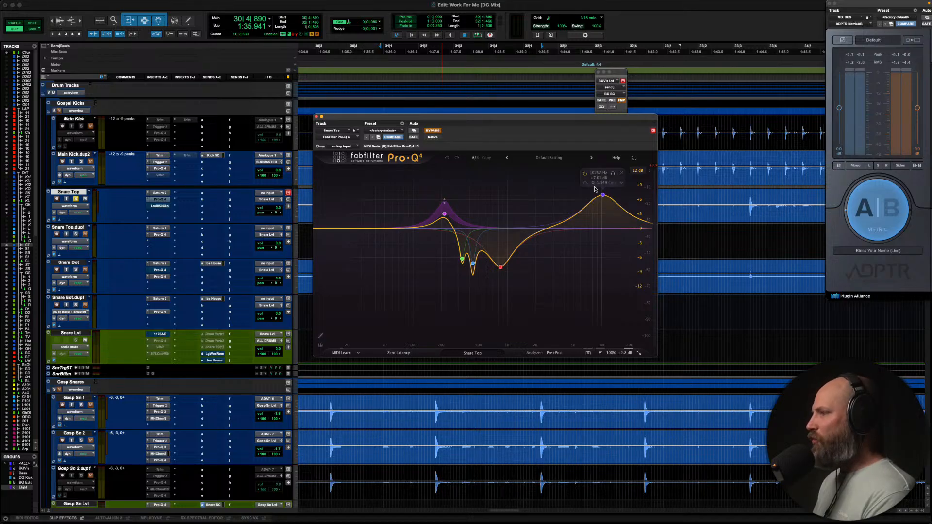
pyautogui.click(438, 134)
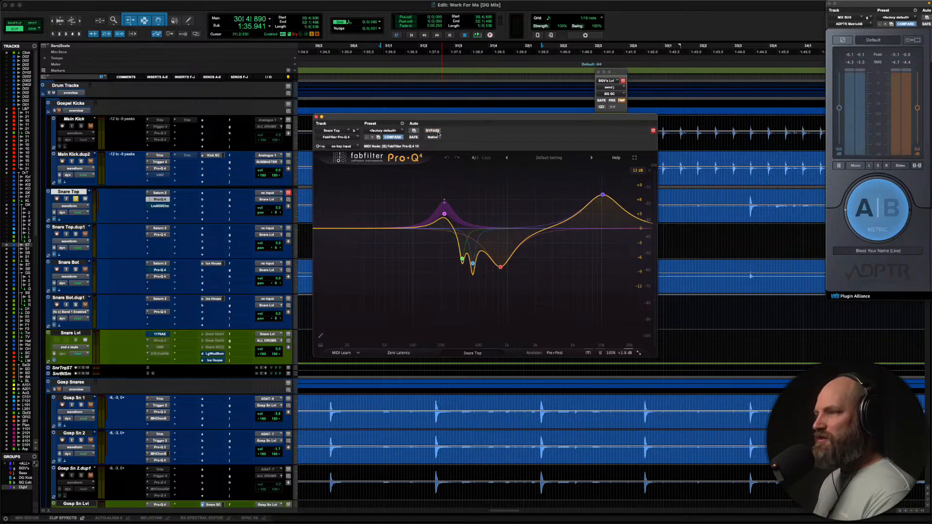
pyautogui.press('space')
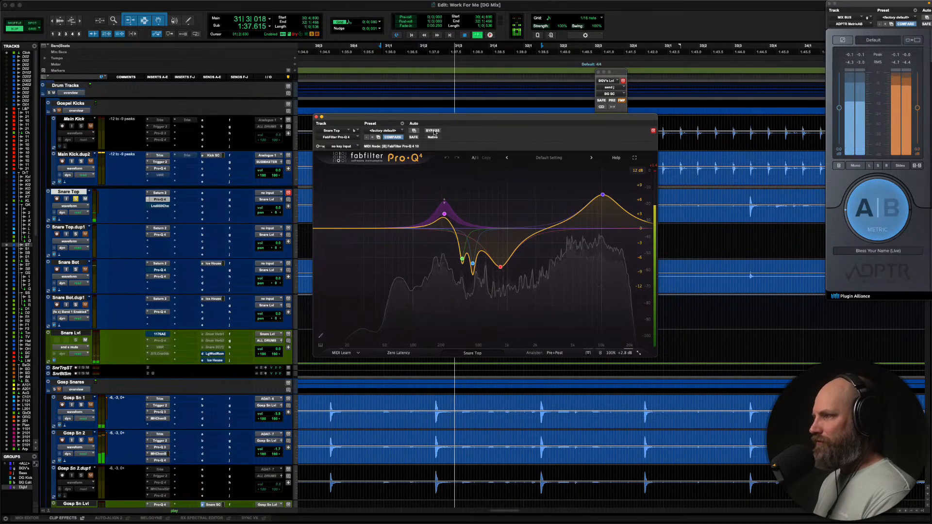
pyautogui.click(433, 131)
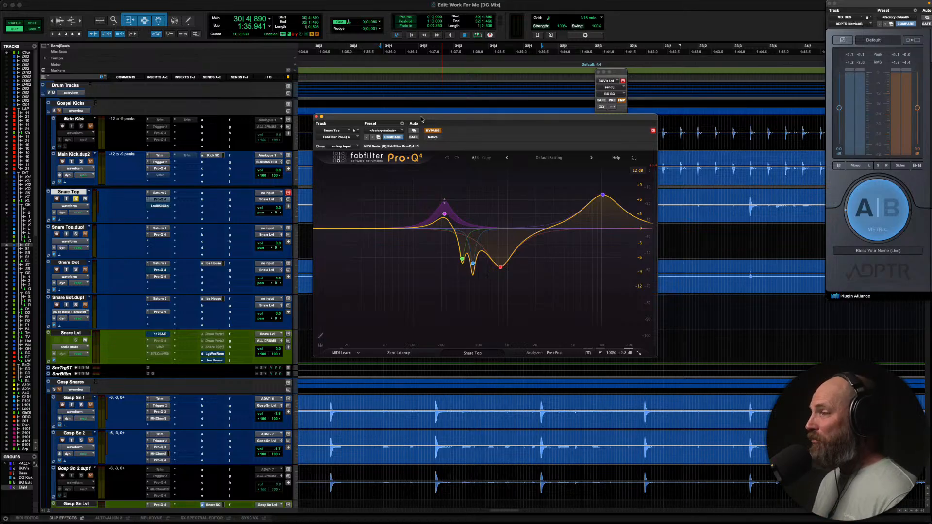
# Inspect the Pro-Q 4 bands on Snare Top, switch the EQ back on, and look at the bypassed Lindell 50 Channel
pyautogui.moveTo(428, 119); pyautogui.dragTo(422, 82)
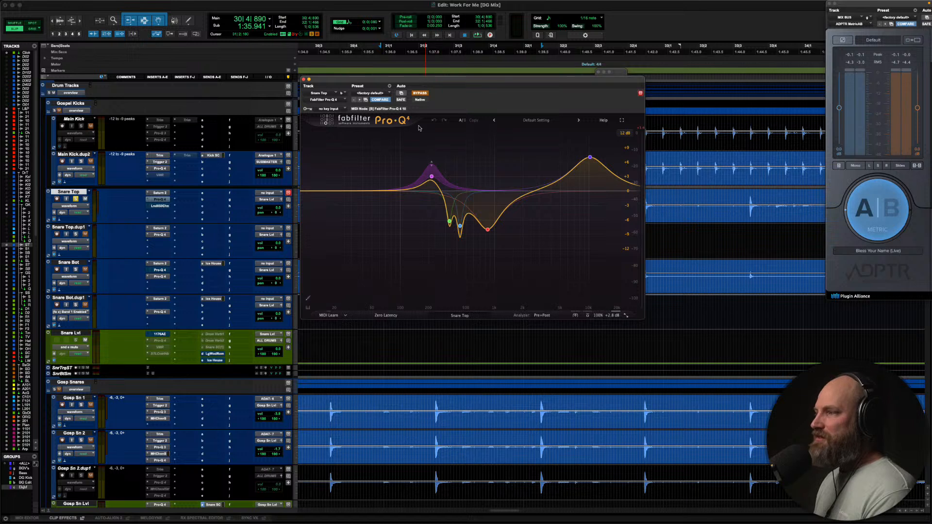
pyautogui.moveTo(431, 177)
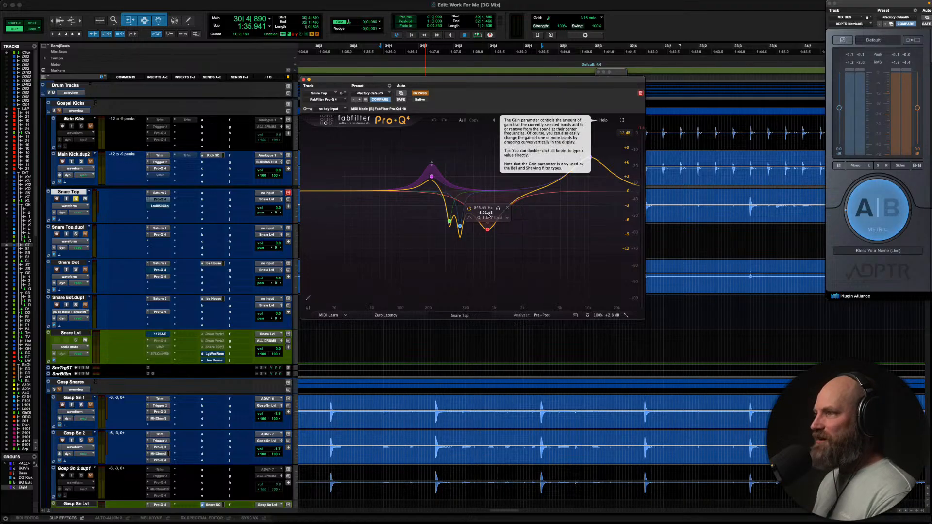
pyautogui.click(303, 79)
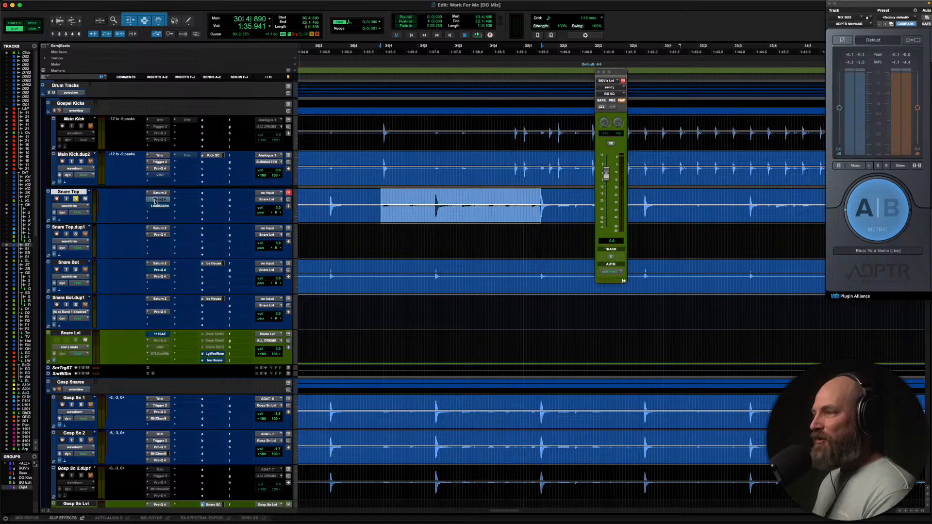
pyautogui.click(156, 200)
pyautogui.moveTo(439, 87); pyautogui.dragTo(452, 116)
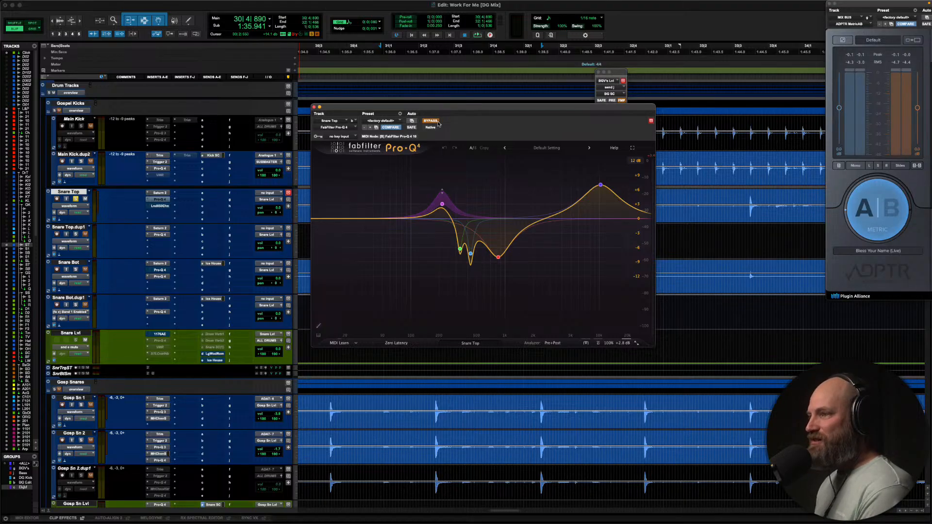
pyautogui.click(158, 207)
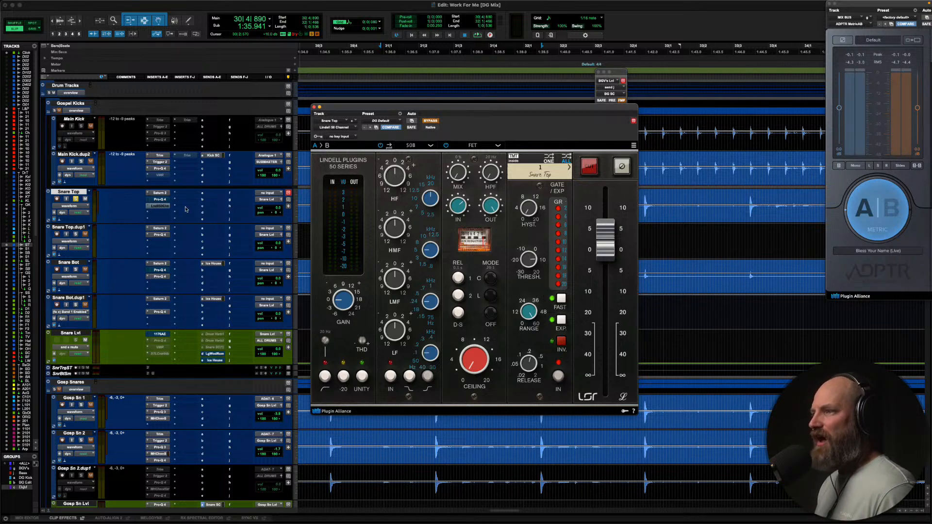
pyautogui.click(160, 199)
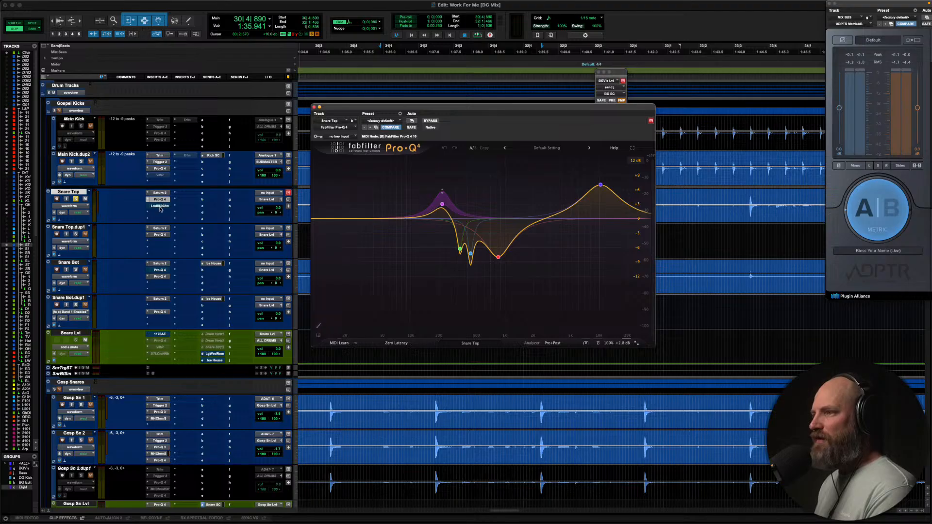
# Play Snare Top with the Lindell 50 Channel active and bypassed, leave it active, and close its window
pyautogui.click(160, 207)
pyautogui.click(430, 121)
pyautogui.press('space')
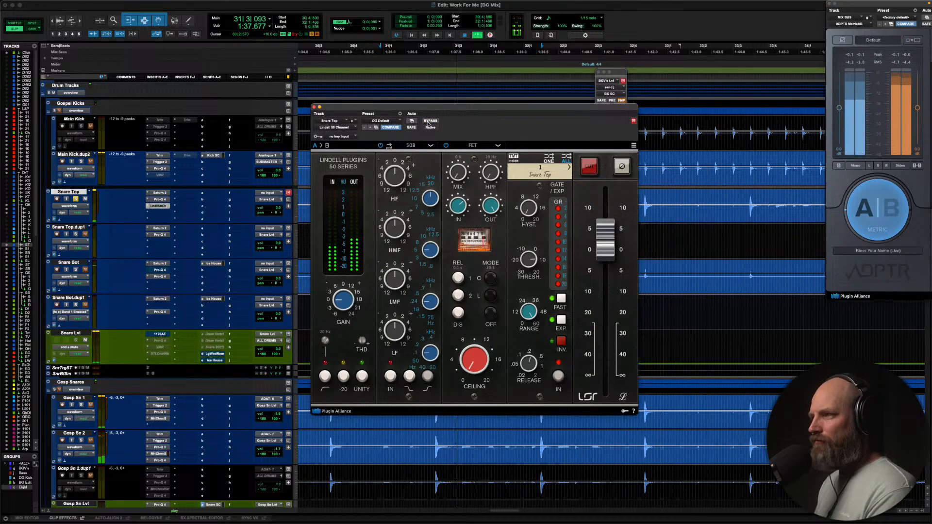
pyautogui.click(430, 121)
pyautogui.press('space')
pyautogui.press('space')
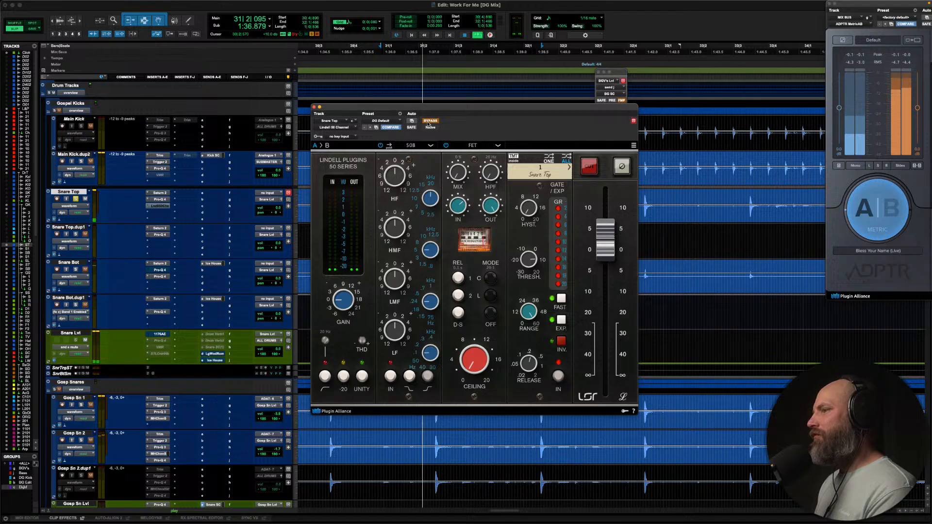
pyautogui.press('space')
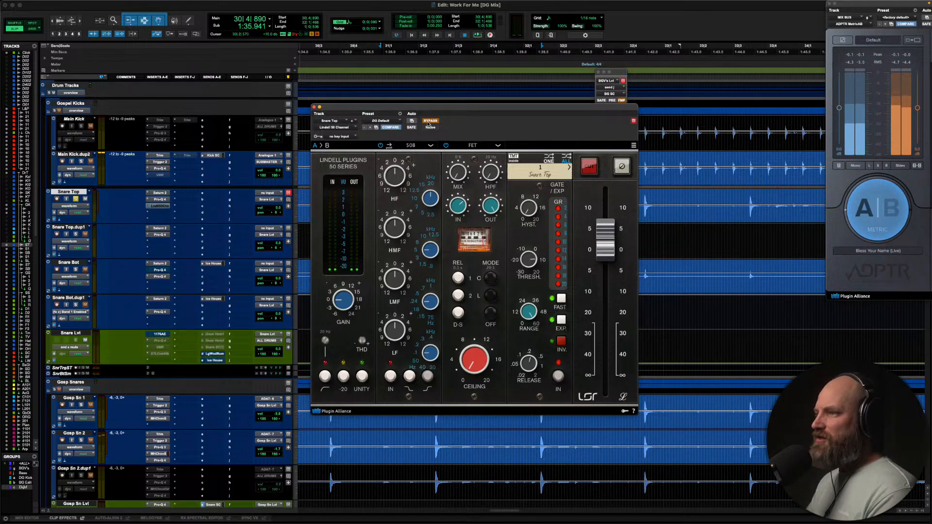
pyautogui.click(430, 120)
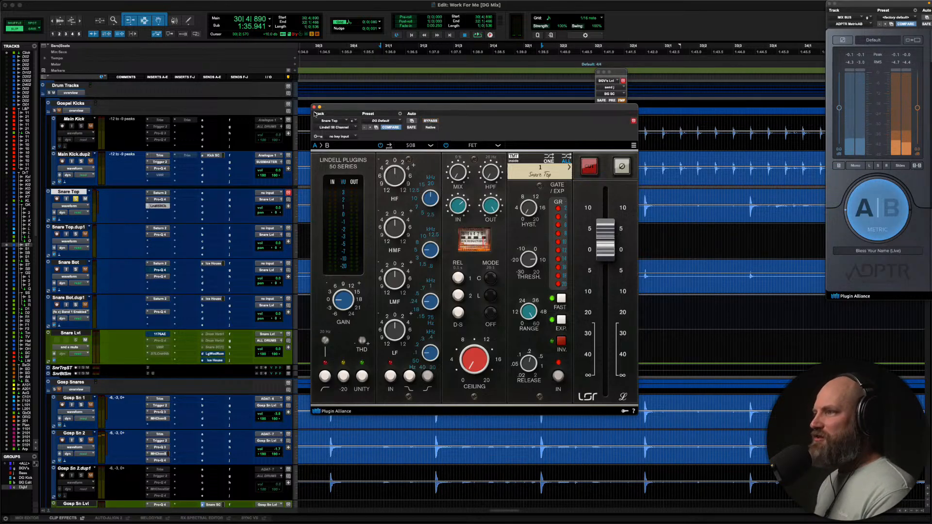
pyautogui.click(158, 206)
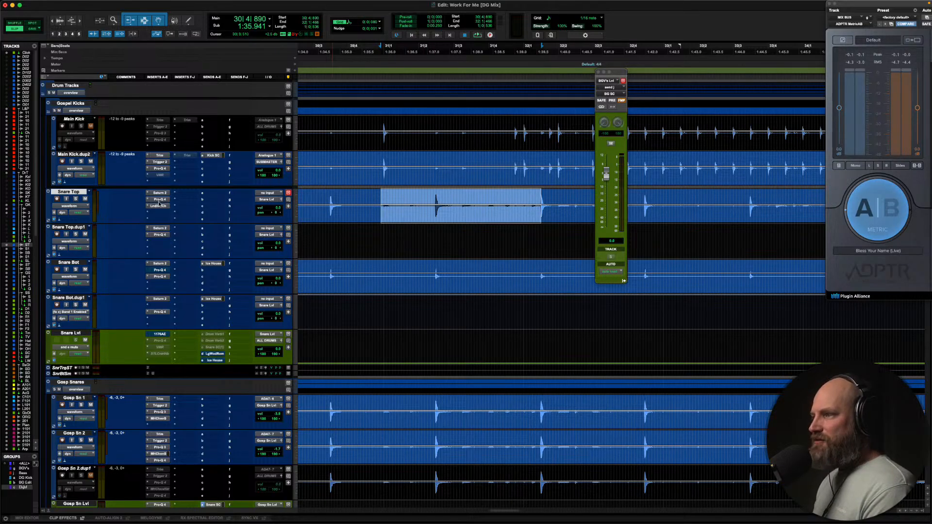
# Solo the Snare Bot track, look at its Saturn 2 and first Pro-Q 4 inserts, and close the EQ window
pyautogui.press('r')
pyautogui.hscroll(3, 305, 201)
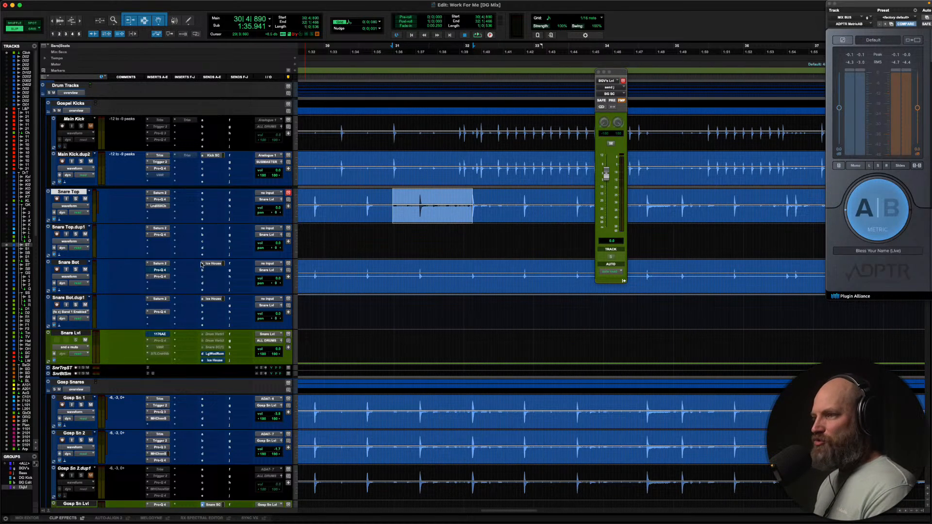
pyautogui.click(73, 262)
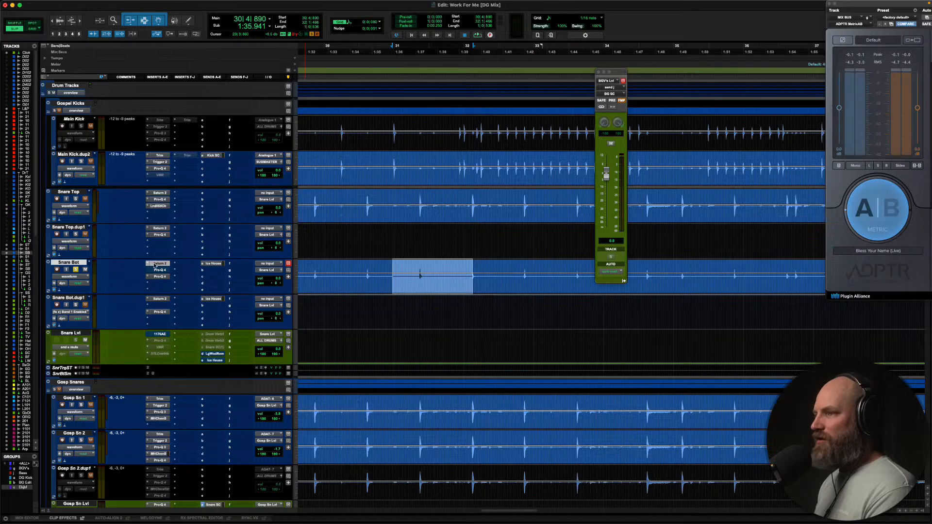
pyautogui.click(154, 264)
pyautogui.click(158, 263)
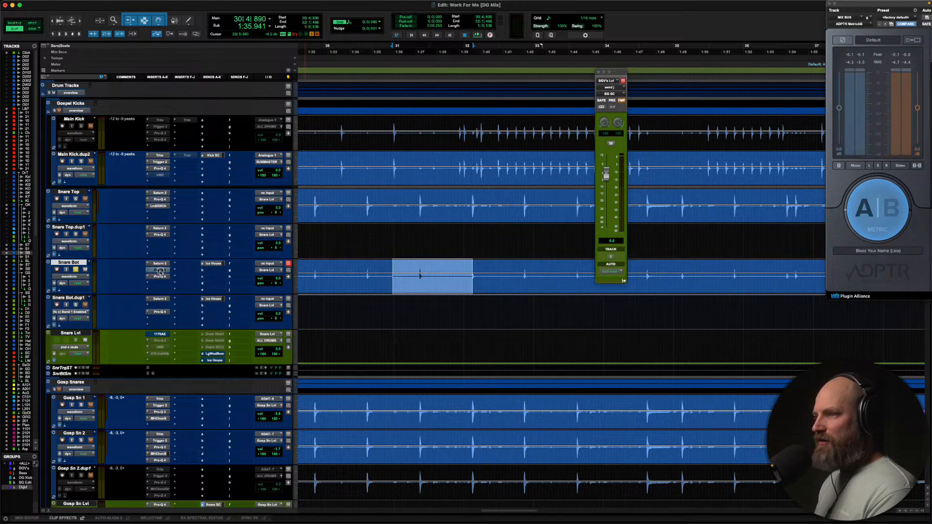
pyautogui.click(160, 270)
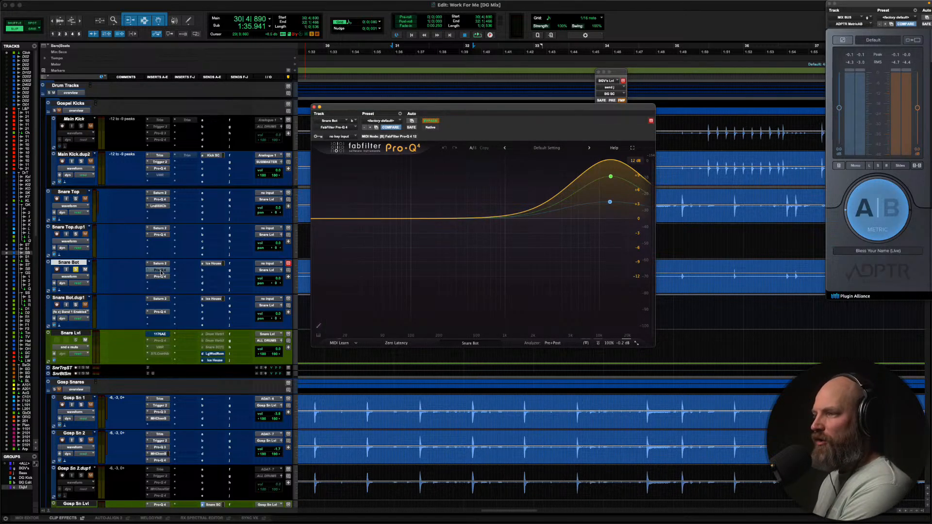
pyautogui.rightClick(161, 272)
pyautogui.click(183, 251)
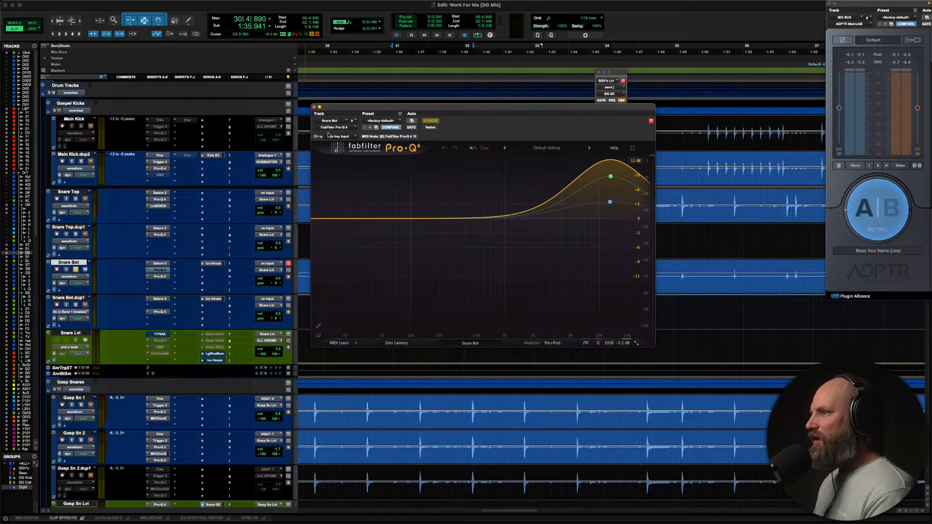
pyautogui.click(314, 107)
# Place the playback start at 14|1|640 before the snare swell ahead of the Tom overloading marker and briefly play from there
pyautogui.press('super+bracketleft')
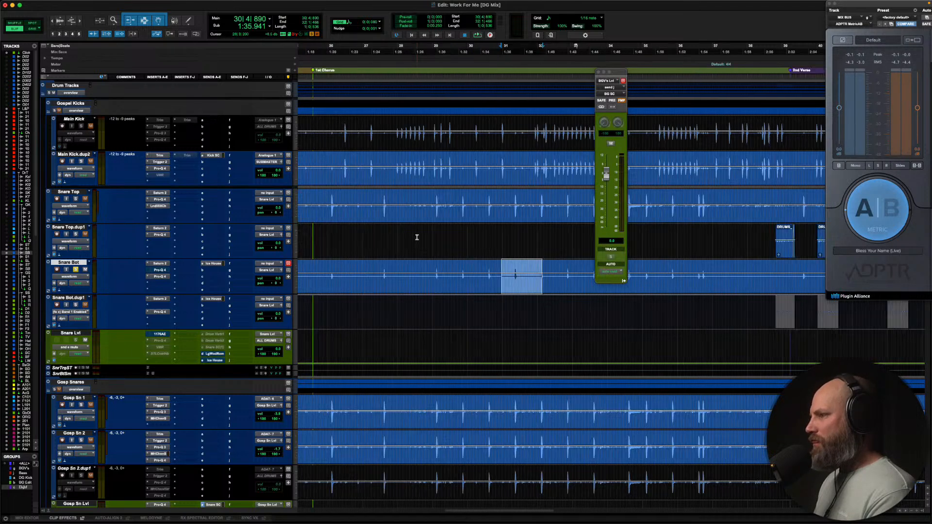
pyautogui.press('super+bracketleft')
pyautogui.press('super+bracketleft')
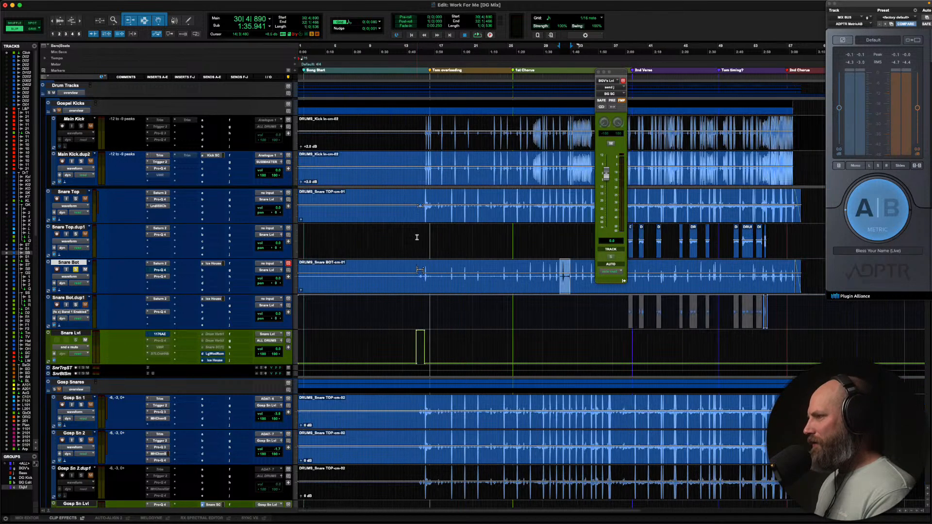
pyautogui.click(414, 267)
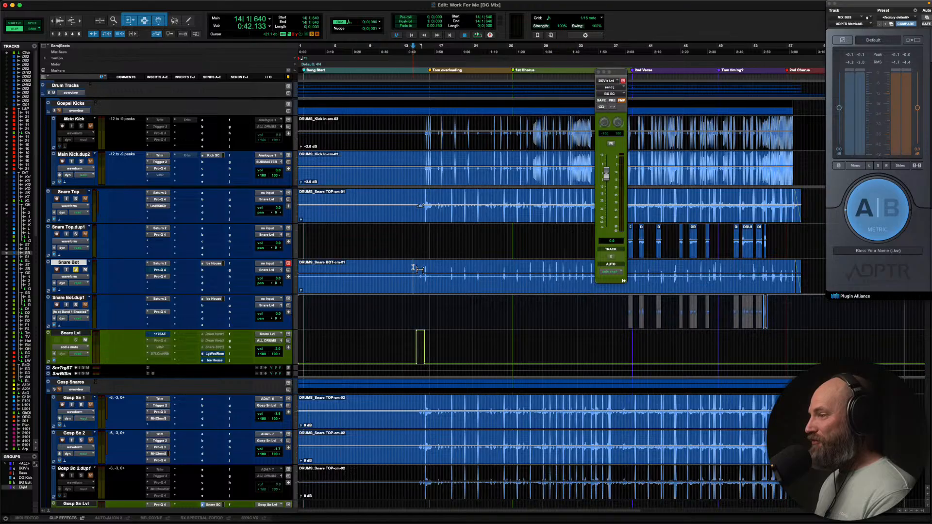
pyautogui.press('super+bracketright')
pyautogui.press('super+bracketright')
pyautogui.press('super+bracketright')
pyautogui.hscroll(5, 413, 266)
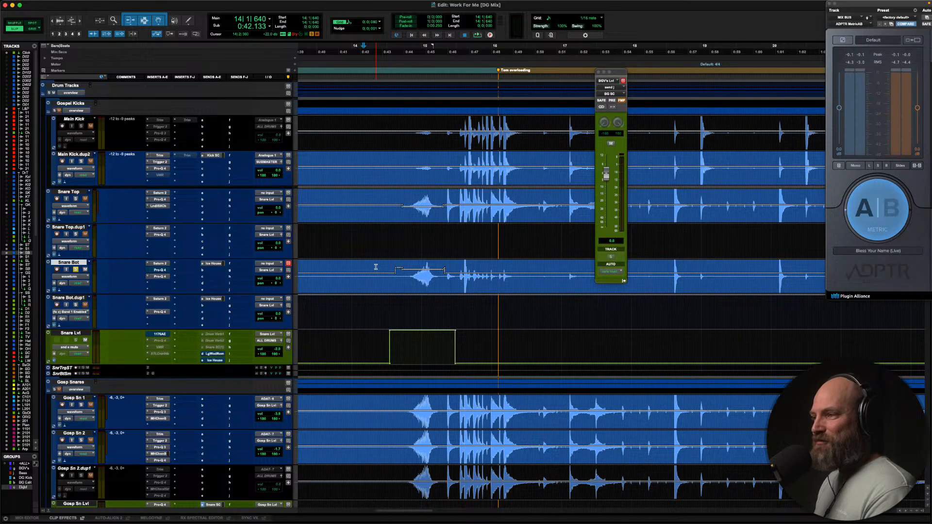
pyautogui.press('space')
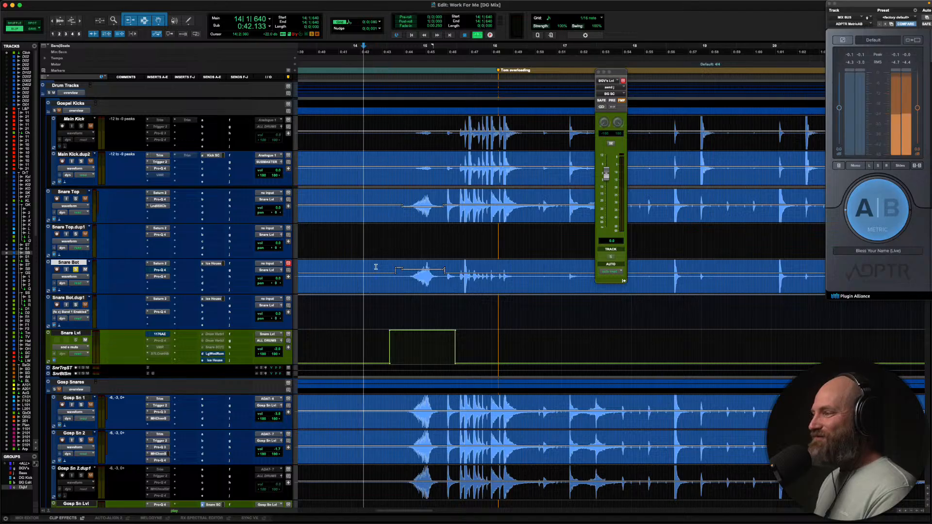
pyautogui.press('space')
# Place the playback start at 14|3|300 and then 14|4|080 and play the Snare Bot swell from there, checking the track's solo
pyautogui.hotkey('shift', 's')
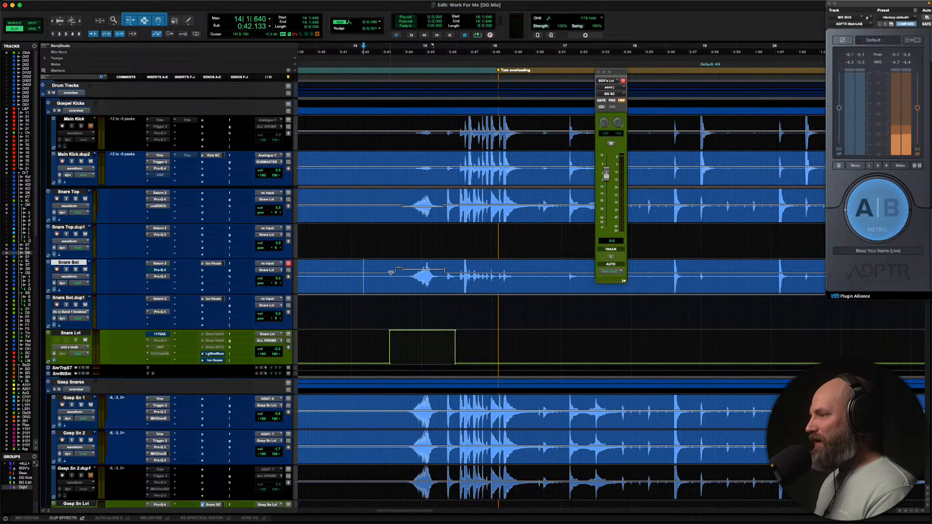
pyautogui.click(392, 269)
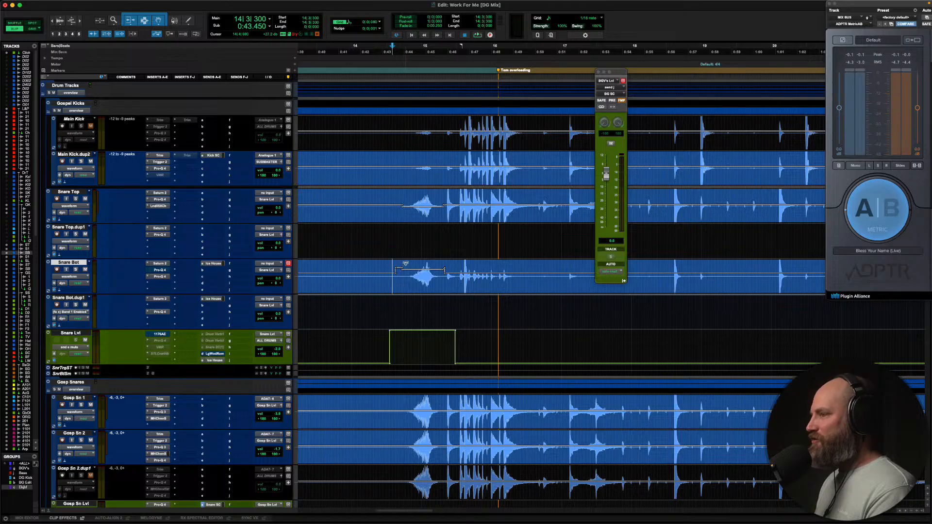
pyautogui.press('space')
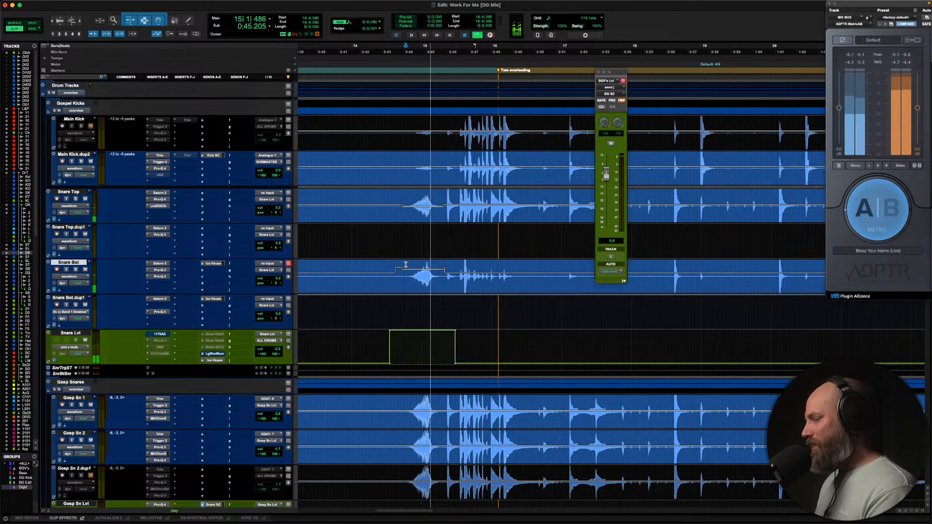
pyautogui.press('space')
pyautogui.click(76, 269)
pyautogui.press('space')
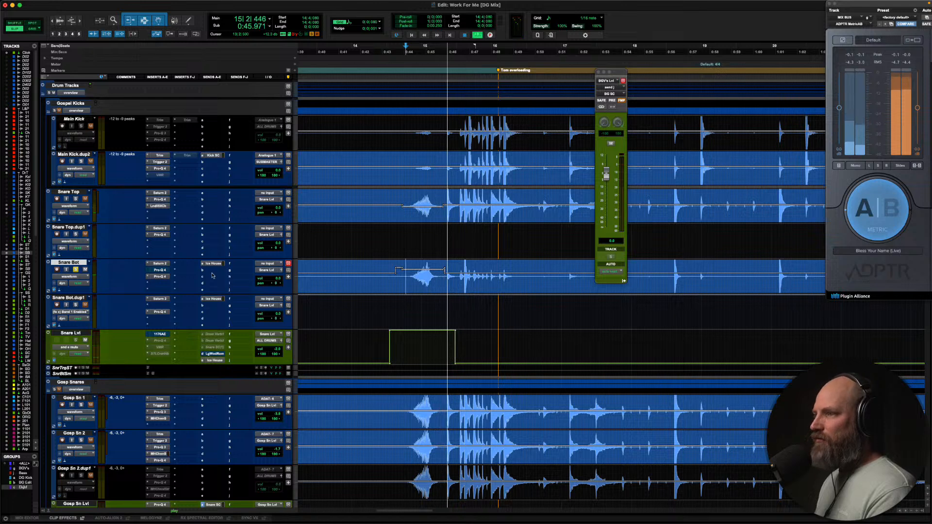
pyautogui.press('space')
# Open Snare Bot's Ice House send and play the swell while watching the send level
pyautogui.click(214, 263)
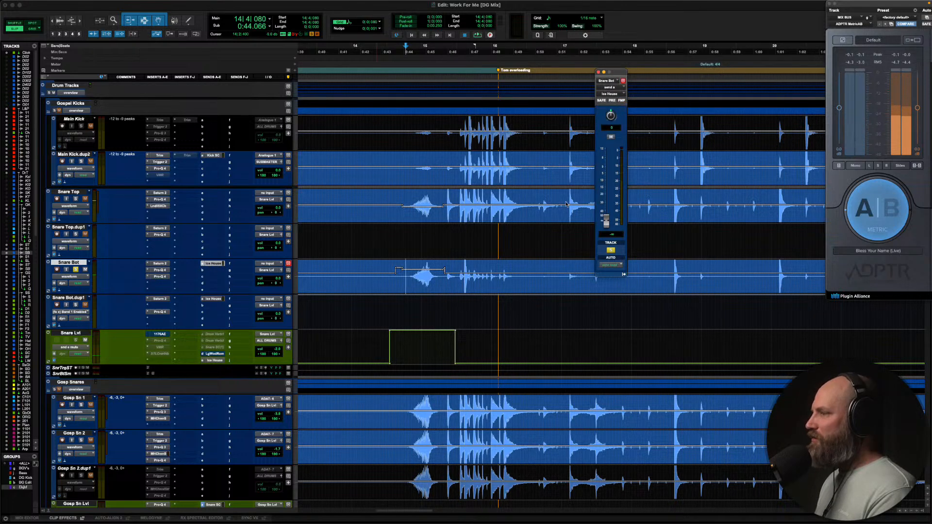
pyautogui.press('space')
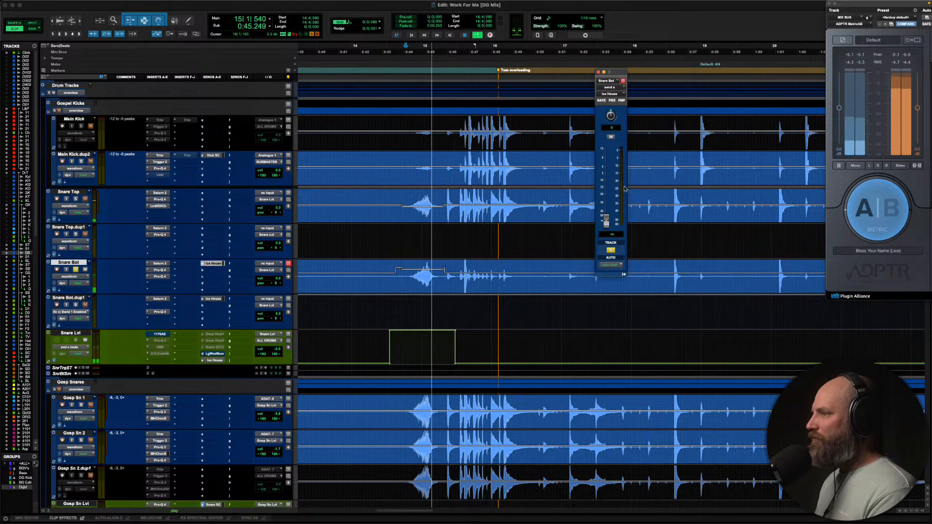
pyautogui.press('space')
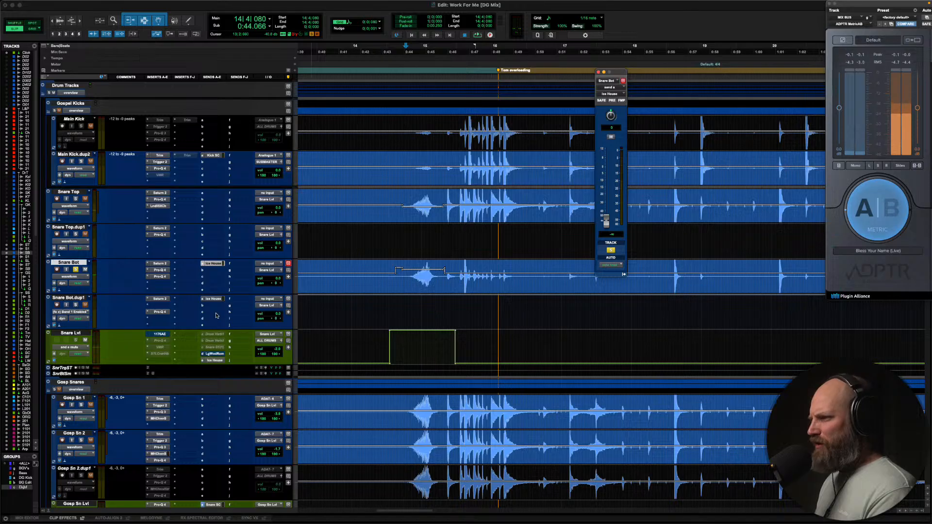
# Check Snare Lvl's Lg Wood Room and Ice House sends and play the swell from 14|4|080 with Ice House open
pyautogui.click(213, 354)
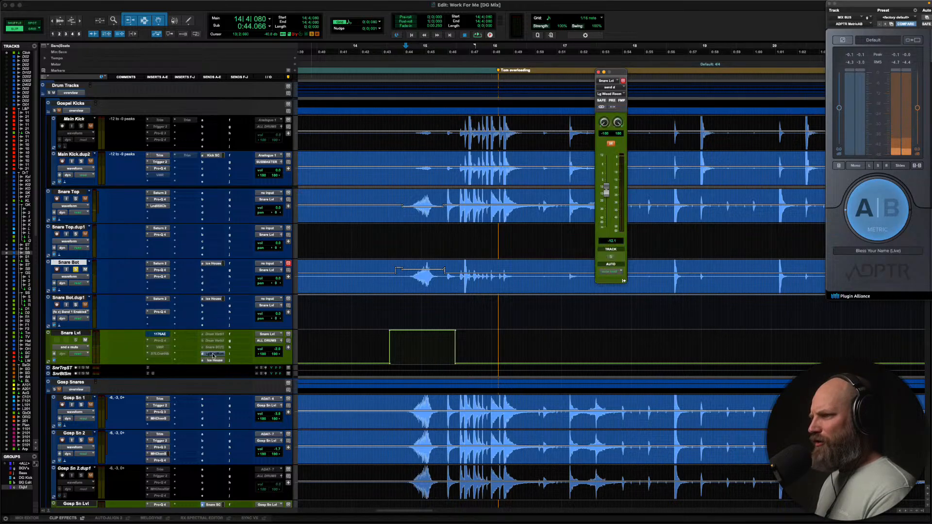
pyautogui.click(214, 361)
pyautogui.press('space')
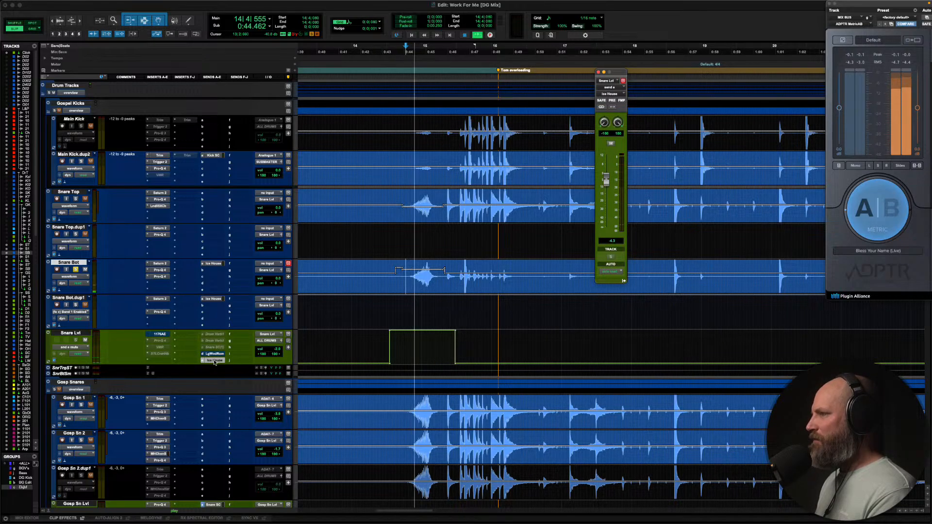
# Place the playback start at 14|2|840 on Snare Bot and play the swell from there in the full mix
pyautogui.press('space')
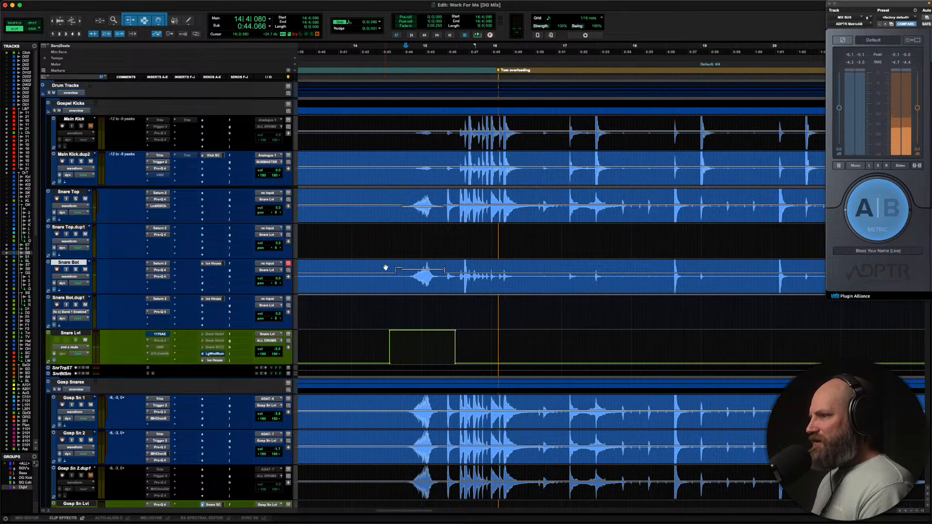
pyautogui.click(385, 265)
pyautogui.press('space')
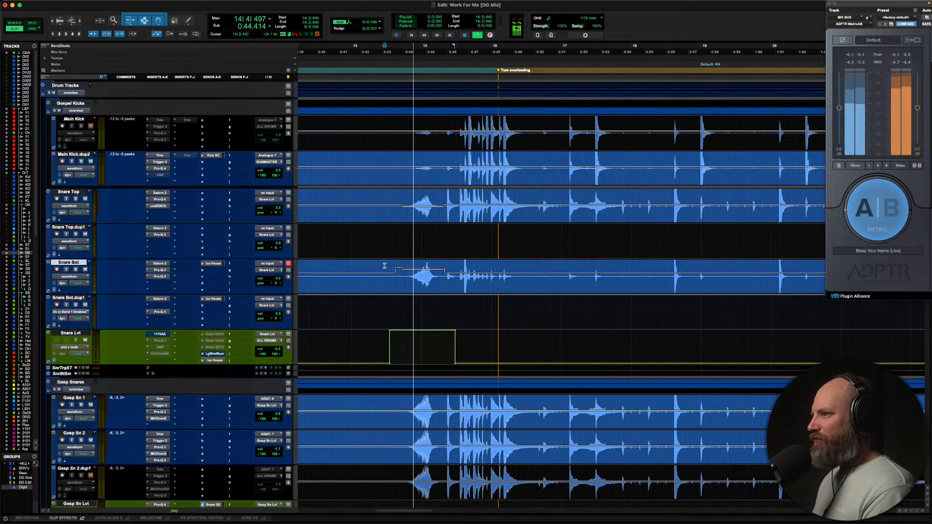
pyautogui.press('space')
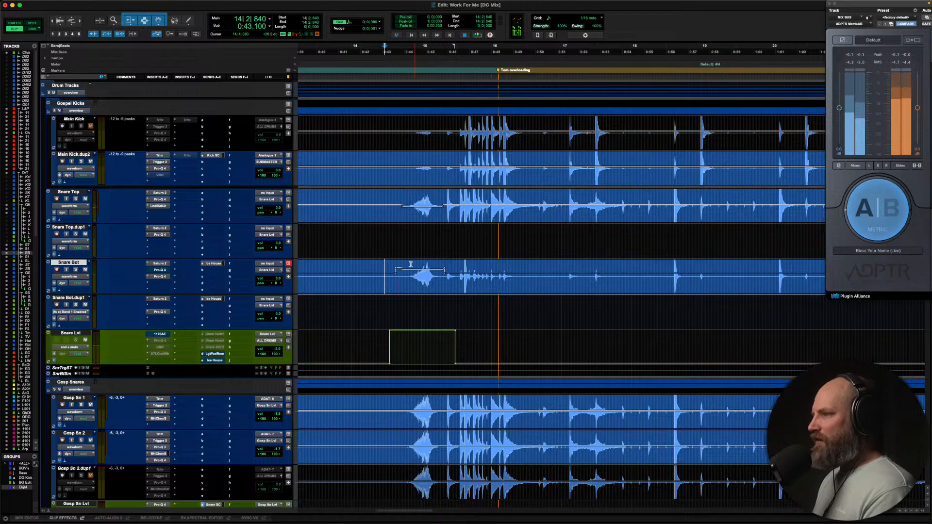
# Show Snare Lvl's volume automation in place of its send mute and play the swell from 14|3|040
pyautogui.keyDown('ctrl'); pyautogui.keyDown('super'); pyautogui.click(277, 349); pyautogui.keyUp('super'); pyautogui.keyUp('ctrl')
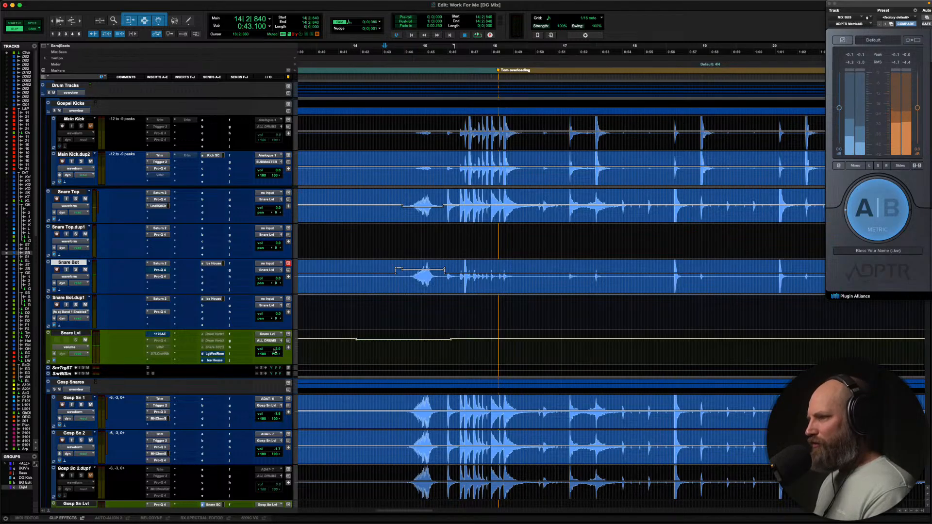
pyautogui.moveTo(402, 334); pyautogui.dragTo(400, 320)
pyautogui.click(388, 342)
pyautogui.press('space')
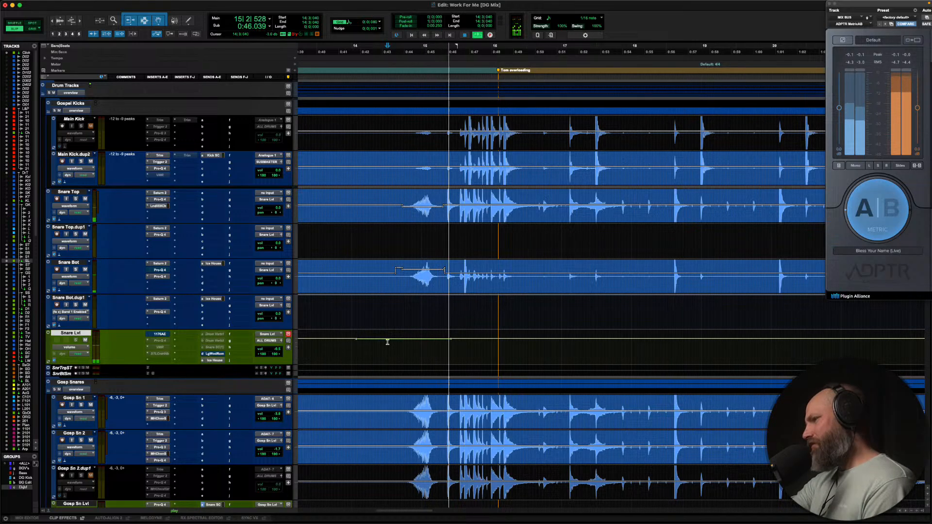
pyautogui.press('space')
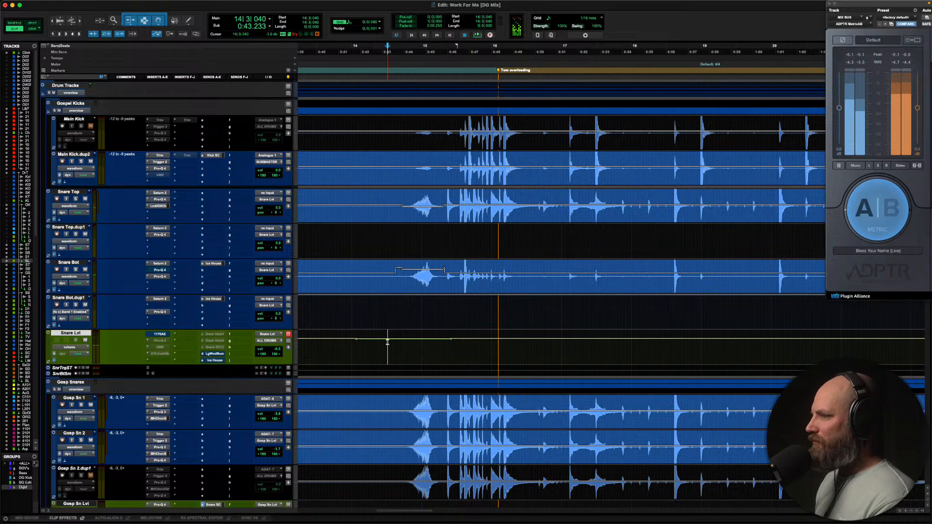
# Open Snare Bot's second Pro-Q 4 insert, examine its high boost and dynamic band, and close it
pyautogui.click(161, 271)
pyautogui.click(162, 270)
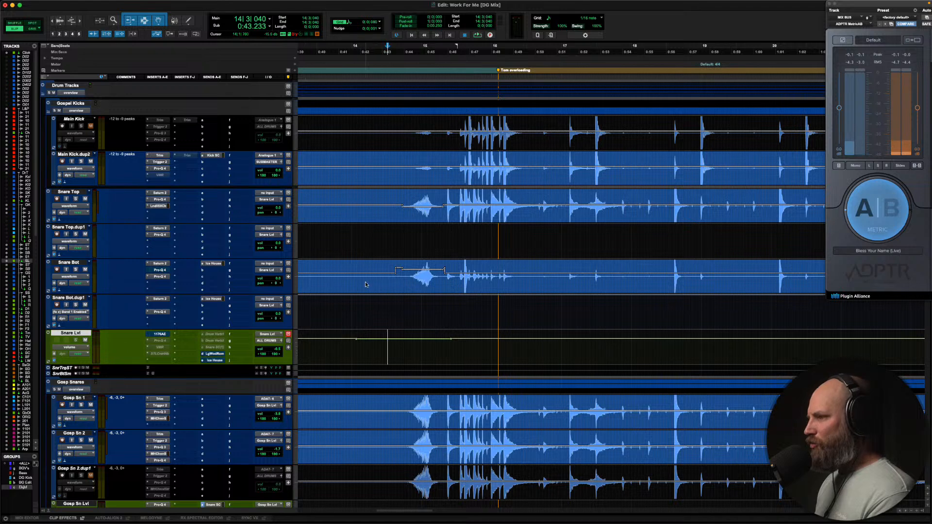
pyautogui.click(372, 265)
pyautogui.scroll(2, 202, 274)
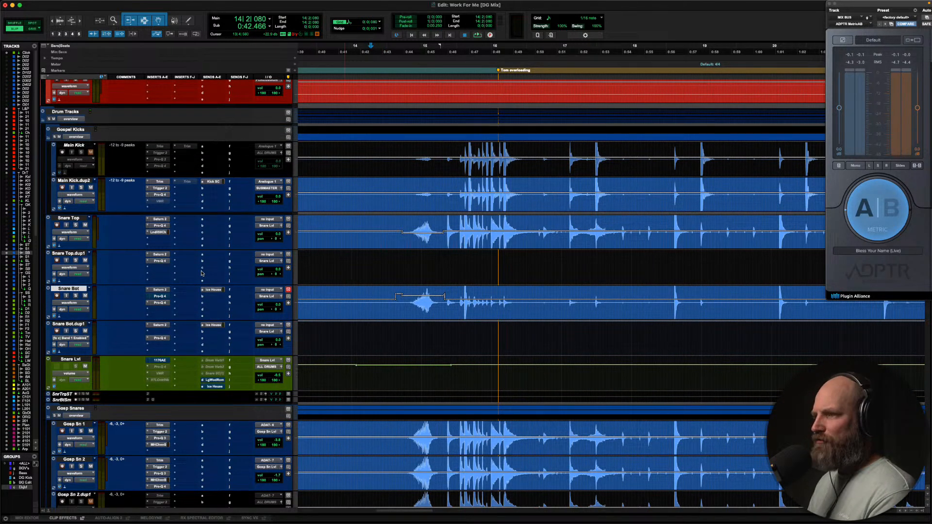
pyautogui.click(161, 303)
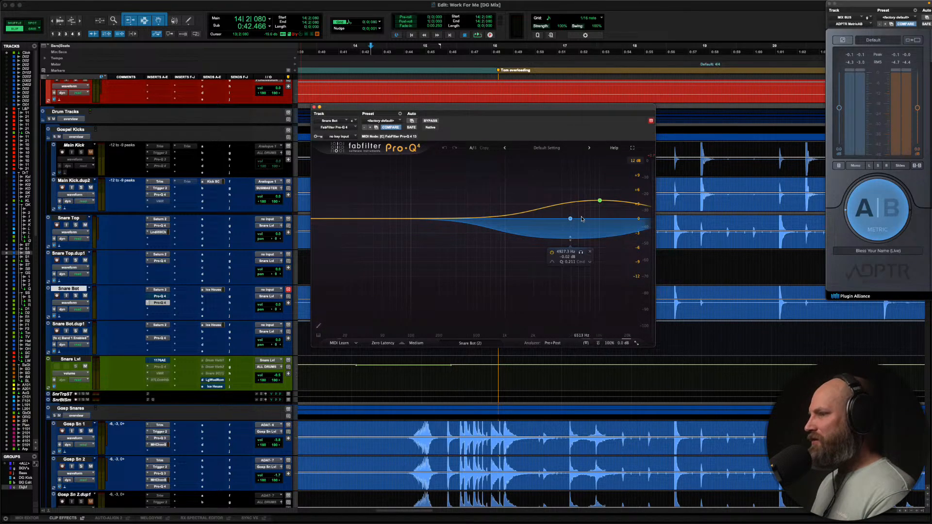
pyautogui.click(600, 202)
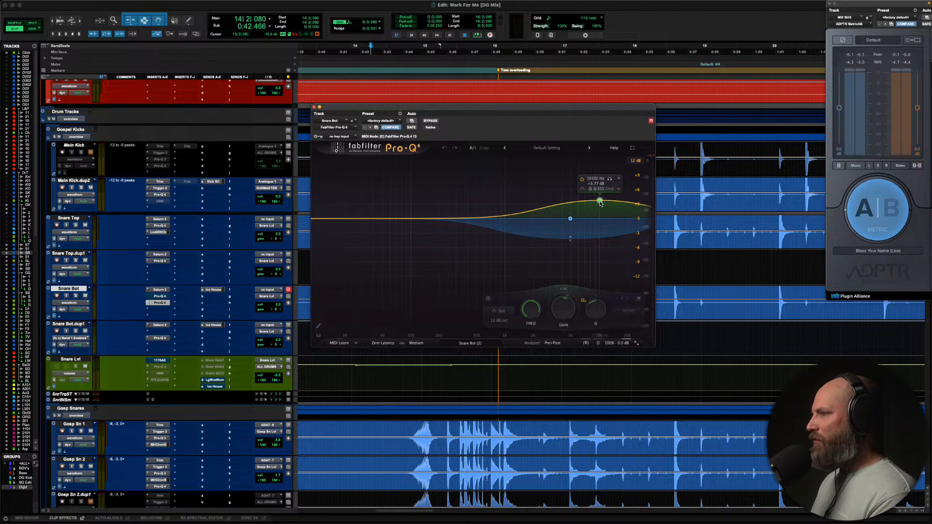
pyautogui.rightClick(570, 219)
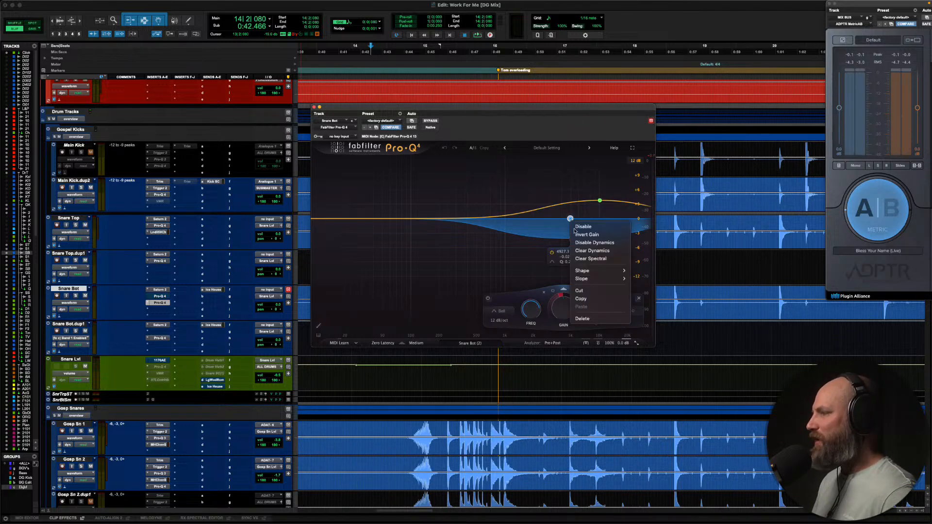
pyautogui.click(491, 232)
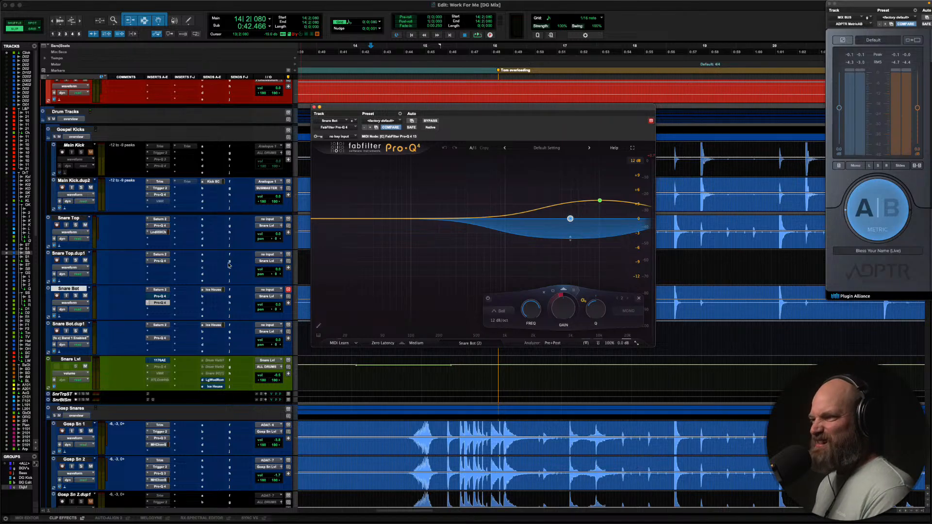
pyautogui.click(164, 303)
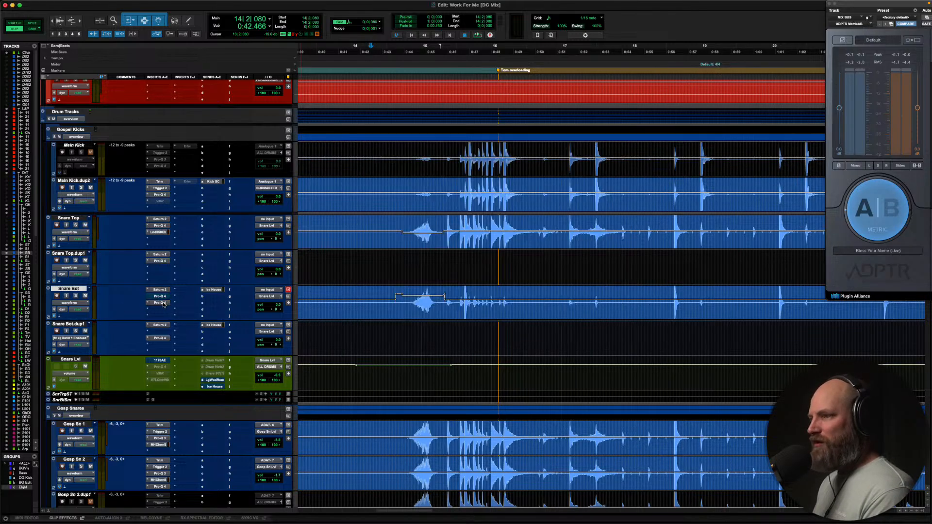
# Solo Gosp Sn 1 in the Gosp Snares folder and play its swell from 14|4|547
pyautogui.scroll(-2, 122, 313)
pyautogui.press('r')
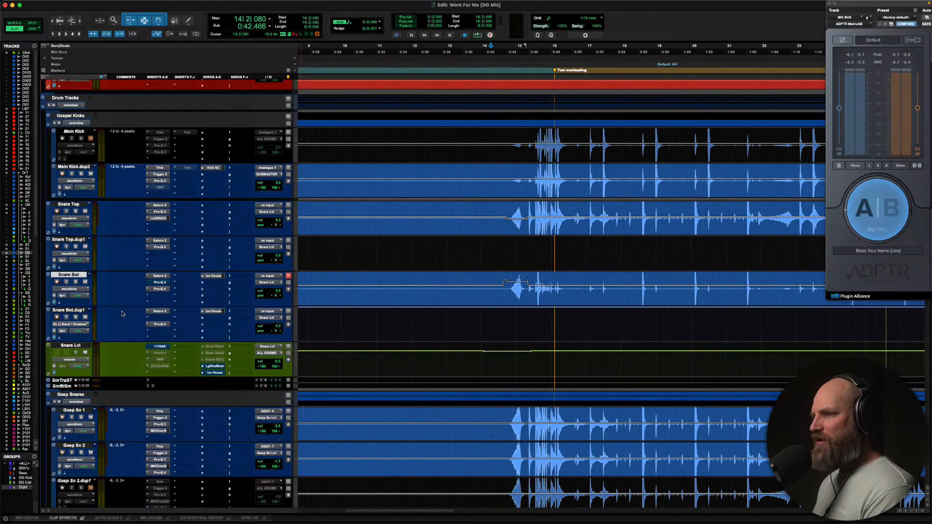
pyautogui.scroll(-10, 122, 314)
pyautogui.click(72, 242)
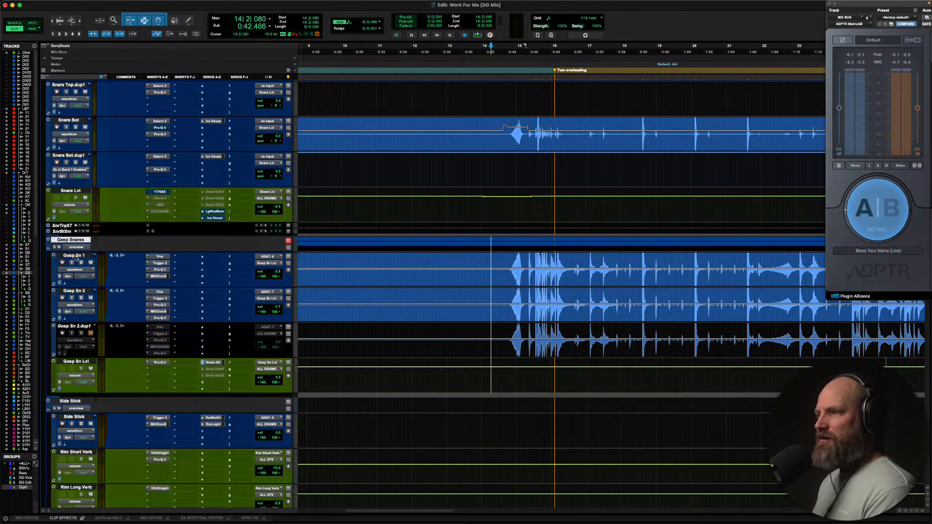
pyautogui.click(77, 258)
pyautogui.hotkey('shift', 's')
pyautogui.click(513, 265)
pyautogui.press('space')
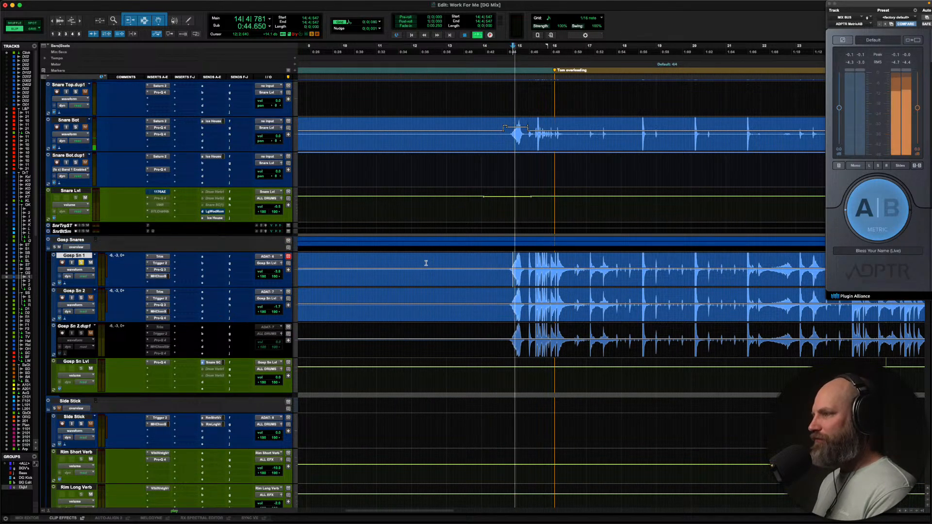
pyautogui.press('space')
# Place the playback start at 21|3|240, ahead of the 1st Chorus marker, and play the soloed Gosp Sn 1 swell
pyautogui.hscroll(8, 617, 258)
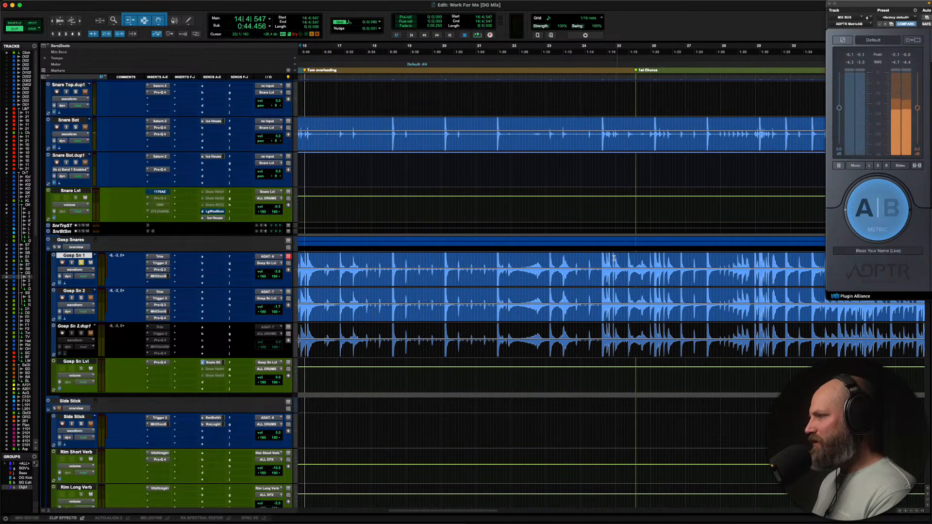
pyautogui.click(495, 264)
pyautogui.press('space')
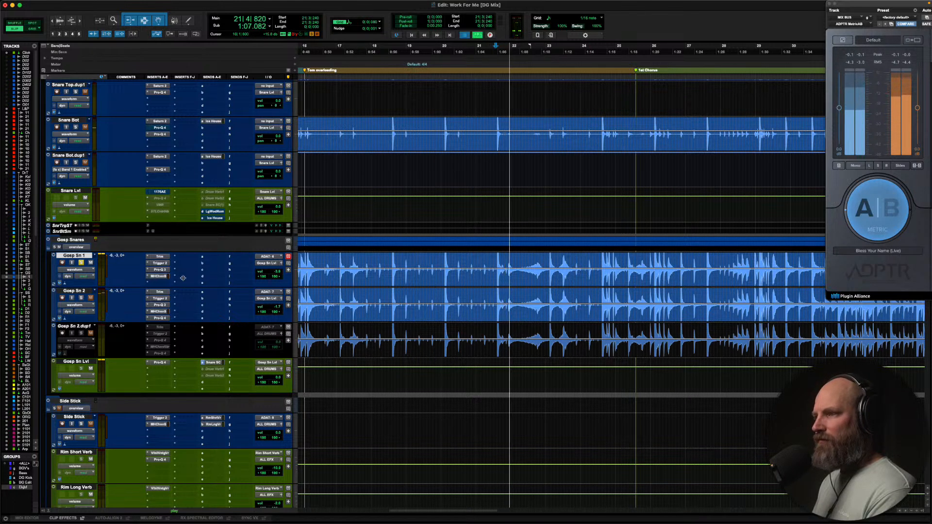
pyautogui.press('space')
# Switch the solo from Gosp Sn 1 to Gosp Sn 2 and play the same swell from 21|3|240
pyautogui.click(81, 263)
pyautogui.click(82, 298)
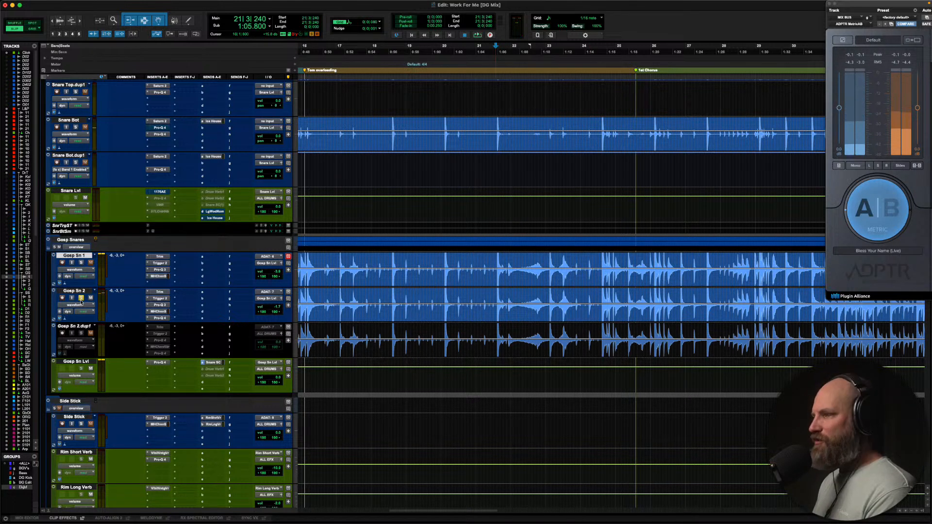
pyautogui.press('space')
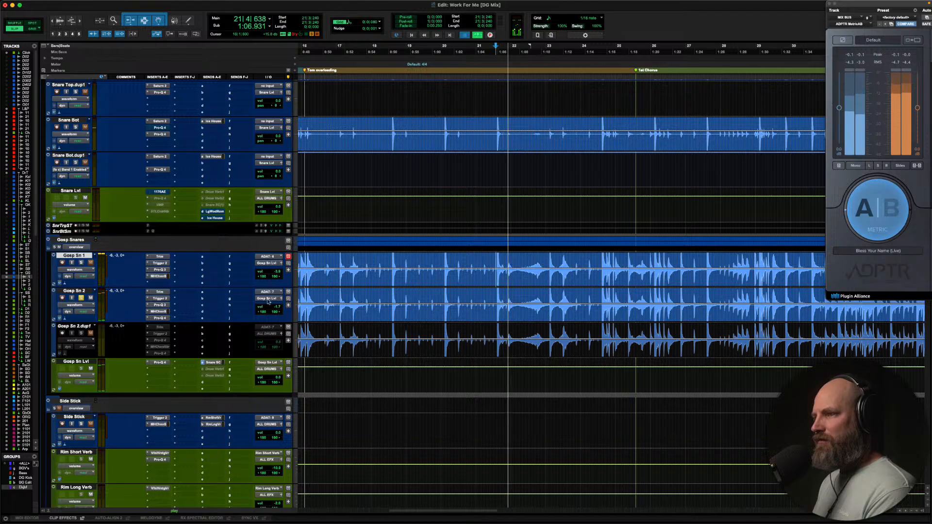
pyautogui.press('space')
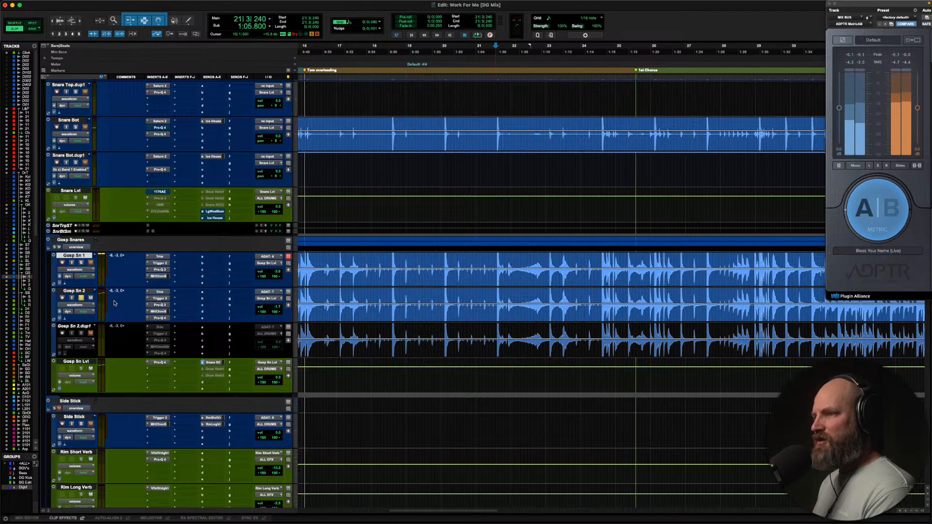
# Add a send from Gosp Sn 2 to Sunset Chamber
pyautogui.click(78, 291)
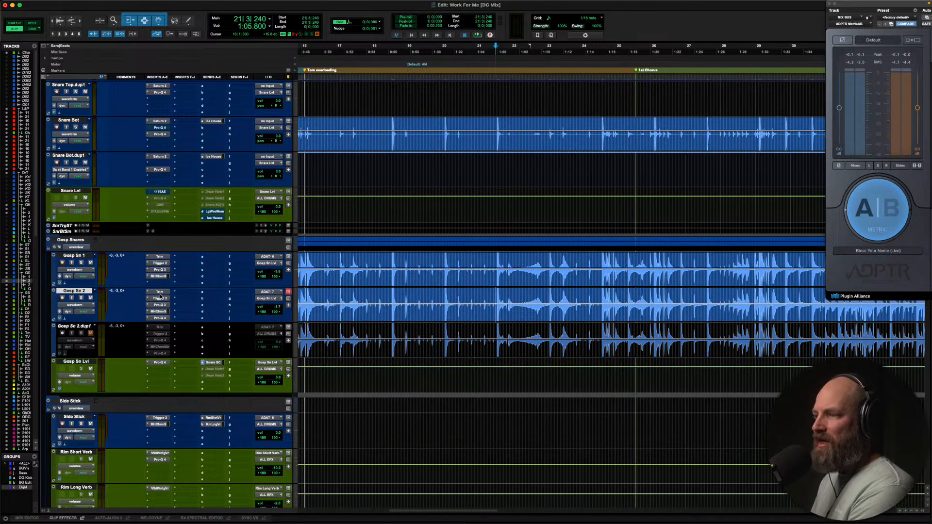
pyautogui.click(217, 296)
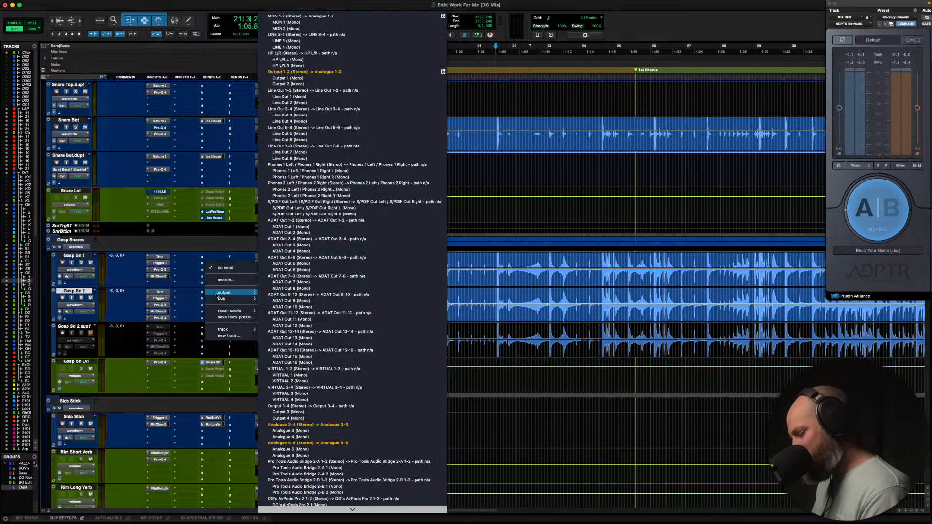
pyautogui.write('sunse')
pyautogui.press('Return')
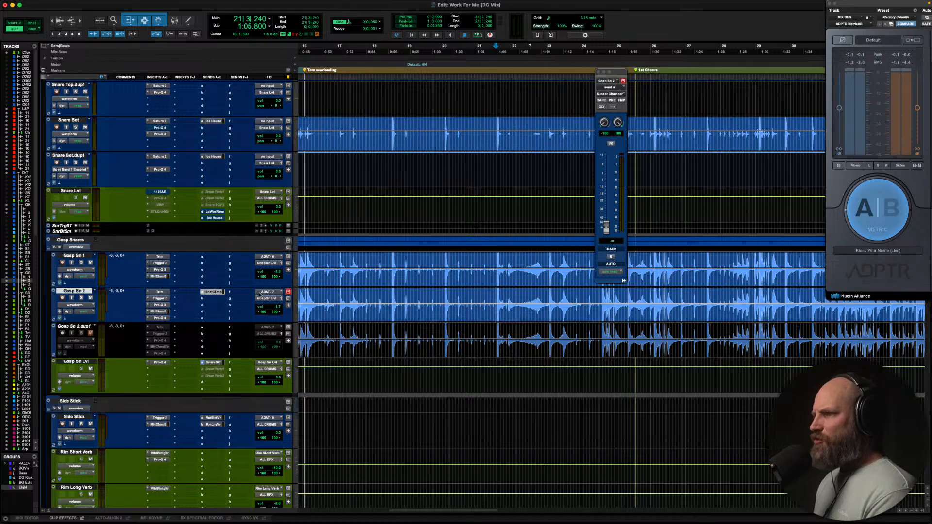
# Audition Gosp Sn 2 in solo from 21|3|240 while raising its Sunset Chamber send to about -15 dB, and clear the solo
pyautogui.hotkey('shift', 's')
pyautogui.press('space')
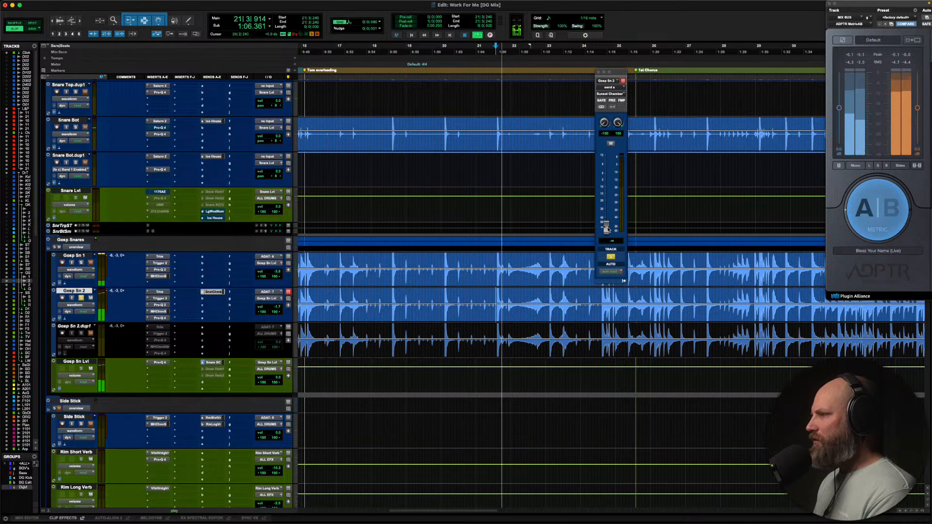
pyautogui.moveTo(607, 225); pyautogui.dragTo(607, 194)
pyautogui.press('space')
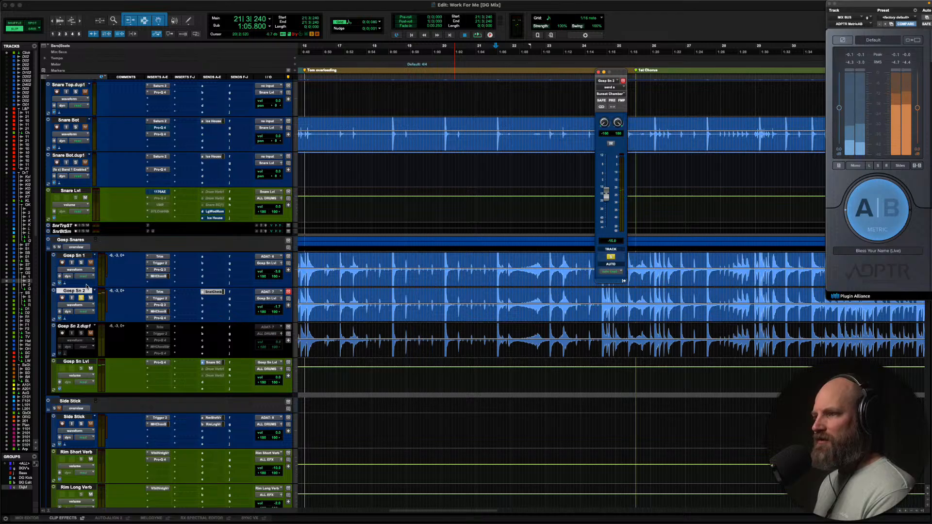
pyautogui.click(81, 298)
# Play the full mix from 16|4|760 and set Gosp Sn 2's Sunset Chamber send to about -7 dB while listening
pyautogui.click(71, 240)
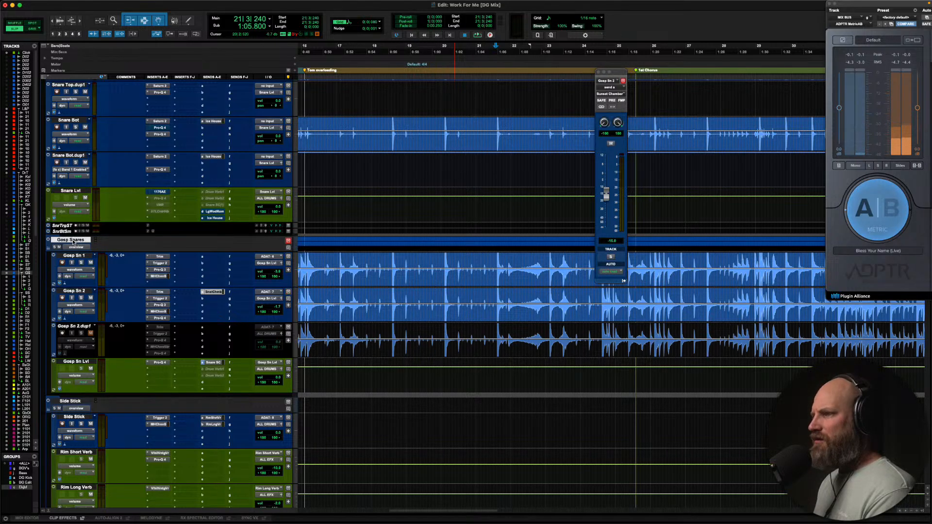
pyautogui.click(334, 267)
pyautogui.press('space')
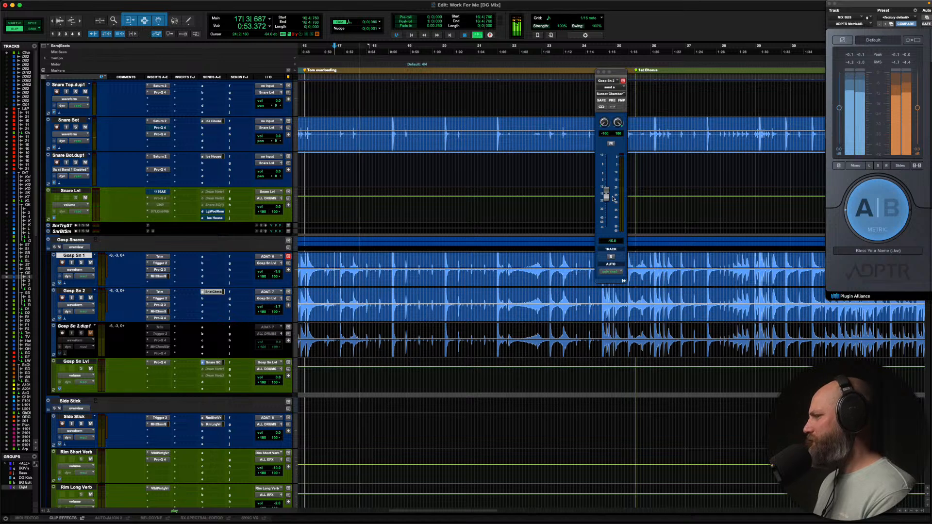
pyautogui.moveTo(605, 195); pyautogui.dragTo(606, 183)
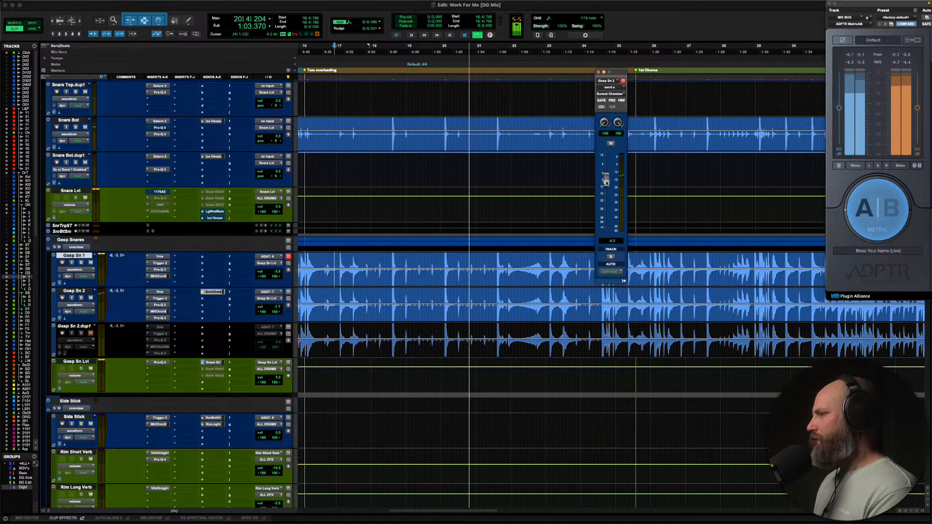
pyautogui.moveTo(606, 183); pyautogui.dragTo(606, 188)
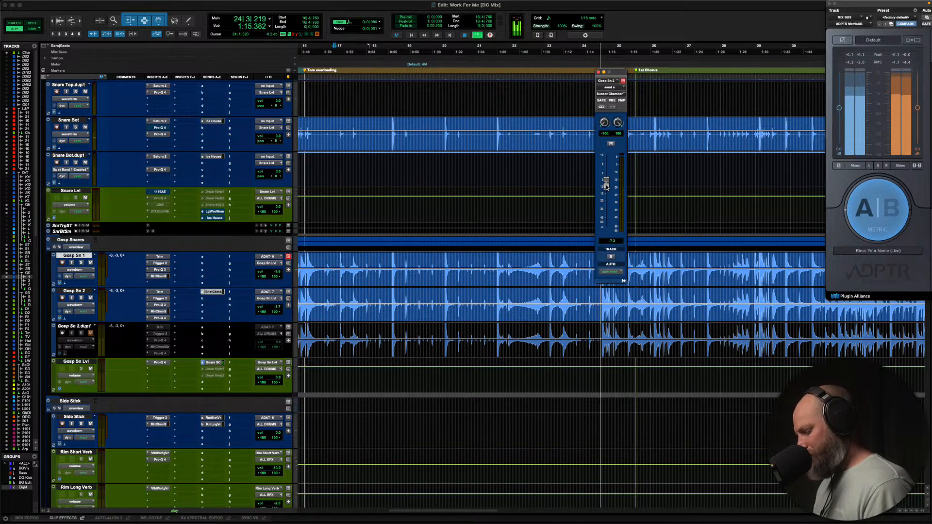
pyautogui.press('space')
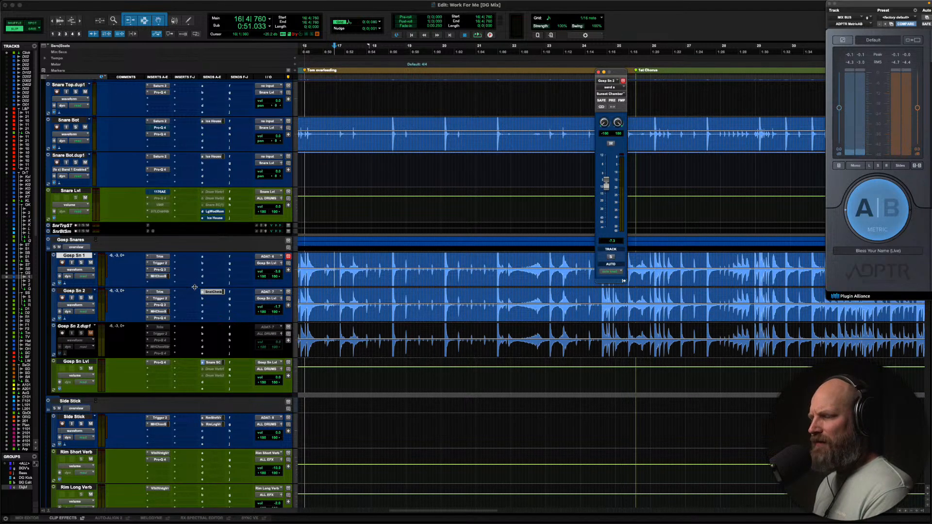
# Find the DG MON folder below the MIX BUS track and select it
pyautogui.scroll(-15, 198, 287)
pyautogui.scroll(-20, 200, 287)
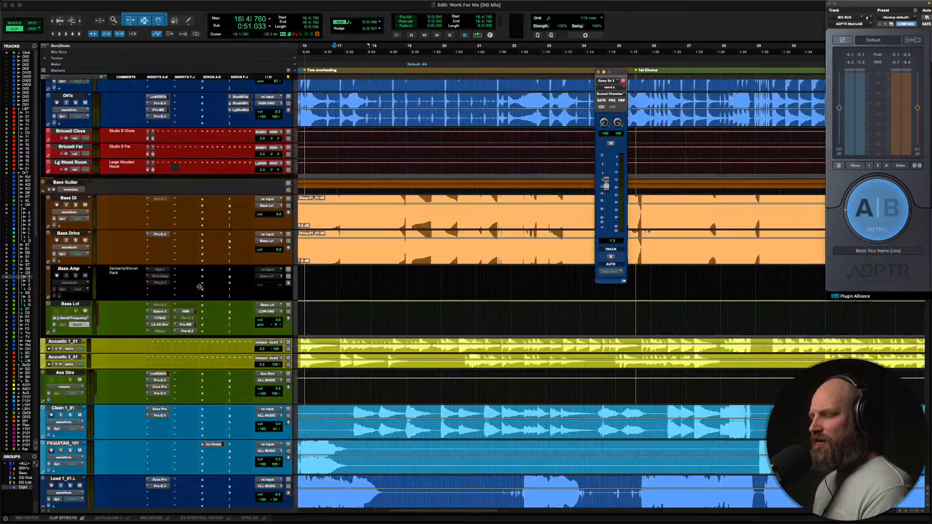
pyautogui.scroll(-20, 200, 287)
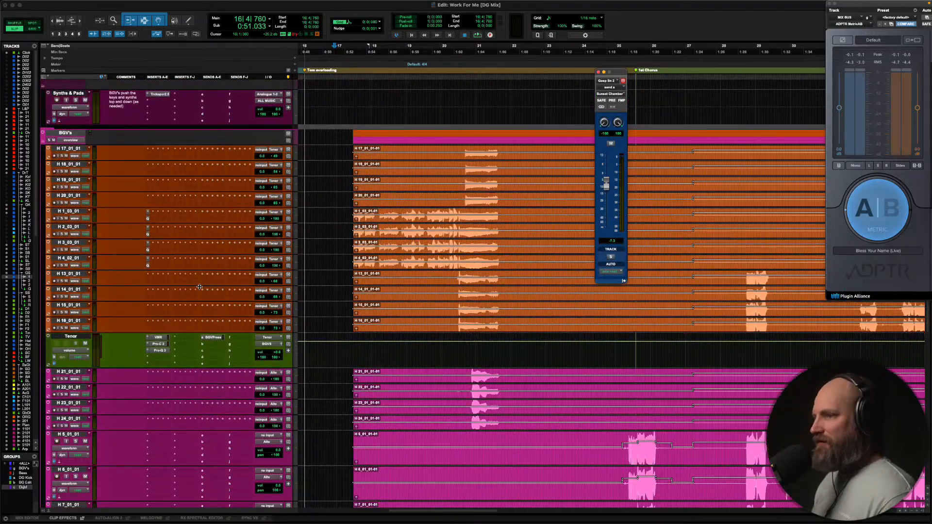
pyautogui.scroll(-15, 200, 287)
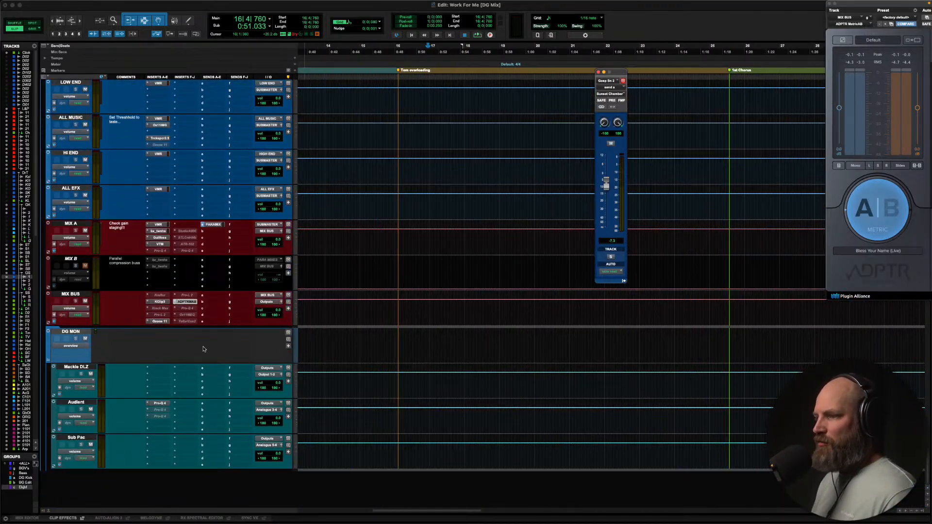
pyautogui.click(71, 332)
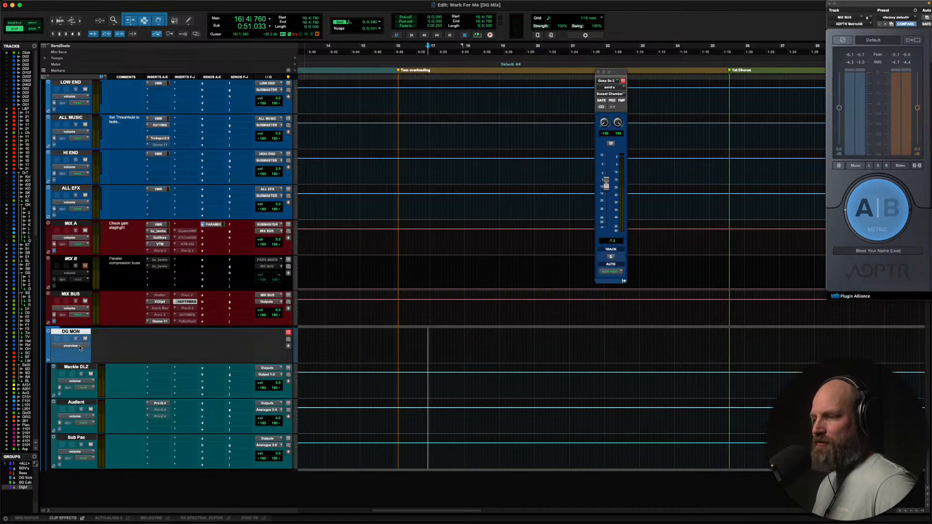
# Select the Audient track, examine the Pro-Q 4 curve and its low-frequency bands, and close the EQ
pyautogui.click(85, 405)
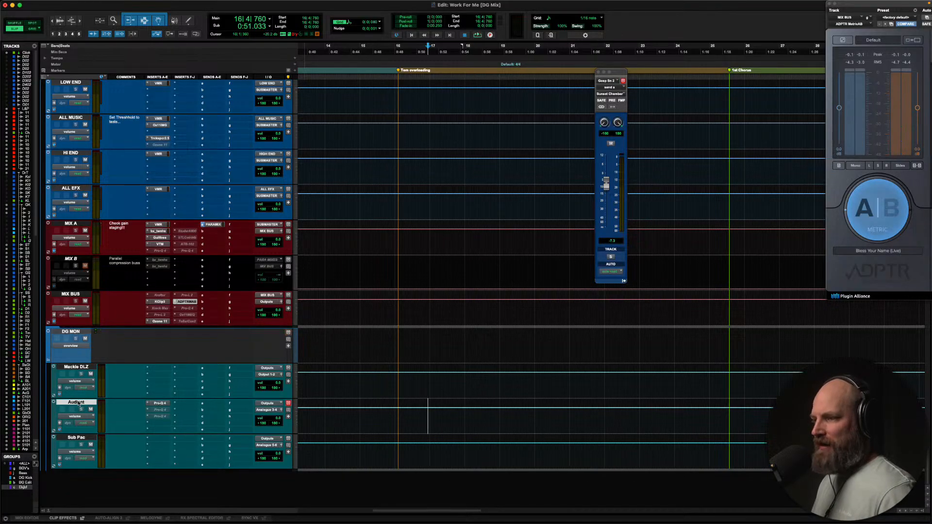
pyautogui.click(158, 403)
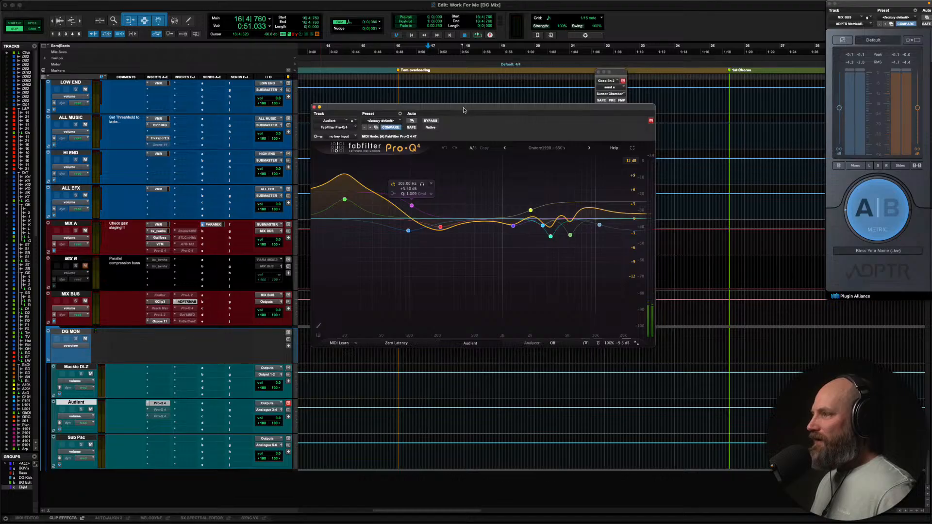
pyautogui.moveTo(468, 107)
pyautogui.mouseDown()
pyautogui.moveTo(440, 76)
pyautogui.moveTo(477, 92)
pyautogui.mouseUp()
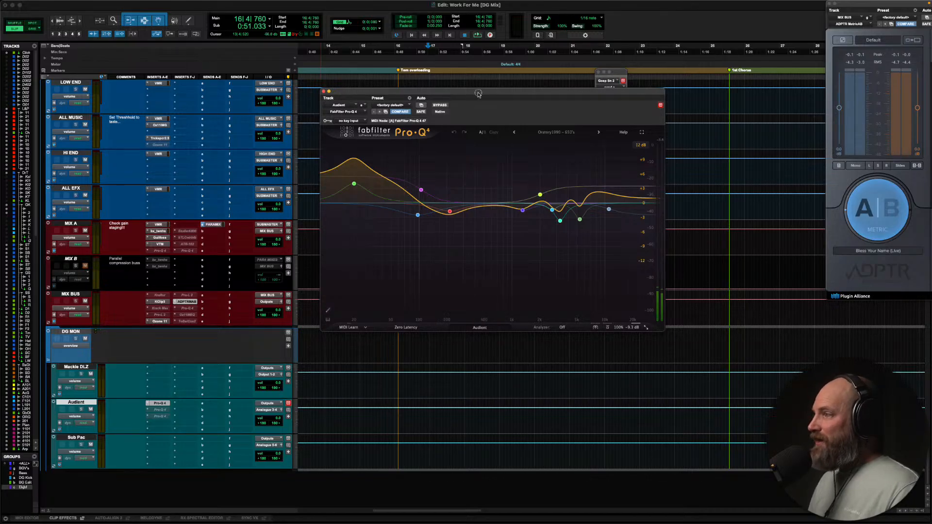
pyautogui.moveTo(478, 93); pyautogui.dragTo(463, 121)
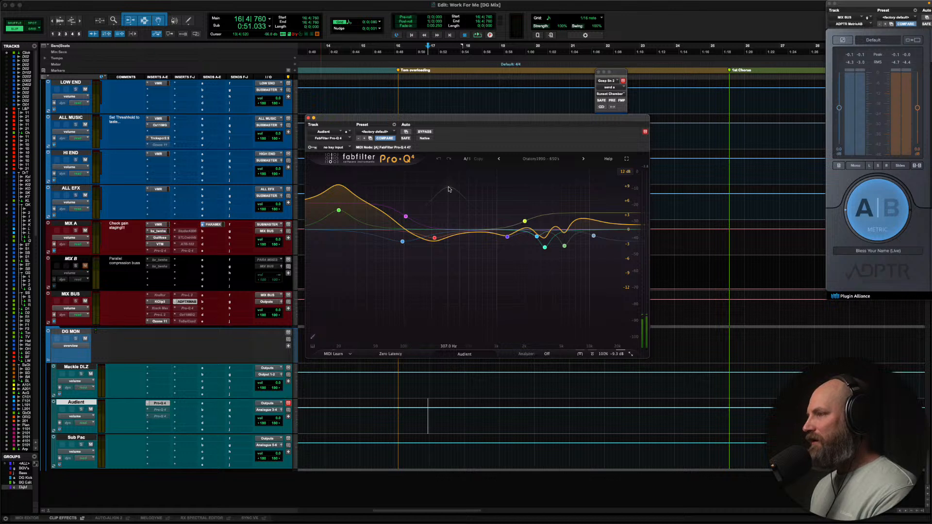
pyautogui.moveTo(465, 119); pyautogui.dragTo(461, 86)
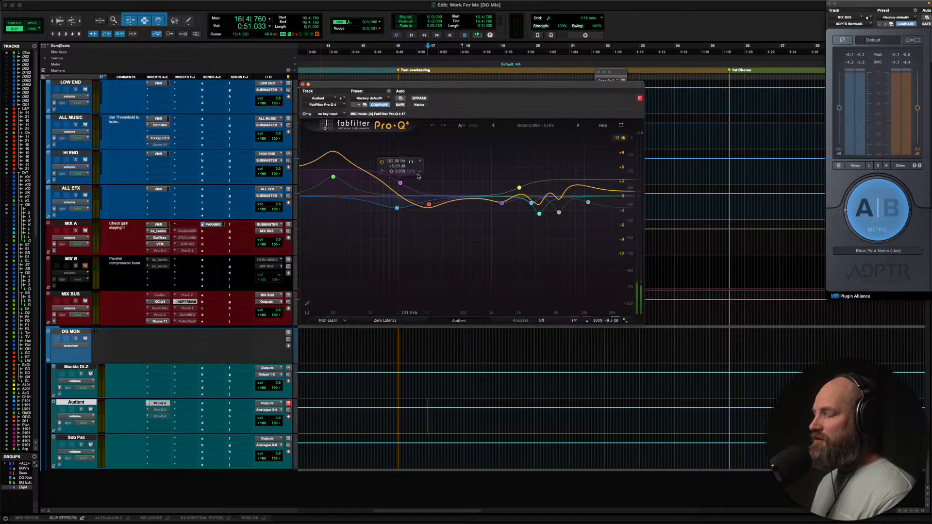
pyautogui.click(334, 177)
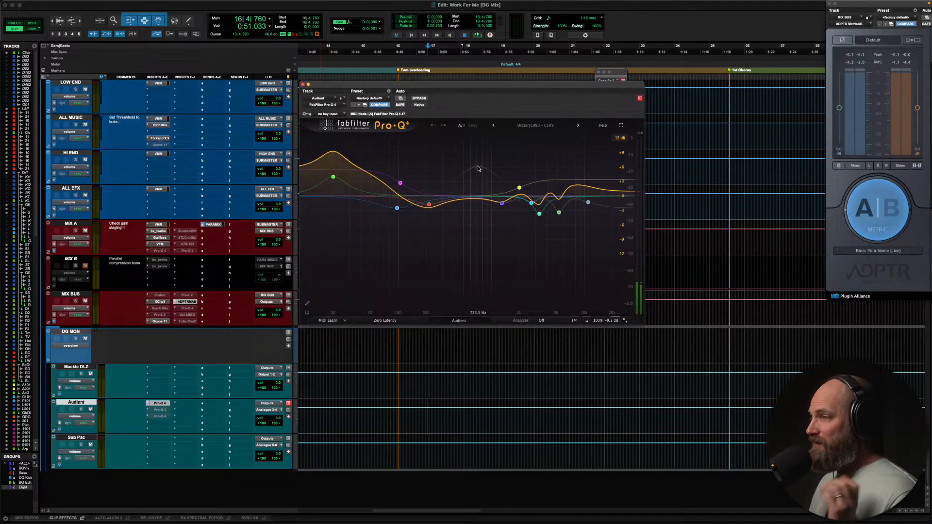
pyautogui.click(160, 403)
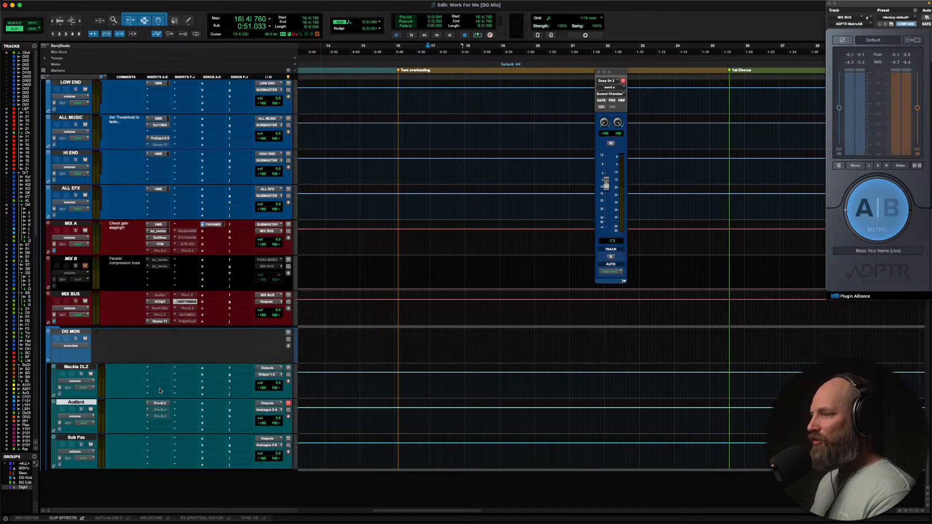
# Zoom the timeline out to the full song and examine the alto and tenor background vocal tracks, selecting the H 5_01_01 group
pyautogui.scroll(4, 159, 350)
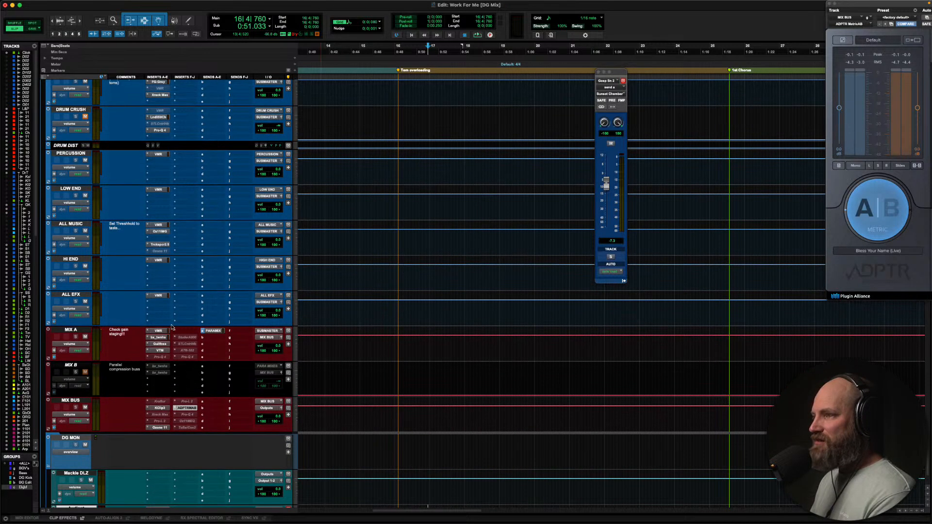
pyautogui.scroll(20, 196, 291)
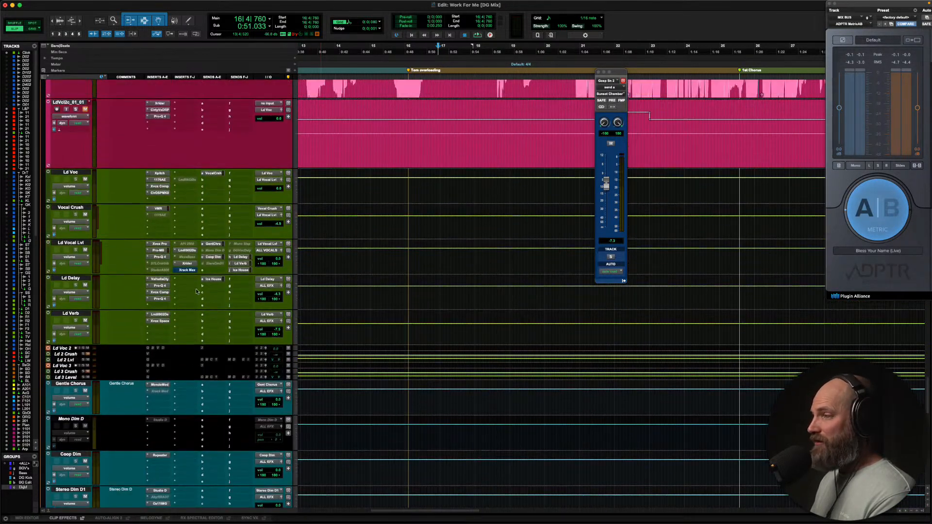
pyautogui.scroll(13, 196, 290)
pyautogui.press('r')
pyautogui.press('r')
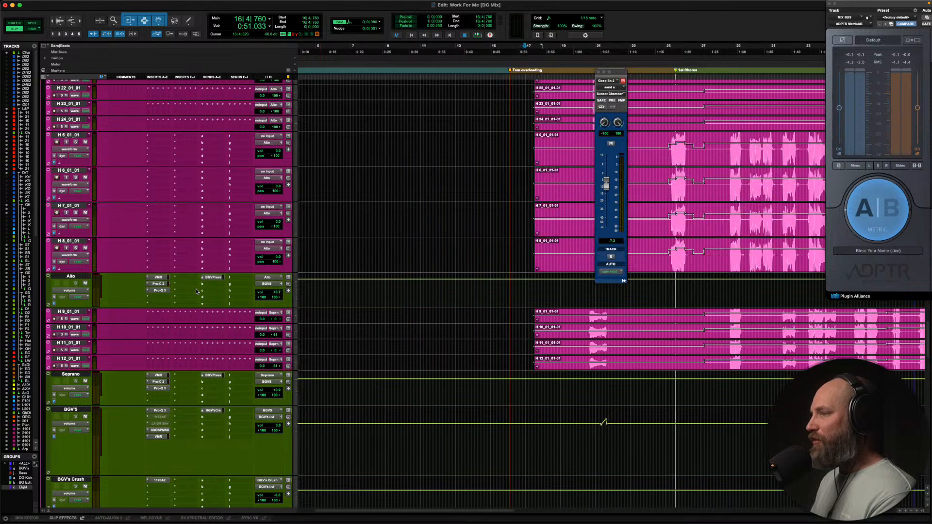
pyautogui.press('r')
pyautogui.press('r')
pyautogui.scroll(4, 196, 288)
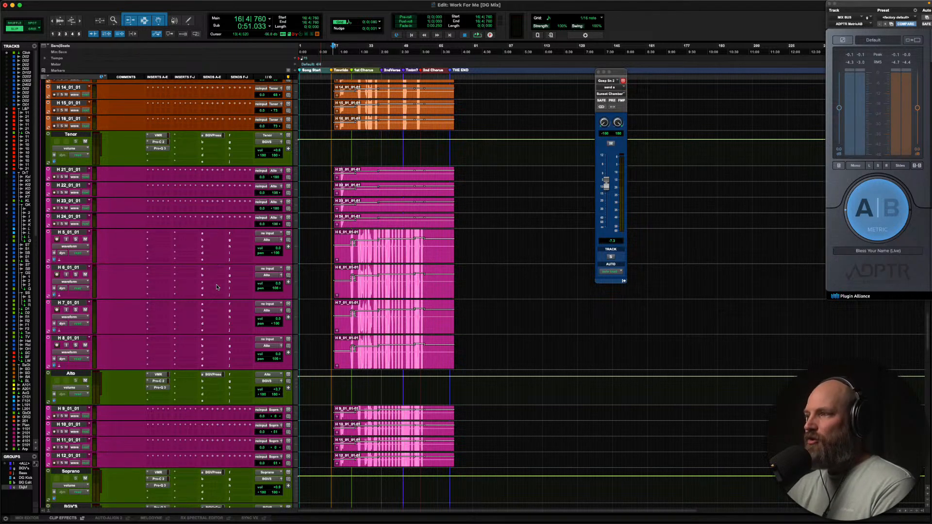
pyautogui.click(320, 239)
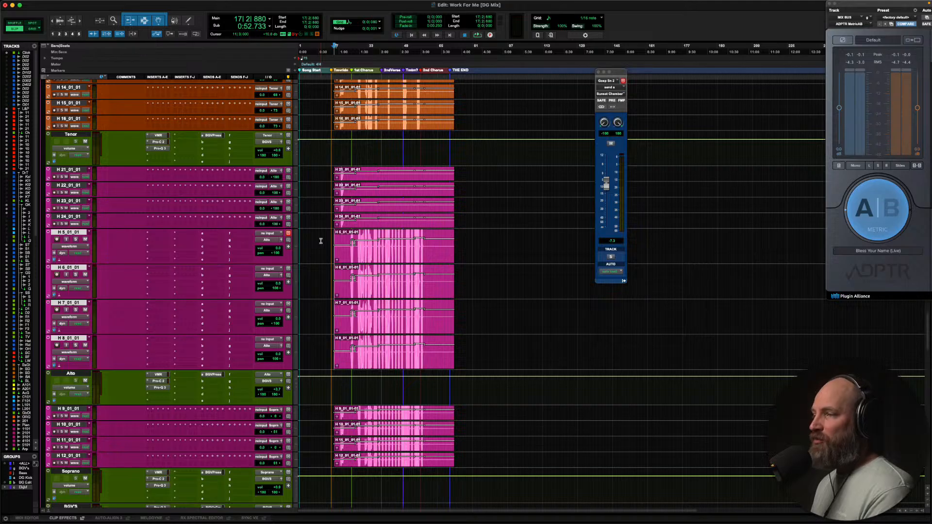
pyautogui.click(320, 241)
pyautogui.press('Tab')
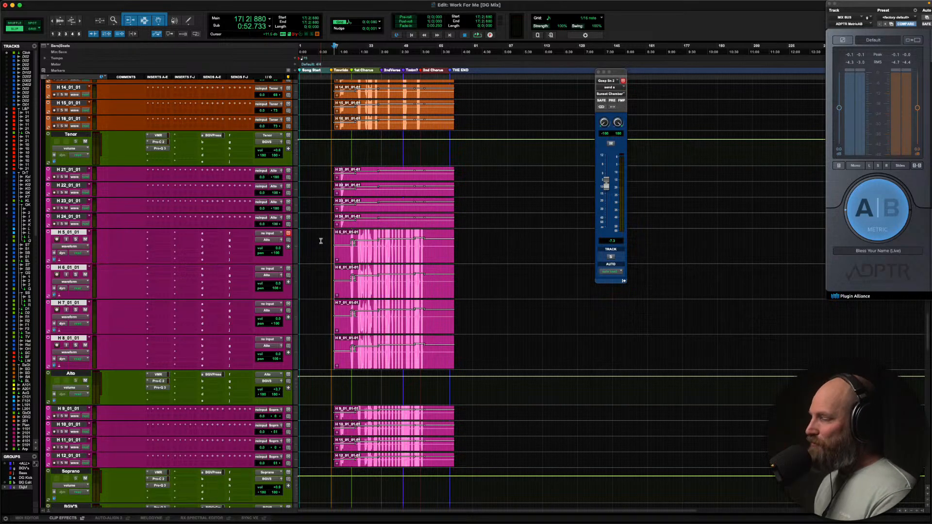
pyautogui.scroll(15, 325, 243)
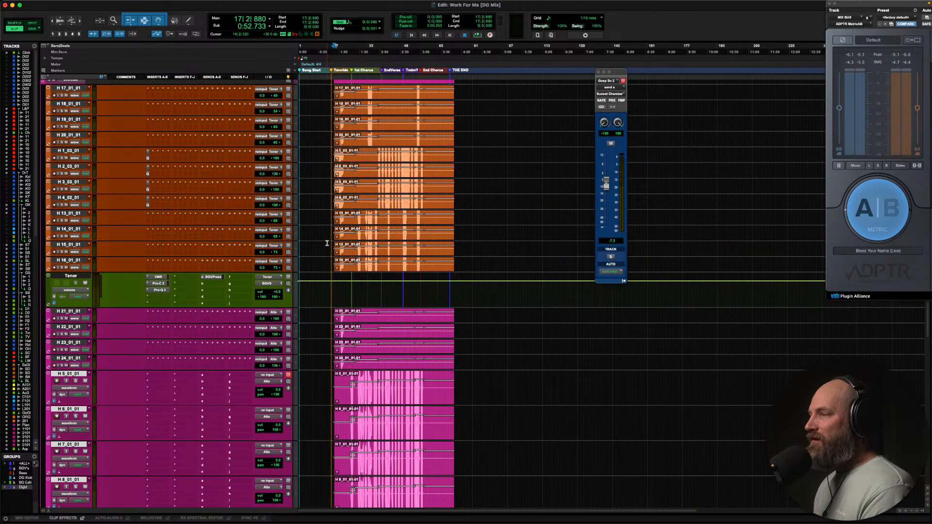
pyautogui.scroll(1, 327, 244)
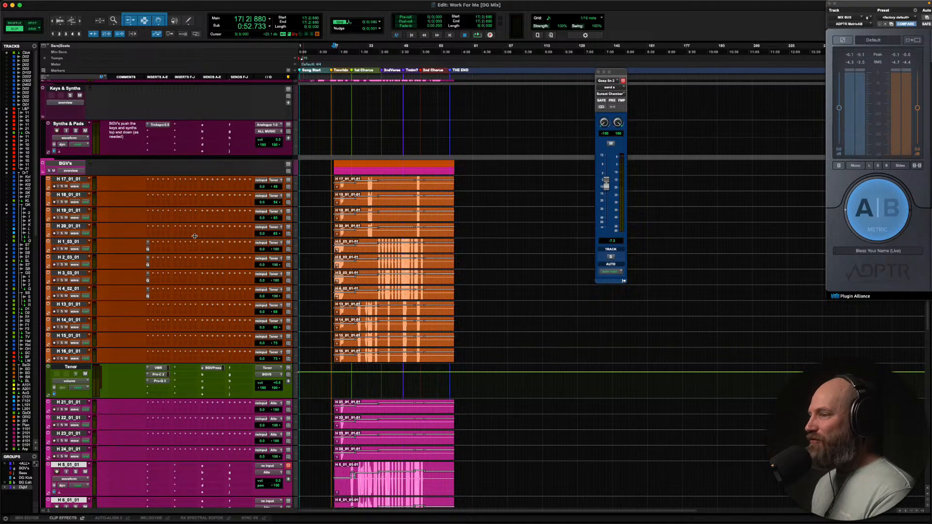
# Look over the session's music, bass, drum, background vocal, effects and lead vocal tracks
pyautogui.scroll(20, 194, 236)
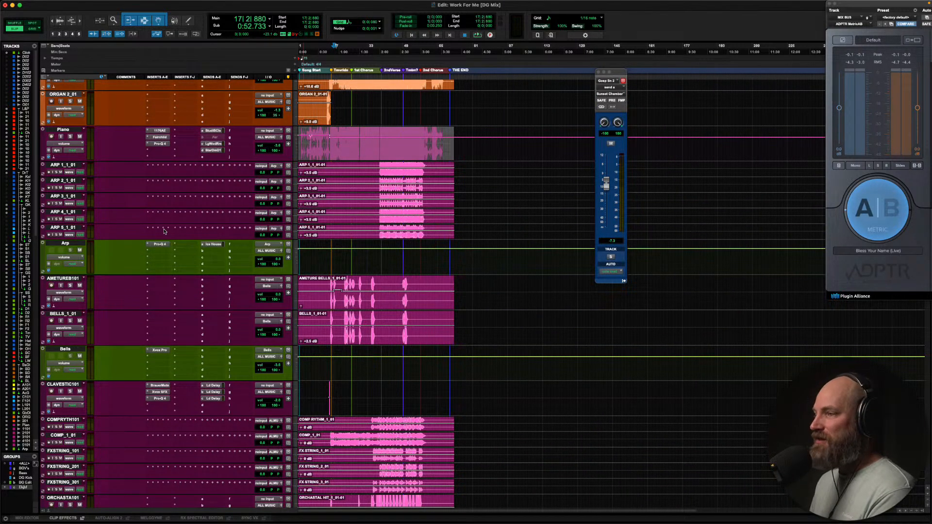
pyautogui.scroll(20, 164, 231)
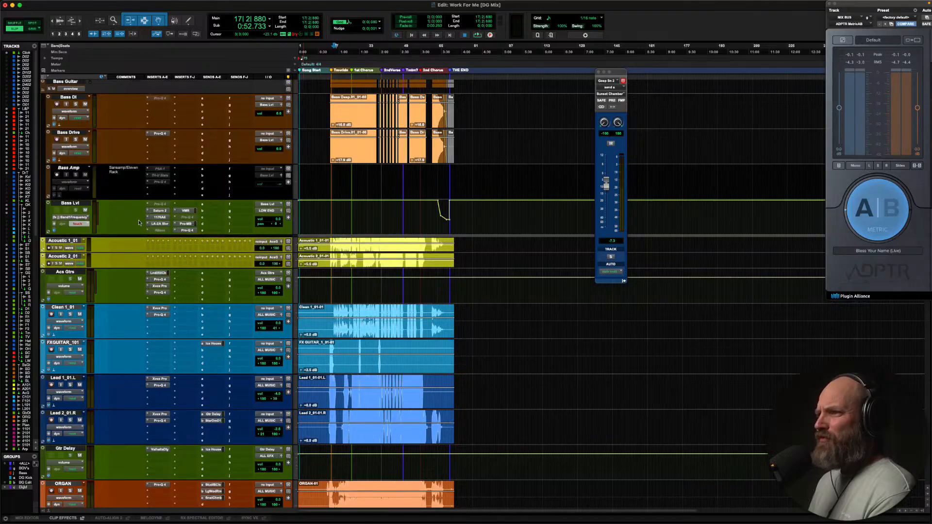
pyautogui.scroll(20, 139, 223)
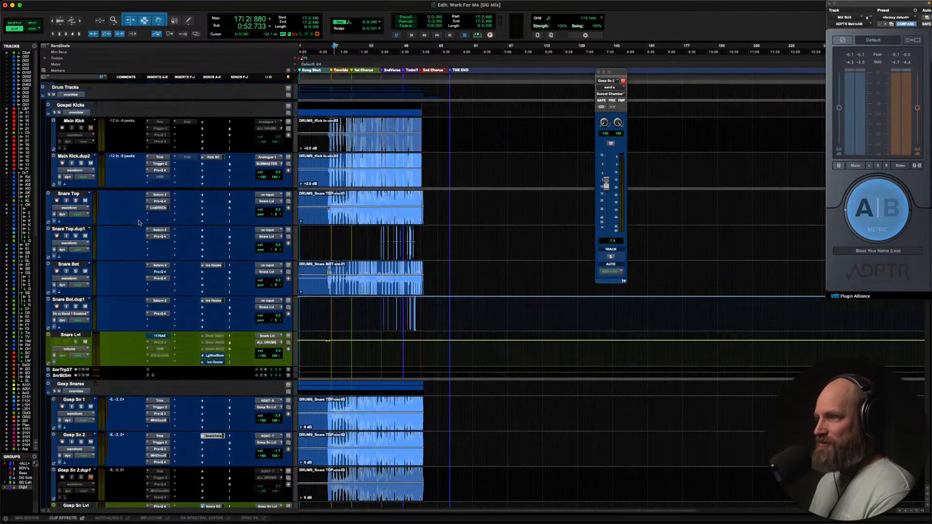
pyautogui.scroll(15, 138, 222)
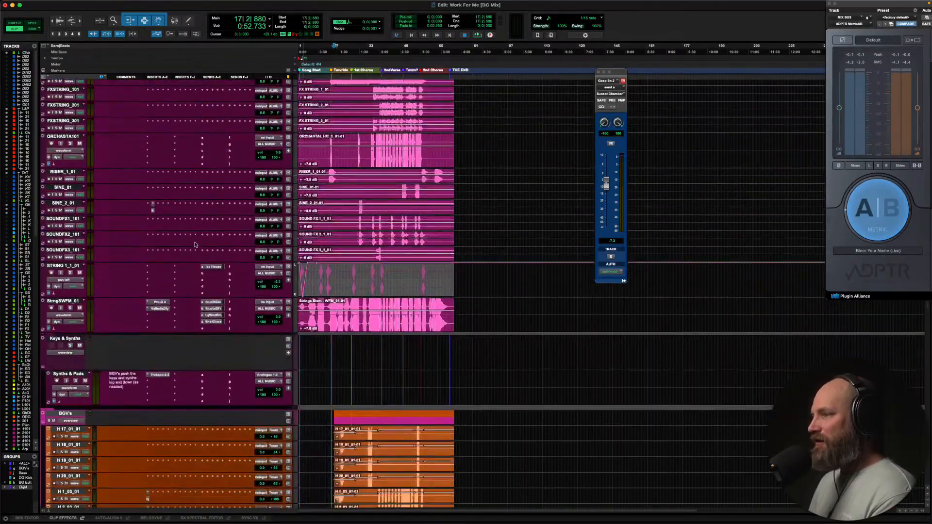
pyautogui.scroll(10, 188, 234)
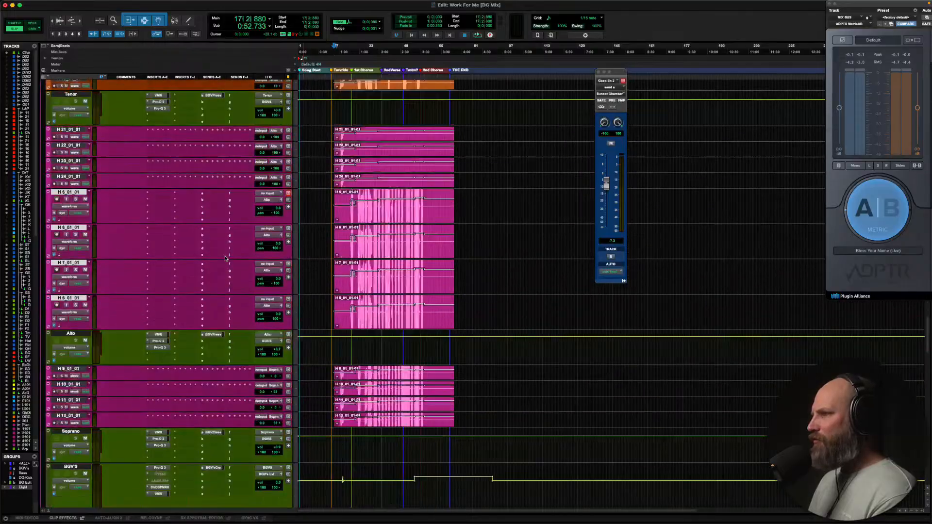
pyautogui.scroll(-15, 225, 258)
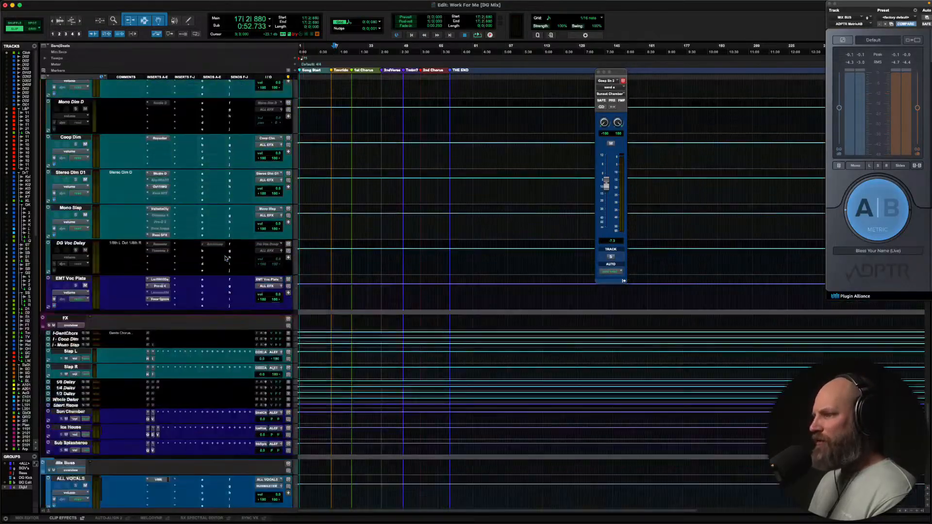
pyautogui.scroll(15, 225, 258)
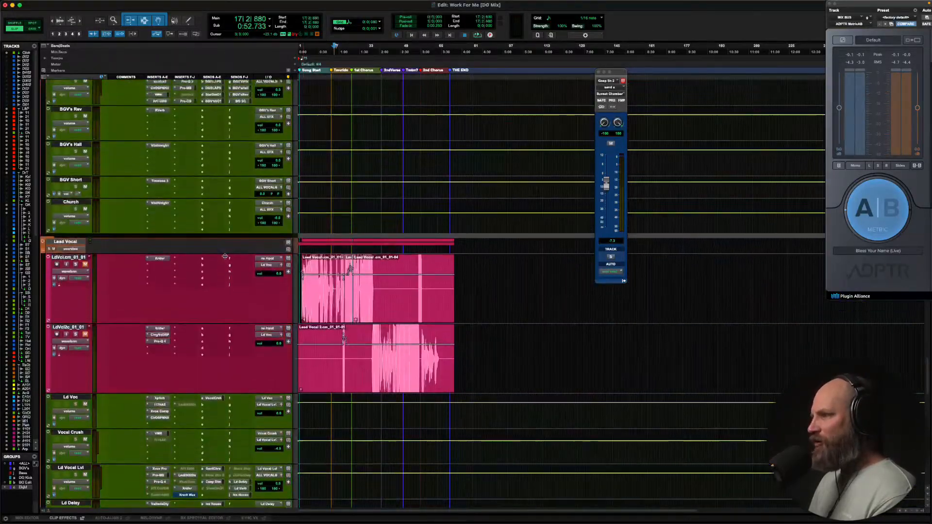
pyautogui.scroll(4, 225, 257)
# Zoom the timeline in one level and play the mix from 16|3|640 on the H 21_01_01 track
pyautogui.press('t')
pyautogui.press('Return')
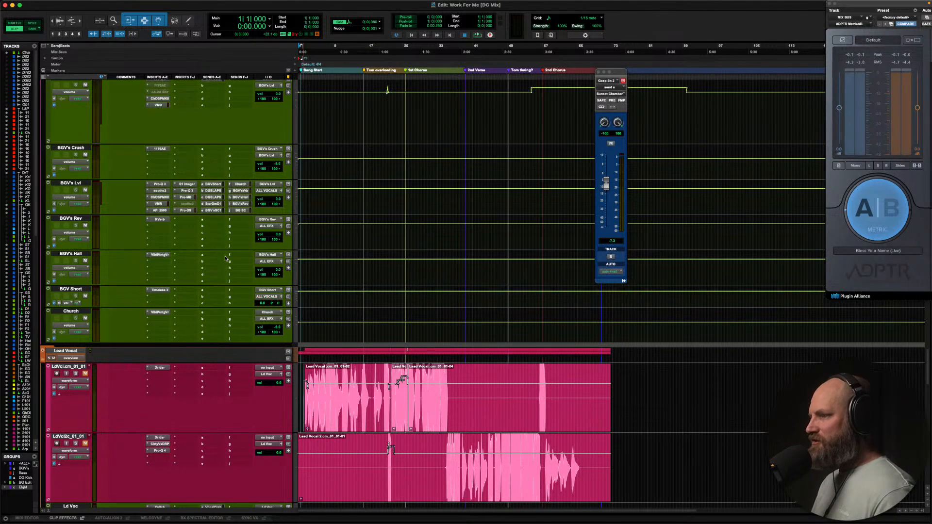
pyautogui.scroll(20, 283, 251)
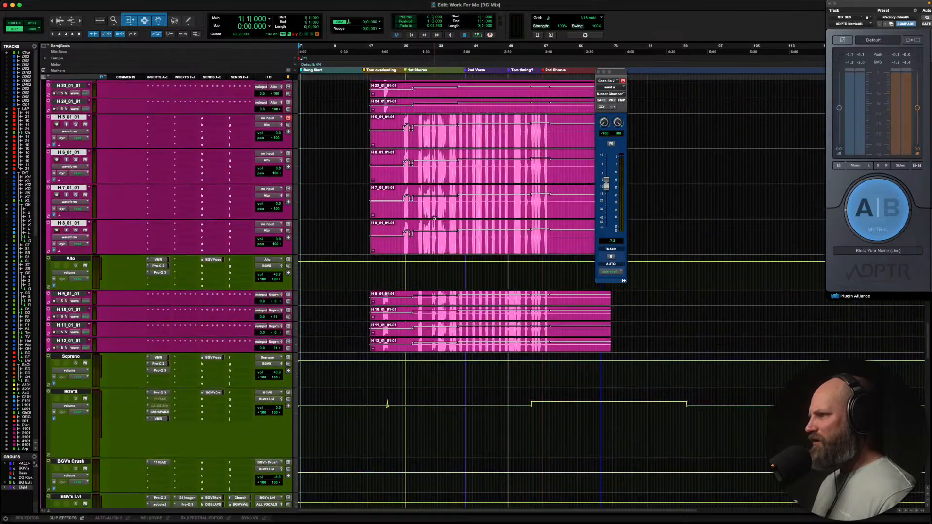
pyautogui.scroll(3, 436, 221)
pyautogui.click(367, 189)
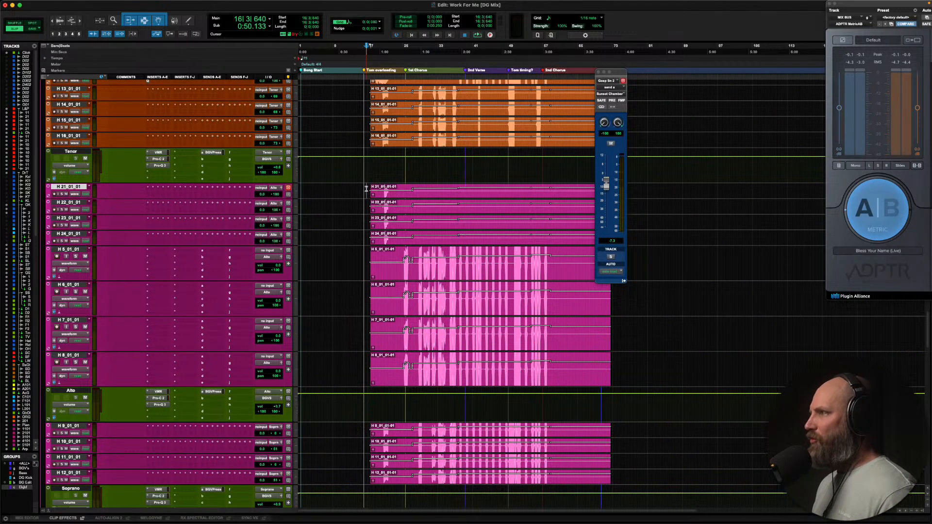
pyautogui.press('space')
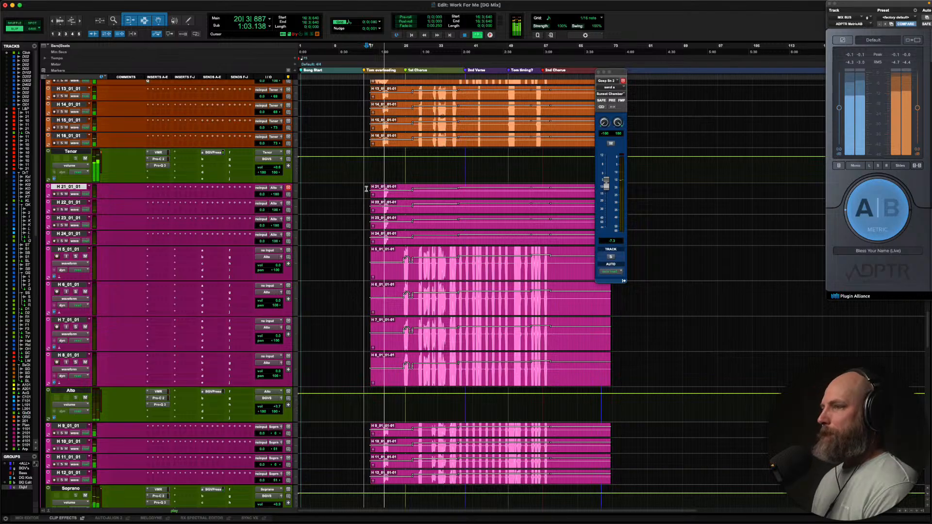
# Look over the background vocal tracks during playback and restart playback just before the 1st Chorus marker on H 9_01_01
pyautogui.scroll(-5, 366, 189)
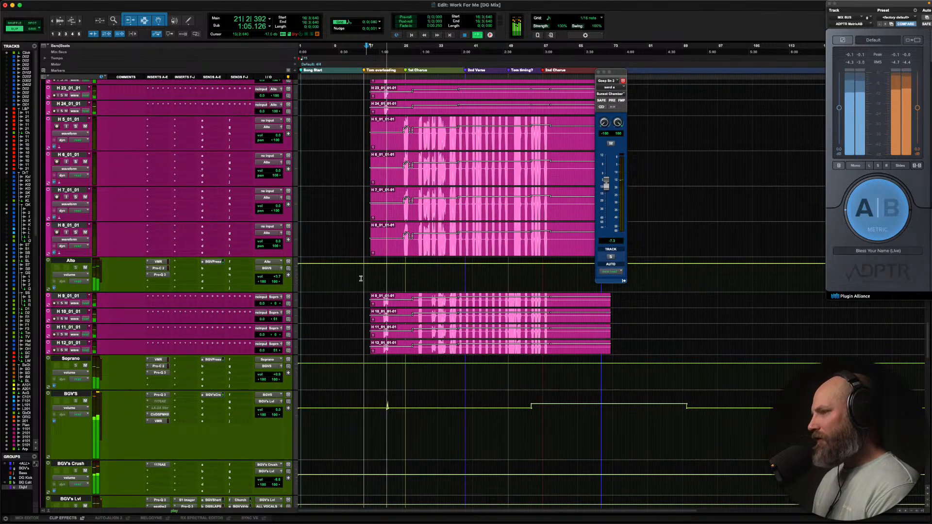
pyautogui.scroll(1, 361, 278)
pyautogui.scroll(11, 361, 278)
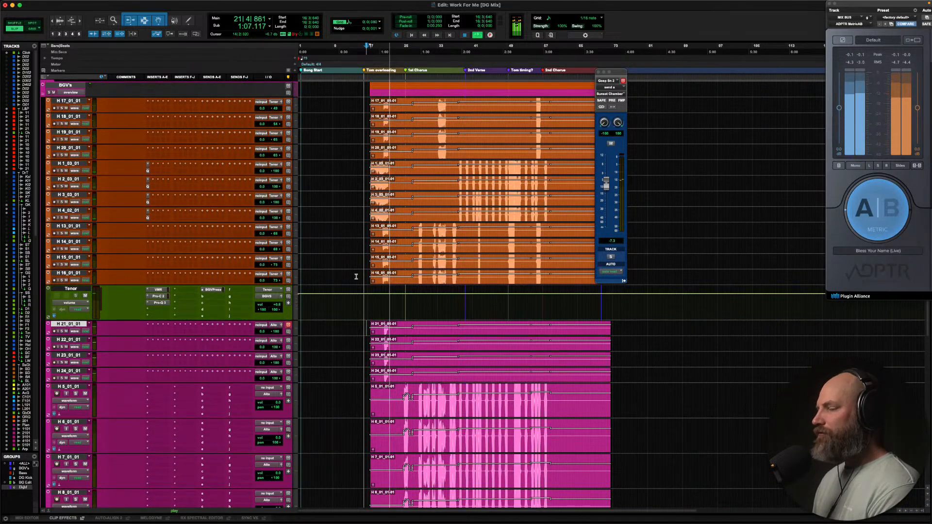
pyautogui.scroll(1, 356, 277)
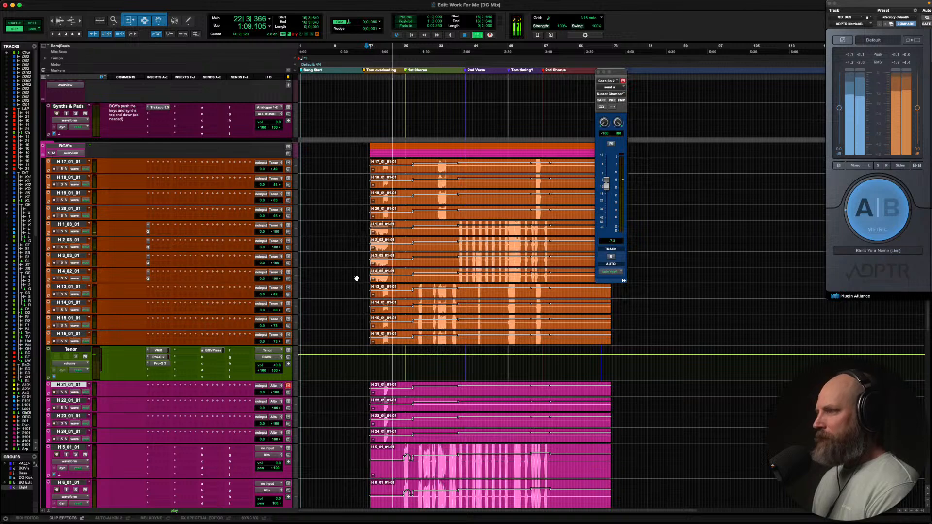
pyautogui.scroll(-12, 356, 277)
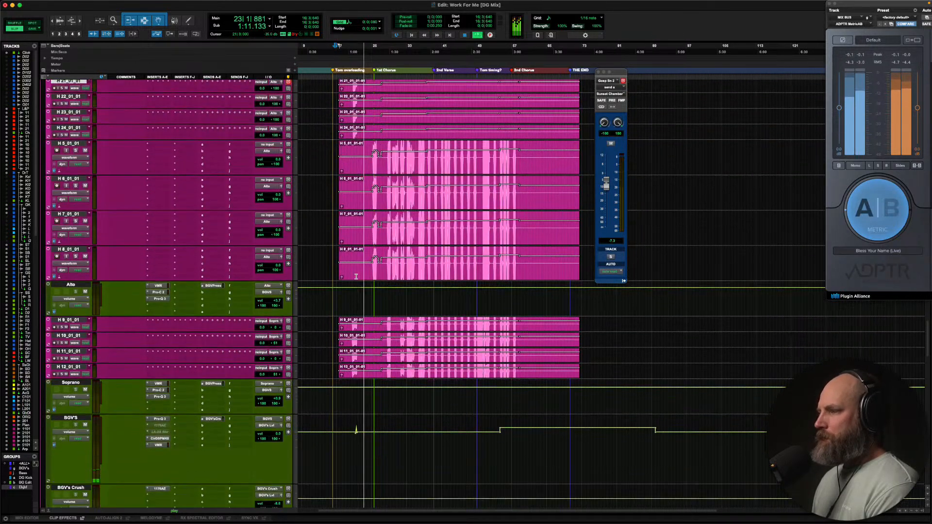
pyautogui.scroll(-2, 356, 277)
pyautogui.click(371, 281)
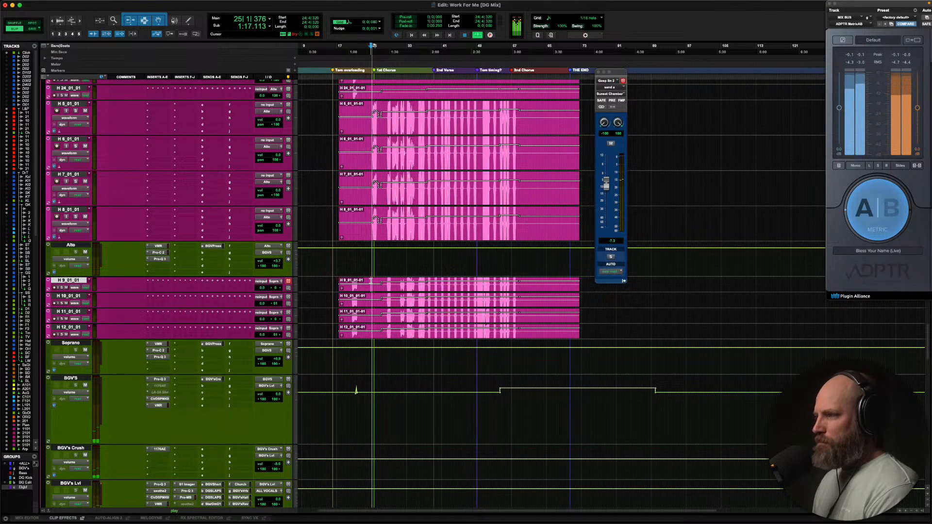
# Open the Pro-Q 4 on Main Kick.dup2 and adjust its output level to about +1.0 dB during playback
pyautogui.scroll(15, 239, 289)
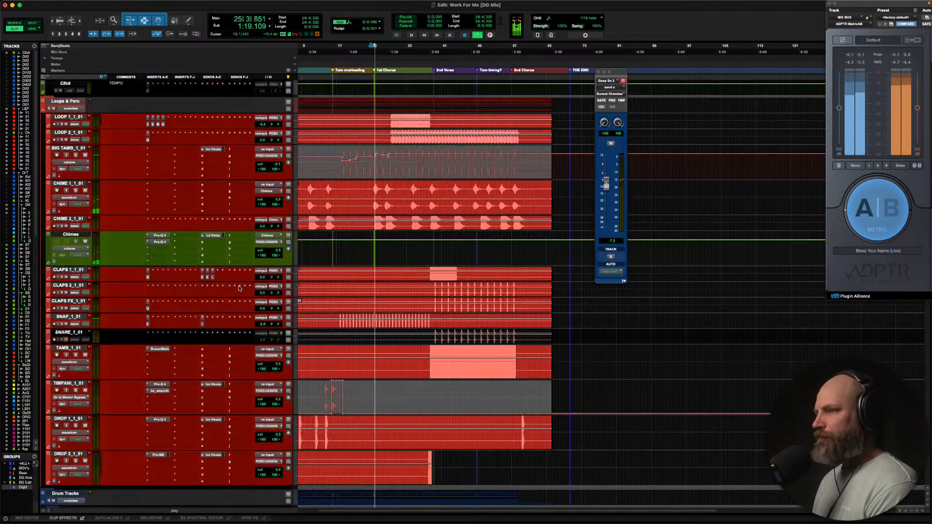
pyautogui.scroll(-15, 239, 289)
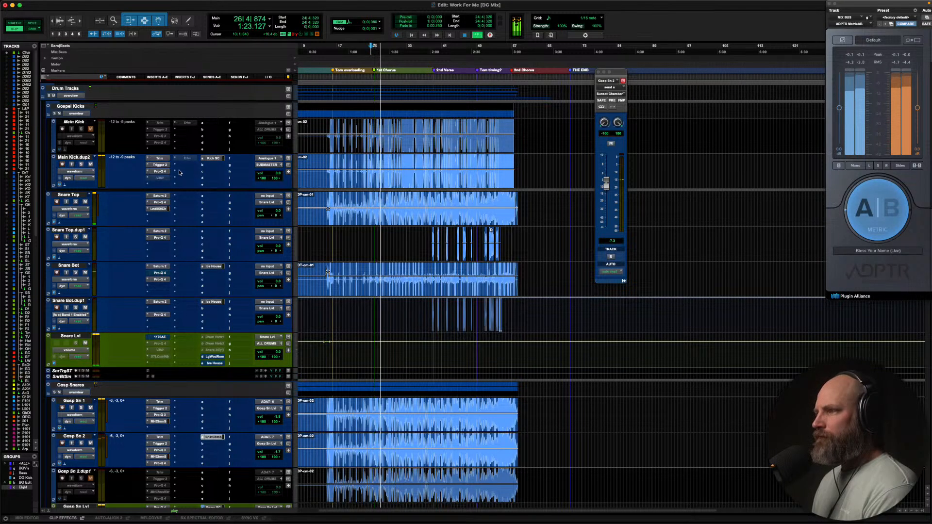
pyautogui.click(159, 171)
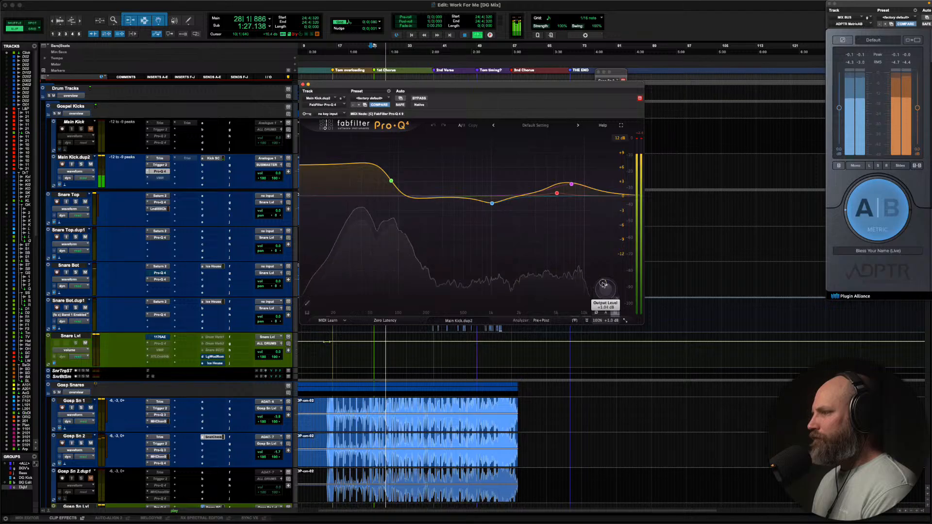
pyautogui.moveTo(603, 285); pyautogui.dragTo(604, 295)
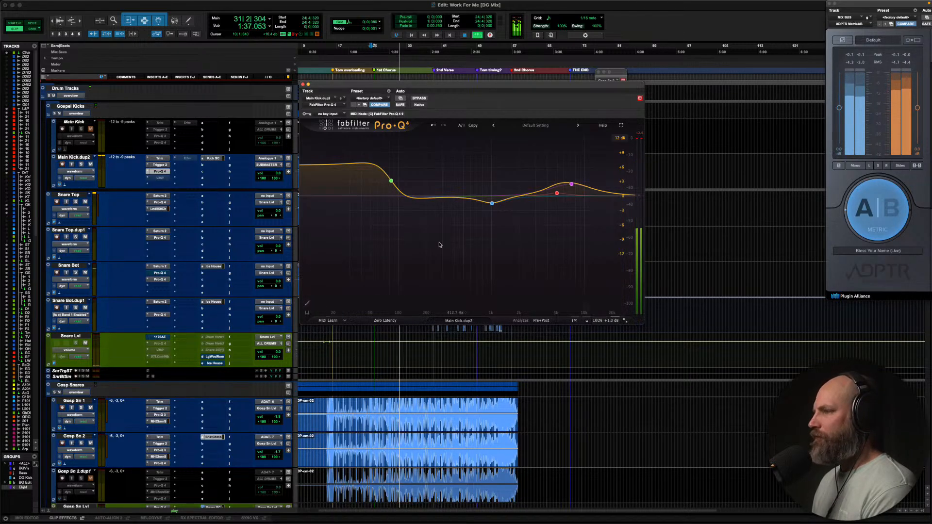
# Stop playback, close the kick's EQ and place the edit cursor at 27|4|320 on Main Kick.dup2
pyautogui.press('space')
pyautogui.press('super+w')
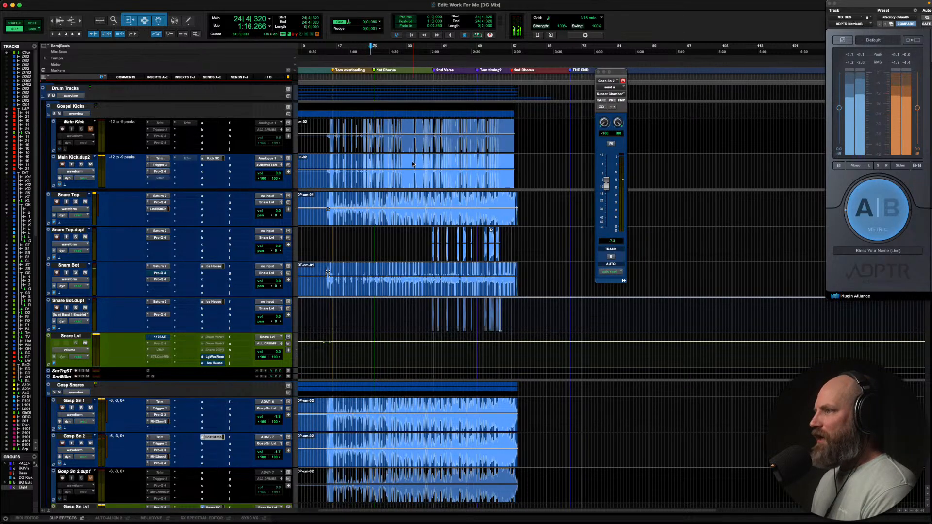
pyautogui.click(383, 163)
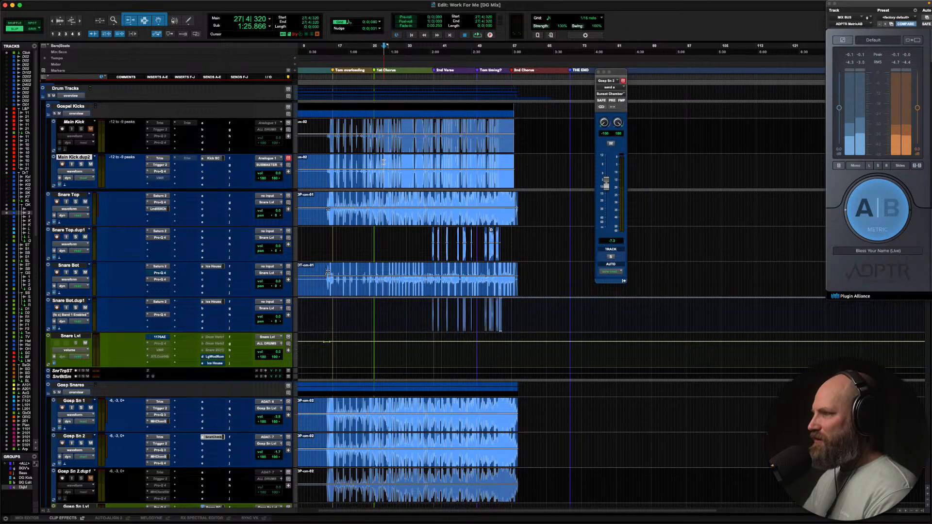
# Look over the session's snare, percussion, kick, bass, music and background vocal tracks
pyautogui.scroll(-2, 384, 162)
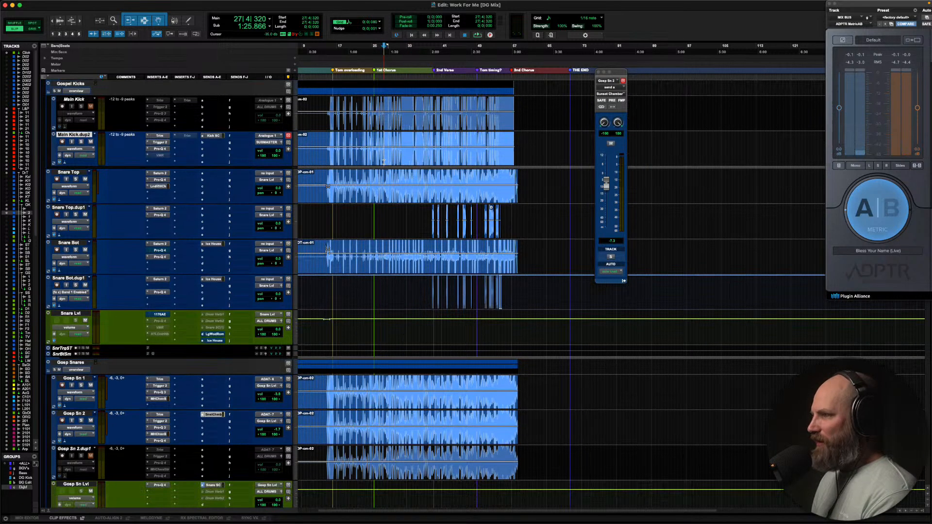
pyautogui.scroll(-15, 384, 162)
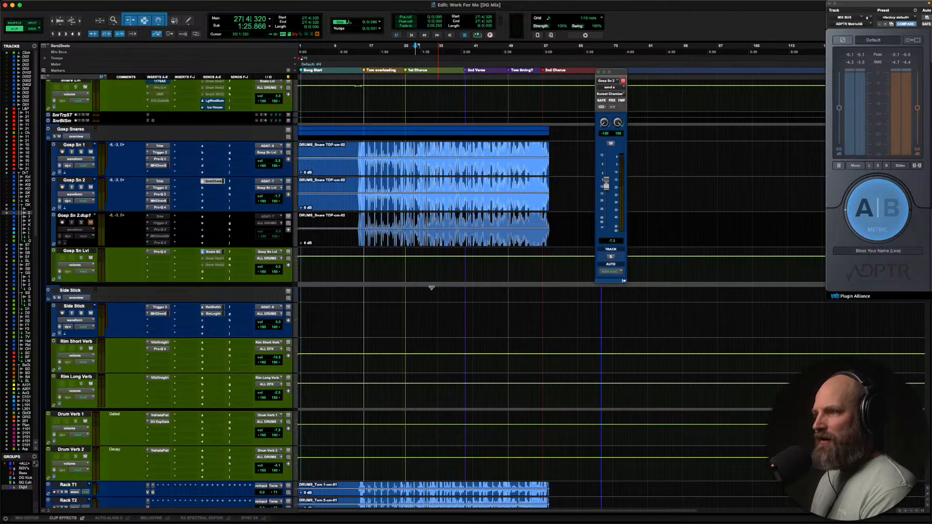
pyautogui.scroll(-12, 432, 288)
pyautogui.scroll(15, 432, 290)
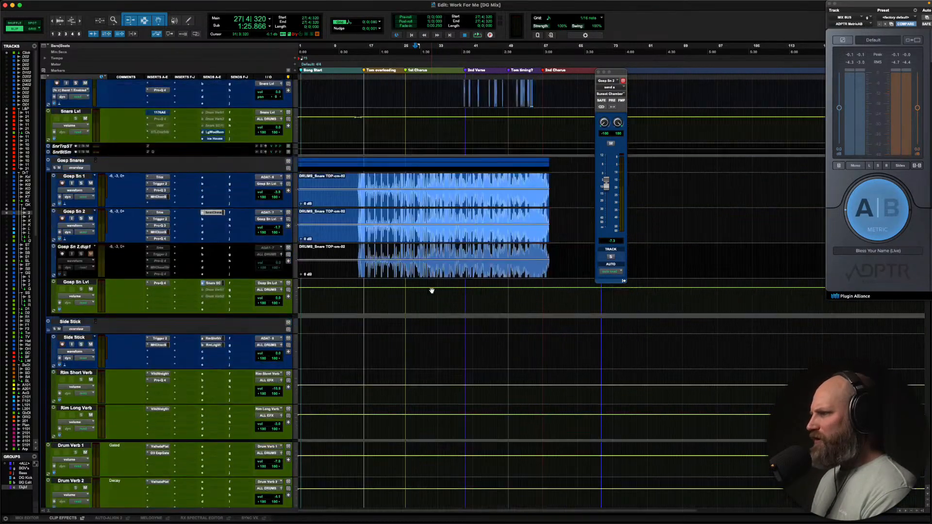
pyautogui.scroll(20, 432, 290)
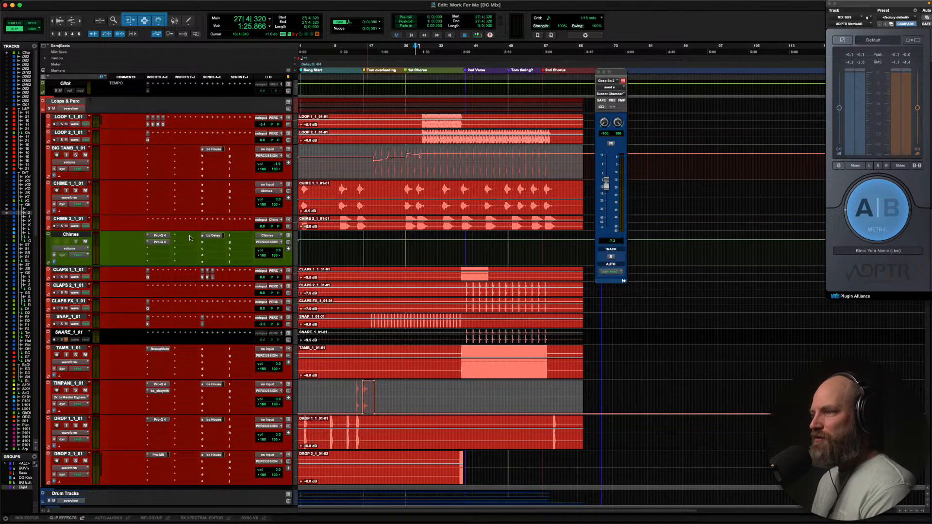
pyautogui.scroll(-20, 190, 238)
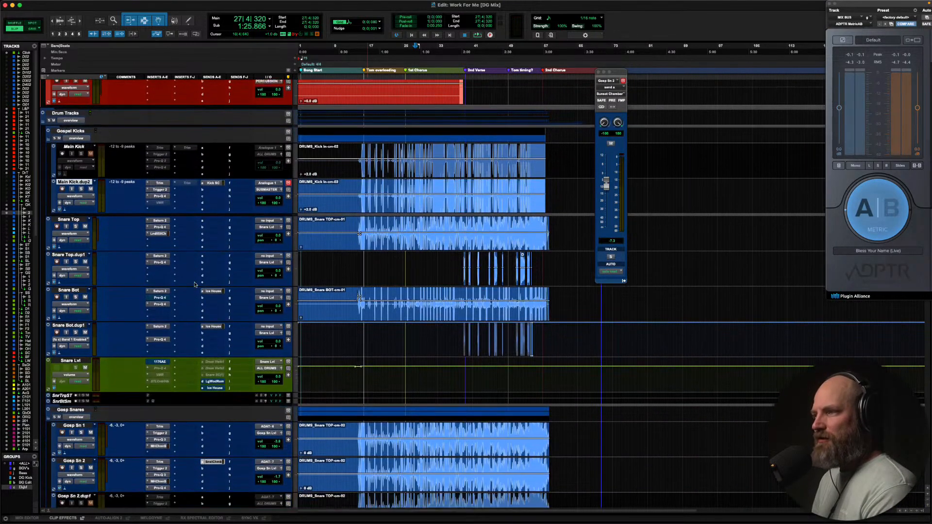
pyautogui.scroll(-1, 194, 284)
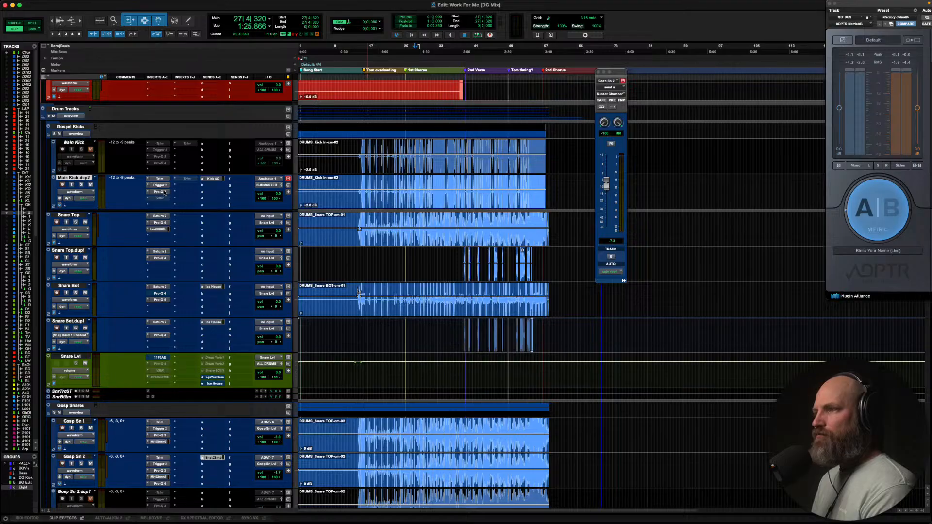
pyautogui.scroll(-20, 187, 277)
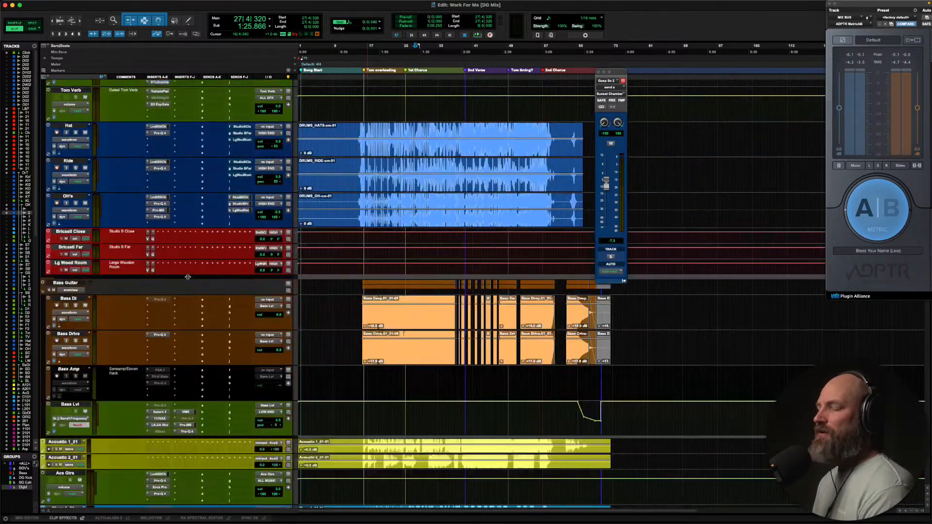
pyautogui.scroll(-20, 188, 277)
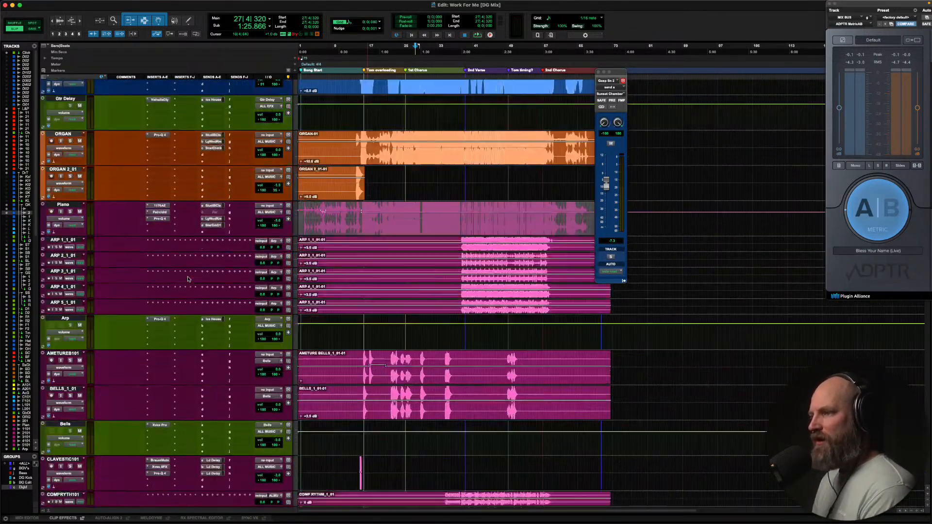
pyautogui.scroll(-20, 188, 280)
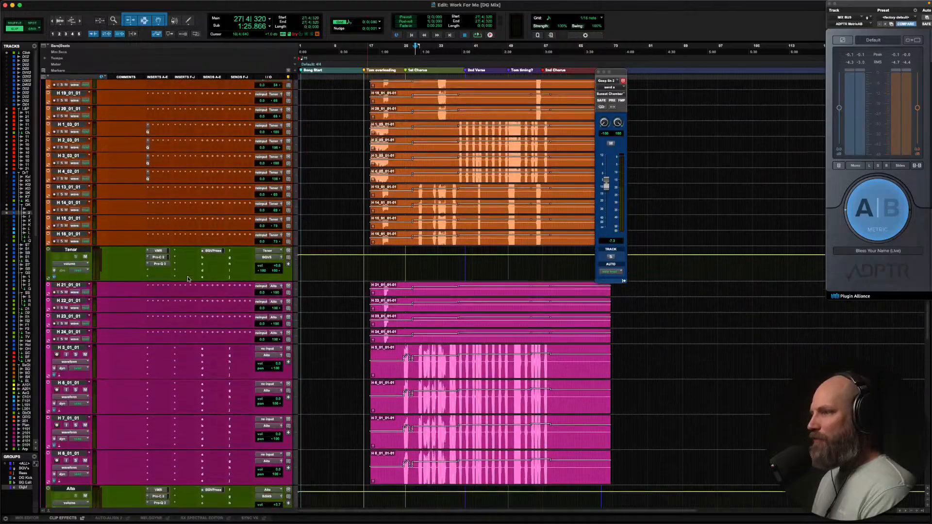
# Place the edit cursor at the start of the alto background vocal clips, H 5_01_01 through H 8_01_01
pyautogui.scroll(-5, 188, 279)
pyautogui.scroll(-15, 219, 290)
pyautogui.click(341, 215)
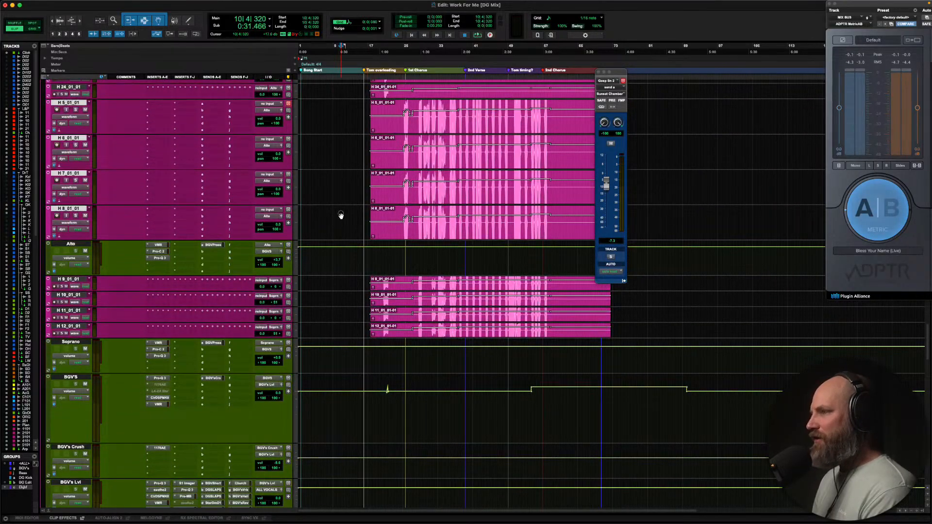
pyautogui.press('Tab')
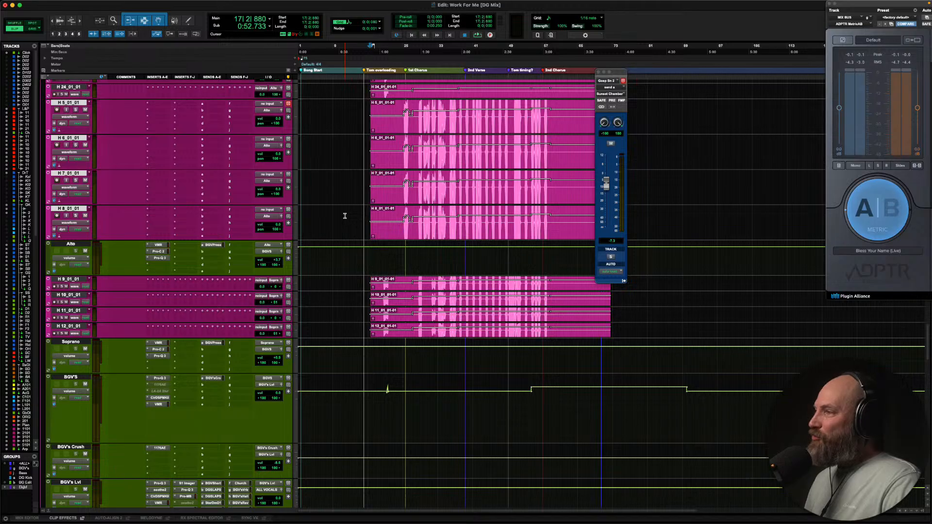
# Place the edit cursor at 38|4|703 on the Hat track, near the 2nd Verse marker
pyautogui.scroll(15, 345, 215)
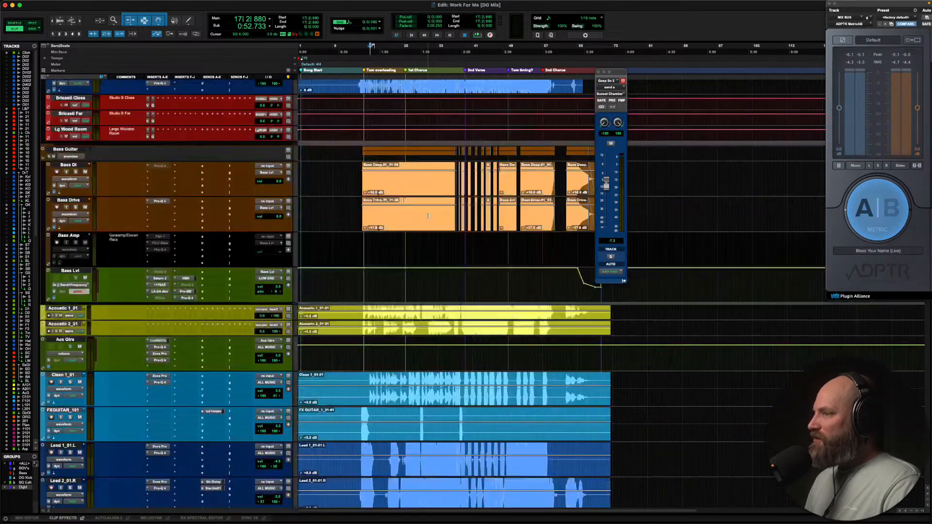
pyautogui.scroll(8, 428, 216)
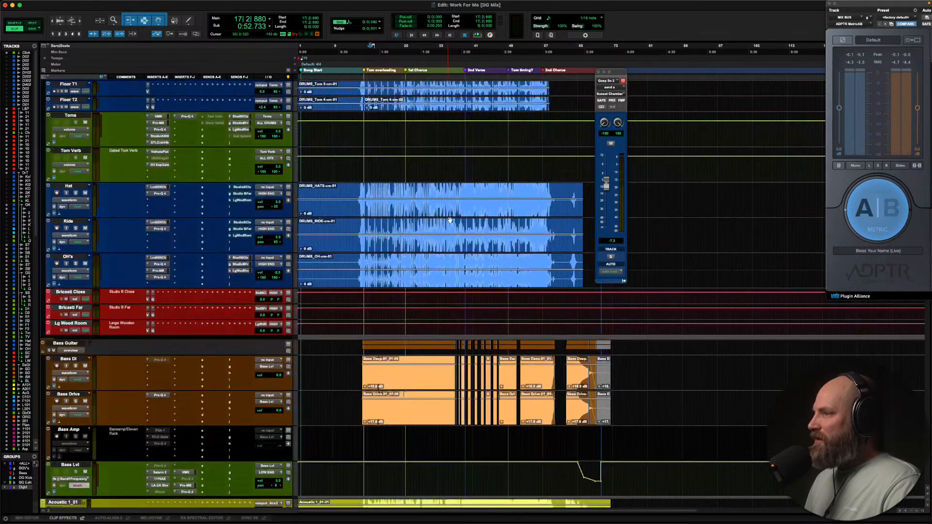
pyautogui.click(464, 190)
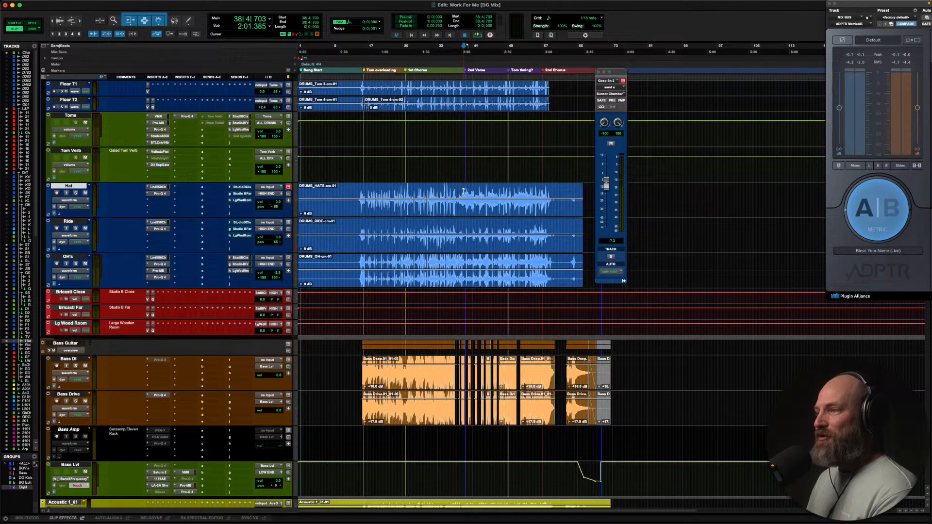
# Locate the start of the claps on CLAPS 1_1_01 at 38|3|000, and play the mix from 1|3|650
pyautogui.scroll(10, 463, 190)
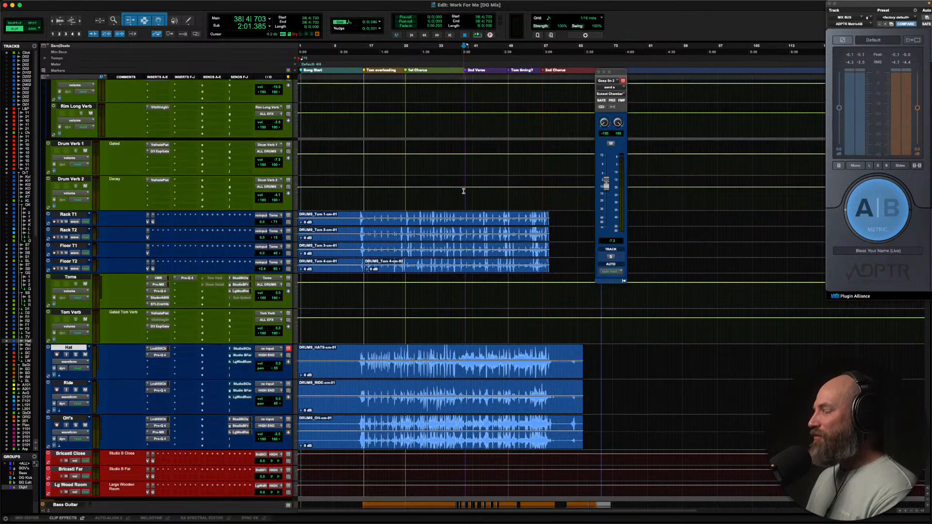
pyautogui.scroll(15, 464, 190)
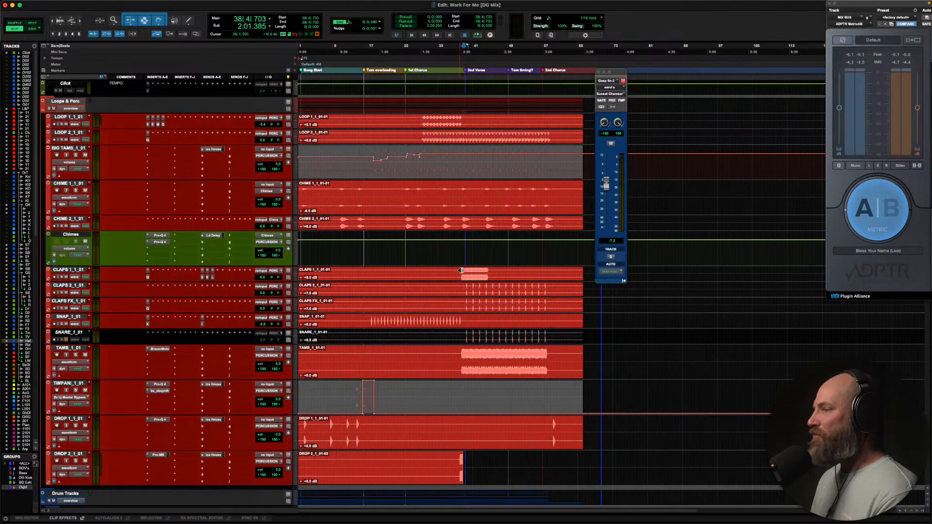
pyautogui.click(461, 271)
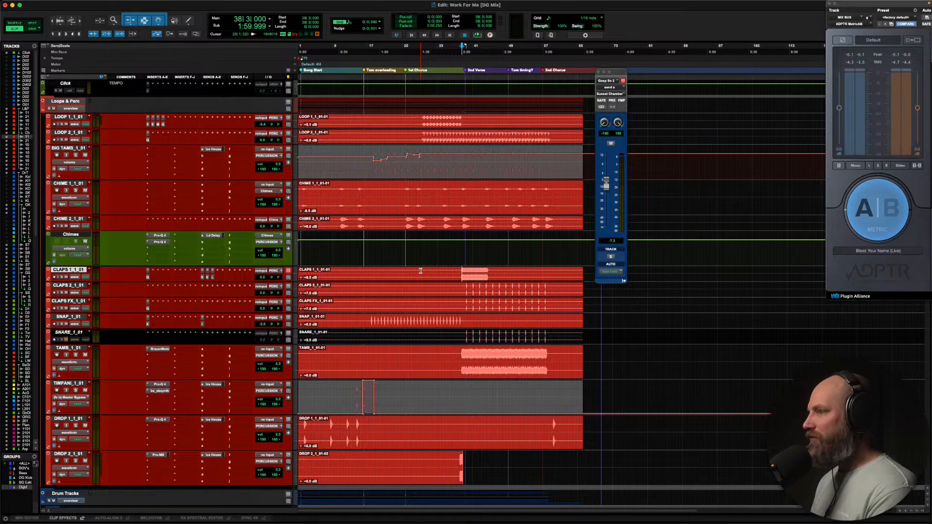
pyautogui.press('Return')
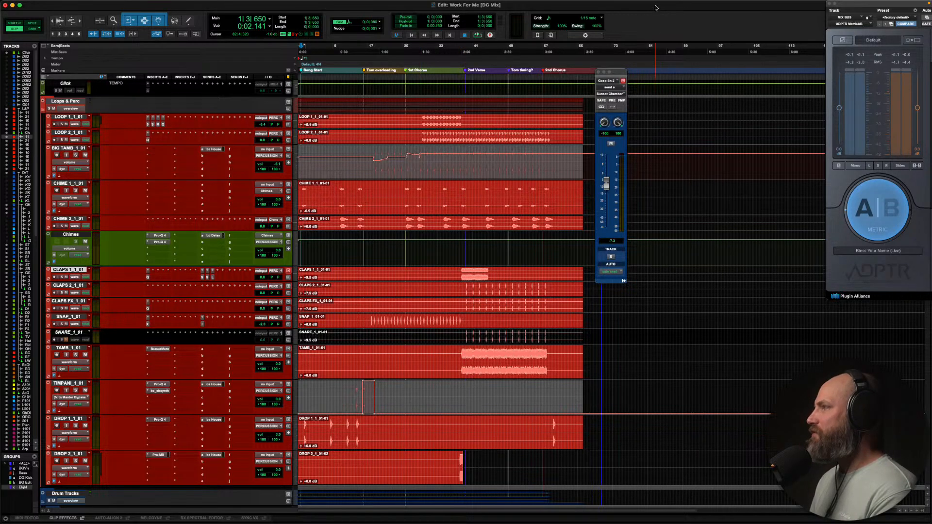
pyautogui.press('space')
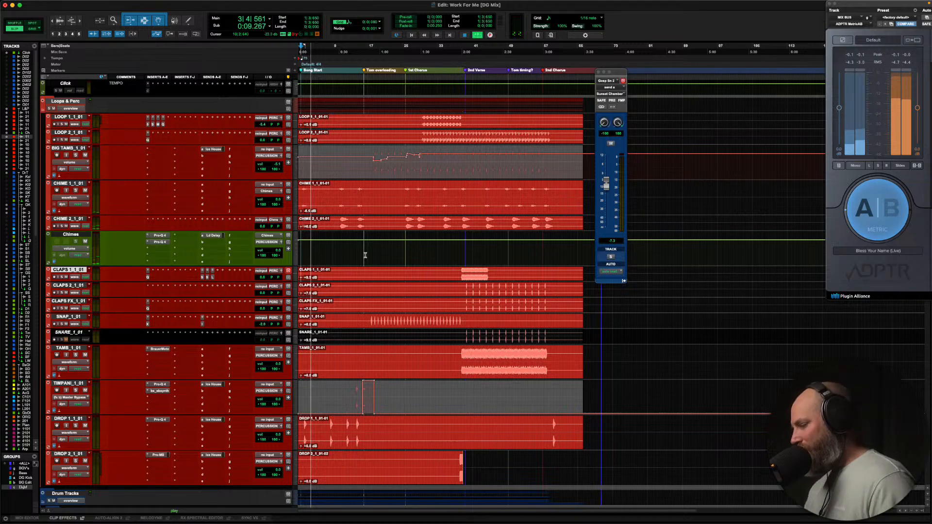
# Open Tonal Balance Control 2 on the MIX BUS during playback to check the mix against the Live Gospel target
pyautogui.scroll(-15, 365, 255)
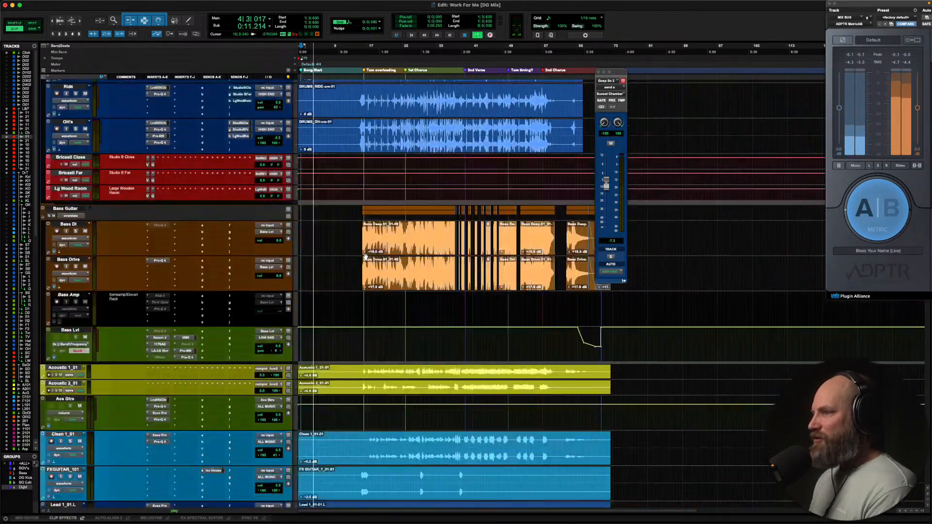
pyautogui.scroll(-20, 365, 256)
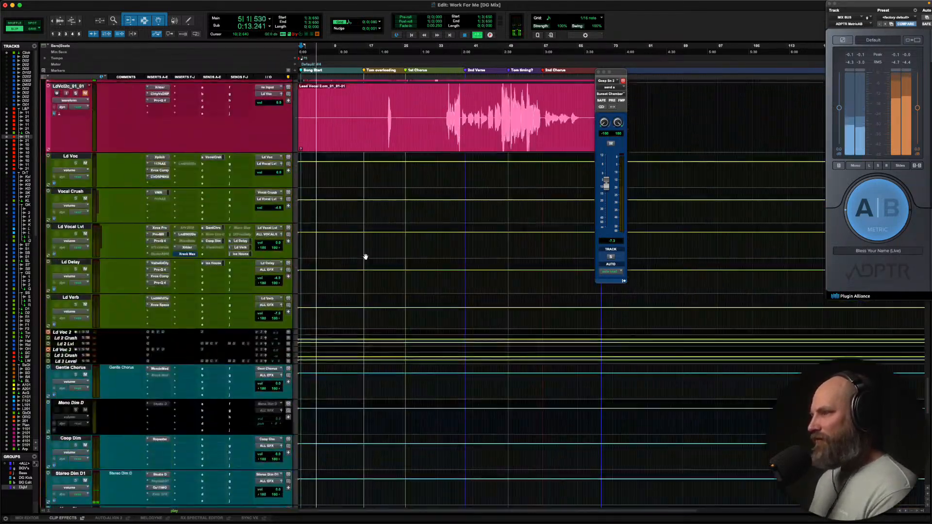
pyautogui.scroll(-20, 365, 255)
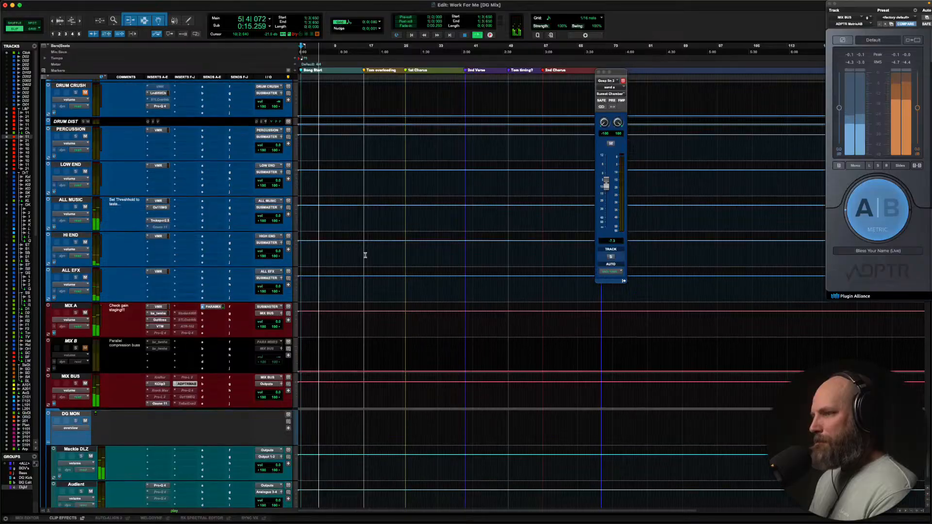
pyautogui.scroll(-1, 365, 254)
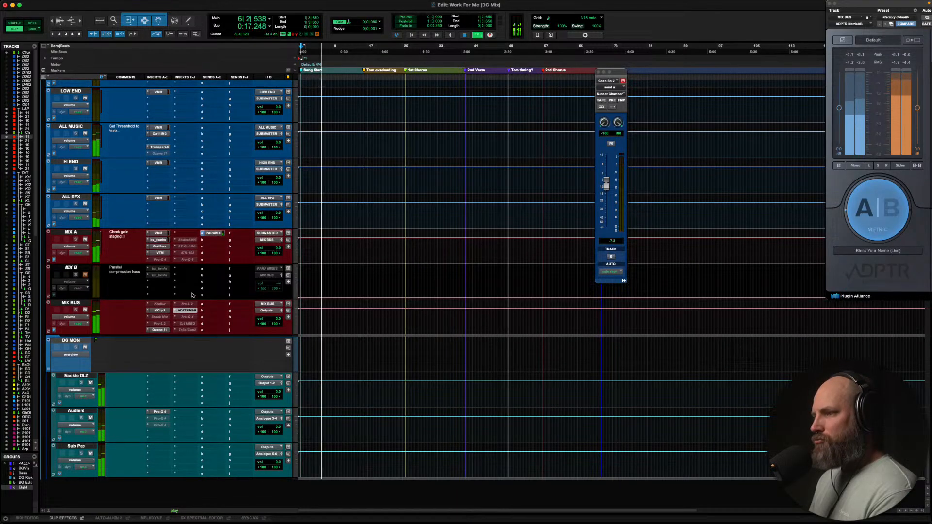
pyautogui.click(159, 304)
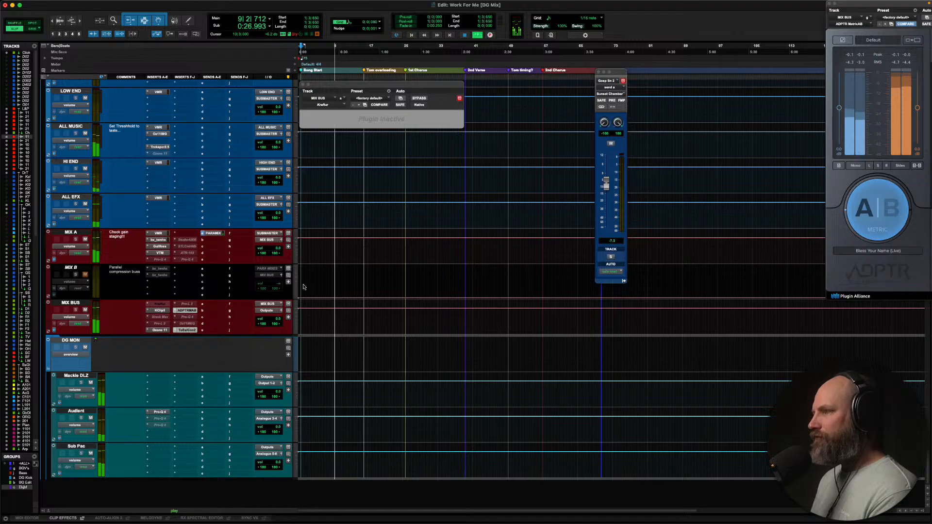
pyautogui.moveTo(460, 85); pyautogui.dragTo(487, 60)
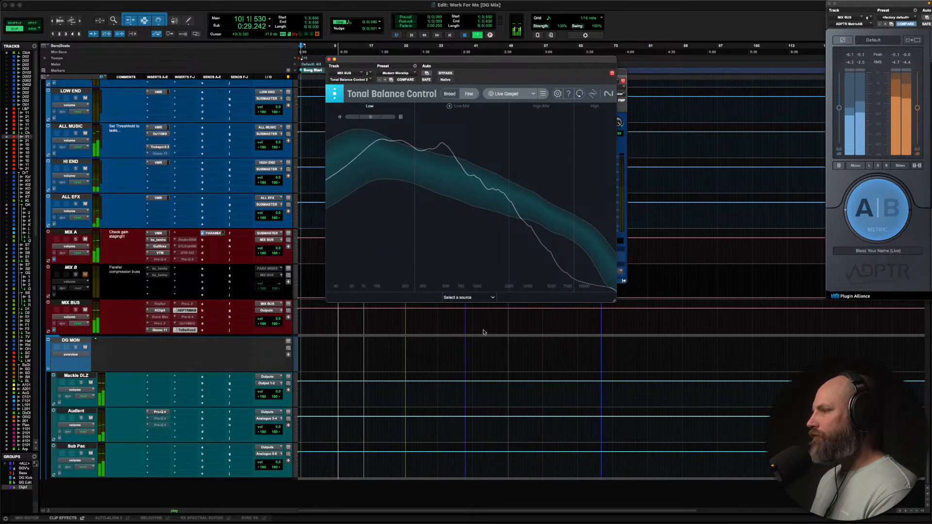
pyautogui.click(488, 346)
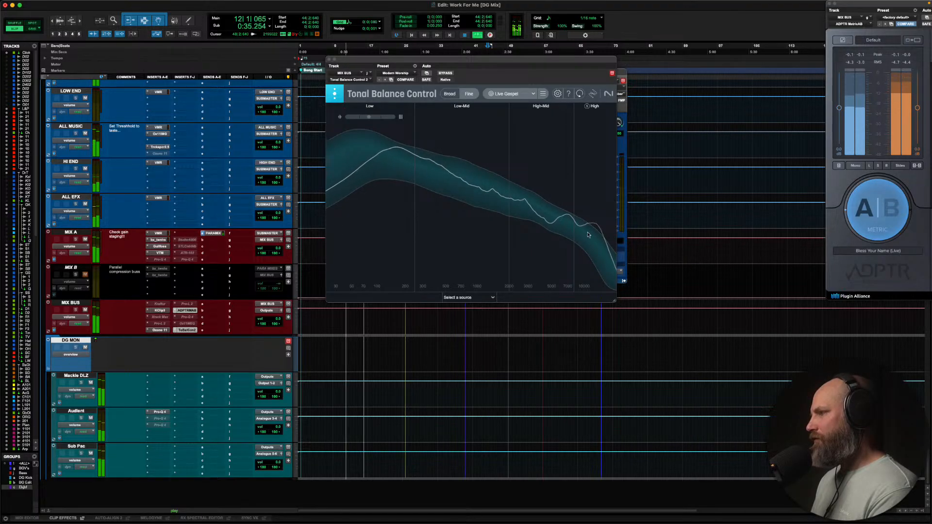
# Zoom the timeline in on the Loops & Perc tracks and move the Tonal Balance Control window clear of the chime clips
pyautogui.scroll(-15, 381, 395)
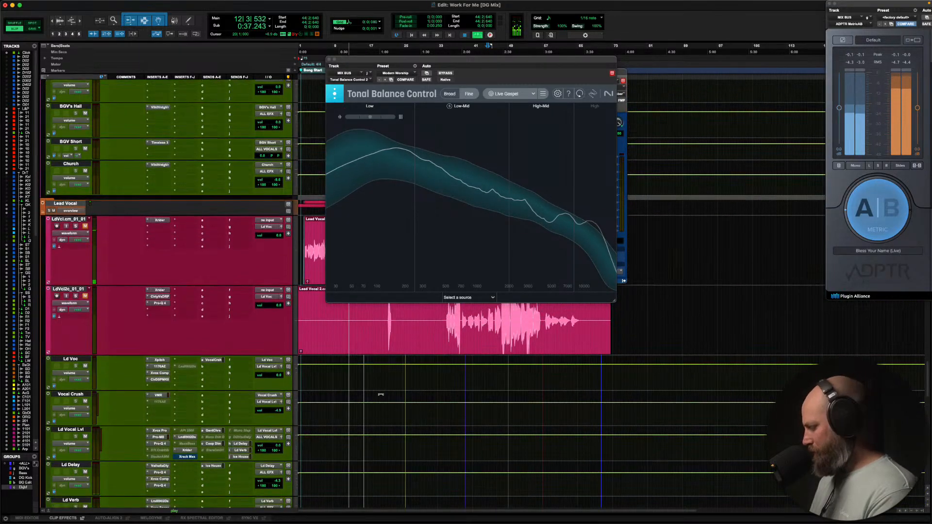
pyautogui.scroll(-15, 381, 395)
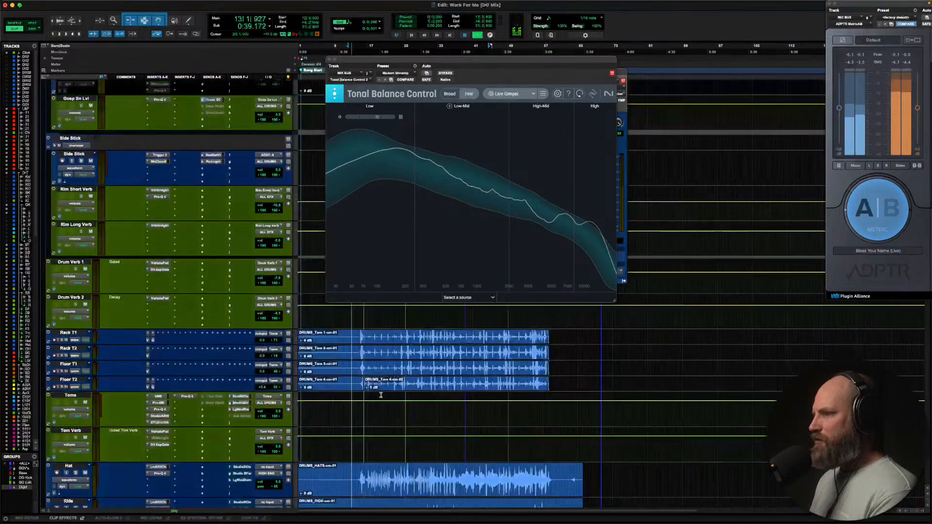
pyautogui.scroll(-15, 381, 396)
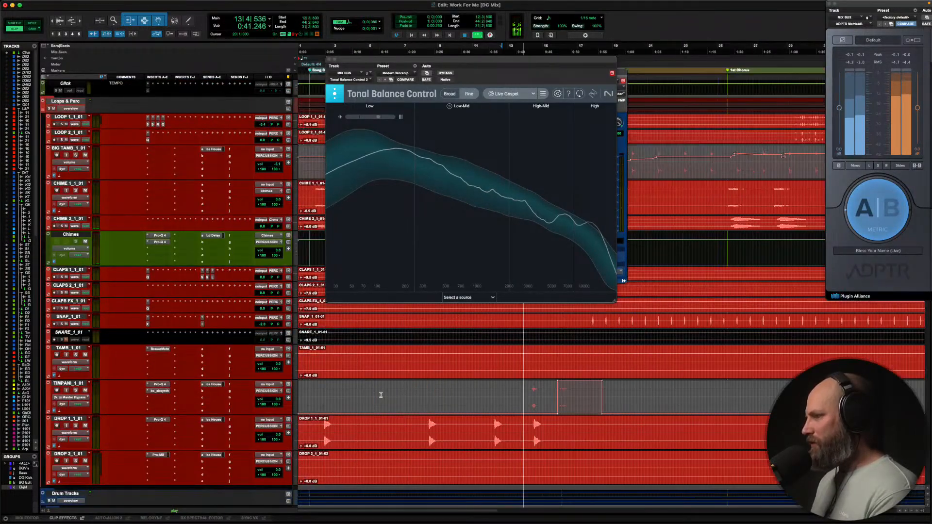
pyautogui.press('t')
pyautogui.hscroll(5, 382, 395)
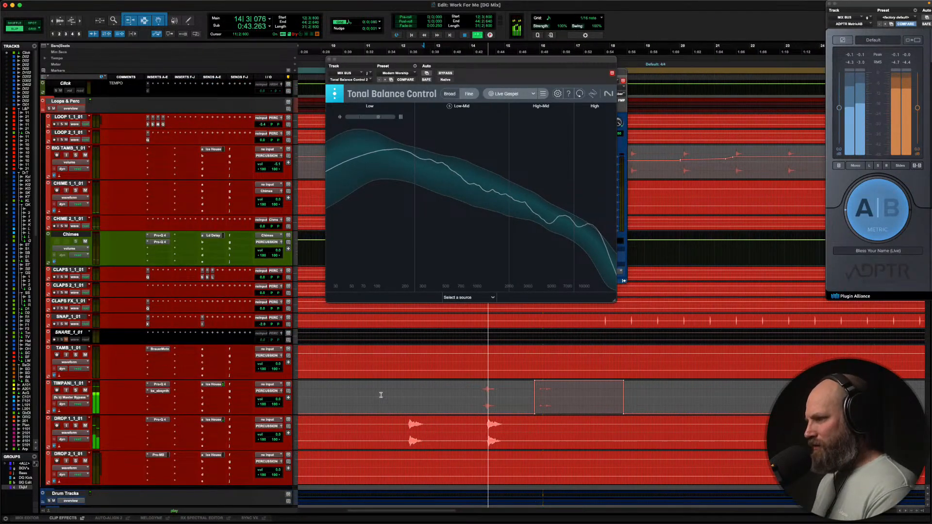
pyautogui.moveTo(382, 62); pyautogui.dragTo(680, 76)
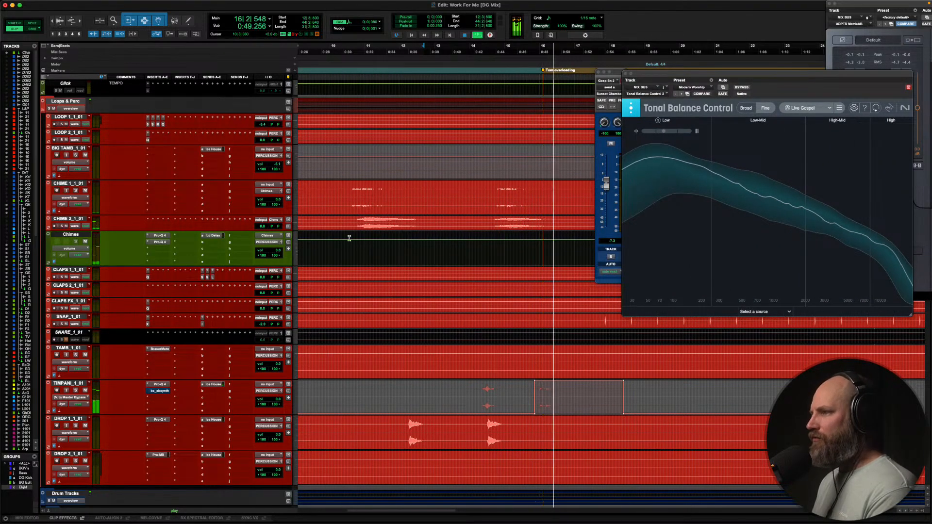
# Place the edit cursor at 10|3|120 on CHIME 2_1_01 and lower the high shelf in the Chimes track's second Pro-Q 4 to about -1.9 dB
pyautogui.click(348, 221)
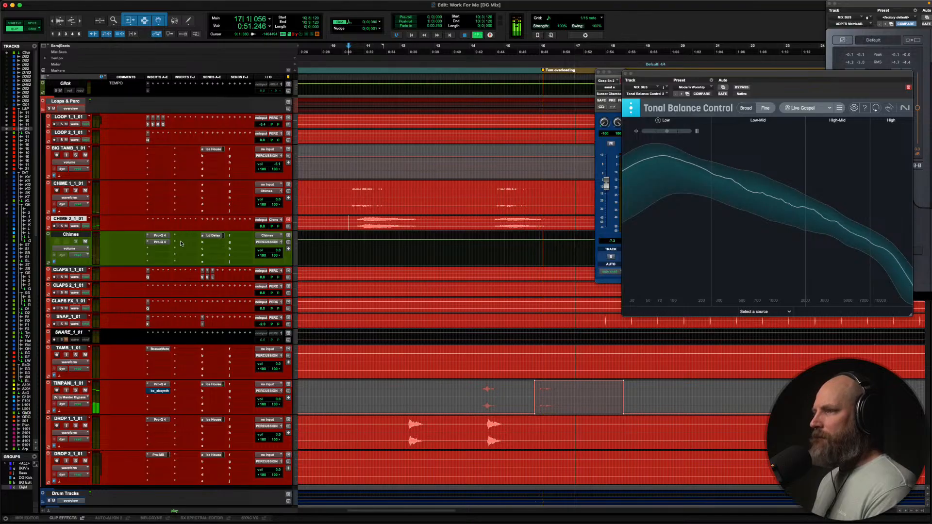
pyautogui.click(160, 242)
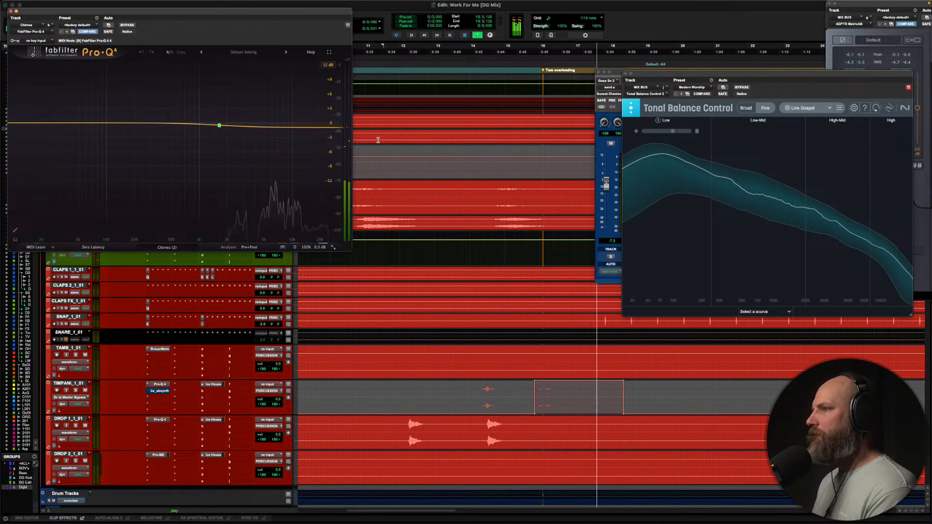
pyautogui.moveTo(220, 128); pyautogui.dragTo(219, 132)
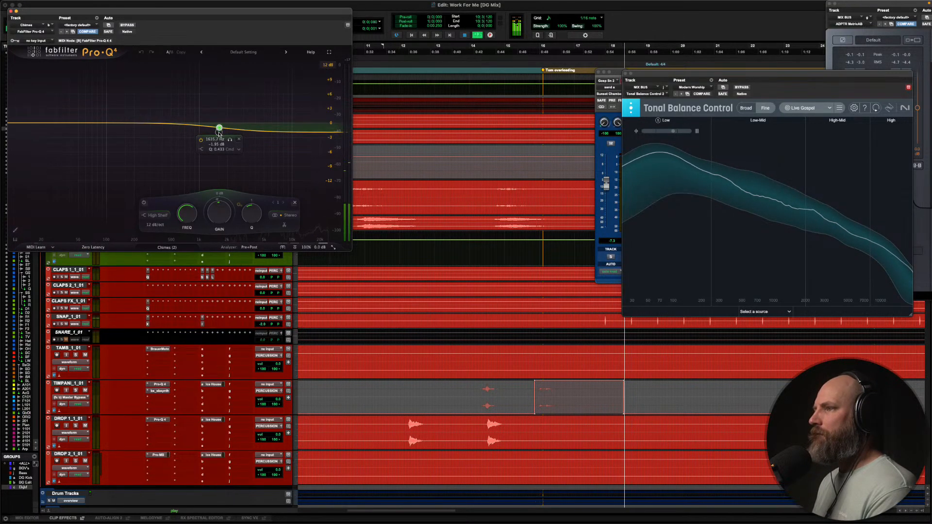
pyautogui.click(10, 10)
# Play the mix from 10|3|120 to hear the chimes, stop playback, and close the Tonal Balance Control window
pyautogui.press('space')
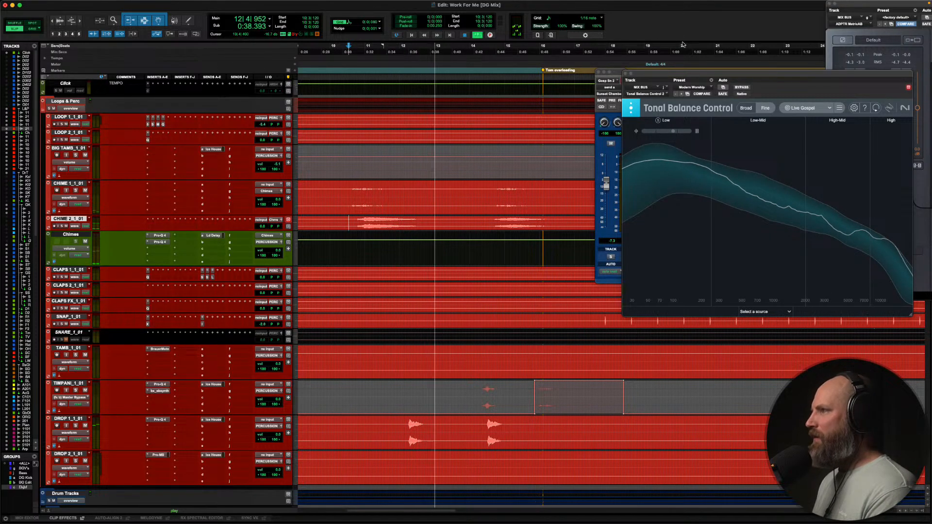
pyautogui.press('space')
pyautogui.moveTo(903, 83); pyautogui.dragTo(645, 88)
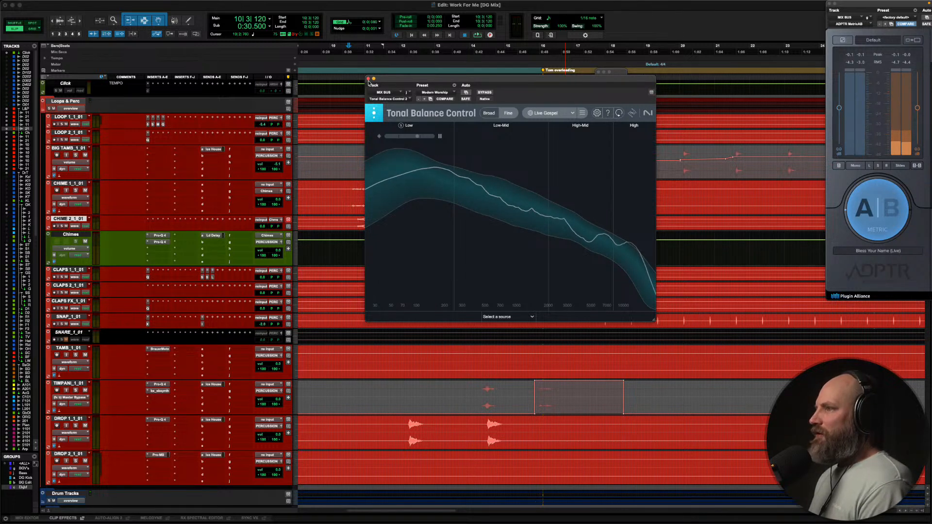
pyautogui.click(368, 78)
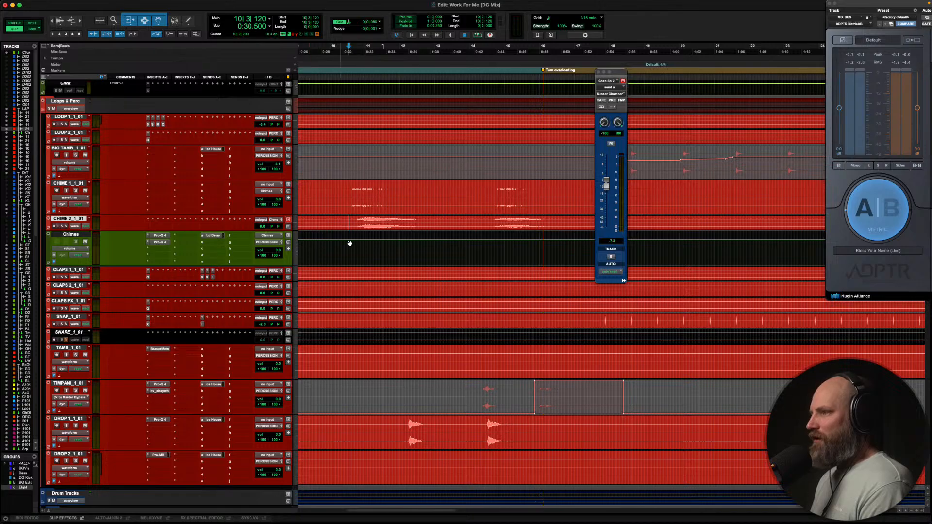
# Return the edit cursor to the session start at 1|1|000 and fit the timeline to span Song Start through the 2nd Chorus
pyautogui.press('r')
pyautogui.press('r')
pyautogui.press('r')
pyautogui.press('r')
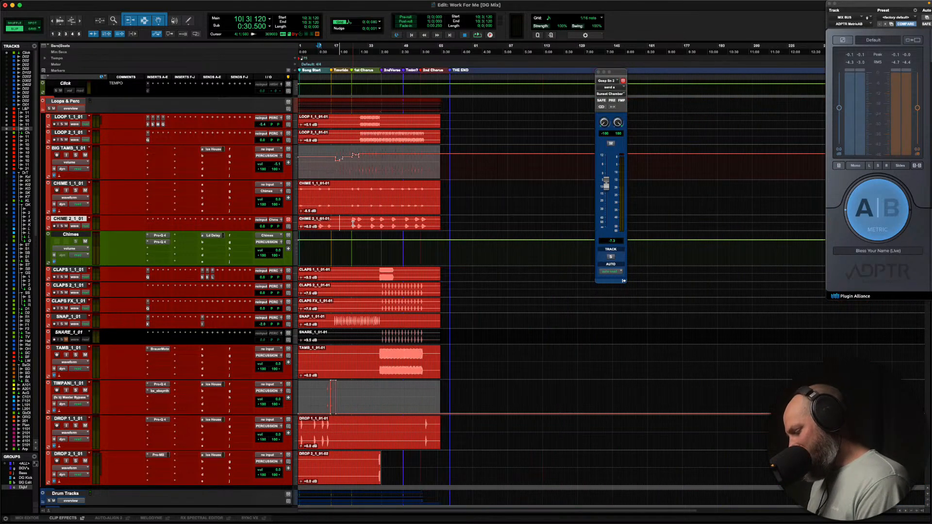
pyautogui.press('Return')
pyautogui.press('t')
pyautogui.press('t')
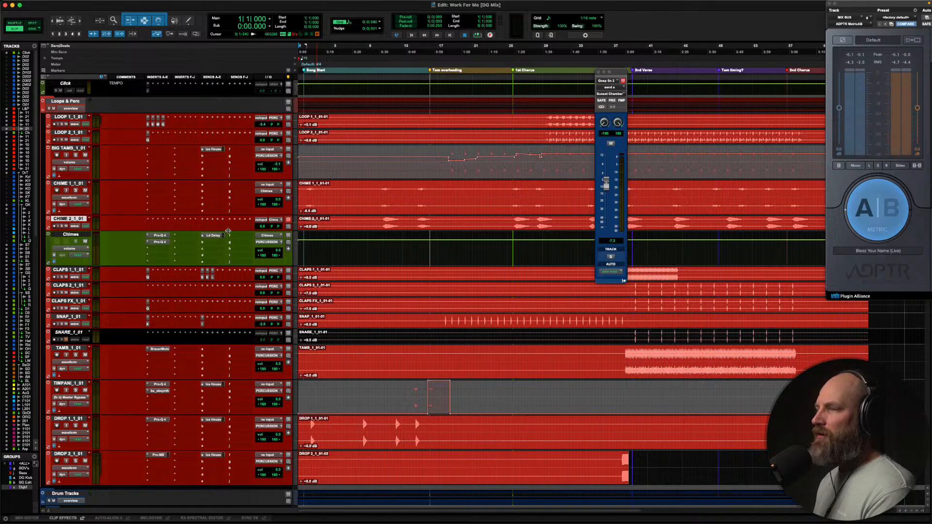
# Switch from Pro Tools to another open application
pyautogui.moveTo(224, 523)
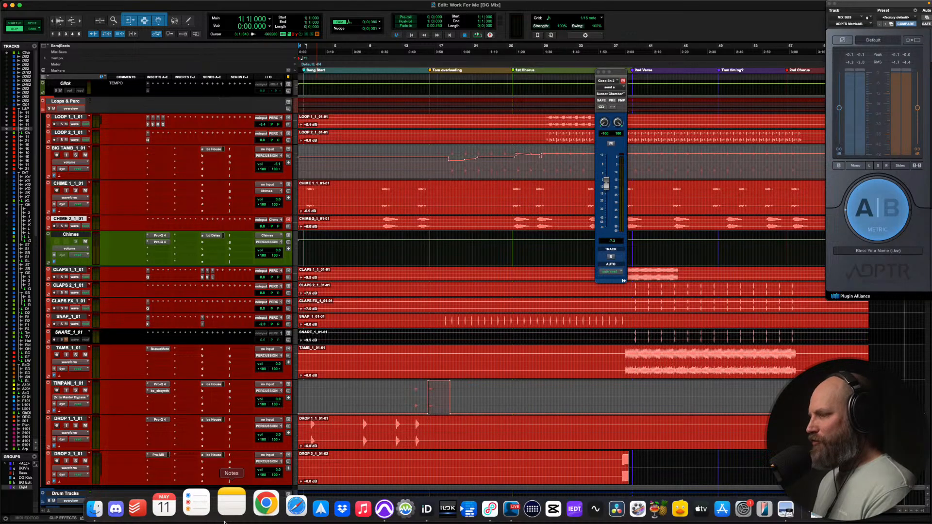
pyautogui.press('super+Tab')
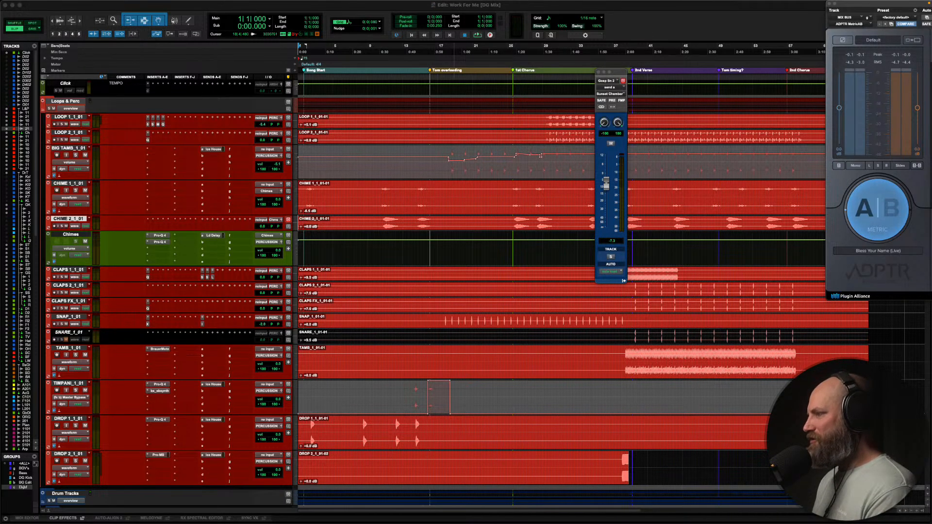